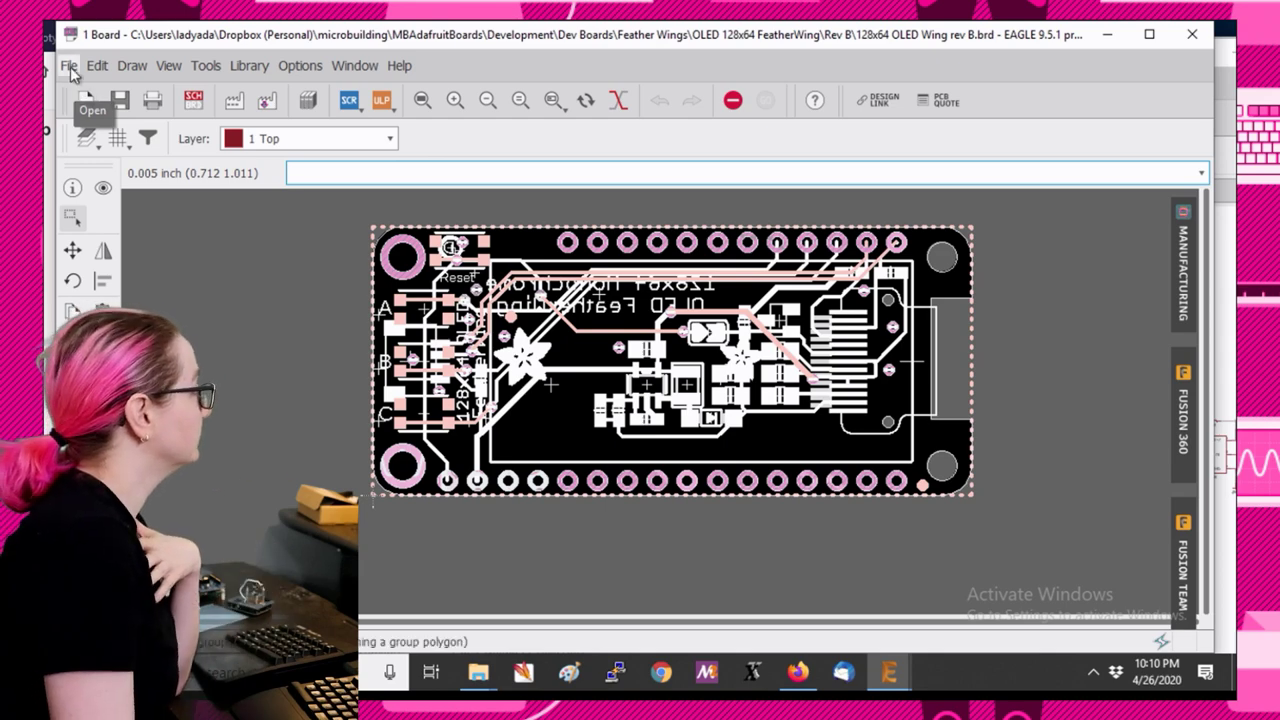
Save the OLED FeatherWing board under the name naomi in the Desktop folder.
left_click(69, 66)
left_click(149, 174)
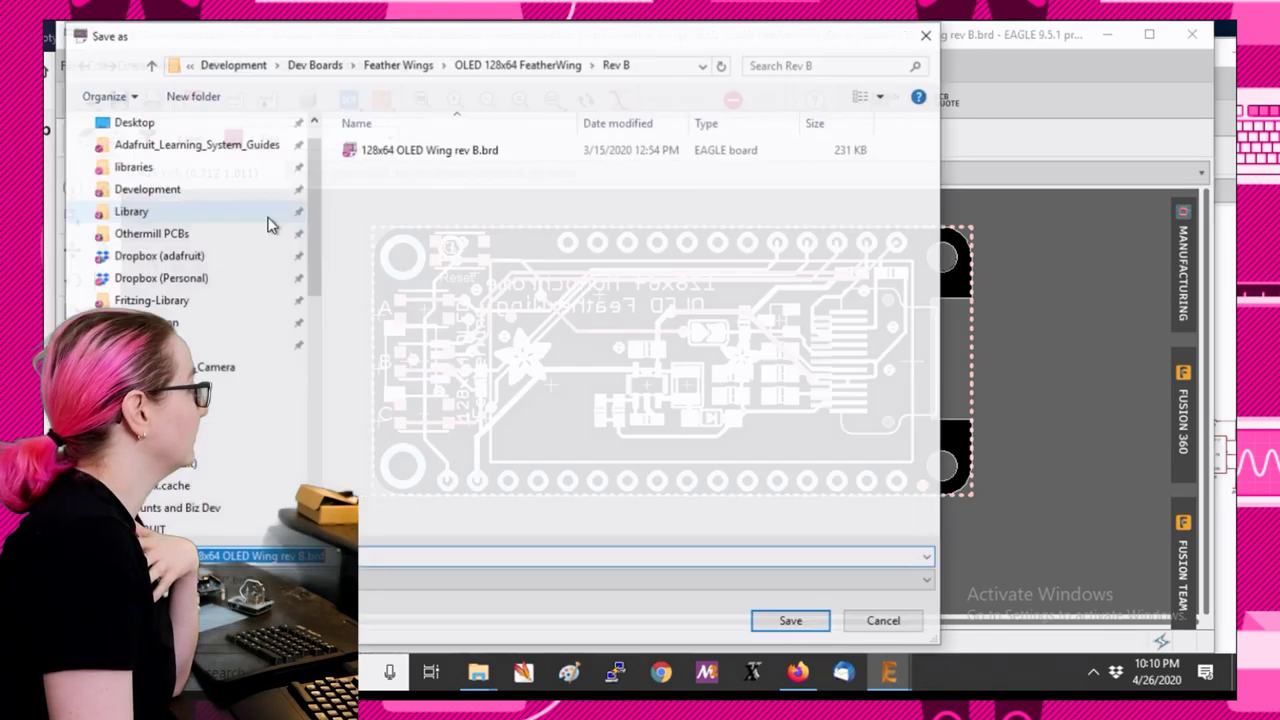
left_click(130, 158)
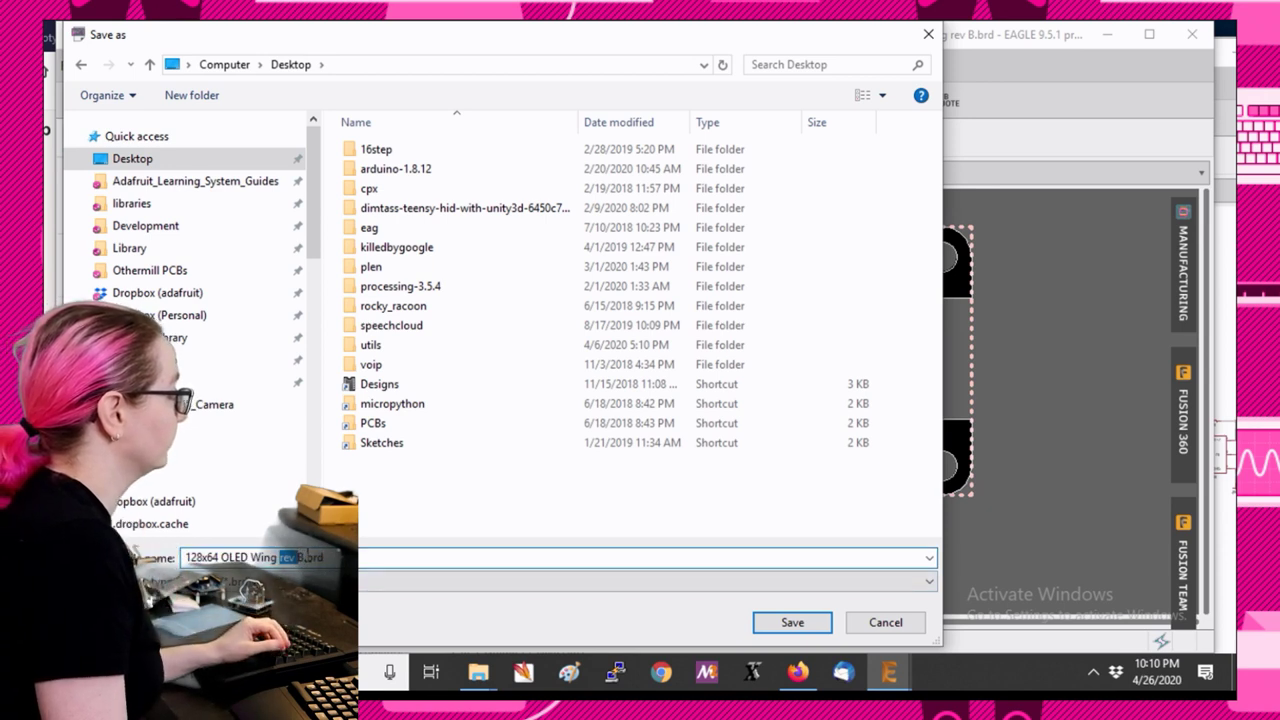
type("naomi")
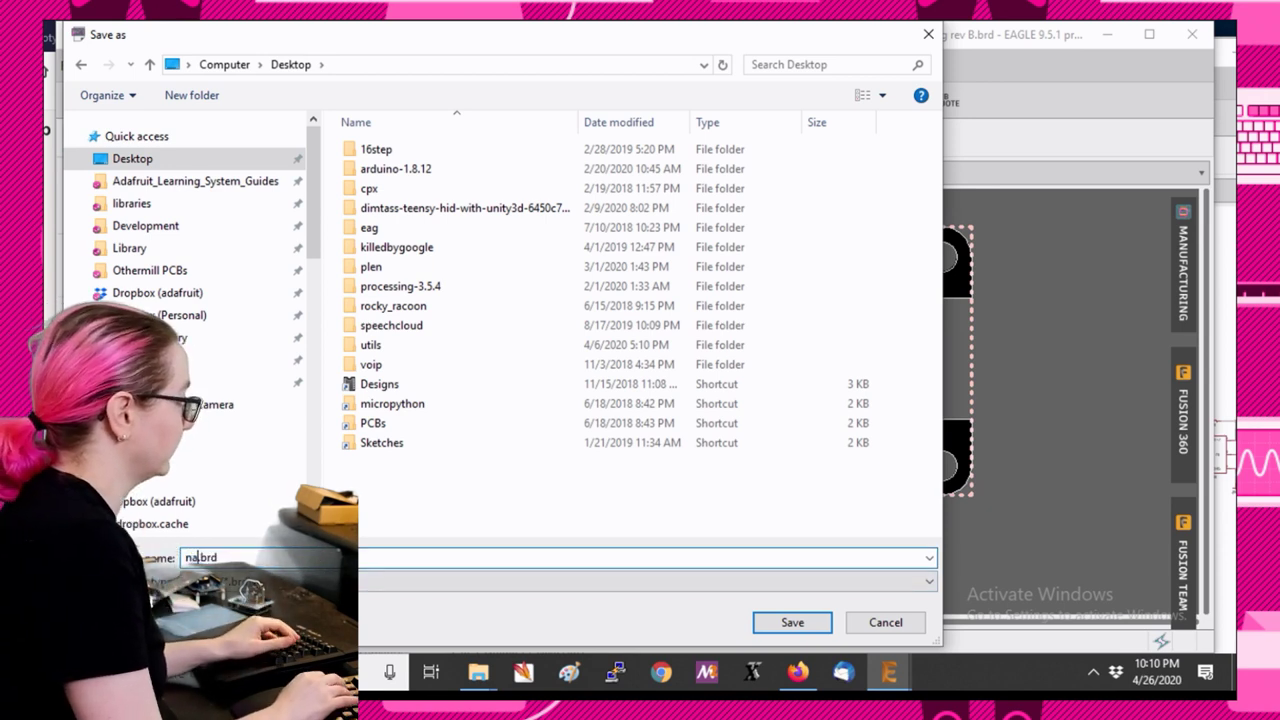
key("Return")
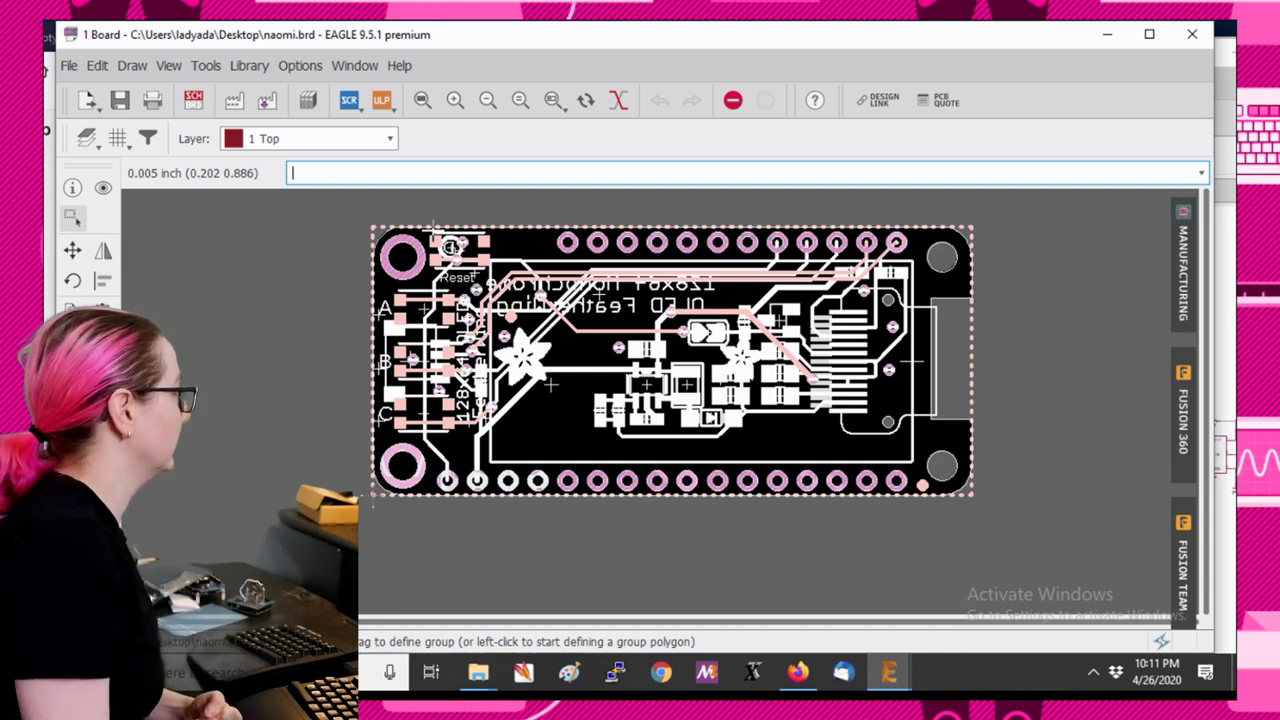
Exit EAGLE so that the board and its schematic are both closed.
left_click_drag(515, 43, 679, 55)
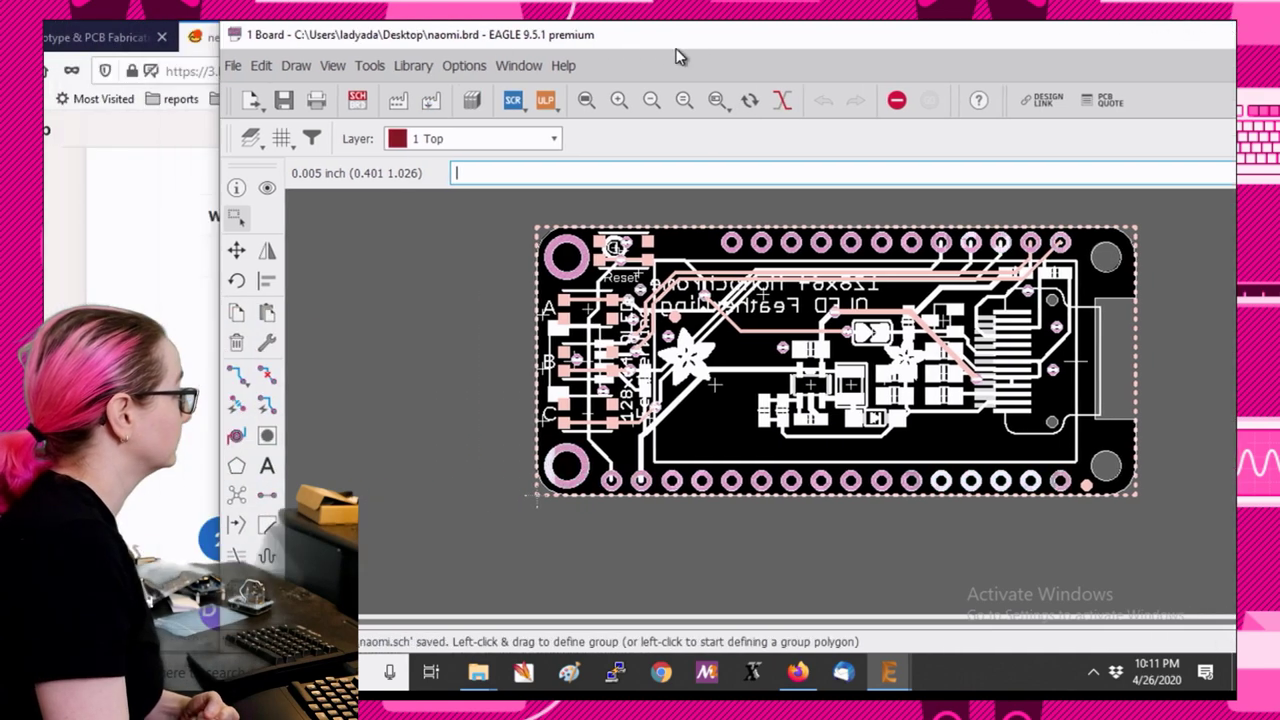
left_click(234, 65)
left_click(262, 489)
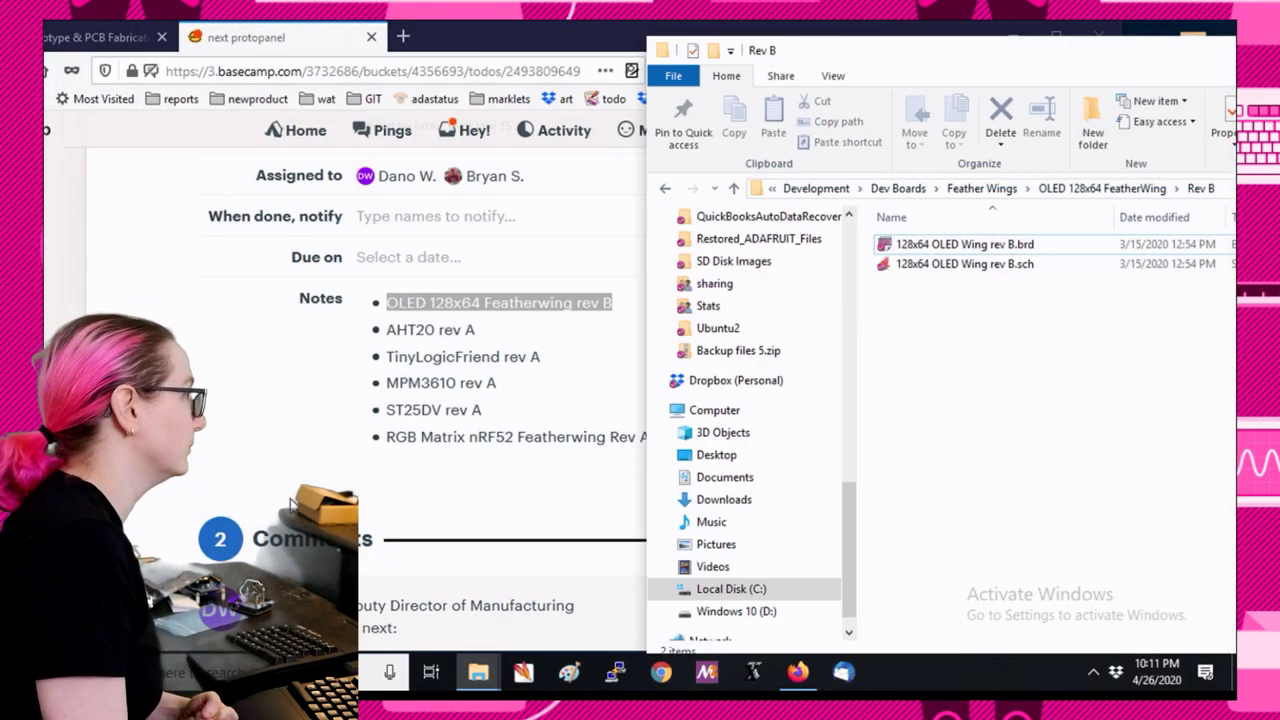
Clear the browser out of the way and open naomi.brd from the desktop.
left_click(1012, 37)
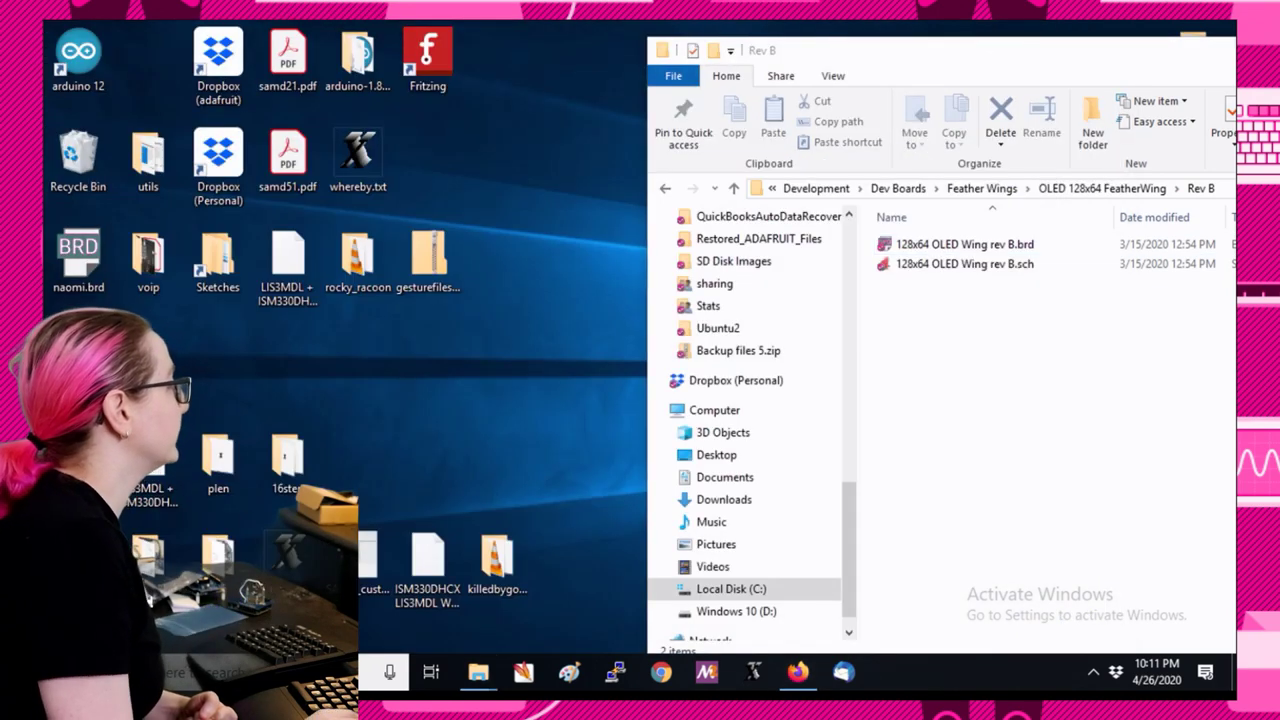
key("Delete")
key("Escape")
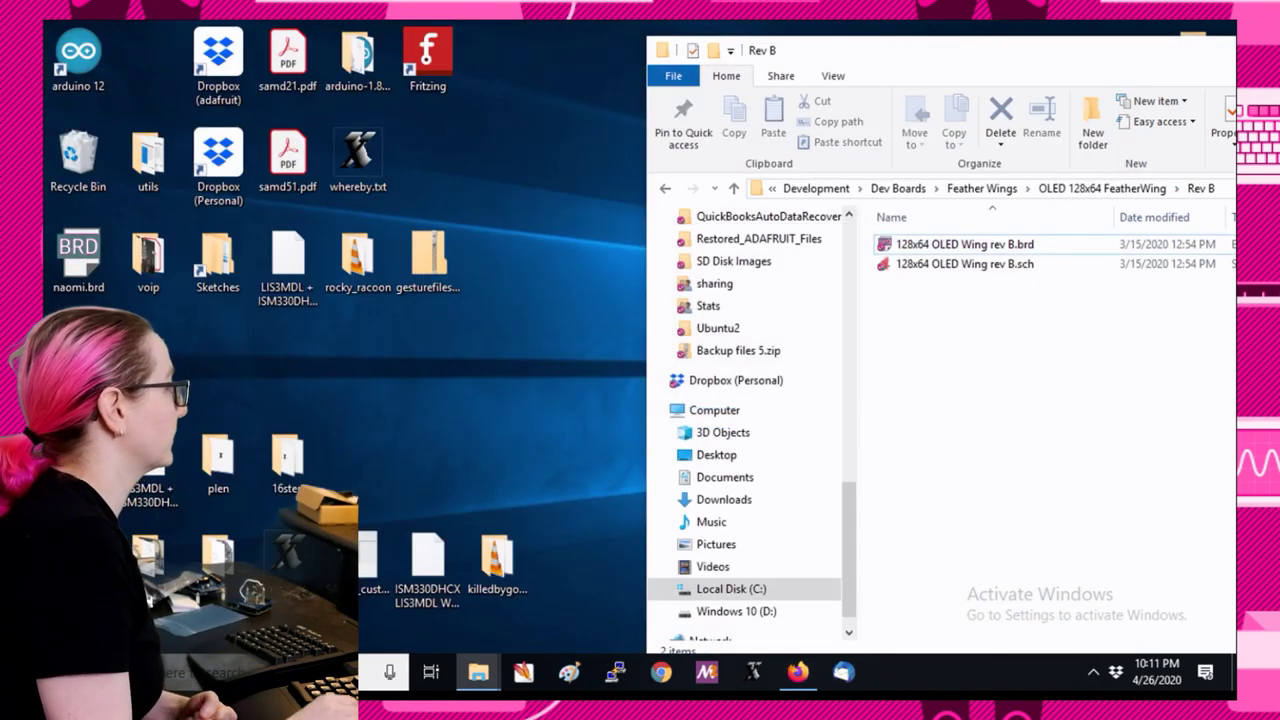
double_click(106, 262)
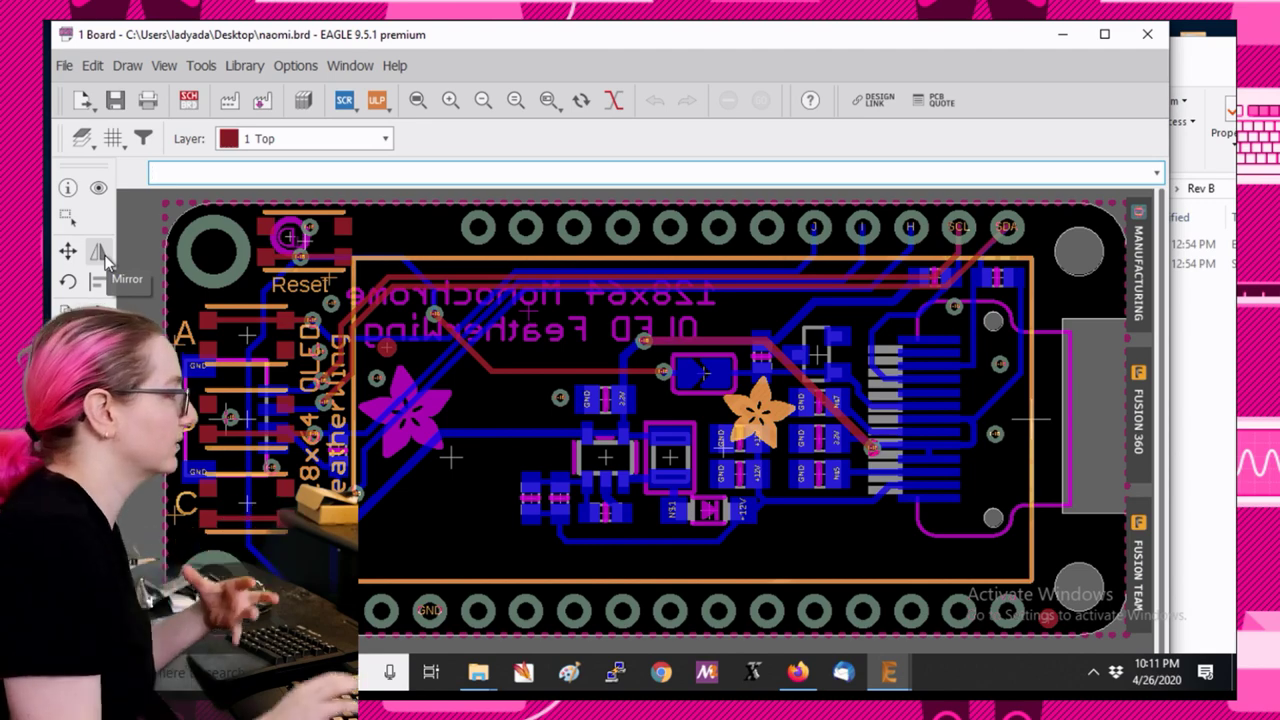
Maximise the naomi board window and run the design rule check on the board.
scroll(692, 324, "down", 3)
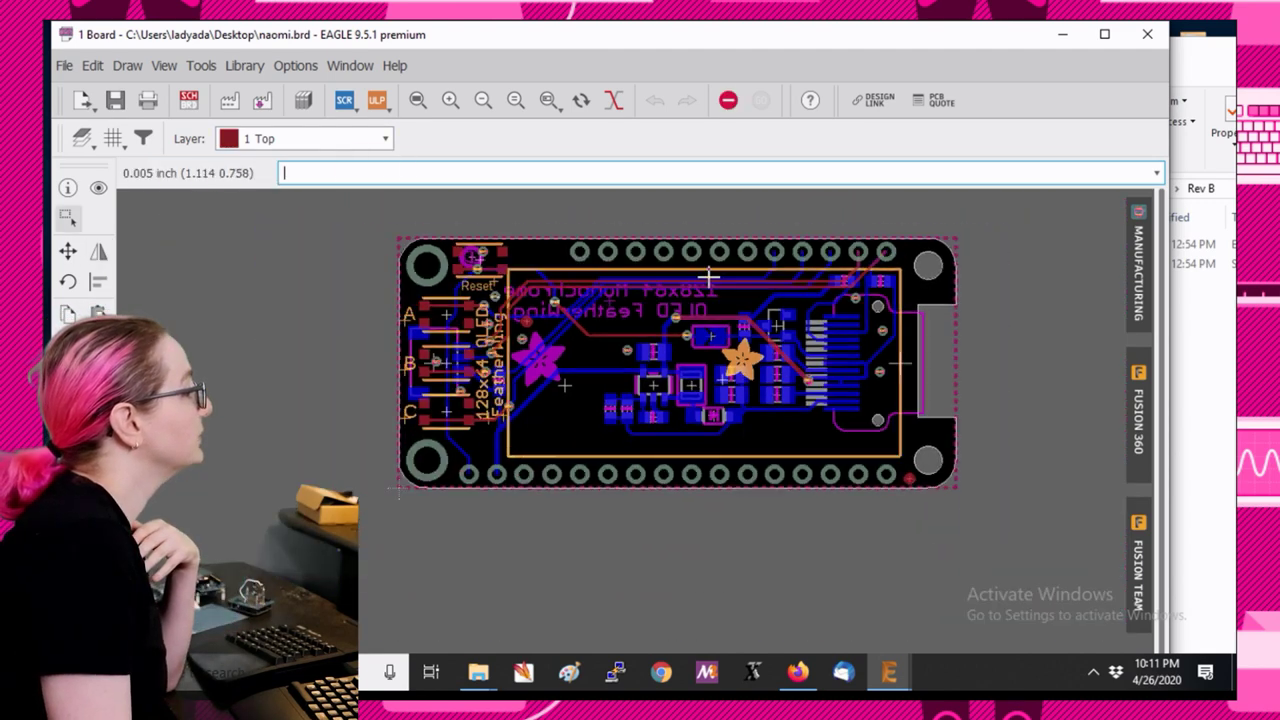
scroll(525, 474, "down", 3)
scroll(606, 425, "up", 2)
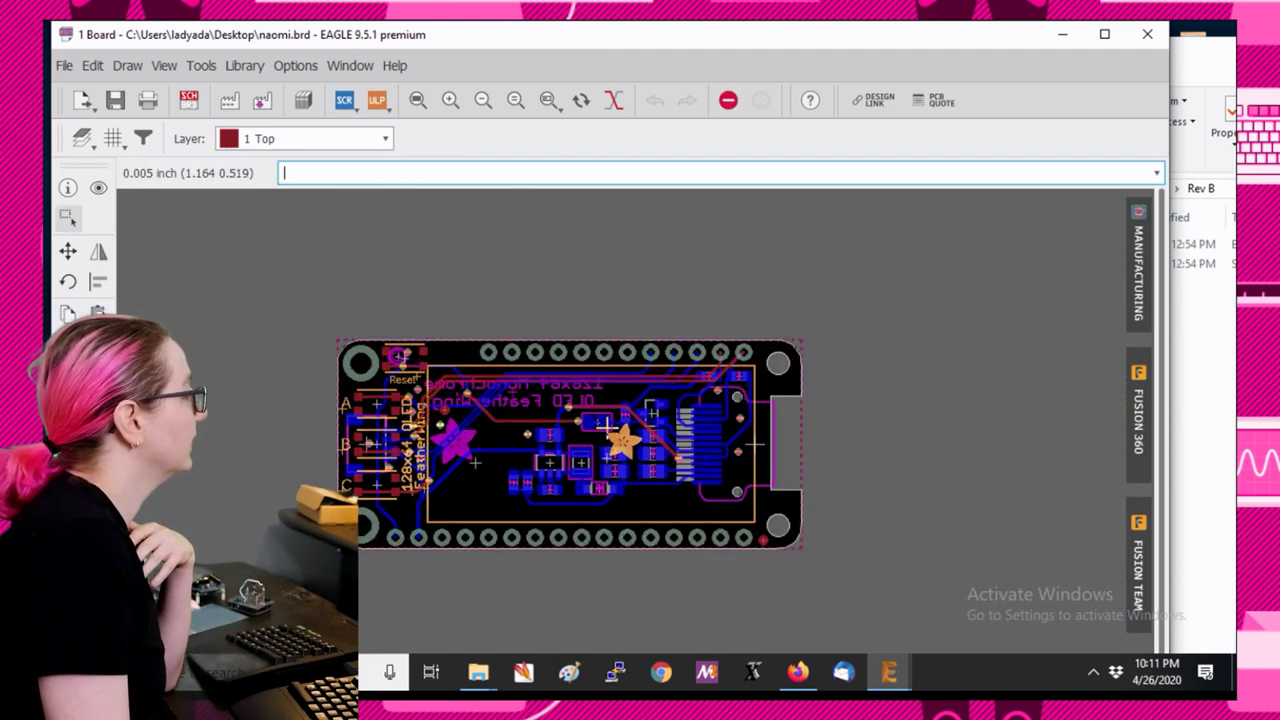
left_click_drag(366, 25, 430, 18)
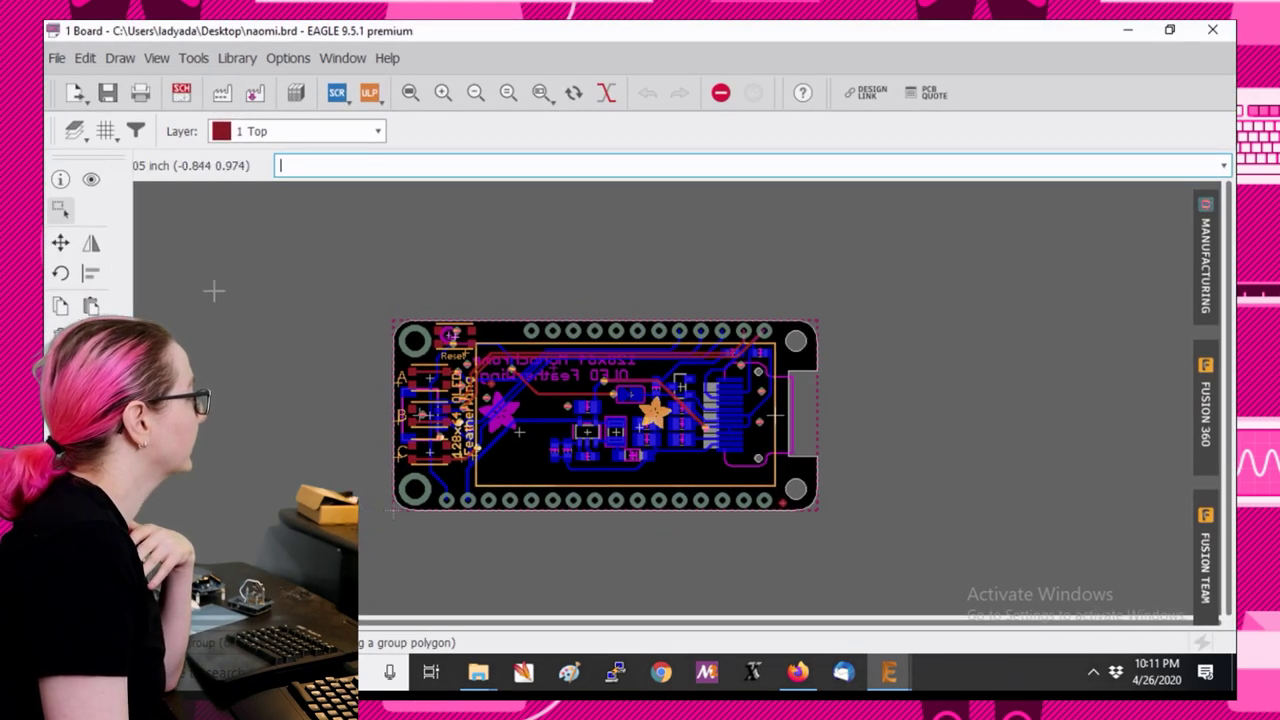
left_click(148, 519)
left_click(471, 551)
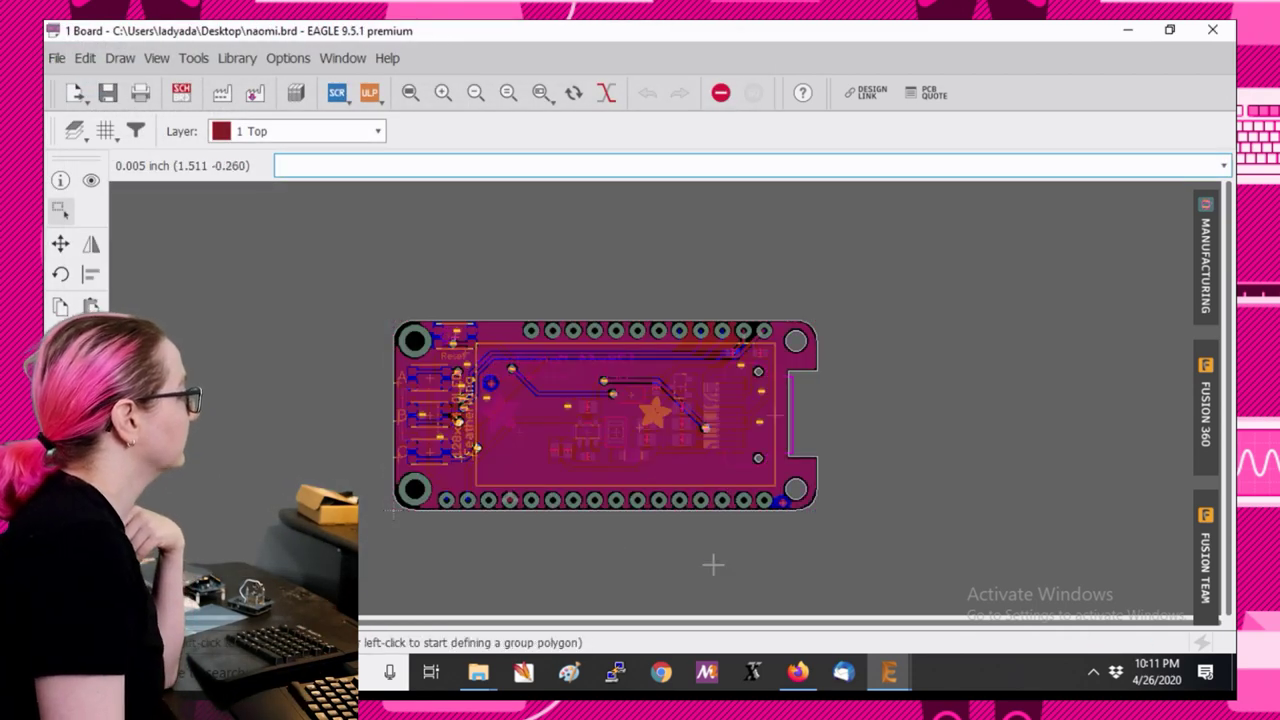
scroll(801, 402, "down", 3)
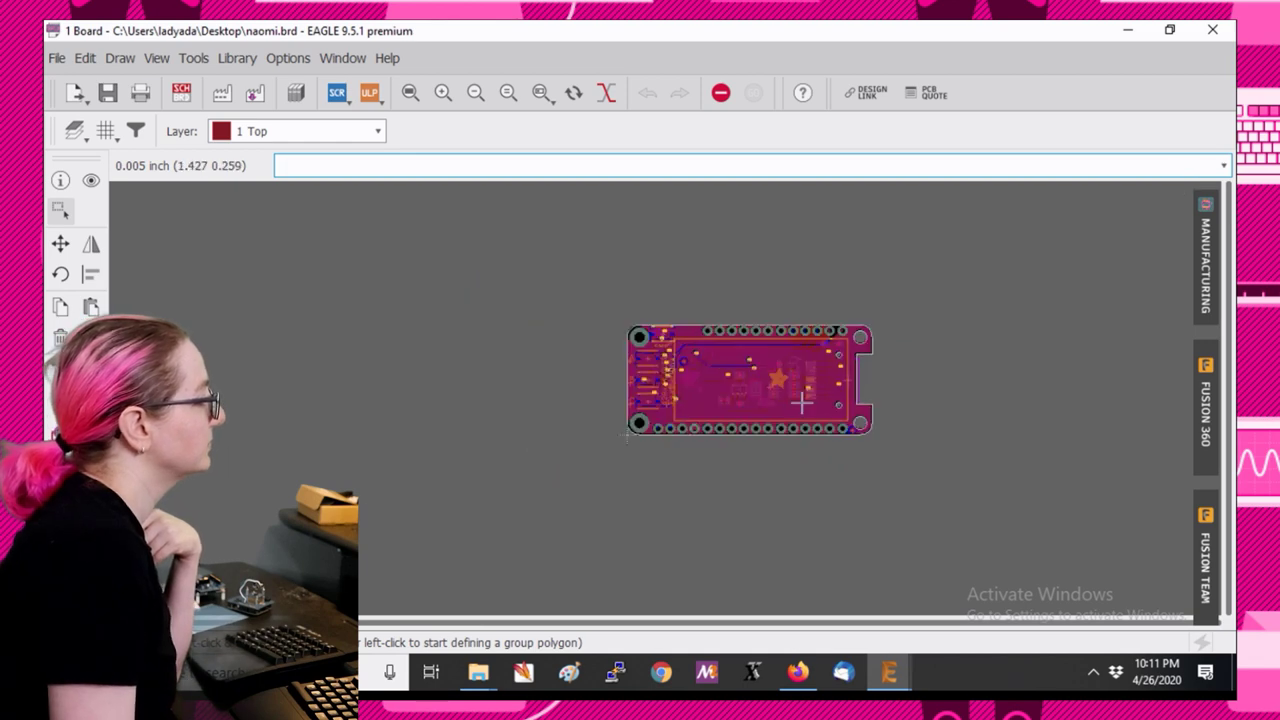
Switch to the browser and look up the AHT20 rev A entry in the next protopanel notes.
left_click(797, 674)
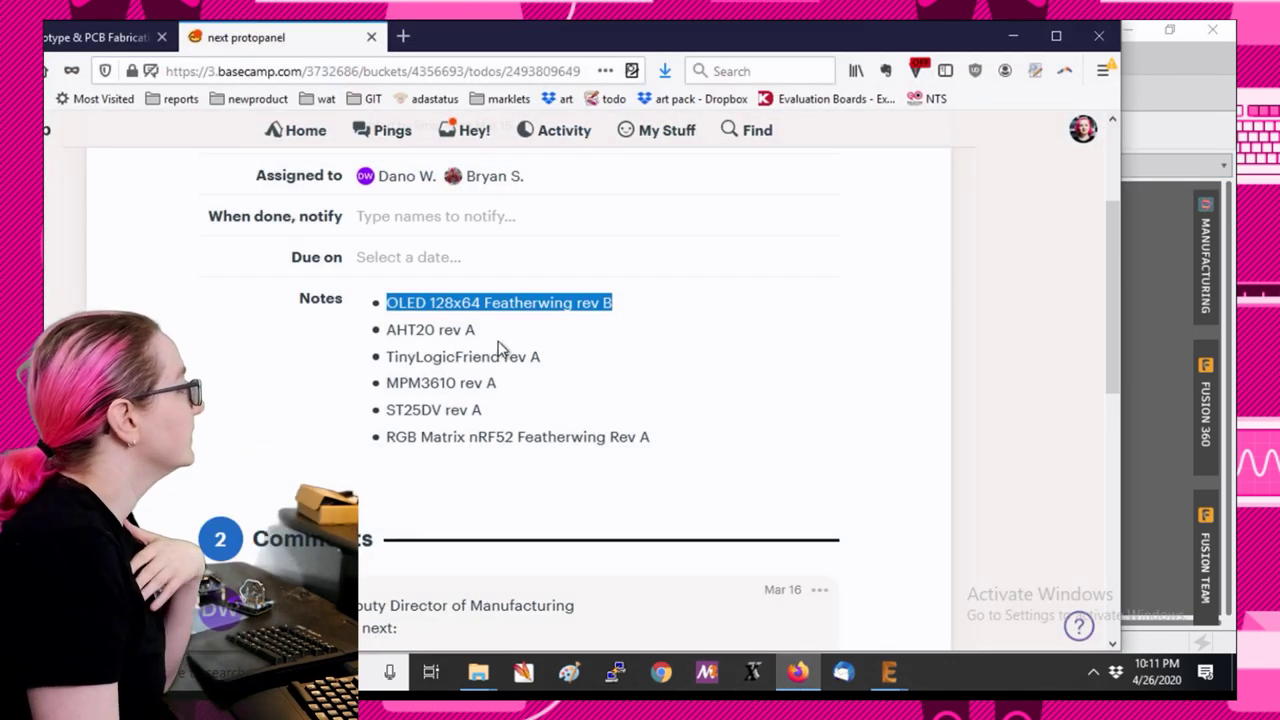
left_click_drag(480, 330, 424, 330)
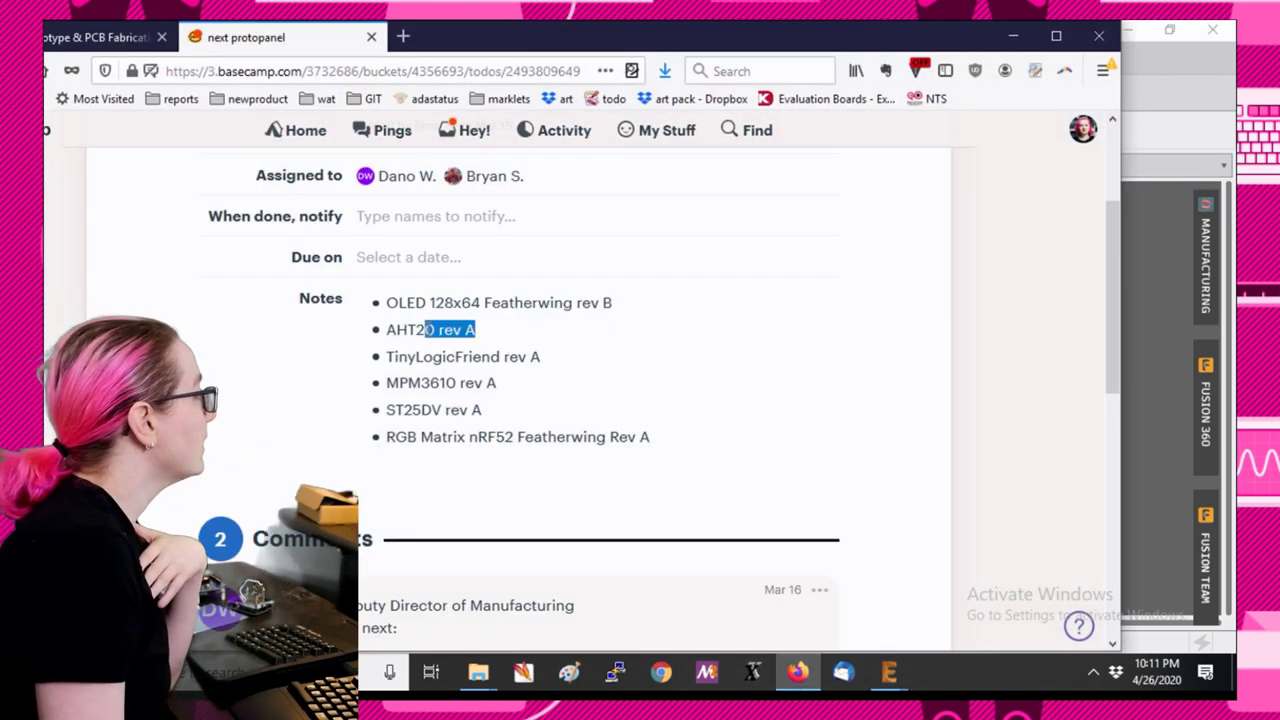
left_click(1013, 36)
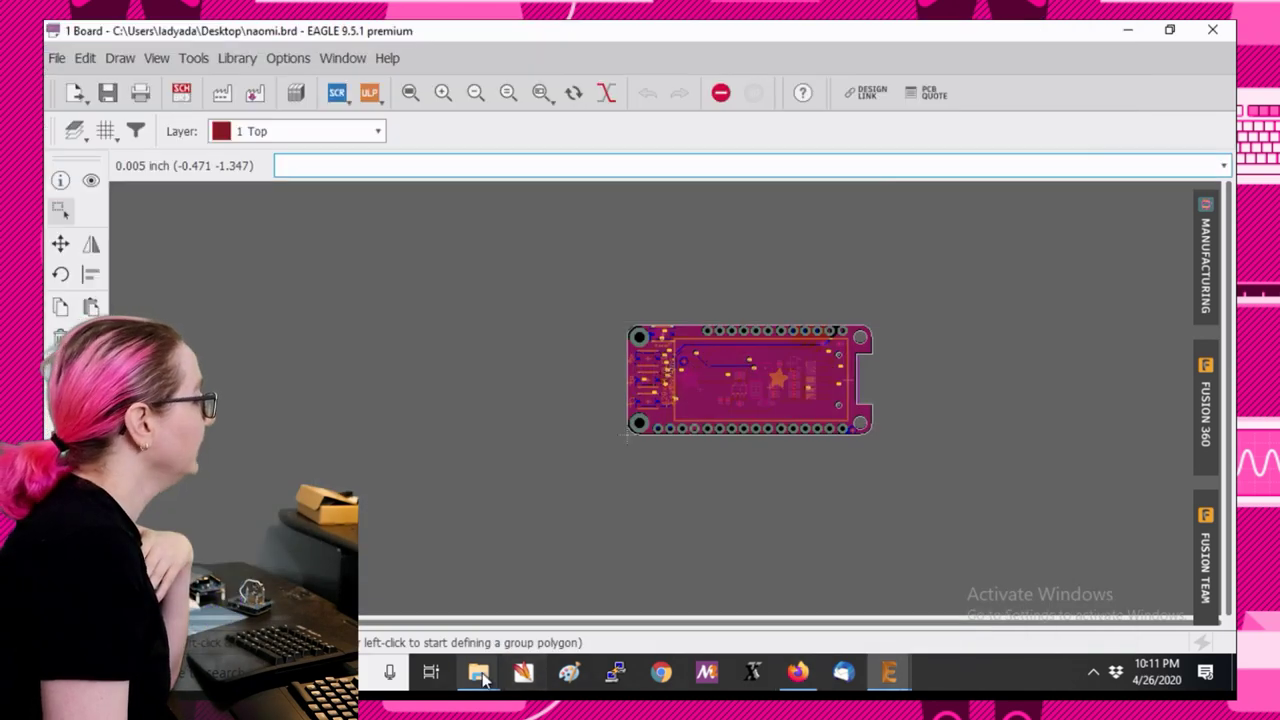
In File Explorer, go from the Development folder to Breakout Boards, Sensors, AHT20, Rev A.
mouse_move(478, 672)
left_click(512, 630)
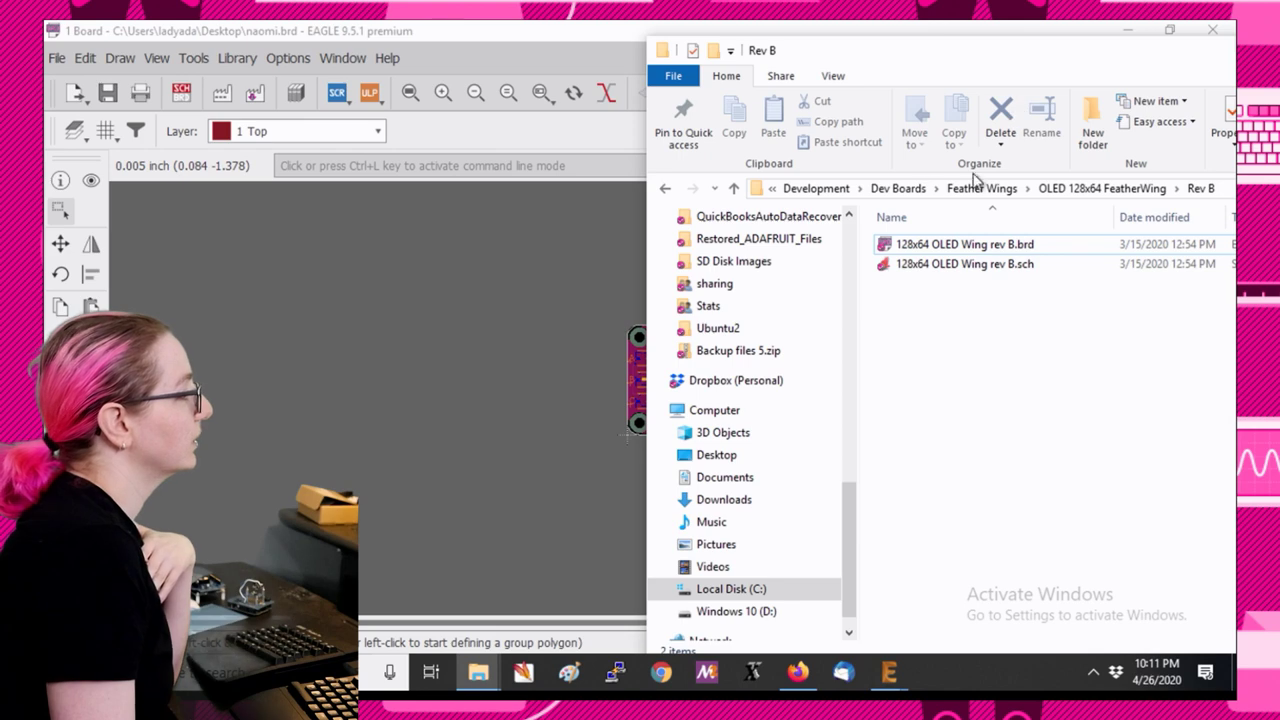
left_click(836, 194)
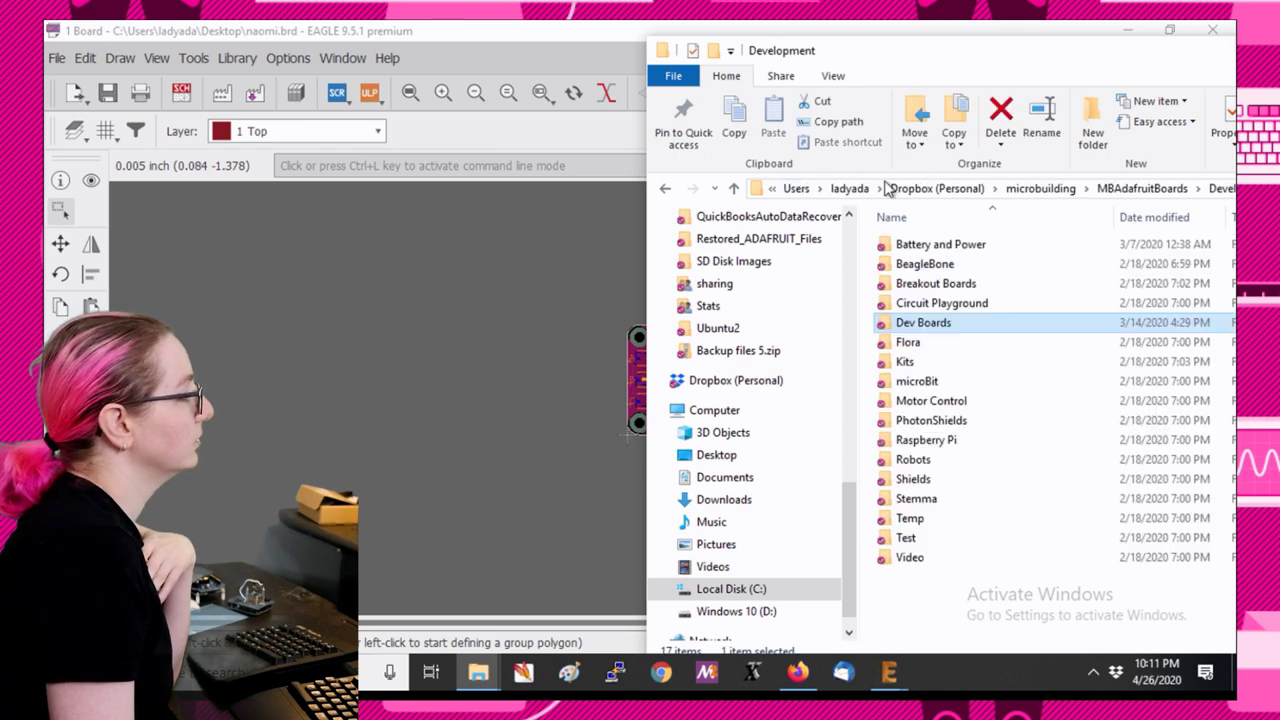
double_click(936, 284)
type("sensors")
key("Return")
type("aht20")
key("Return")
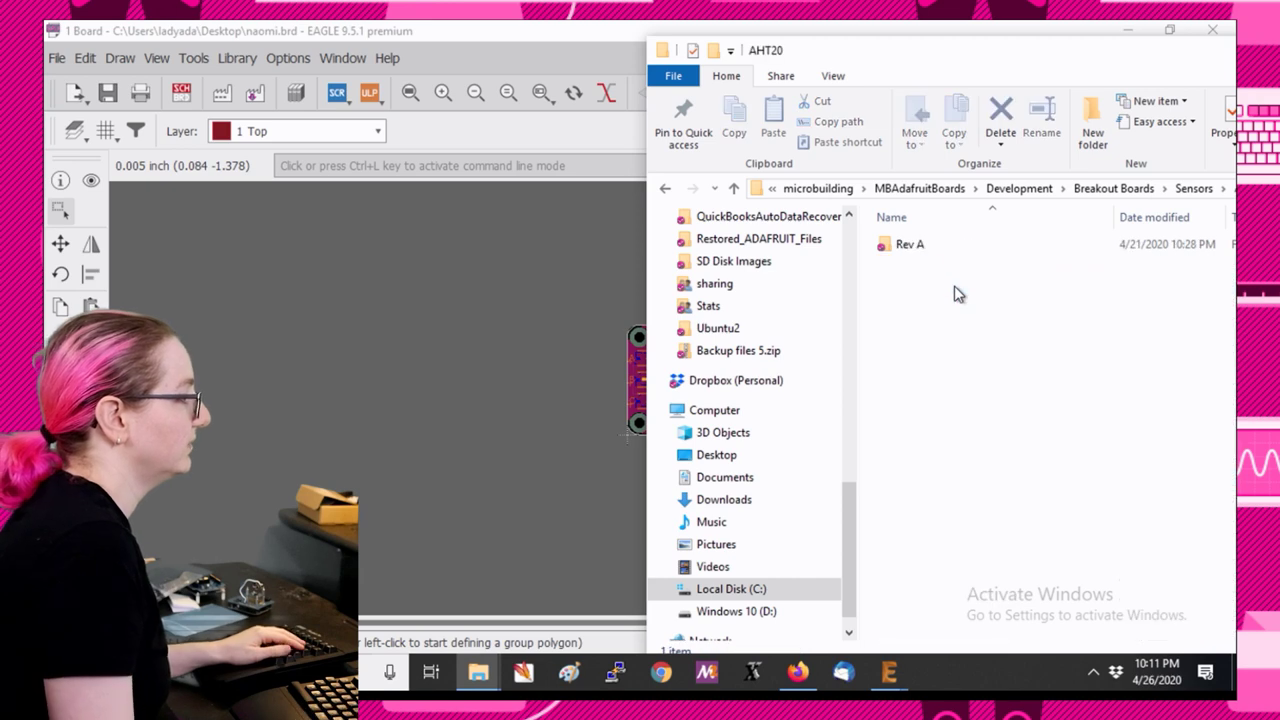
double_click(930, 246)
Delete the AHT20 Humidity rev A backup files b#1 to b#3 and s#1 to s#2, keeping the board and schematic.
left_click(950, 246)
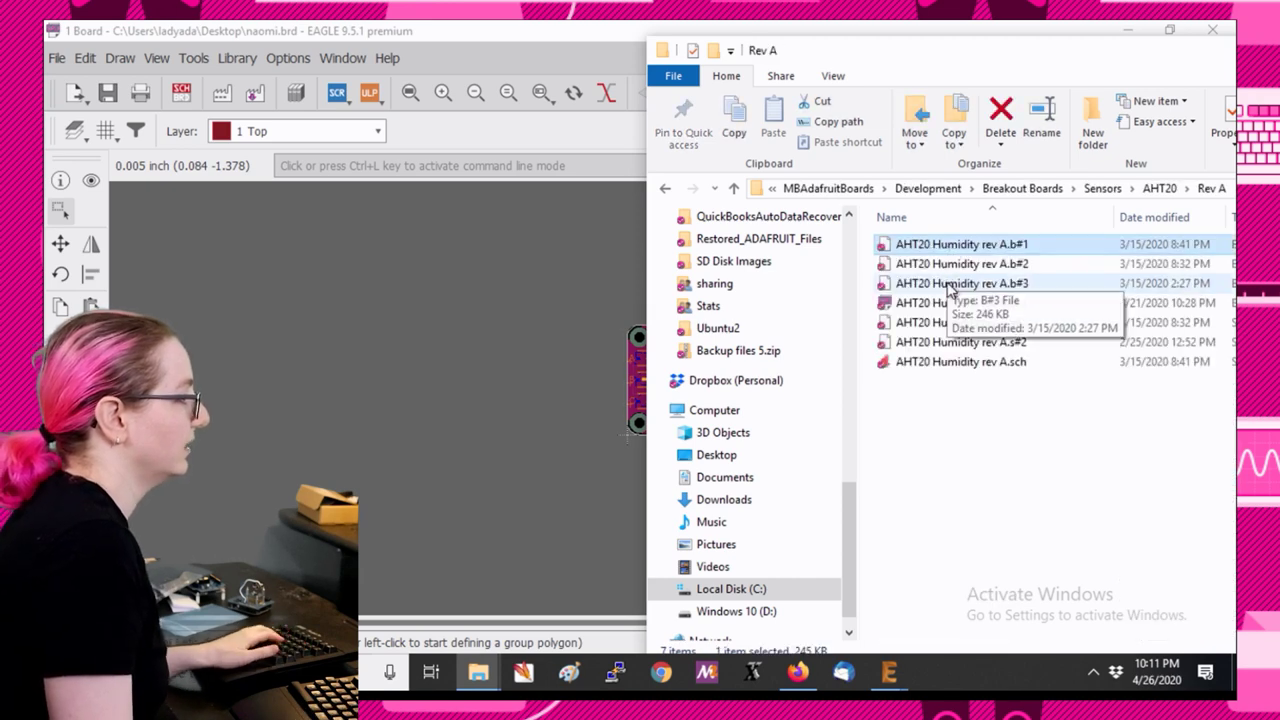
key("shift+Down")
key("shift+Down")
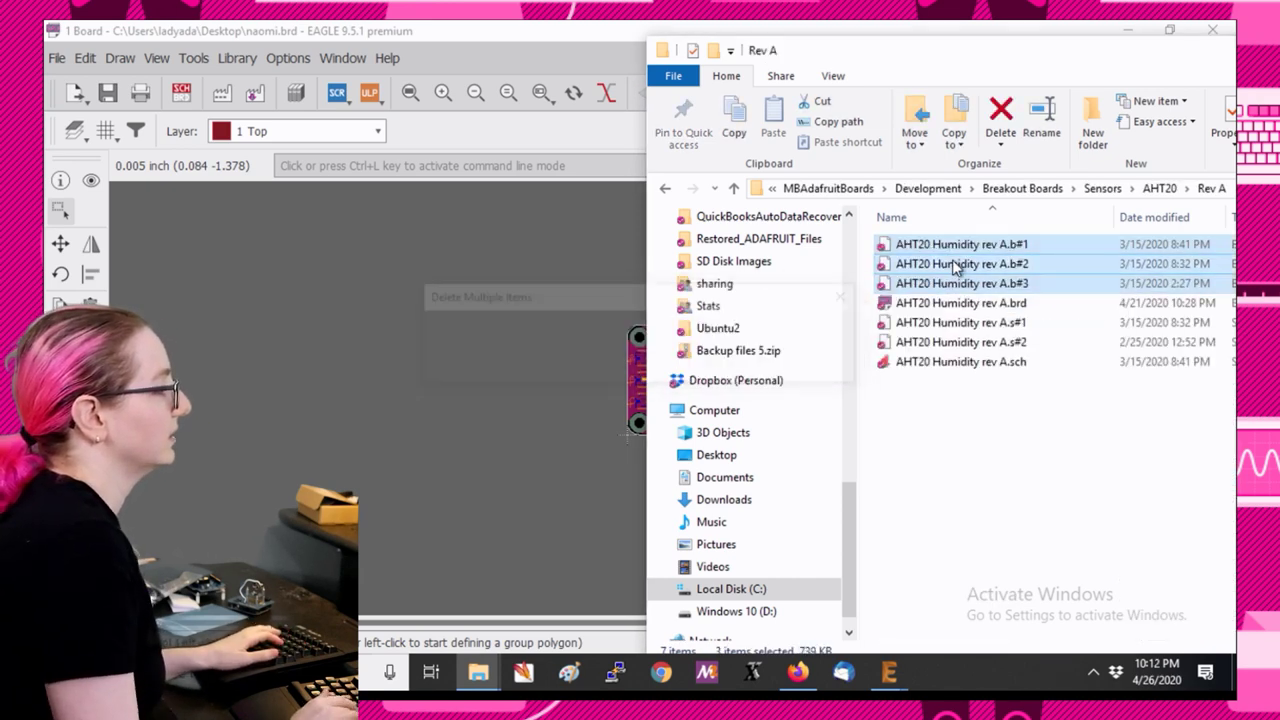
key("Delete")
key("shift+Down")
key("Delete")
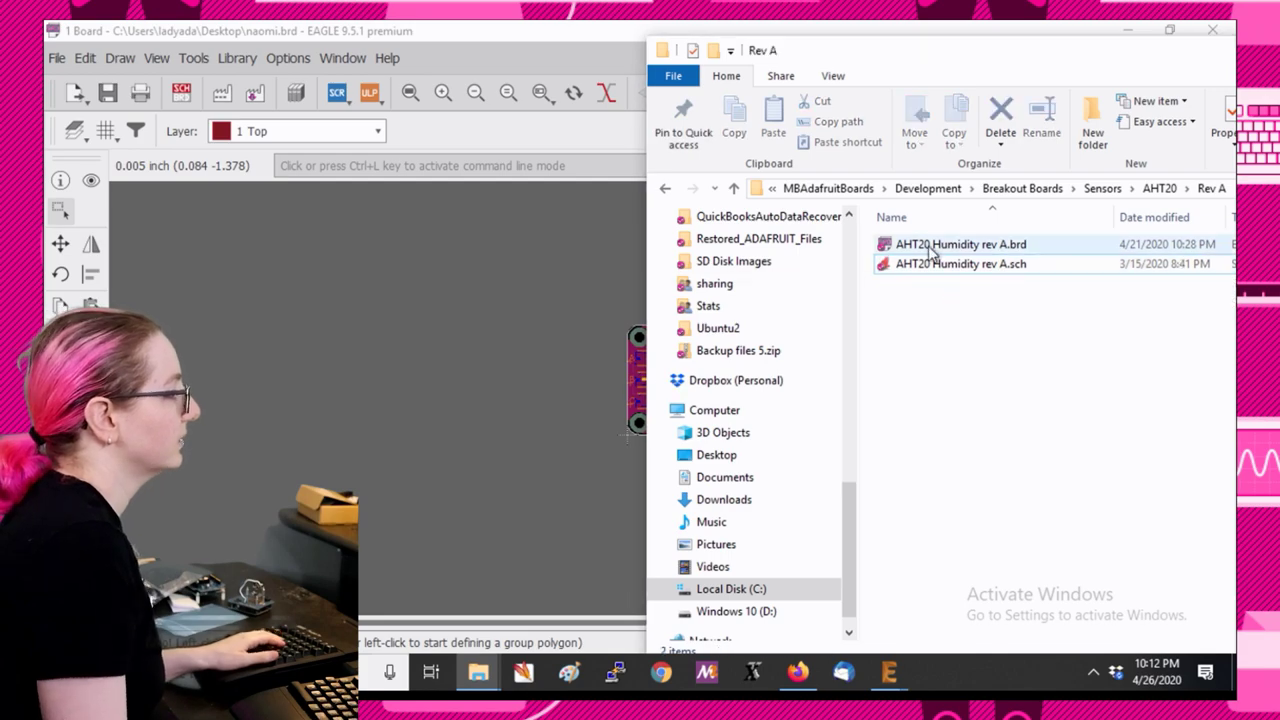
Open AHT20 Humidity rev A.brd and review its visible layers list without changing it.
left_click(932, 250)
double_click(930, 250)
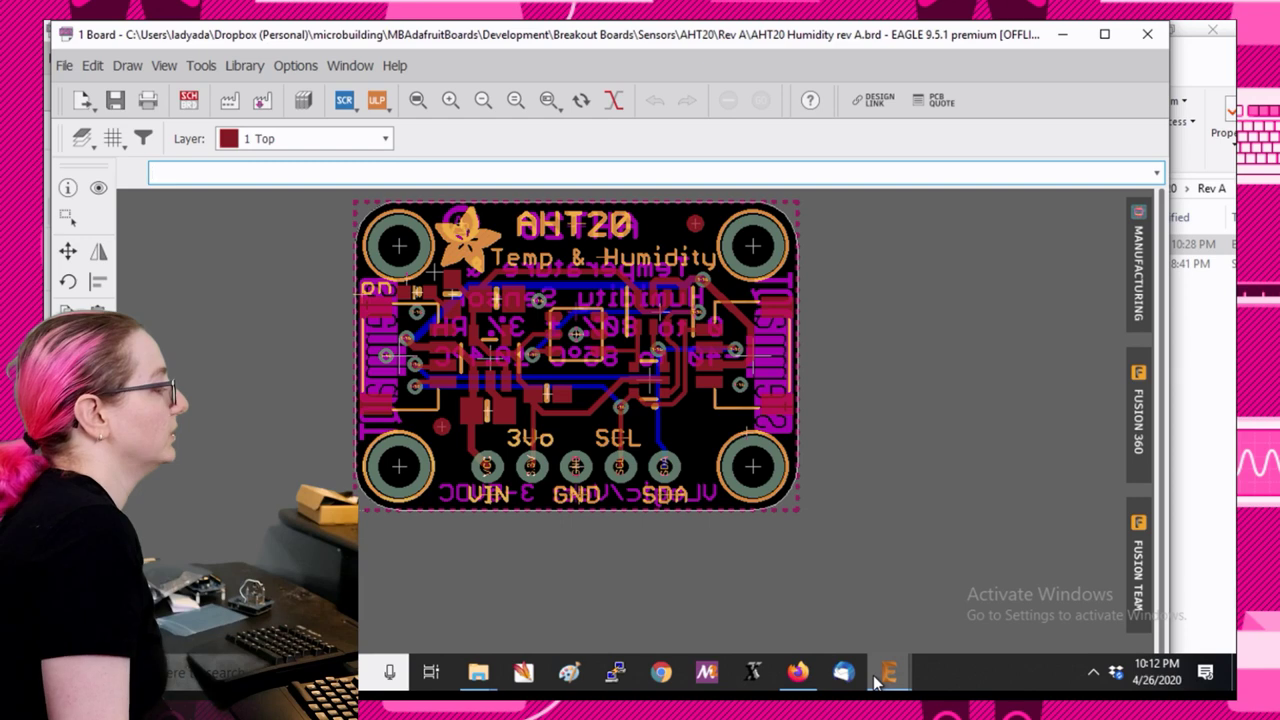
mouse_move(884, 677)
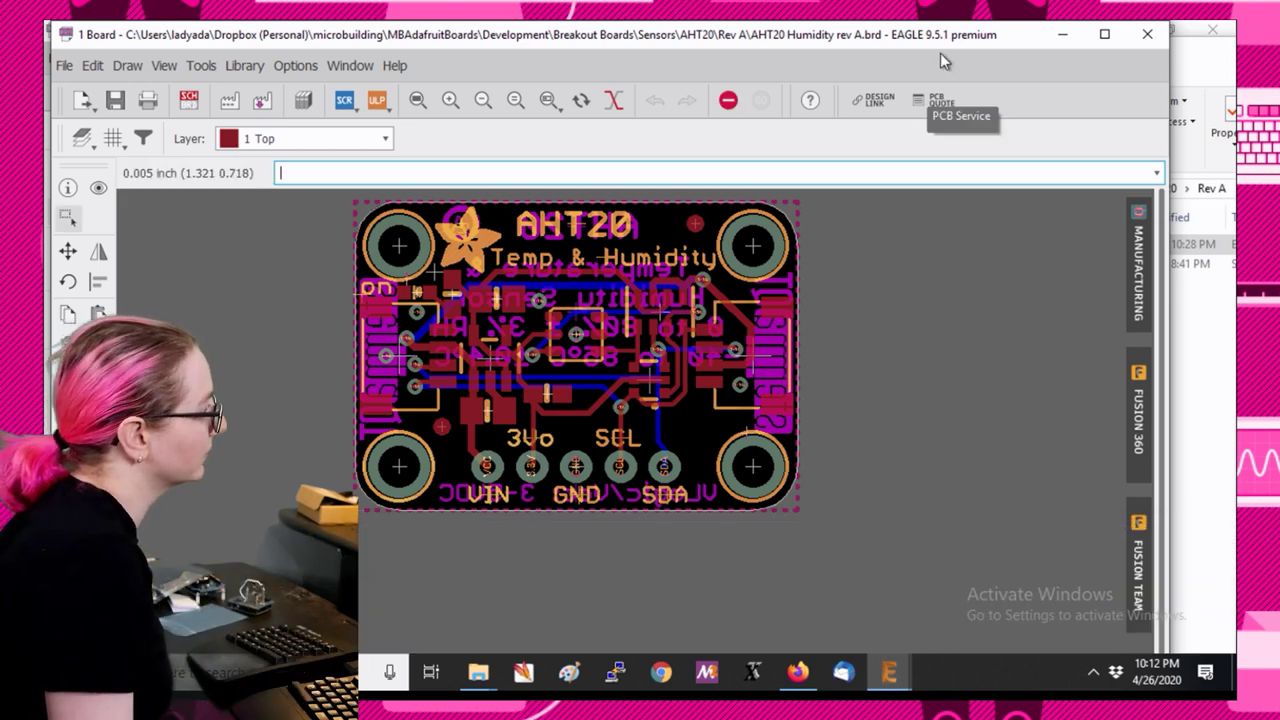
left_click(80, 136)
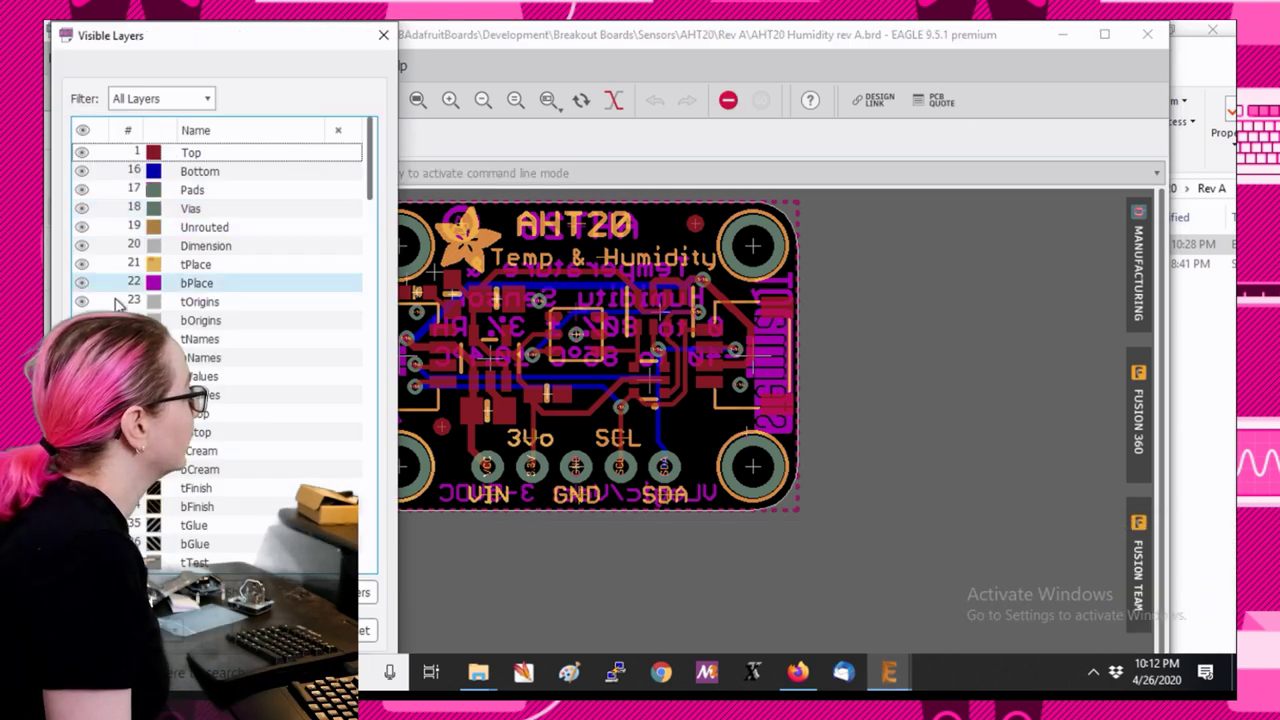
left_click(383, 38)
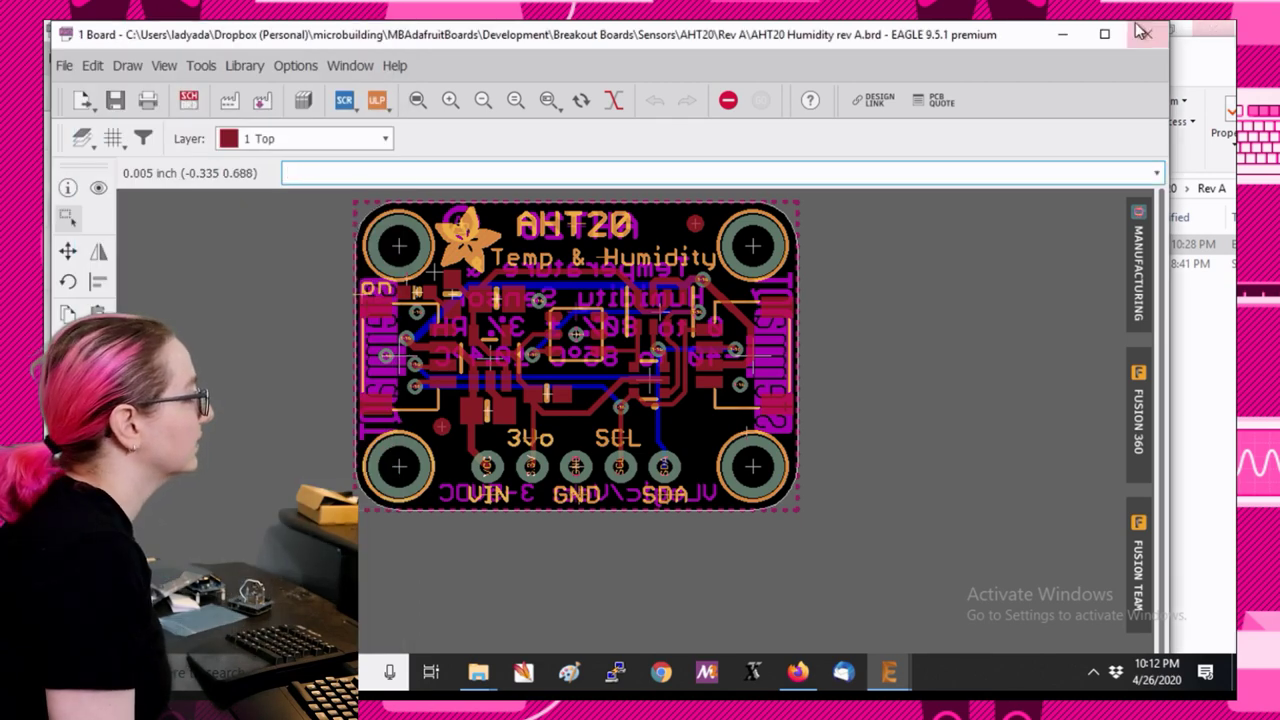
Dismiss the ERC results and run the design rule check on the AHT20 board with the adafruit rules.
left_click(1104, 34)
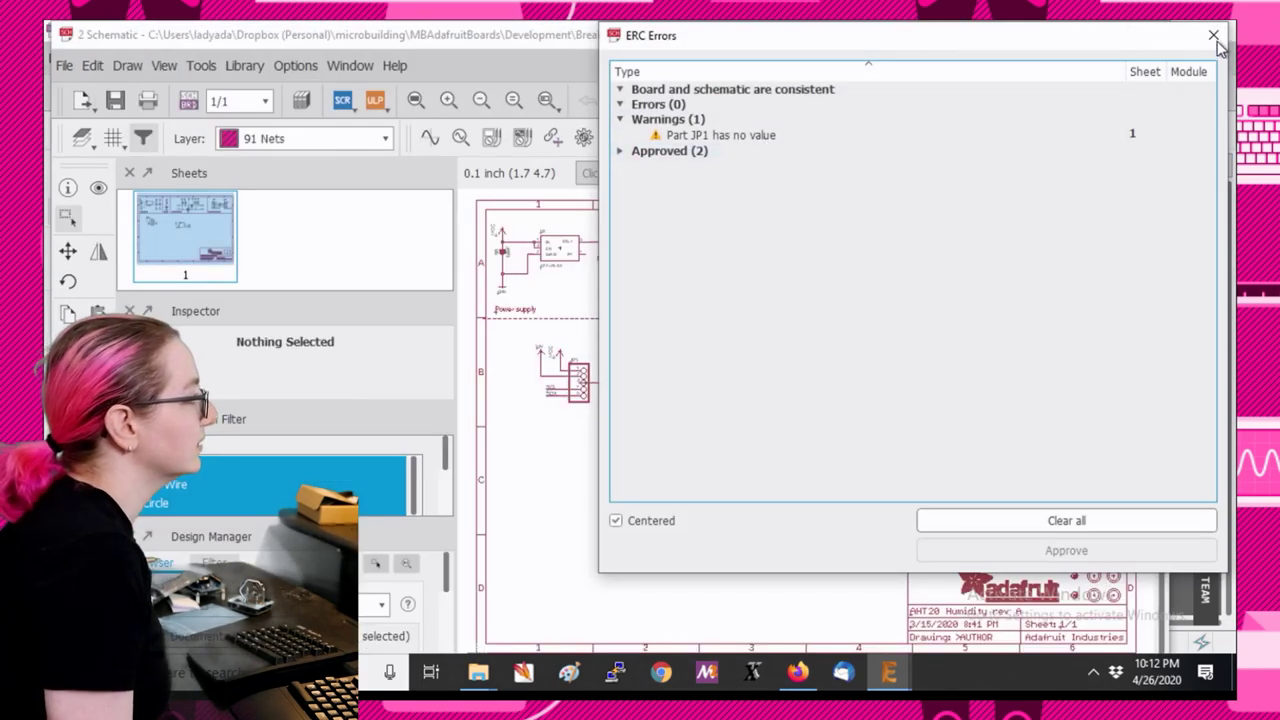
left_click(1214, 37)
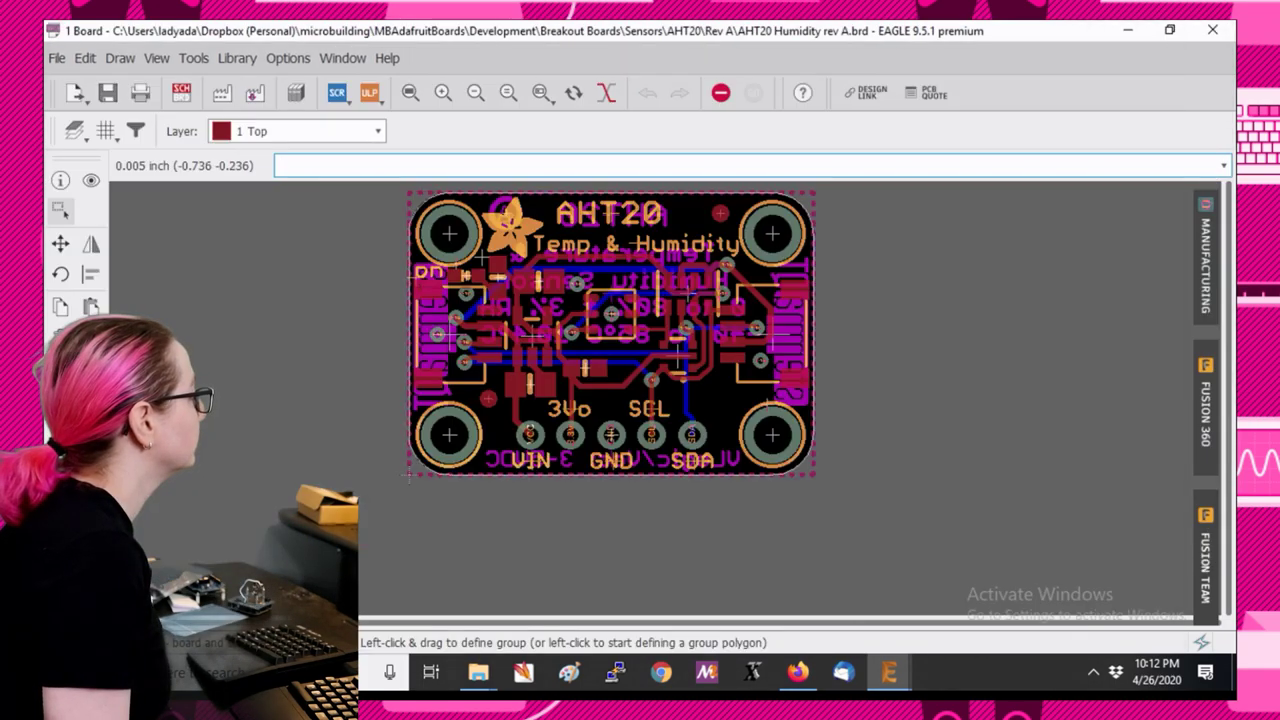
left_click(60, 590)
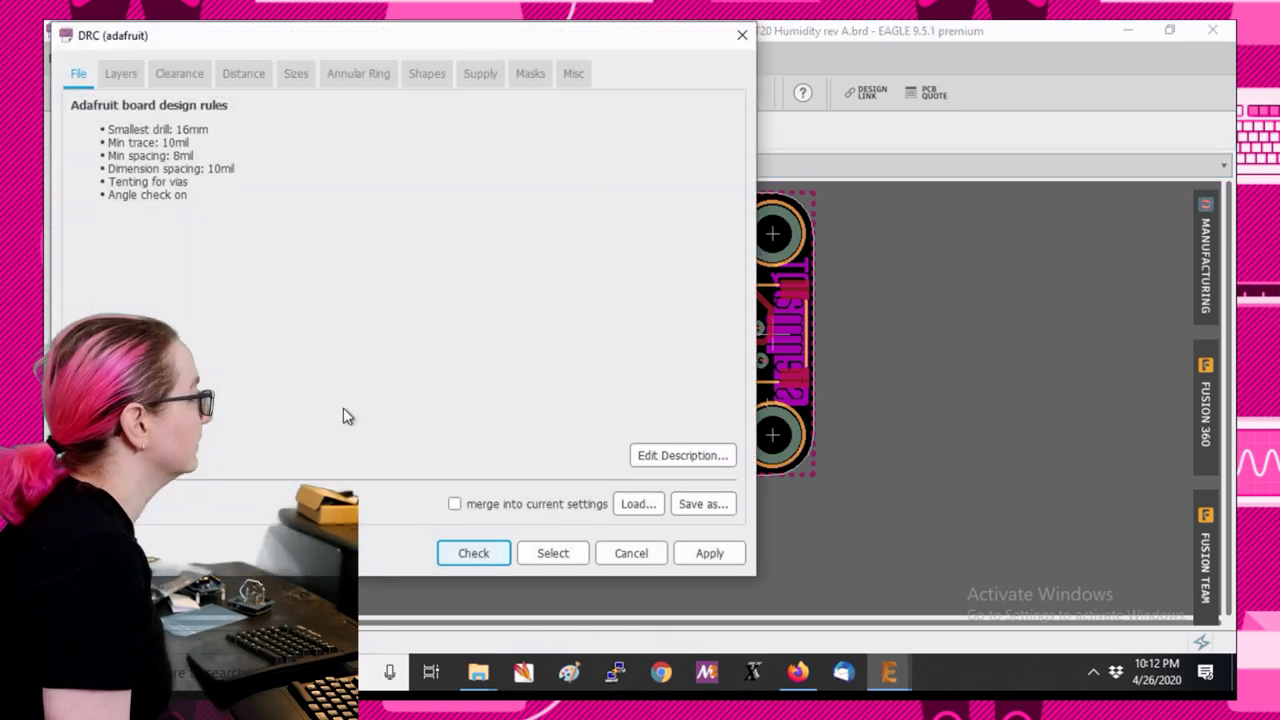
left_click(497, 555)
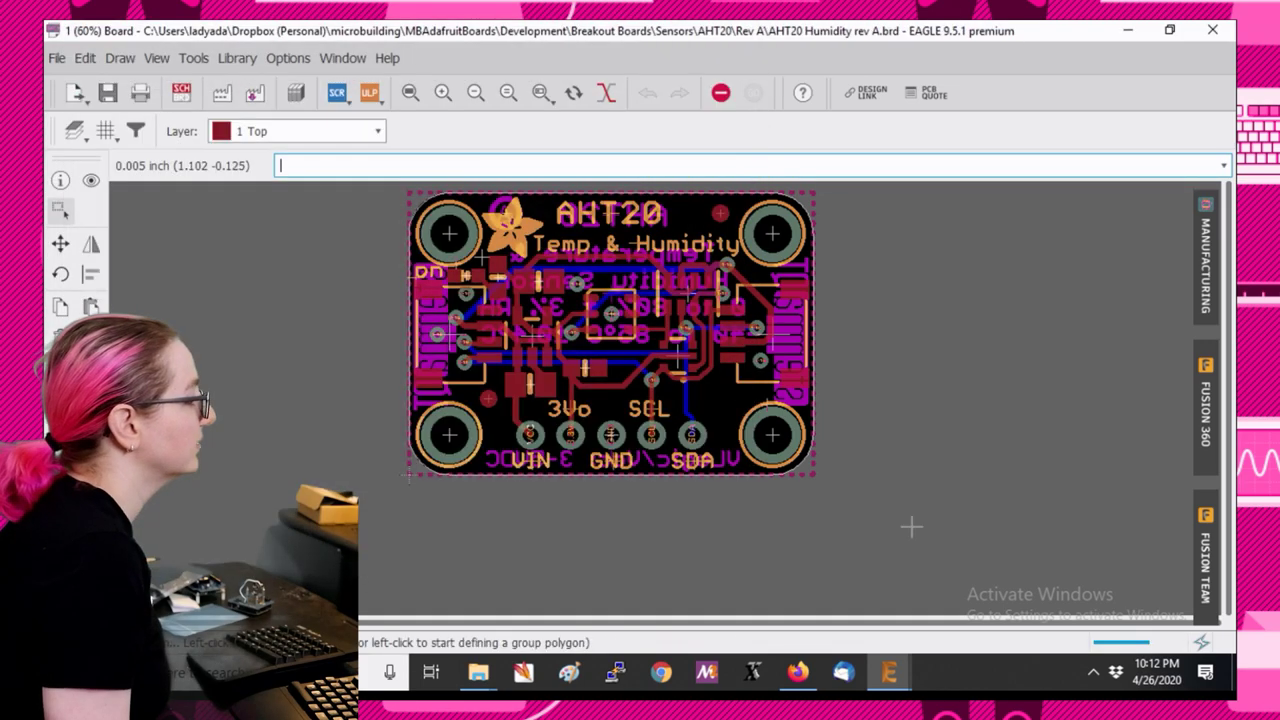
Group the entire AHT20 board and copy it with the cut command, using a reference point inside the board.
left_click(60, 211)
scroll(323, 251, "down", 2)
left_click_drag(329, 229, 837, 541)
type("c")
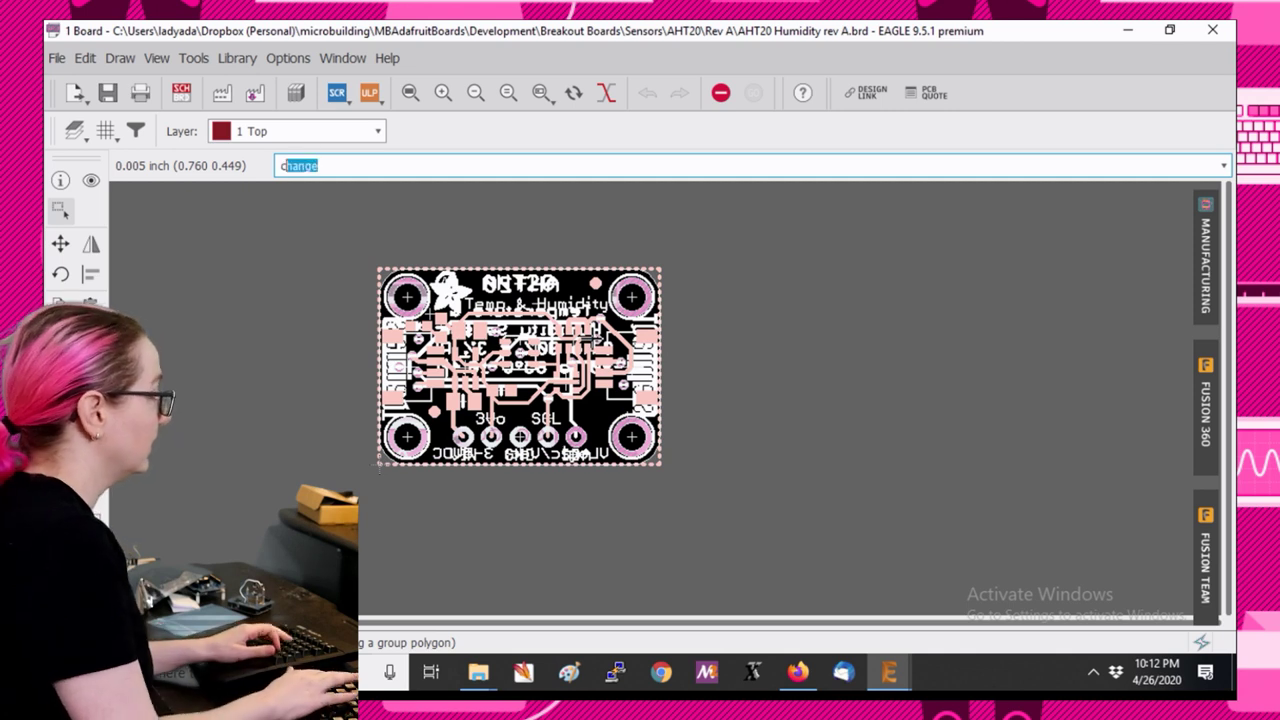
type("ut")
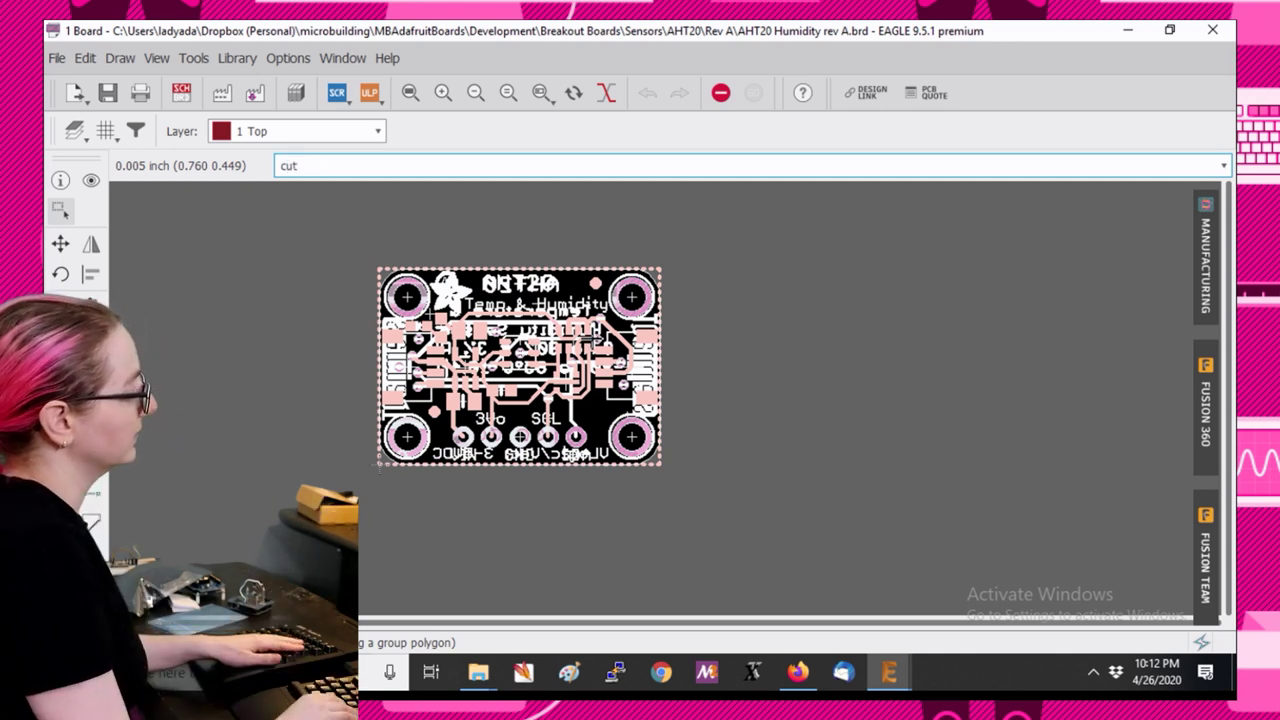
key("Return")
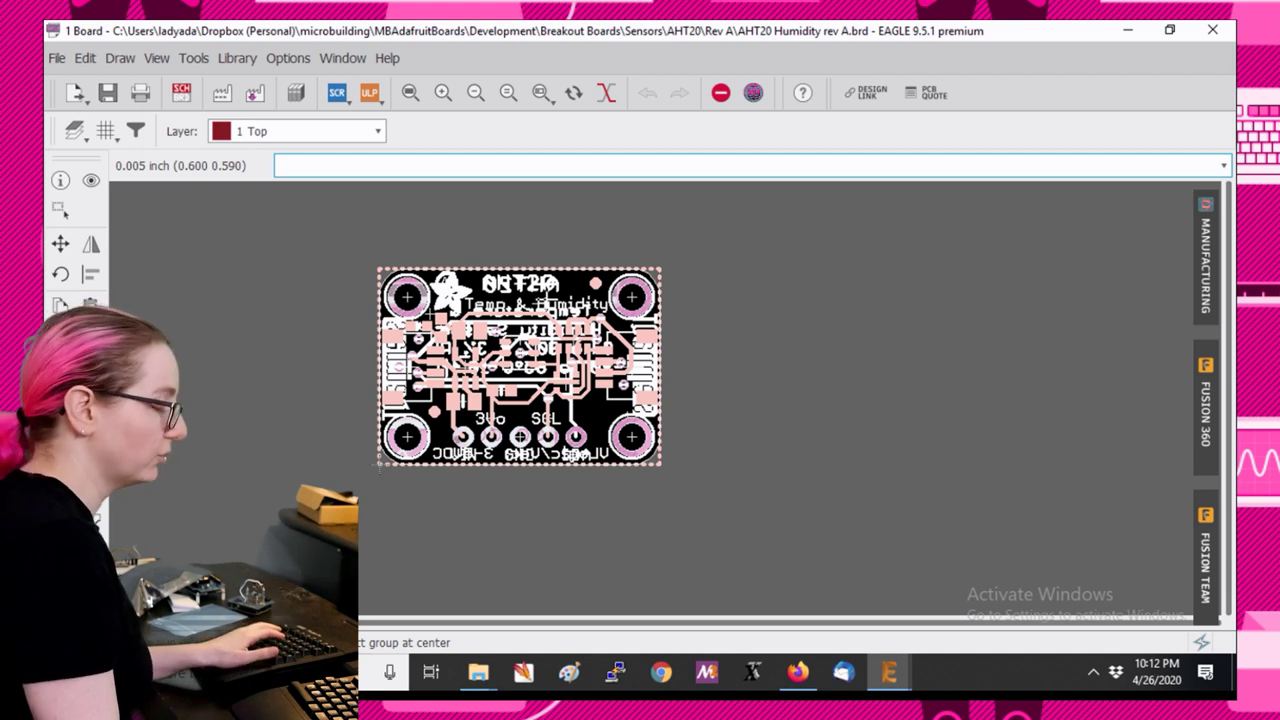
left_click(546, 318)
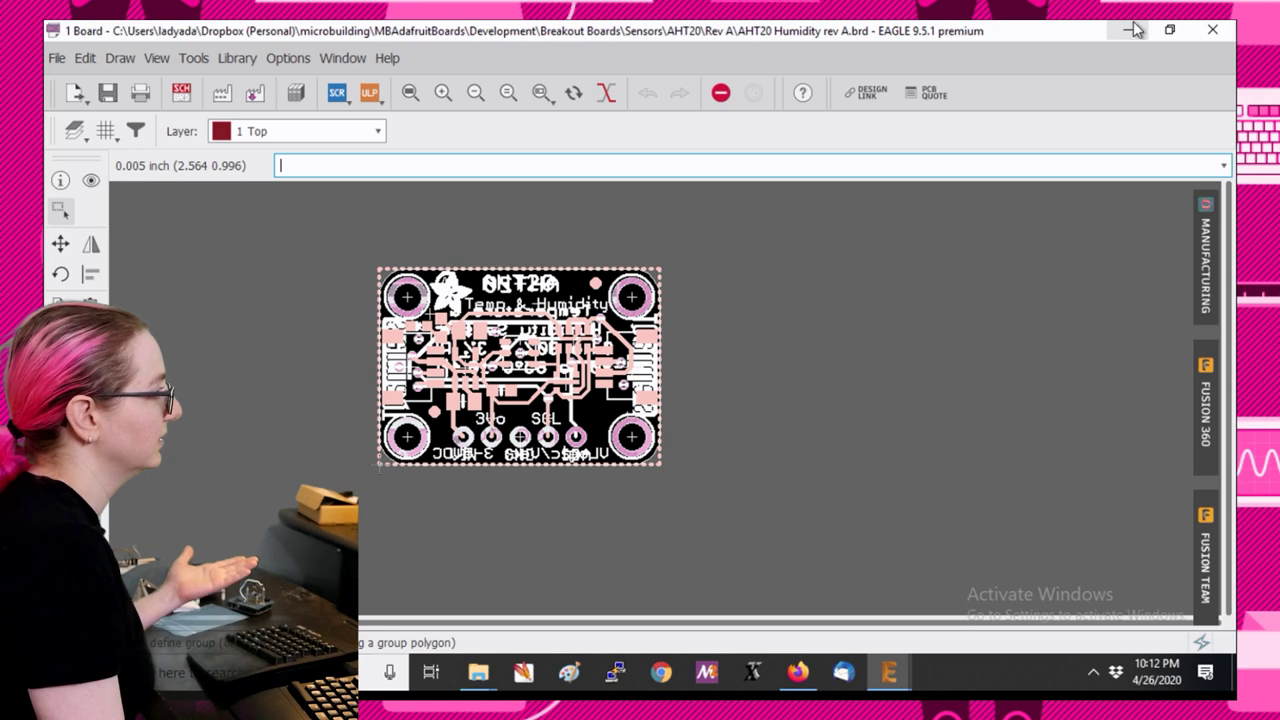
Switch to naomi.brd and paste the copied AHT20 board just to the right of the OLED FeatherWing.
left_click(889, 672)
left_click(580, 600)
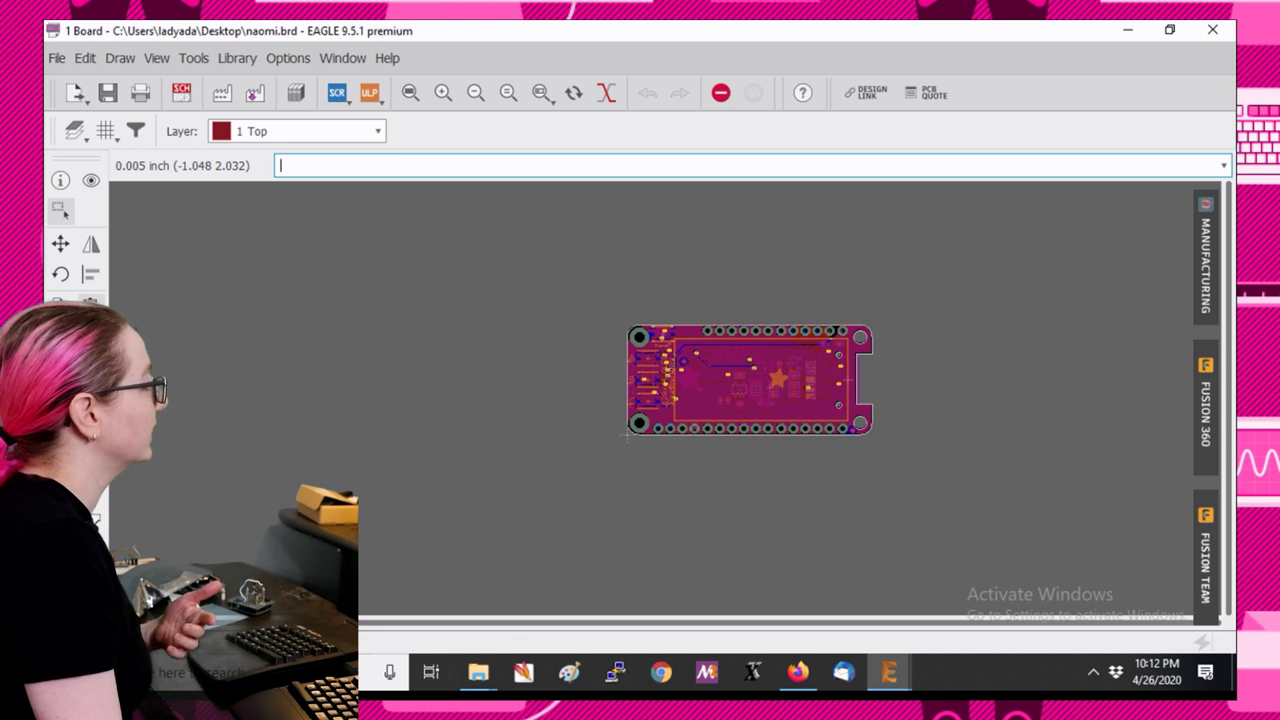
key("ctrl+v")
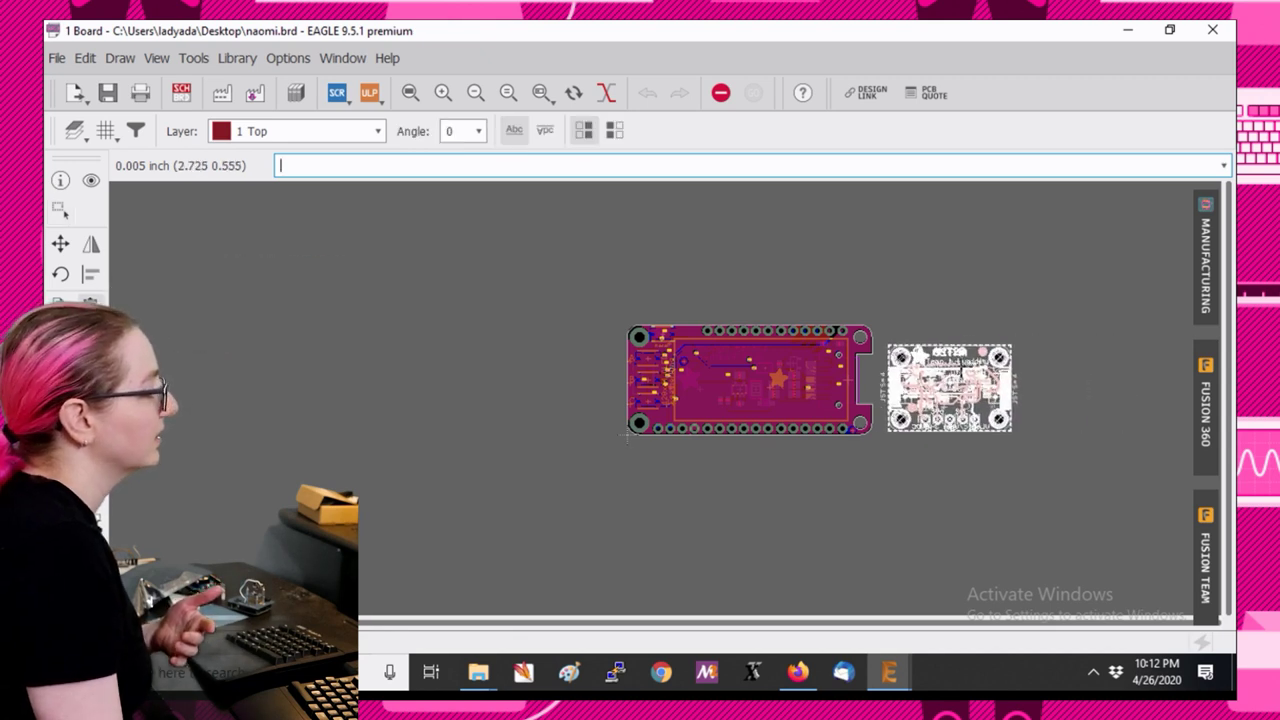
left_click(627, 435)
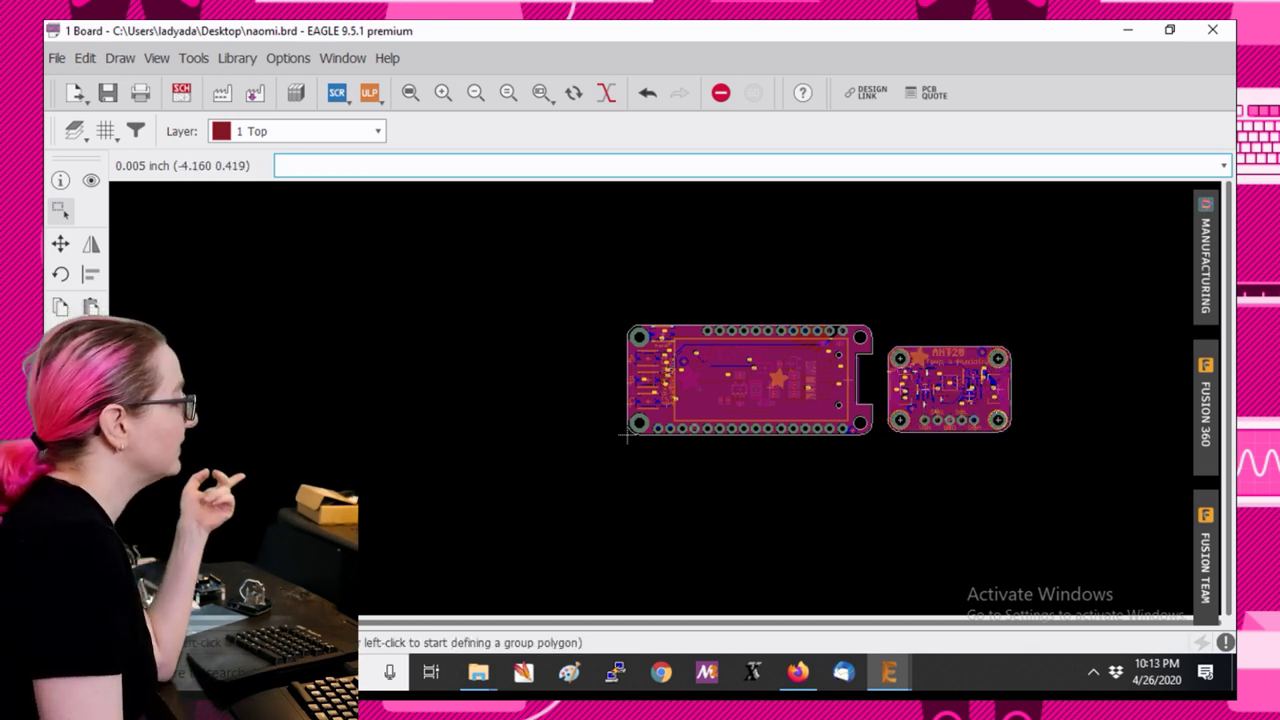
Run the design rule check on naomi.brd with the adafruit rules, review the Wire Stub warnings and dismiss the results.
scroll(1062, 425, "up", 2)
scroll(1066, 423, "down", 2)
scroll(1075, 415, "up", 3)
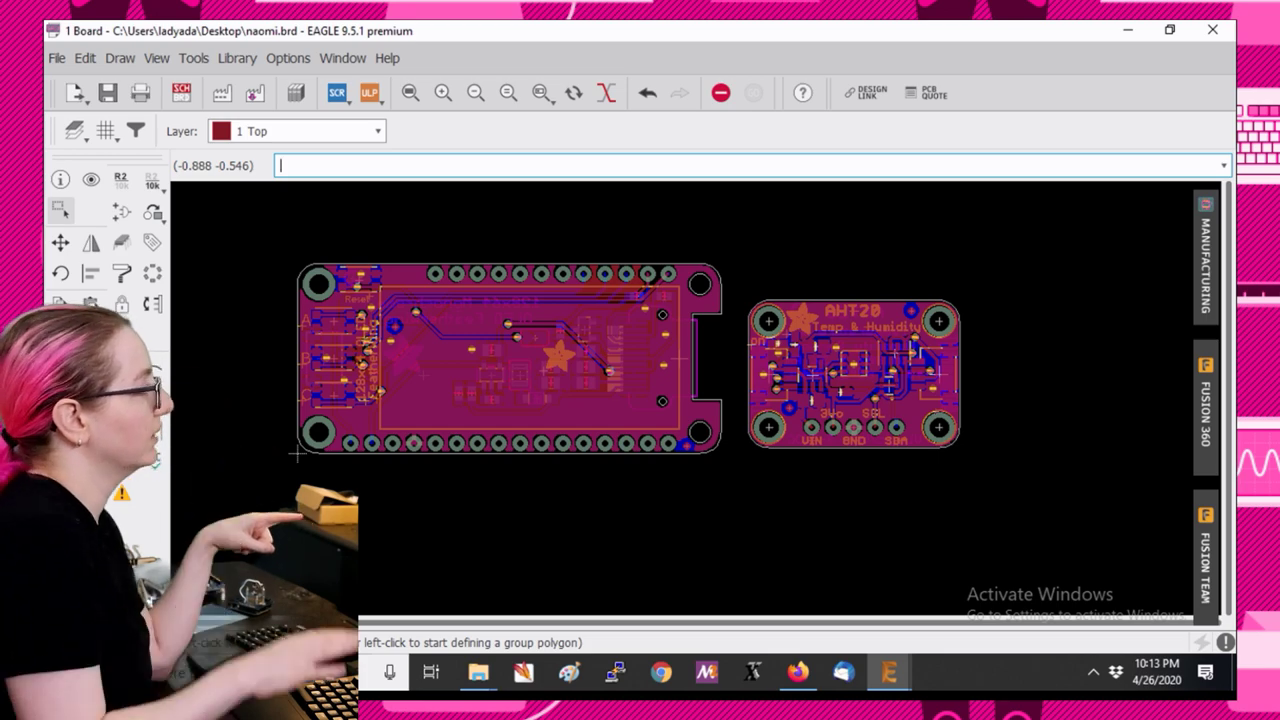
left_click(155, 478)
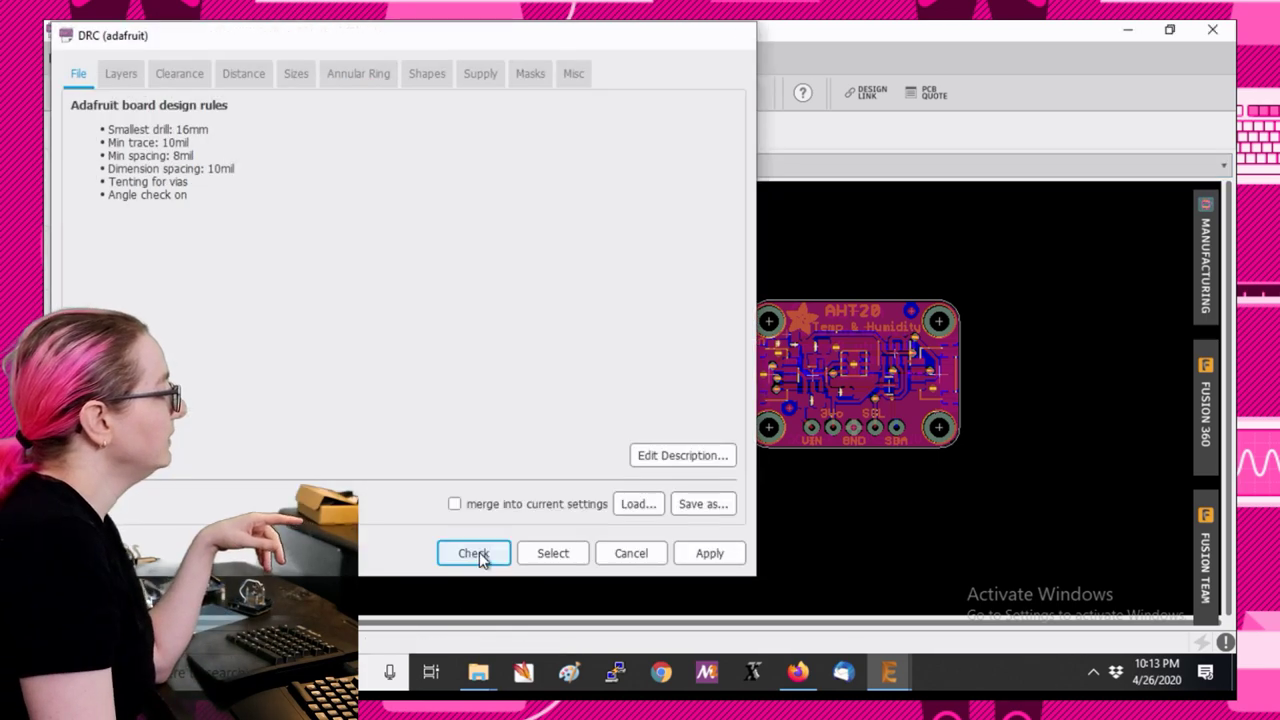
left_click(479, 553)
double_click(714, 463)
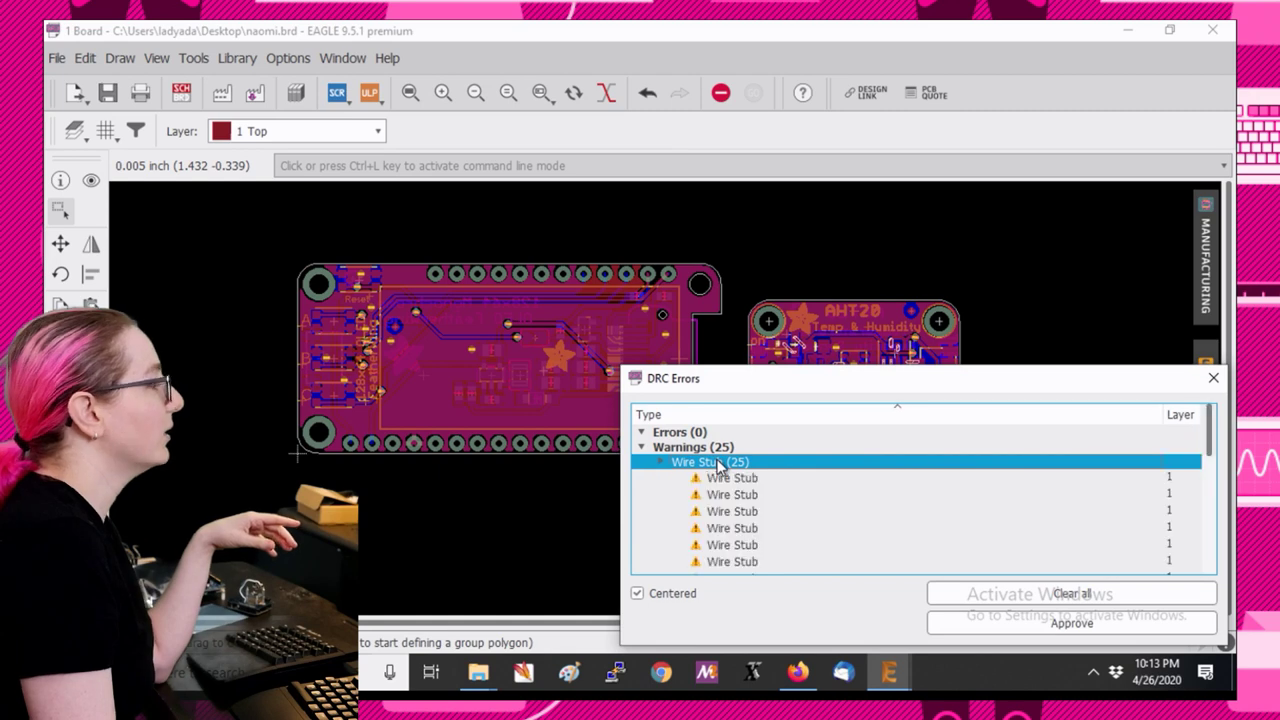
left_click(1213, 381)
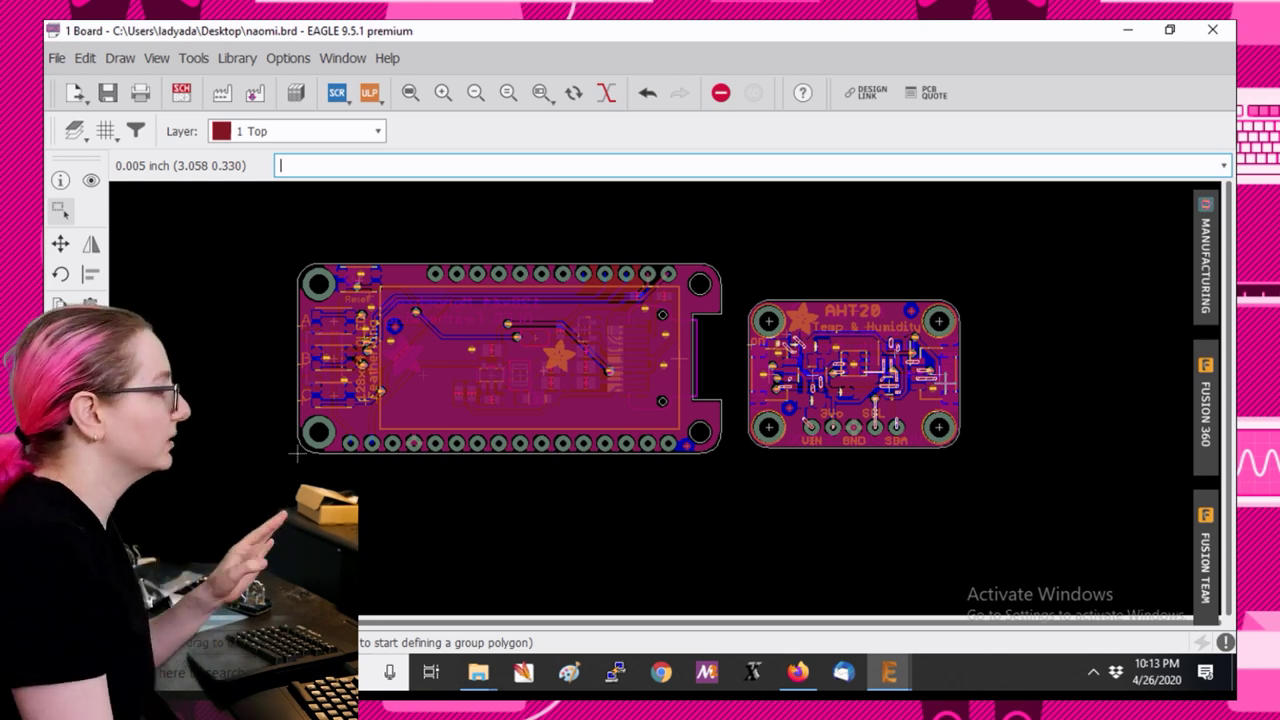
Return to the protopanel notes in Firefox and highlight TinyLogicFriend rev A as the next board.
scroll(877, 489, "down", 3)
scroll(957, 356, "up", 1)
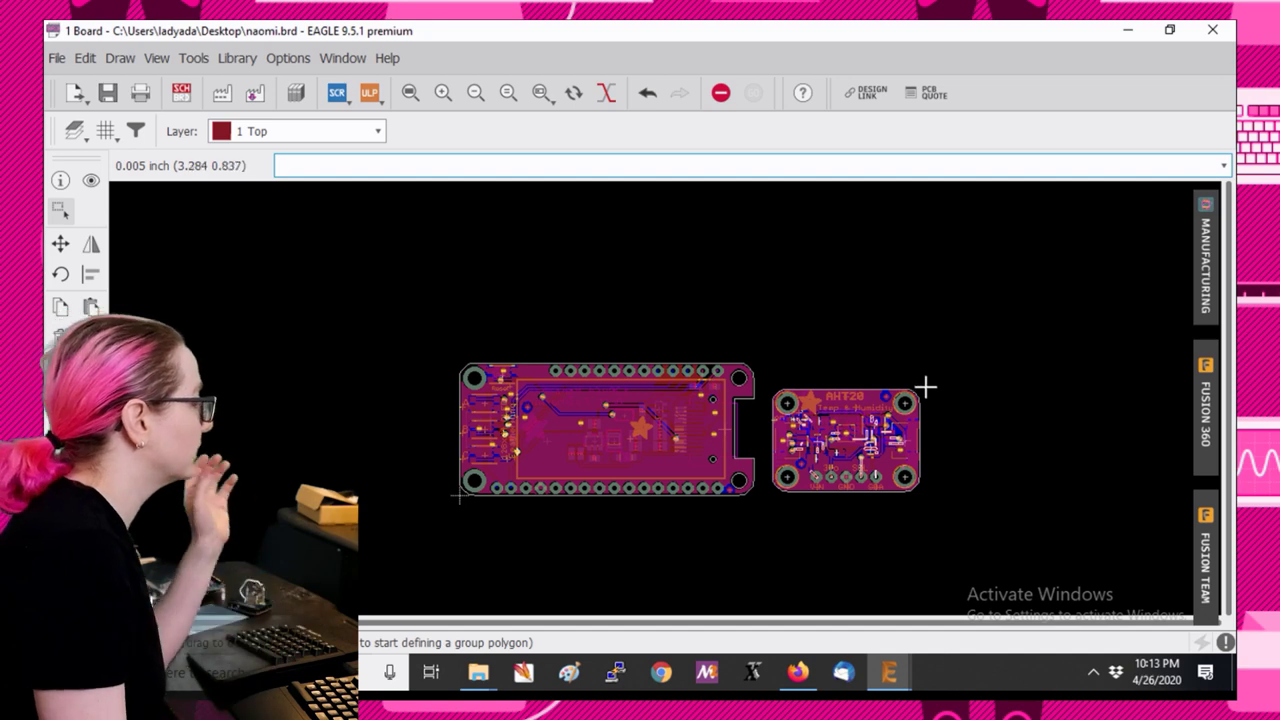
left_click(478, 672)
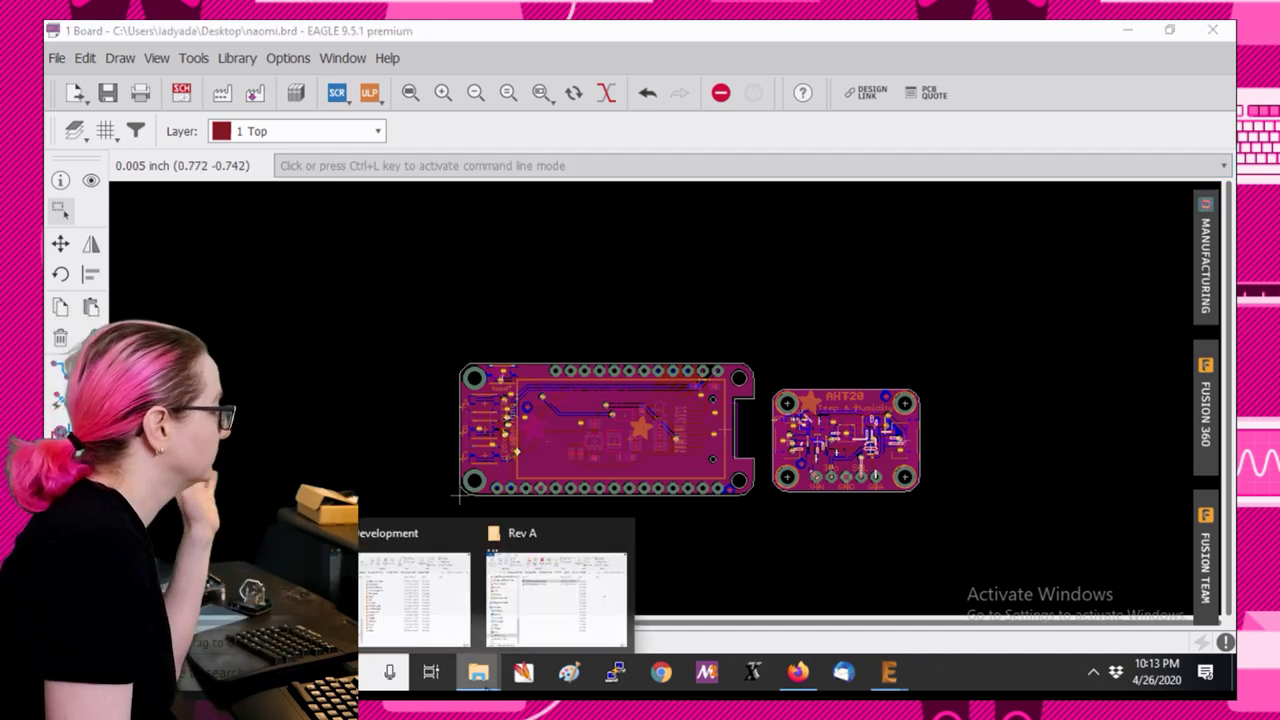
left_click(800, 676)
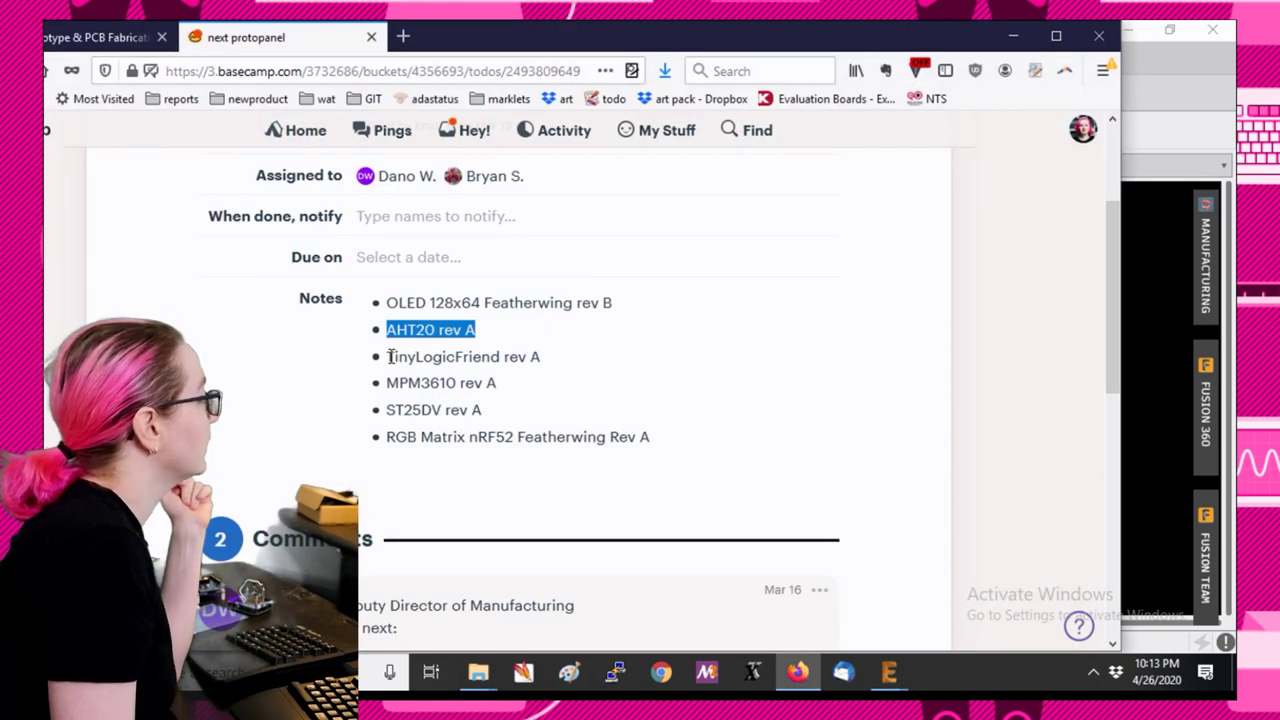
left_click_drag(391, 356, 539, 356)
In File Explorer's Development folder, go to Dev Boards, TinyLogicFriend, and open the TinyLogicFriend 51 rev A folder.
left_click(478, 672)
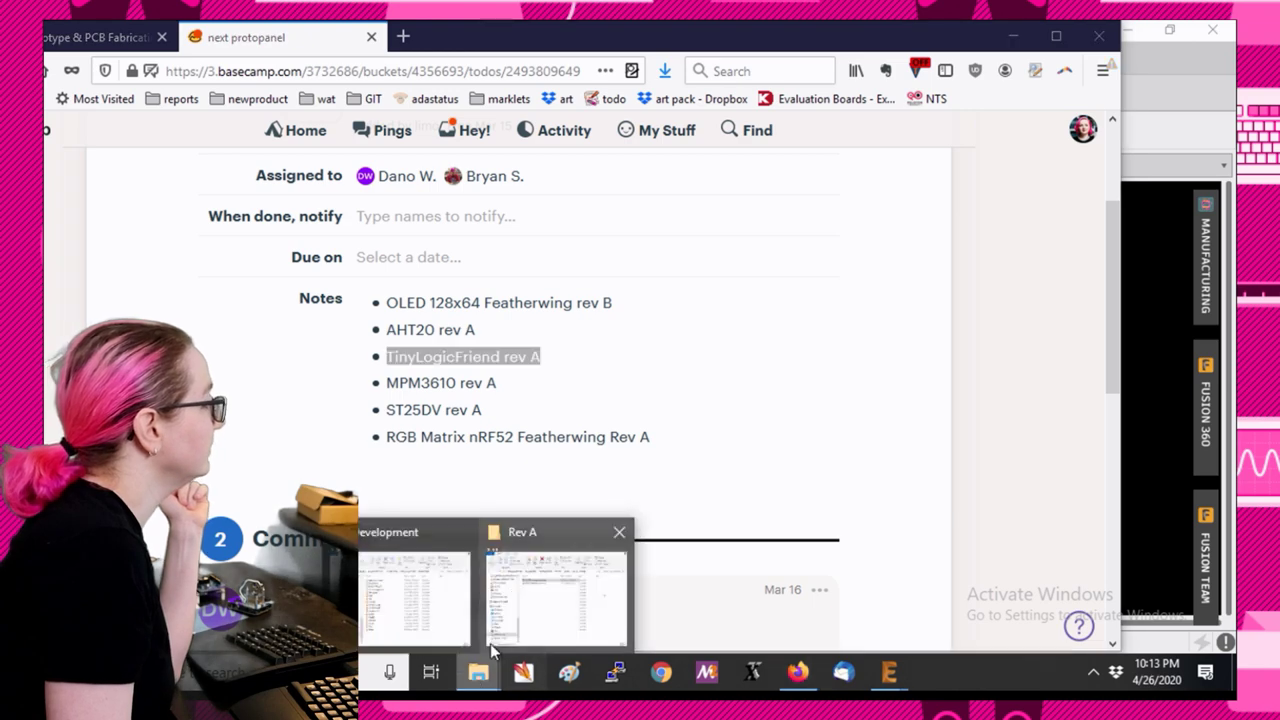
left_click(565, 600)
left_click(928, 188)
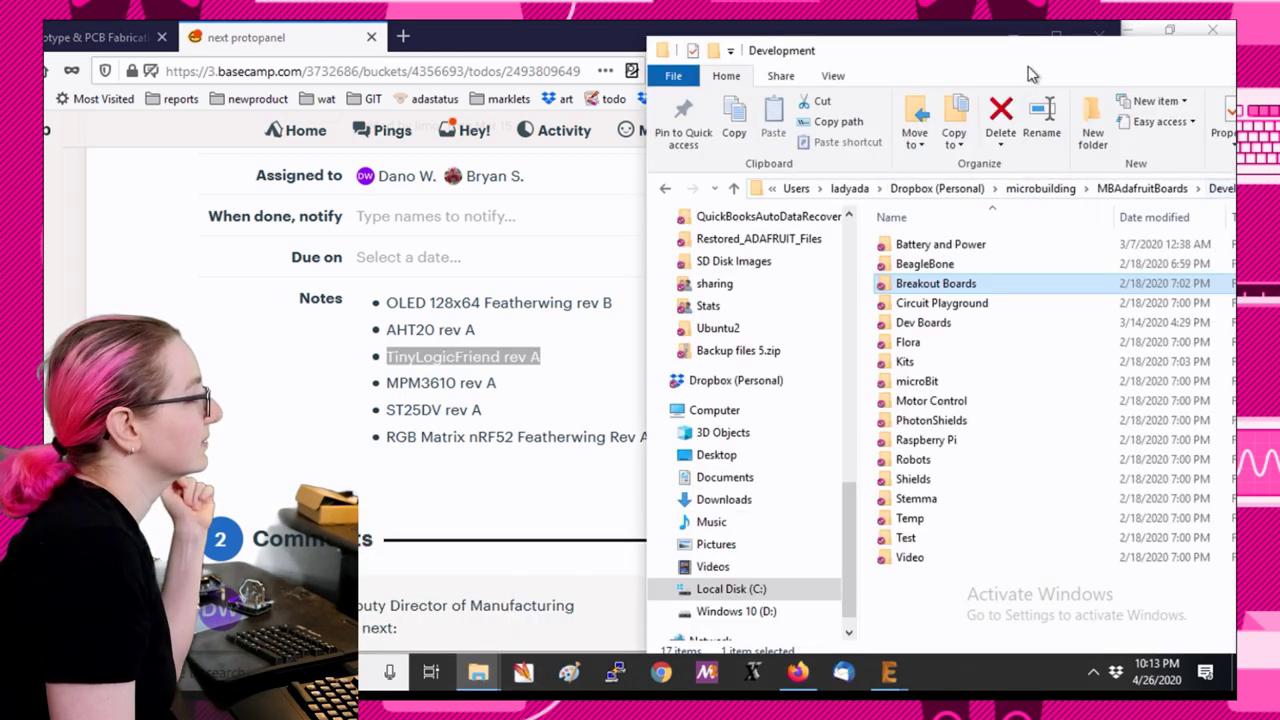
left_click_drag(1030, 50, 829, 51)
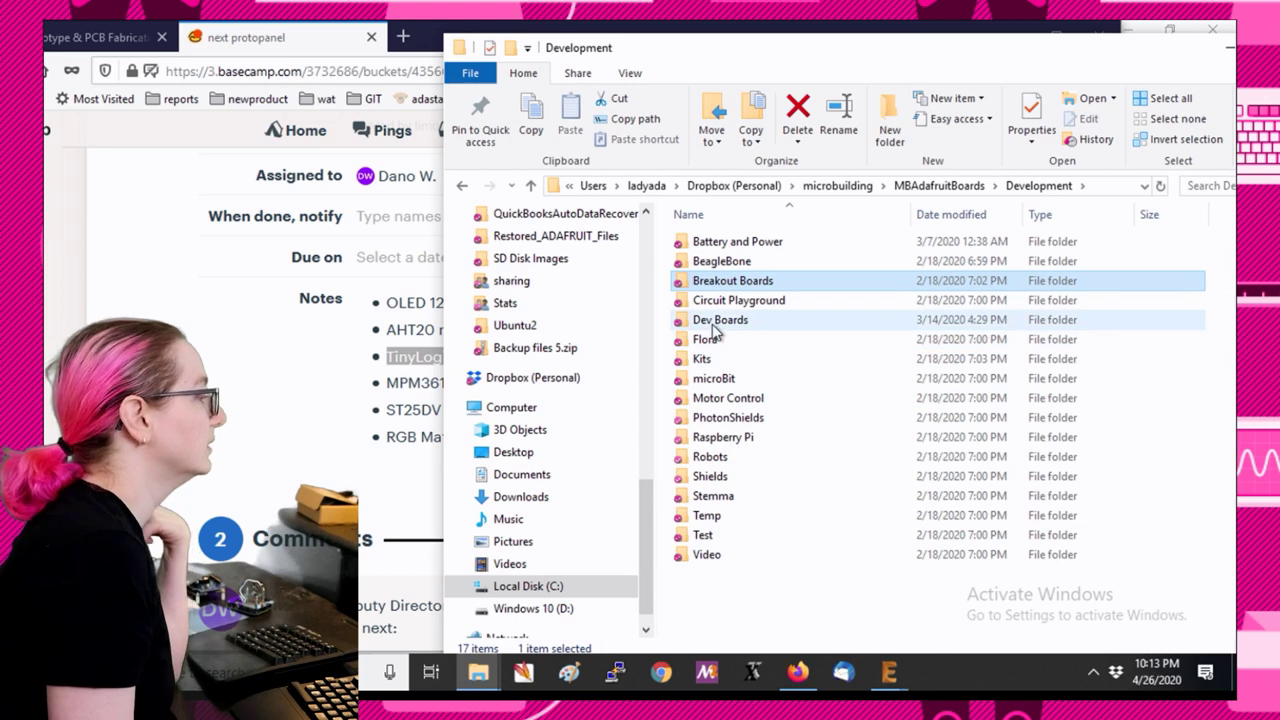
double_click(720, 320)
scroll(853, 450, "down", 6)
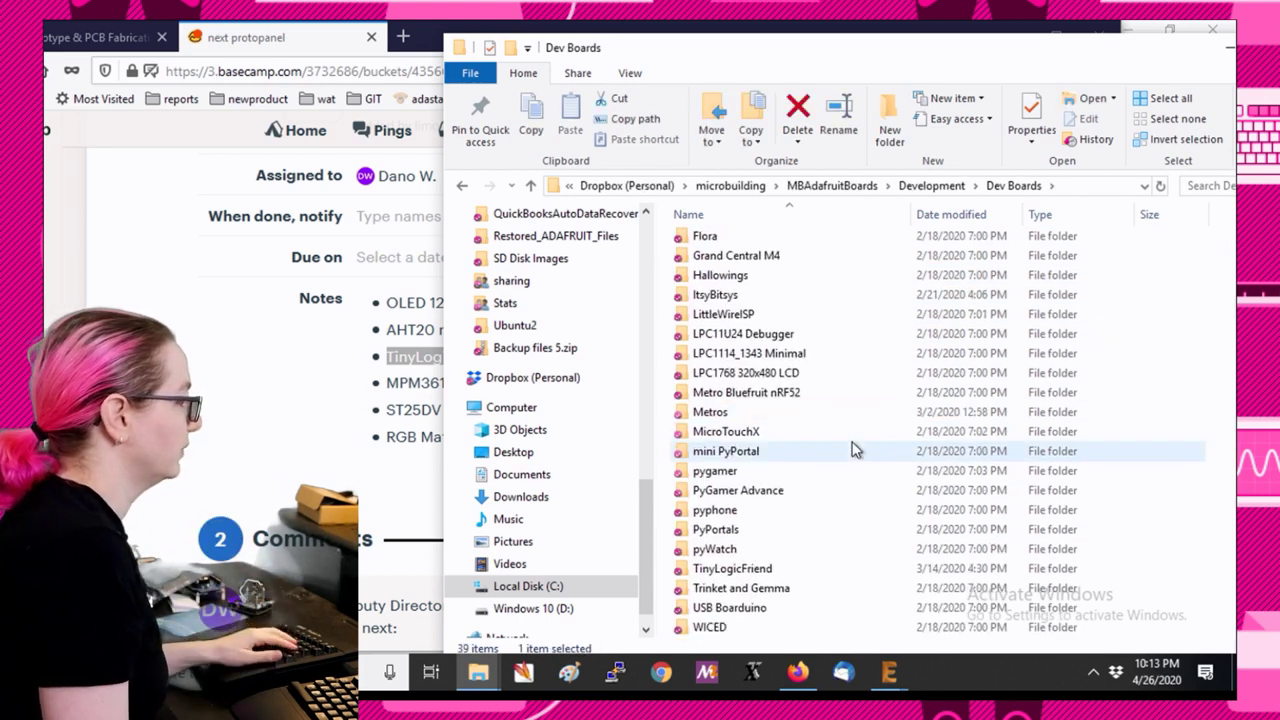
double_click(728, 569)
double_click(740, 244)
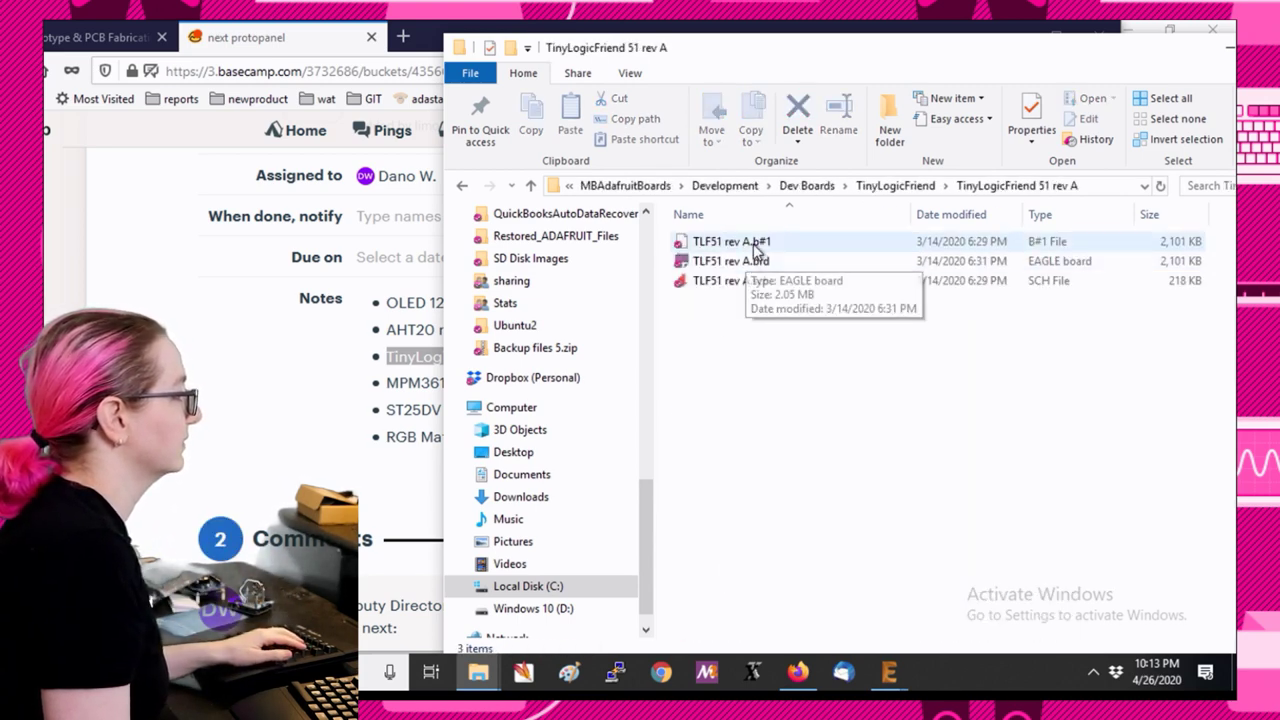
Delete the backup file TLF51 rev A.b#1 and open TLF51 rev A.brd in EAGLE.
left_click(742, 243)
key("Delete")
left_click(775, 248)
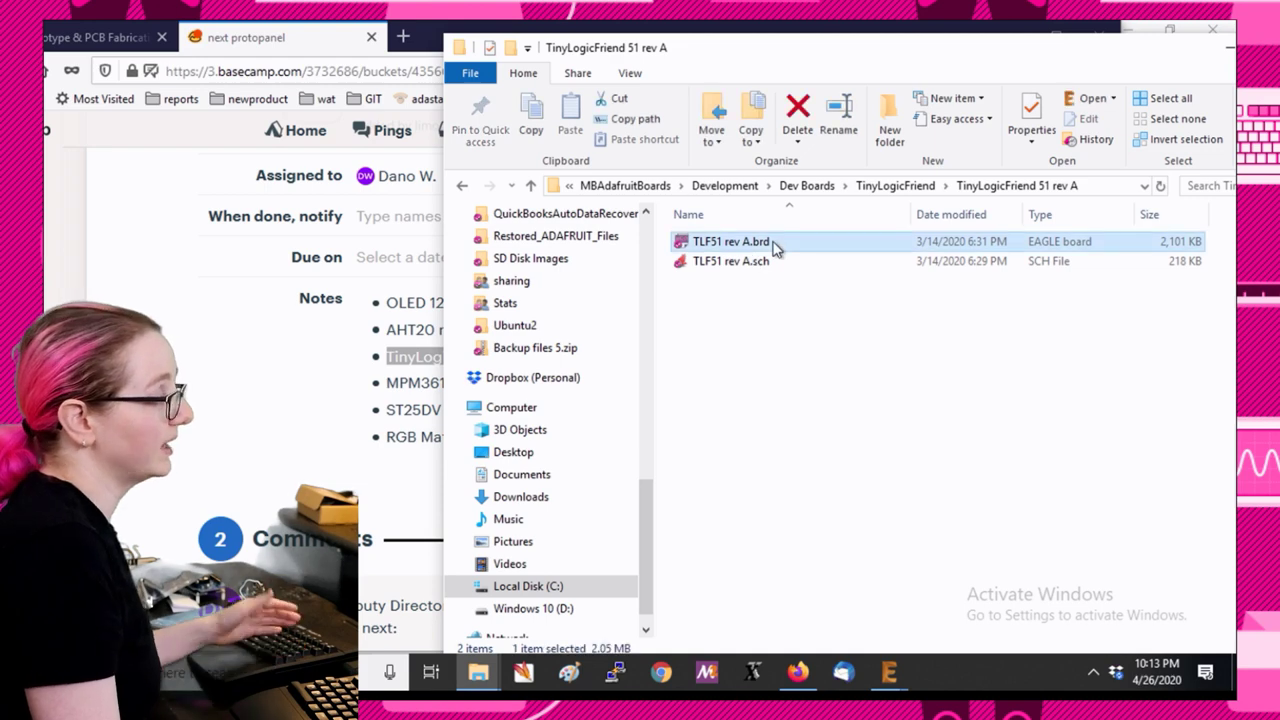
double_click(775, 248)
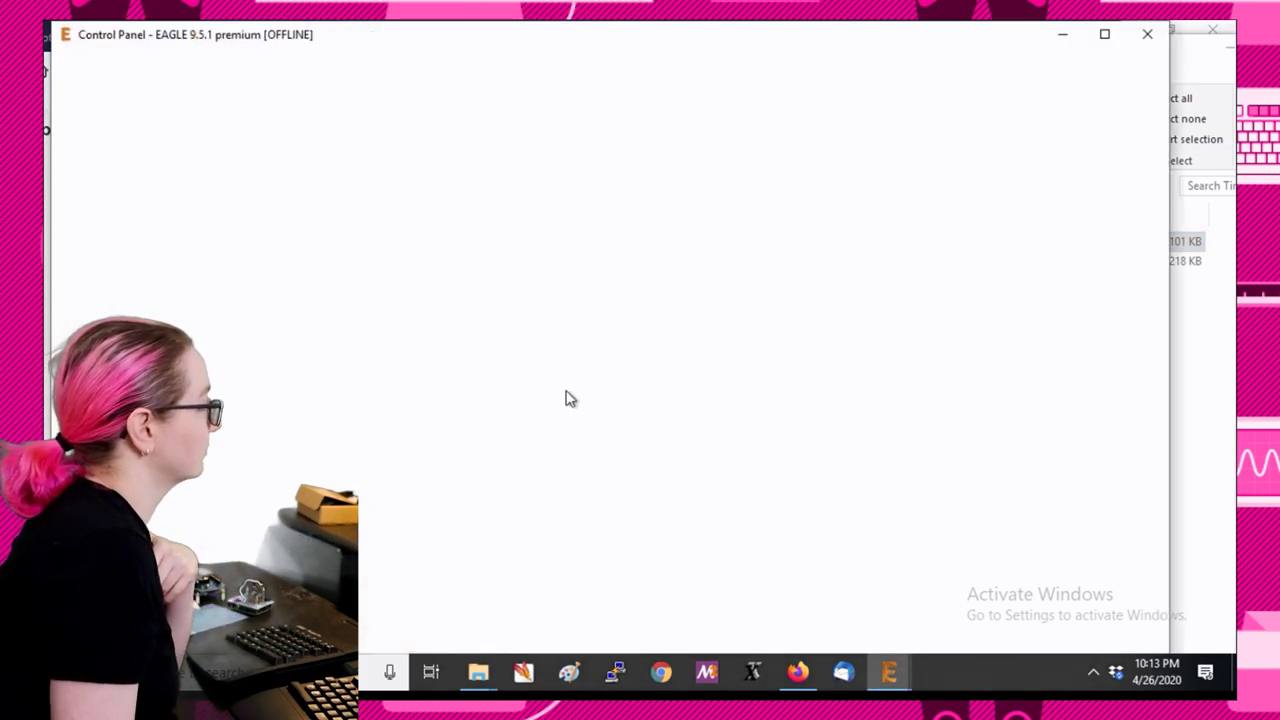
scroll(462, 281, "down", 2)
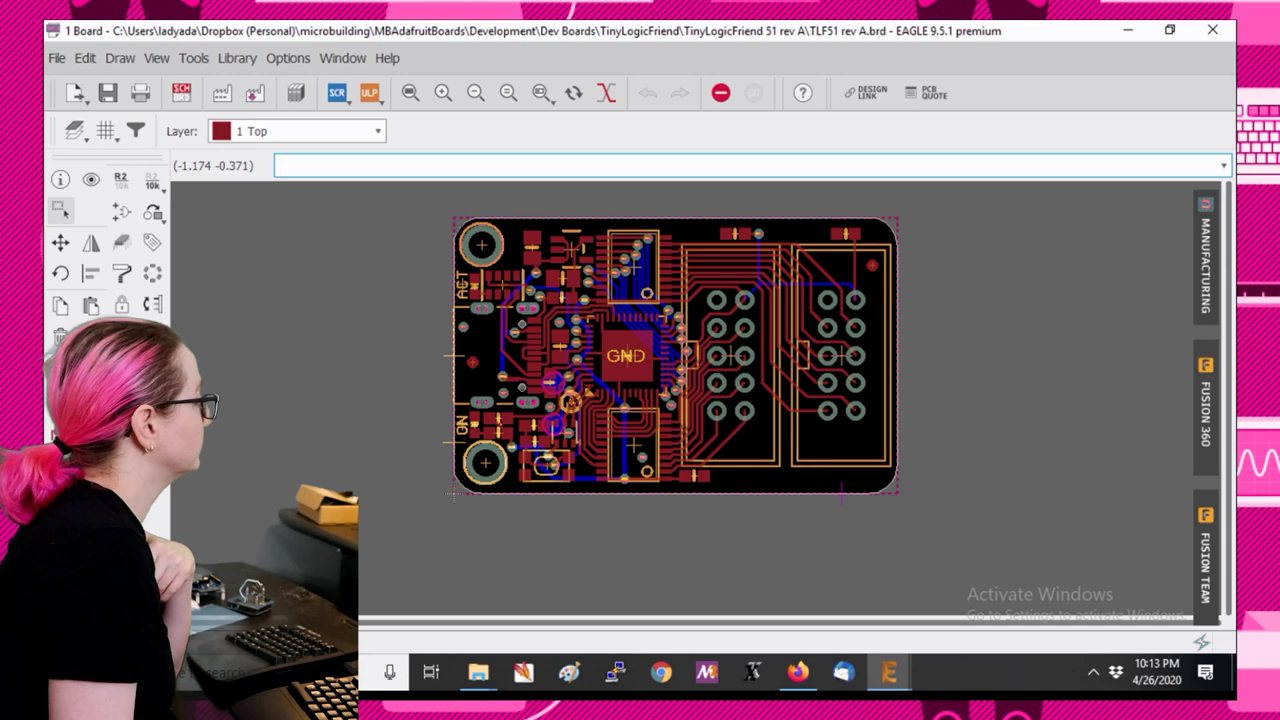
Dismiss the schematic's ERC results and run the design rule check on the TLF51 board with the adafruit rules.
key("alt+Tab")
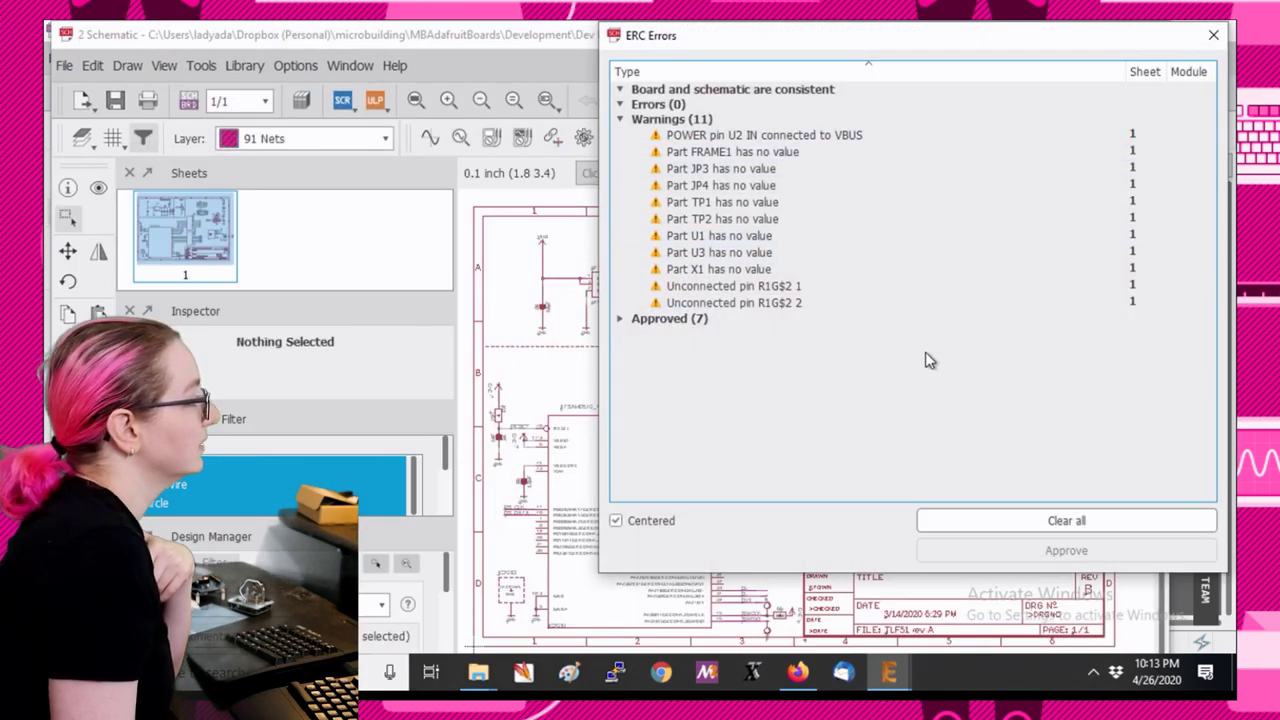
left_click(1213, 35)
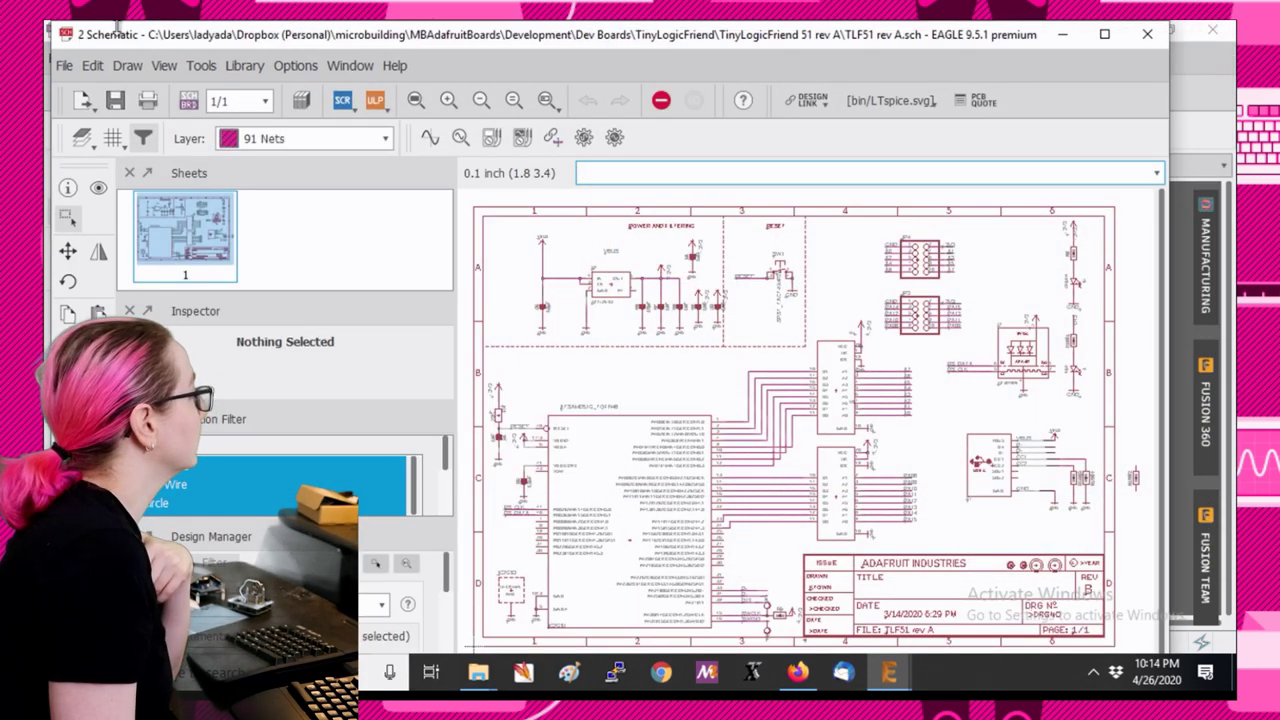
key("alt+Tab")
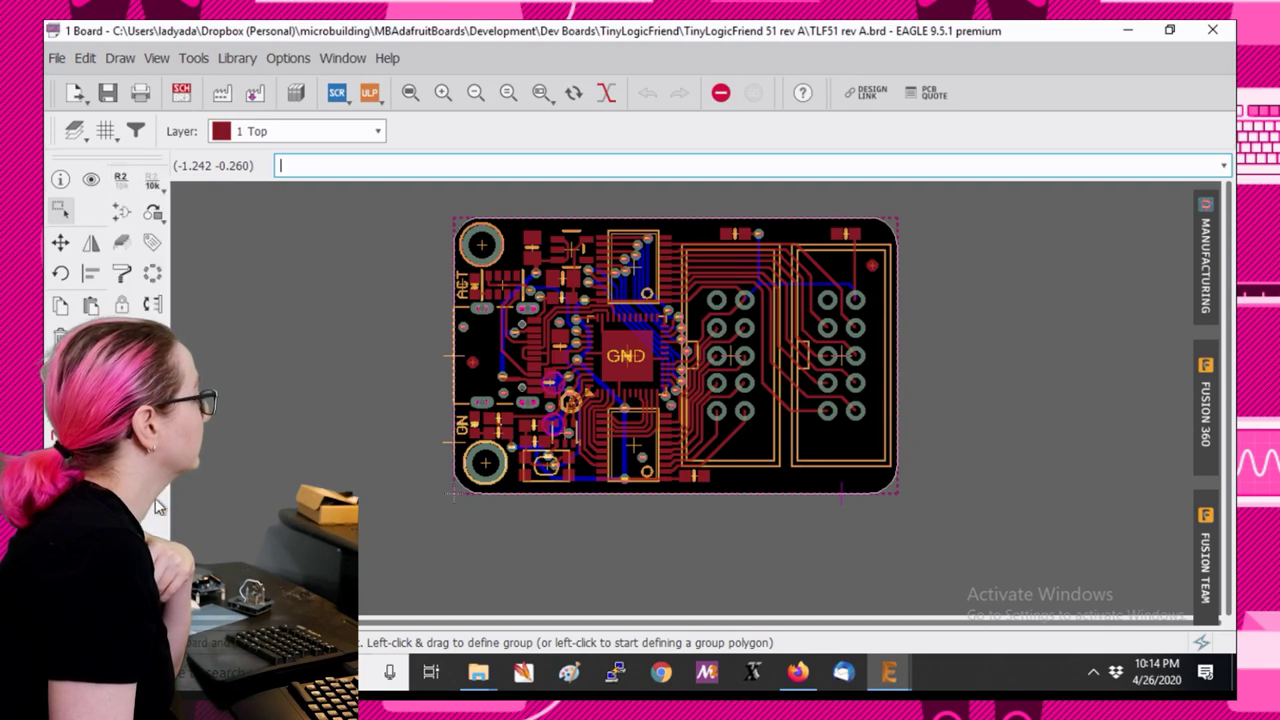
left_click(155, 498)
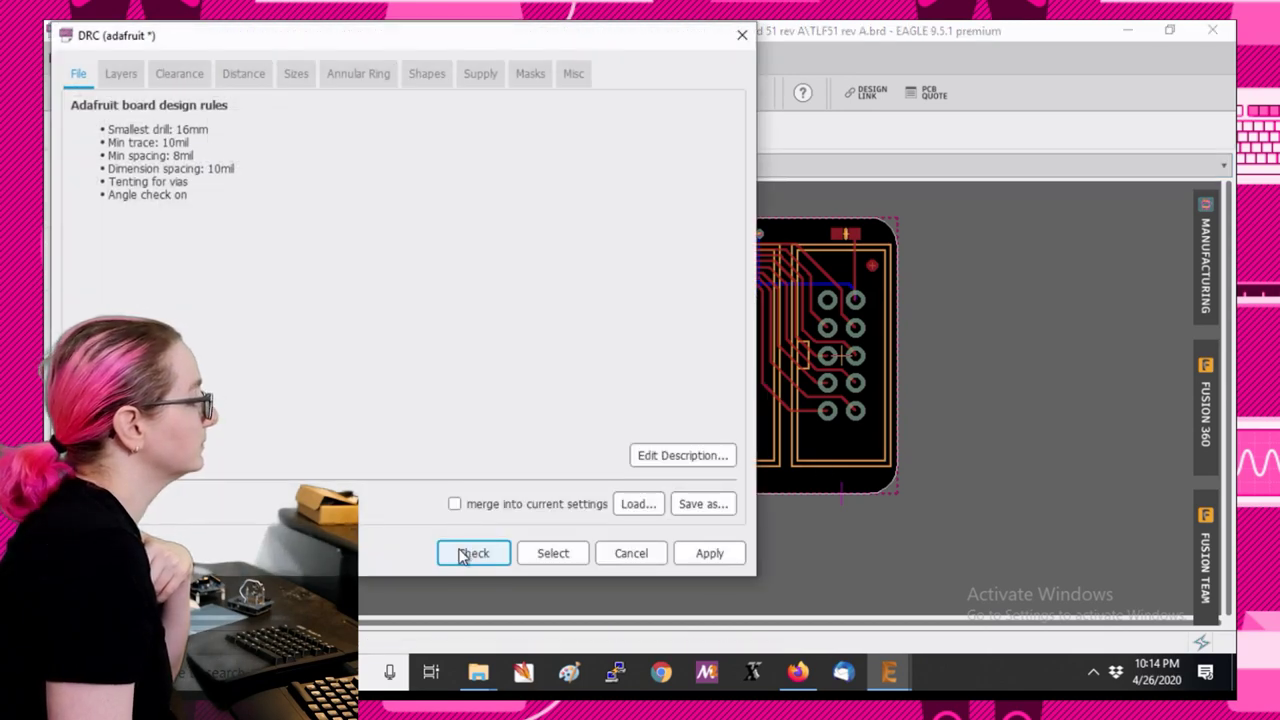
left_click(470, 553)
Locate the clearance error and move the part with the +3V3 and SWCLK pads about 0.005 inch to the right.
double_click(738, 447)
left_click(720, 463)
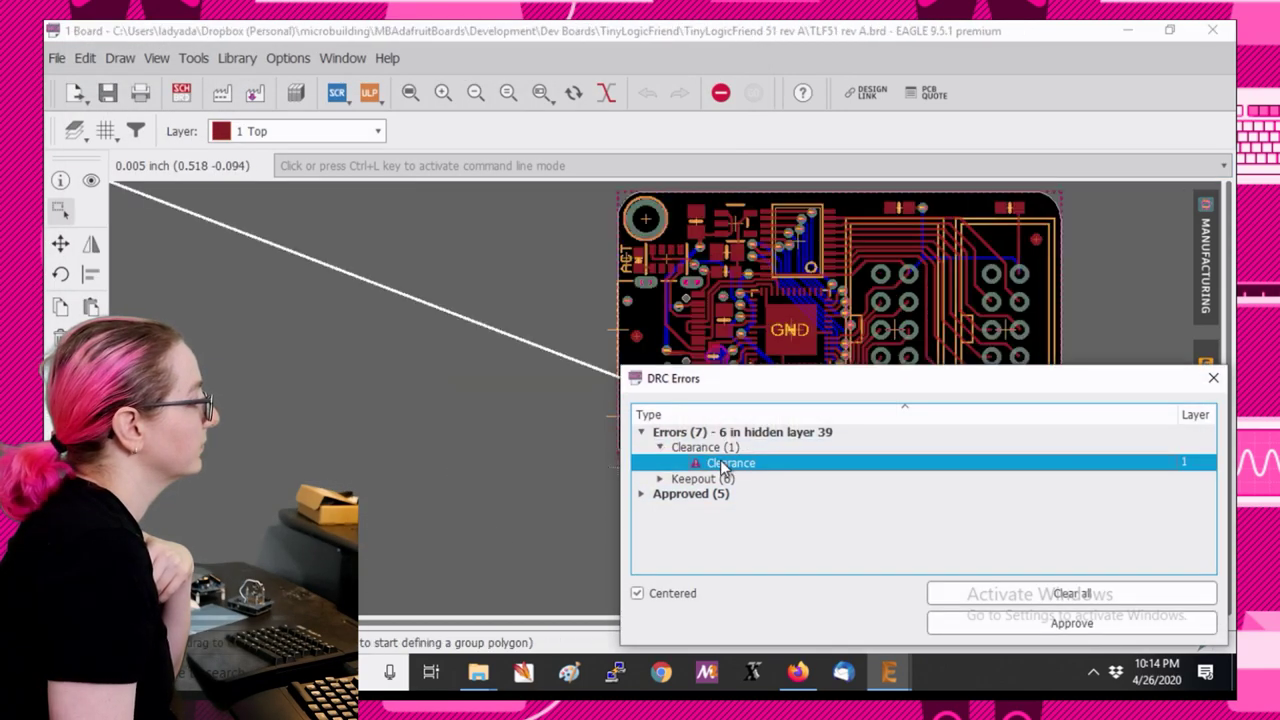
left_click_drag(729, 378, 1066, 357)
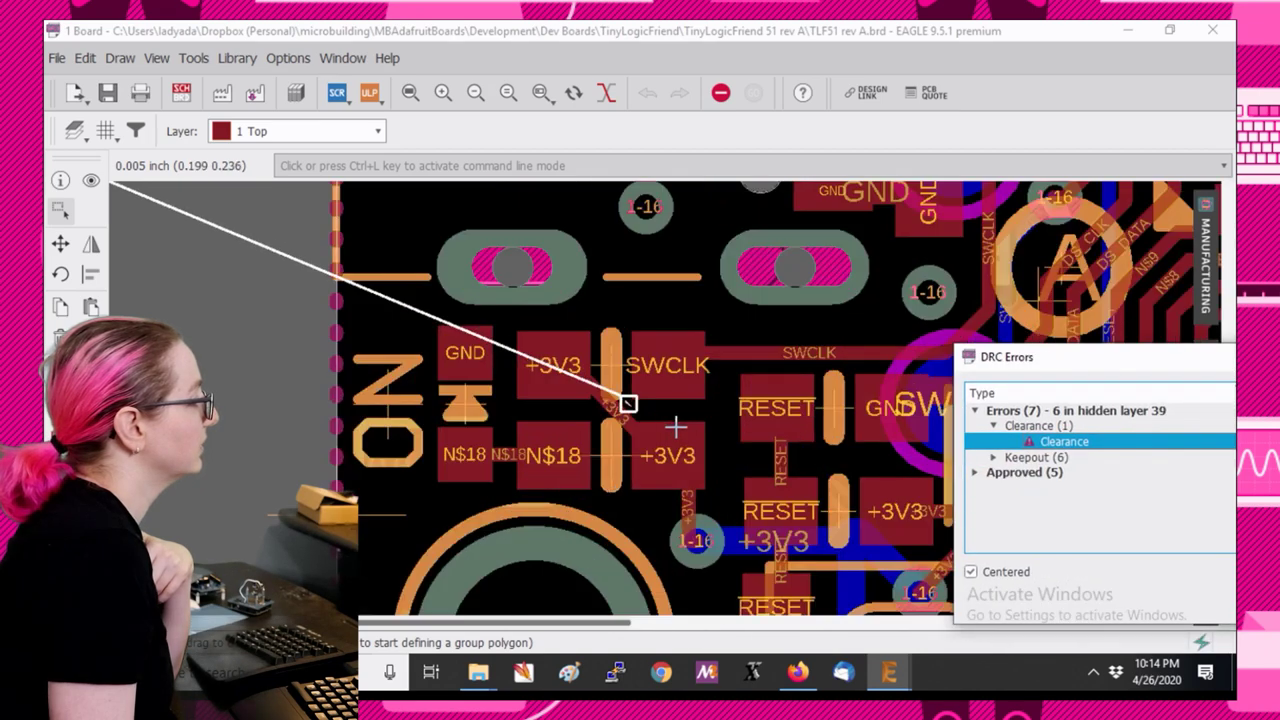
scroll(676, 428, "up", 2)
left_click(60, 243)
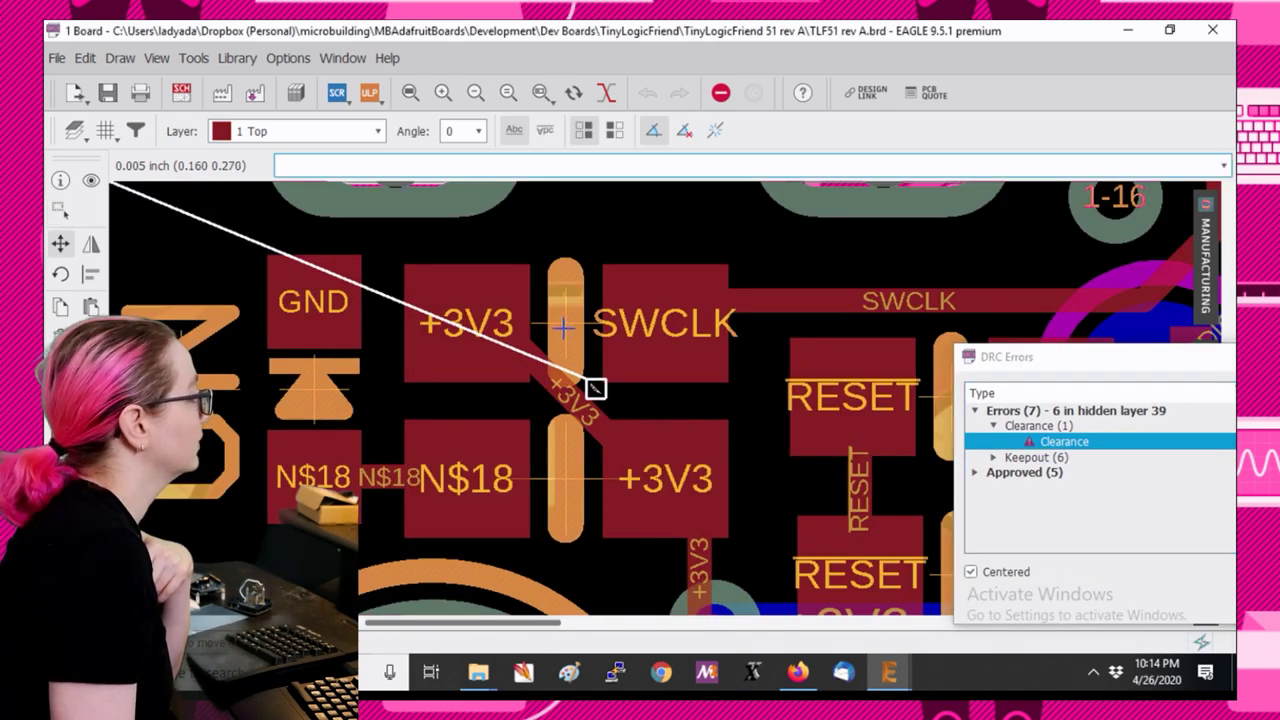
left_click(595, 388)
left_click(610, 388)
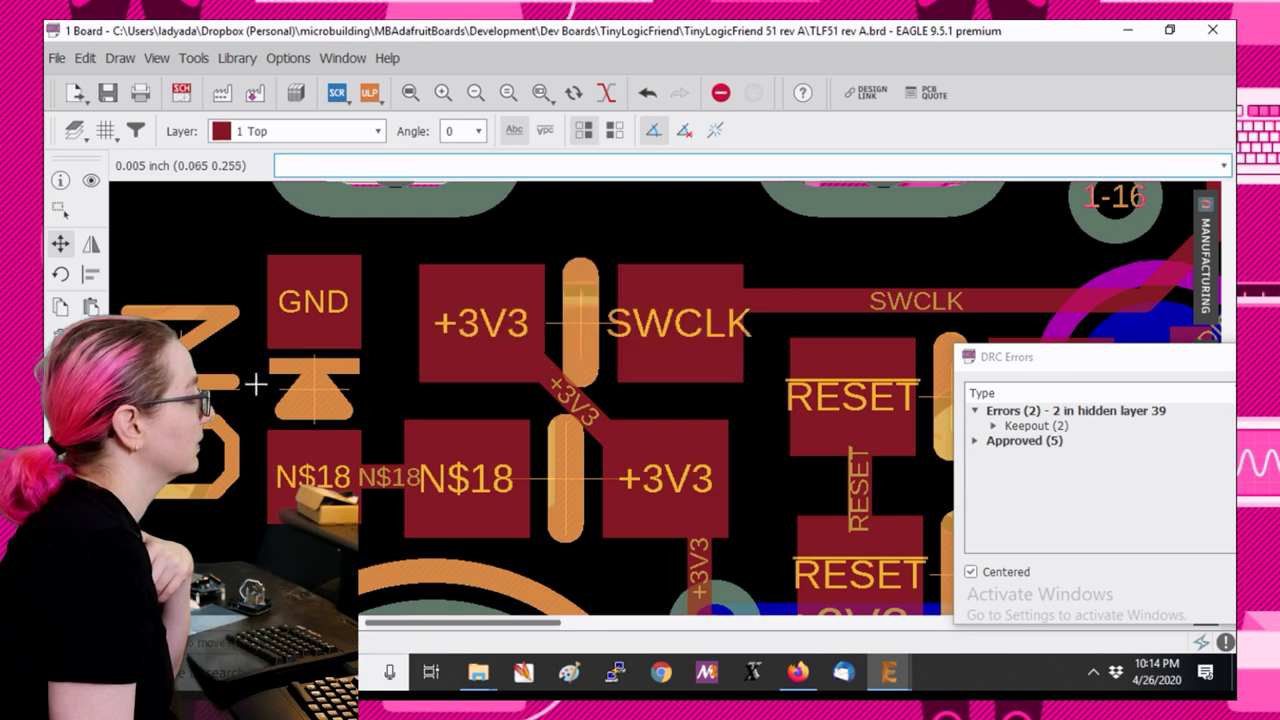
Approve the two remaining Keepout errors on layer 39, dismiss the DRC results and save the TLF51 board.
double_click(1035, 426)
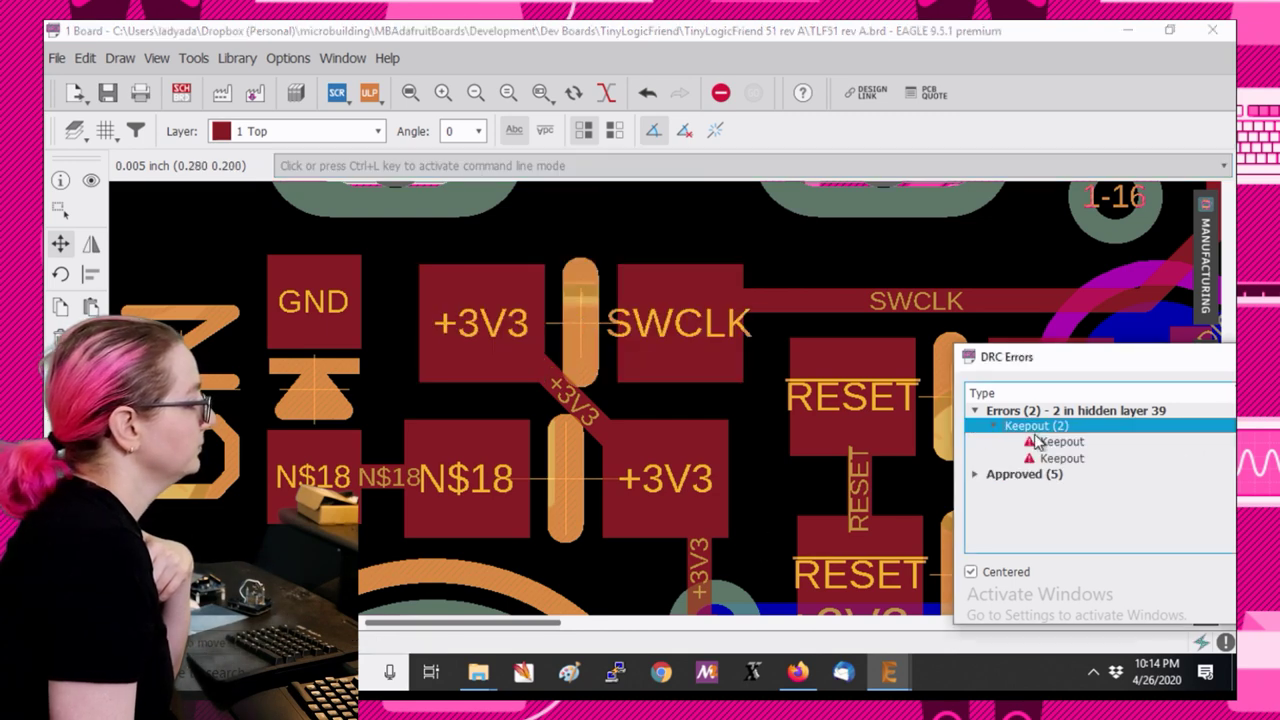
left_click(1040, 441)
left_click_drag(1033, 363, 936, 188)
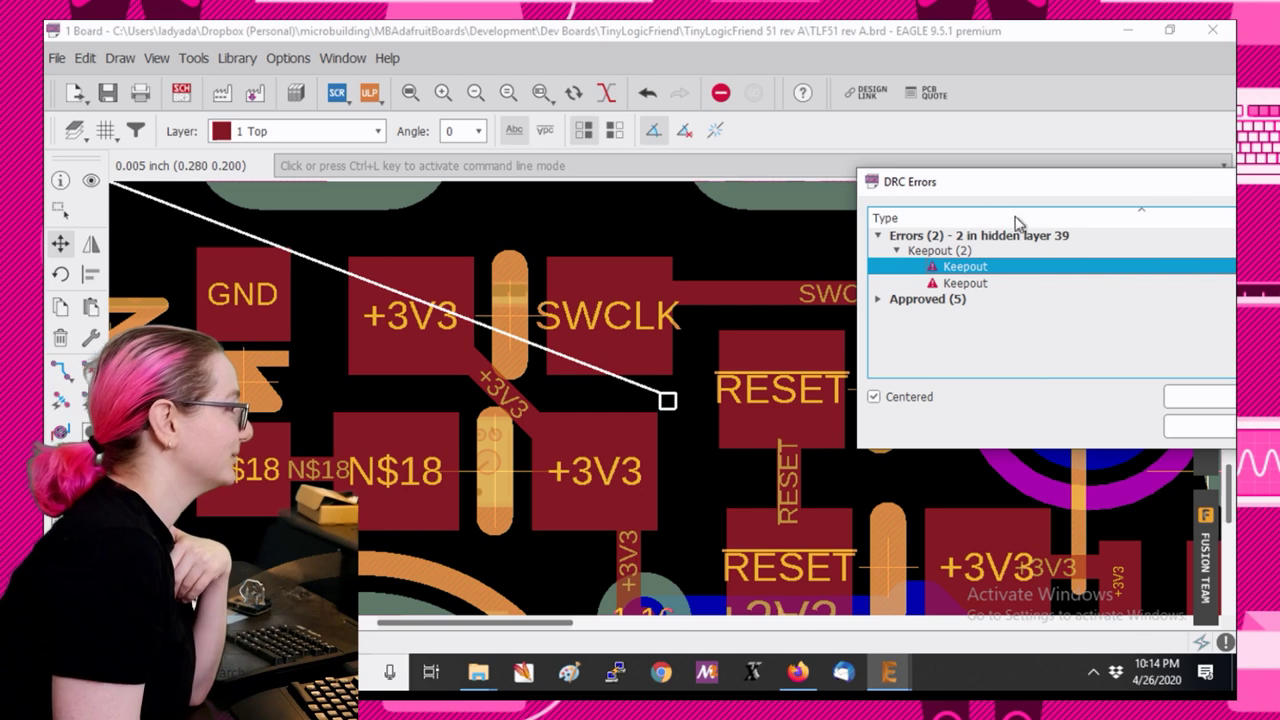
left_click_drag(940, 181, 697, 180)
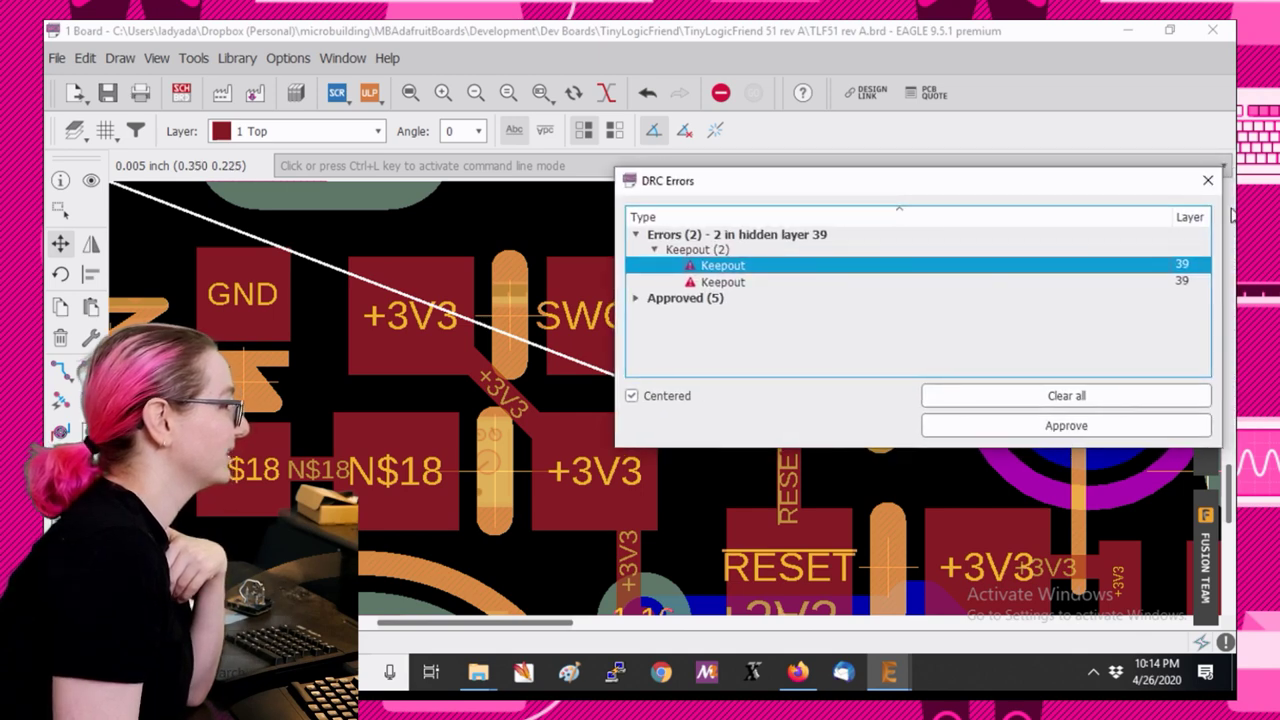
left_click(1044, 427)
left_click(1044, 427)
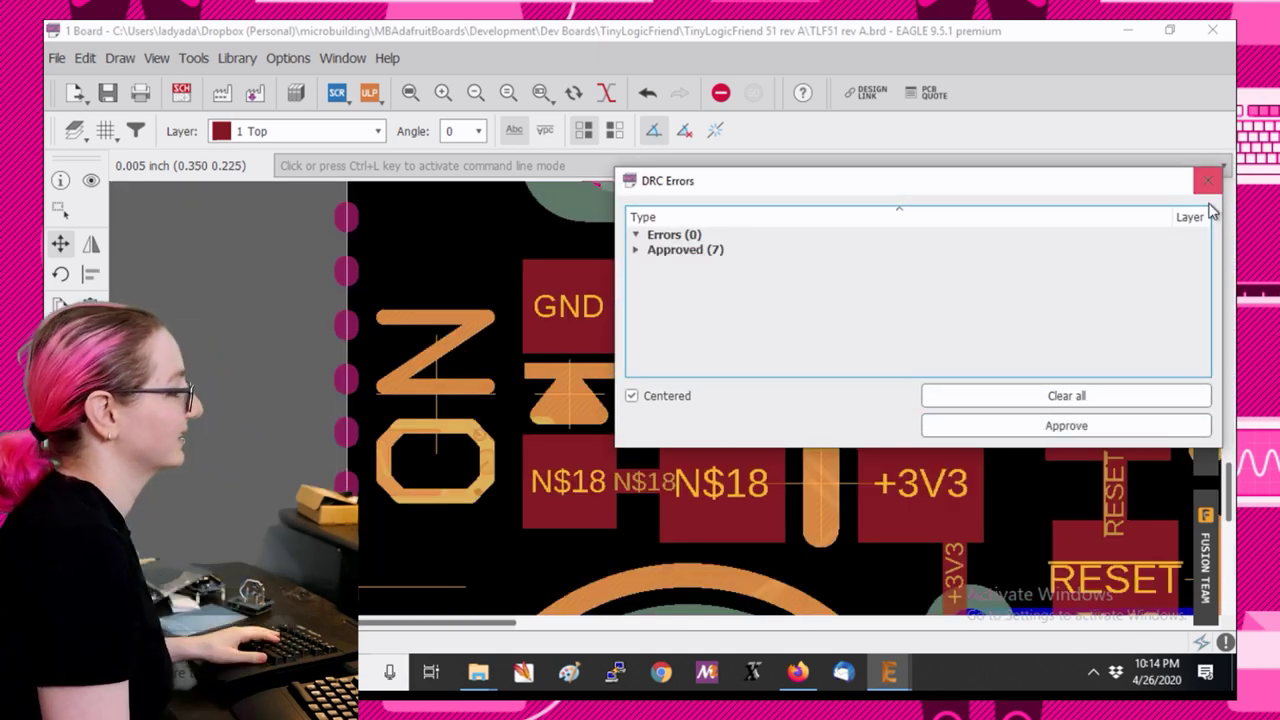
left_click(1208, 181)
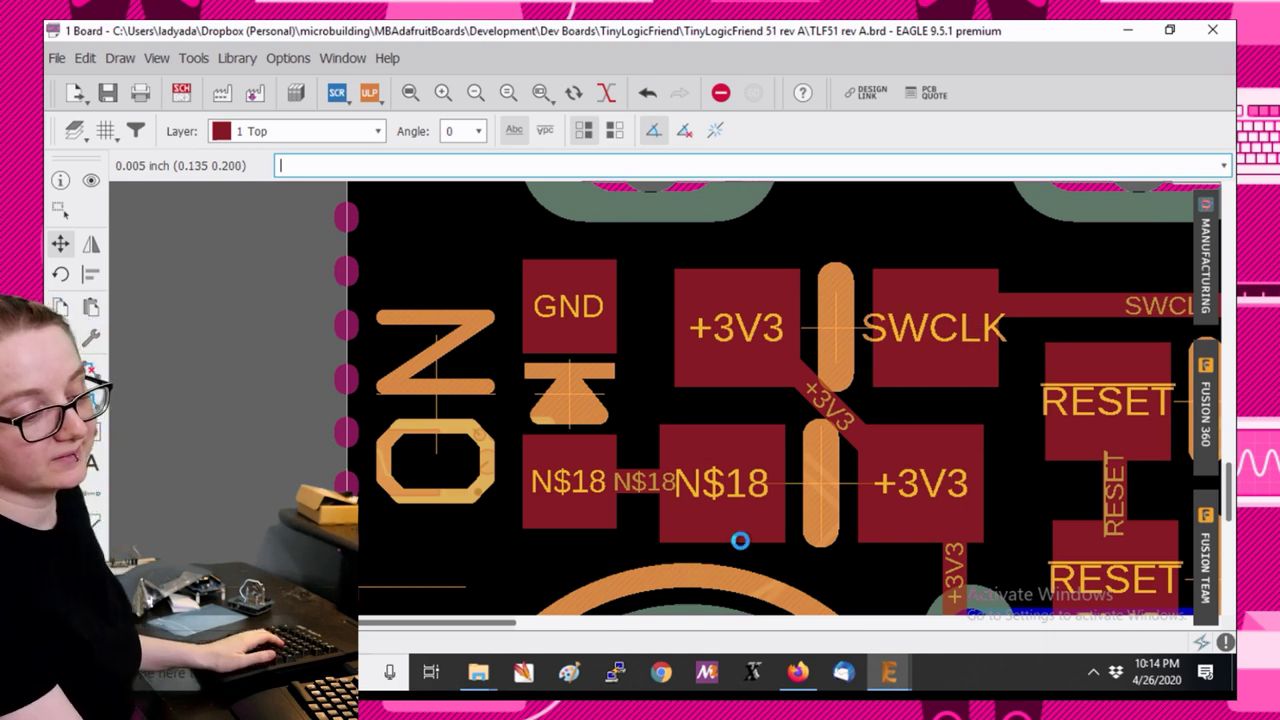
key("ctrl+s")
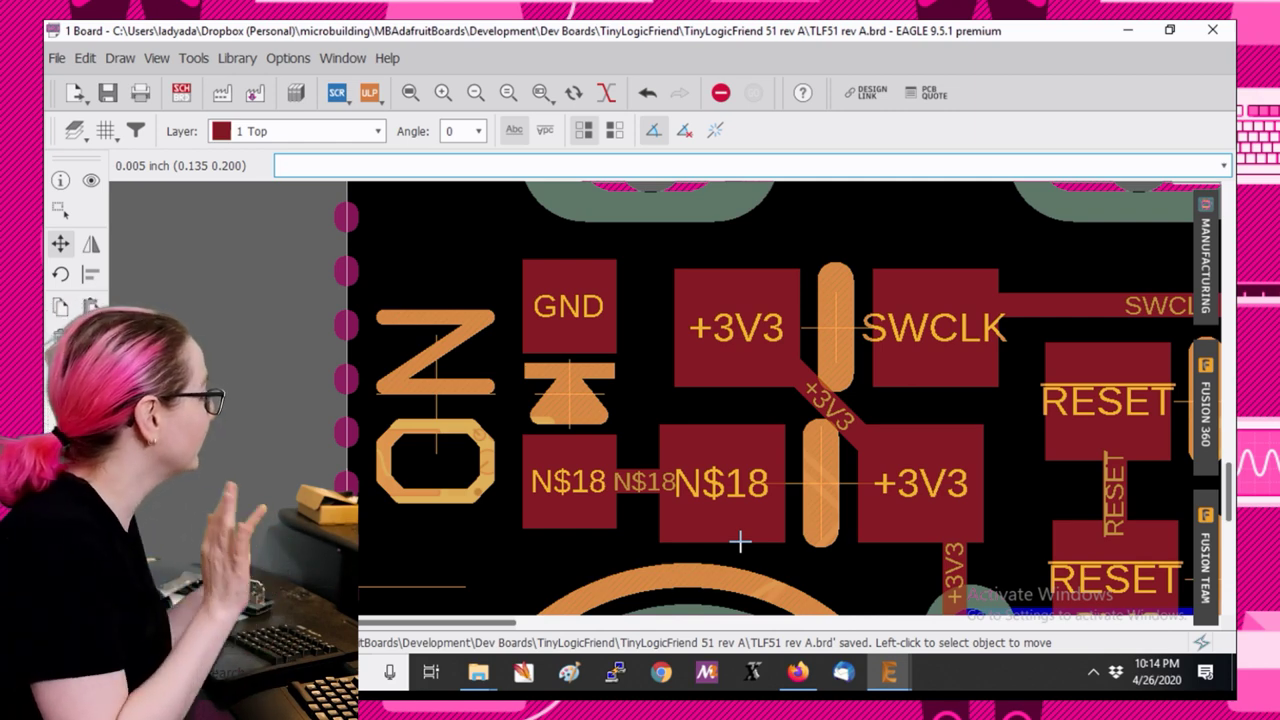
Review the full TLF51 rev A board and its list of visible layers.
scroll(519, 378, "down", 8)
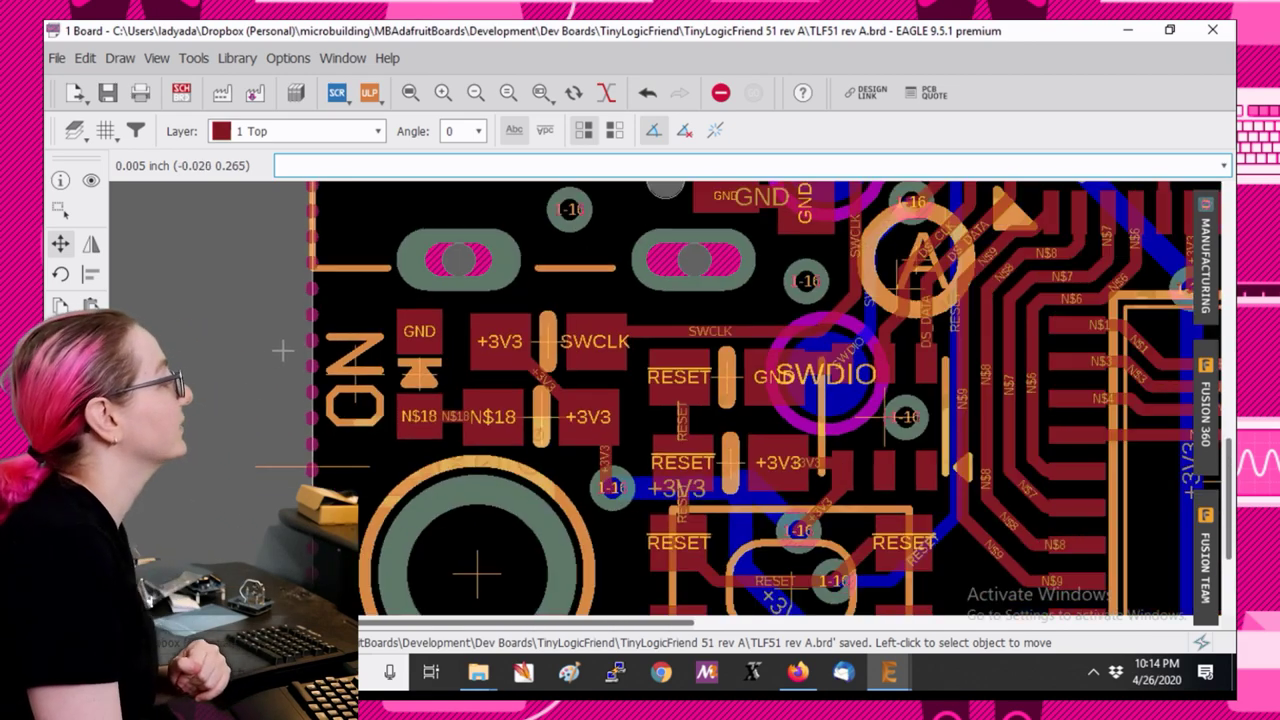
scroll(716, 568, "down", 1)
scroll(632, 555, "up", 1)
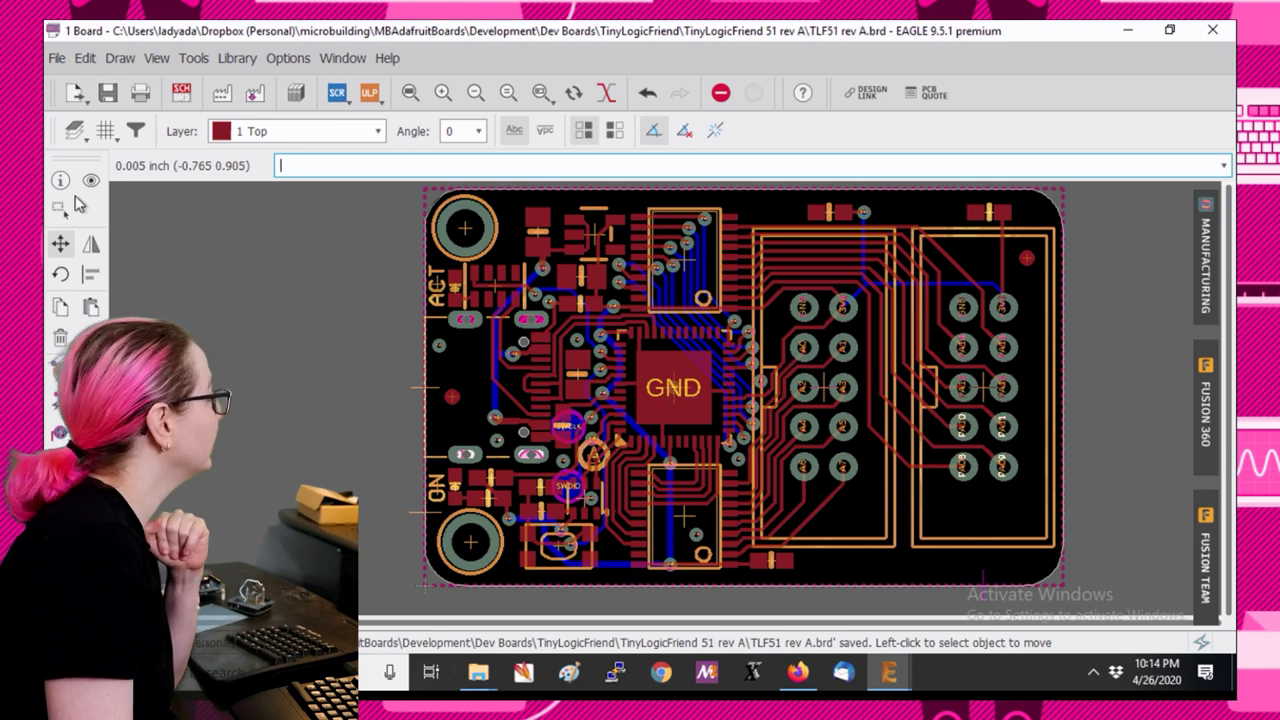
left_click(73, 130)
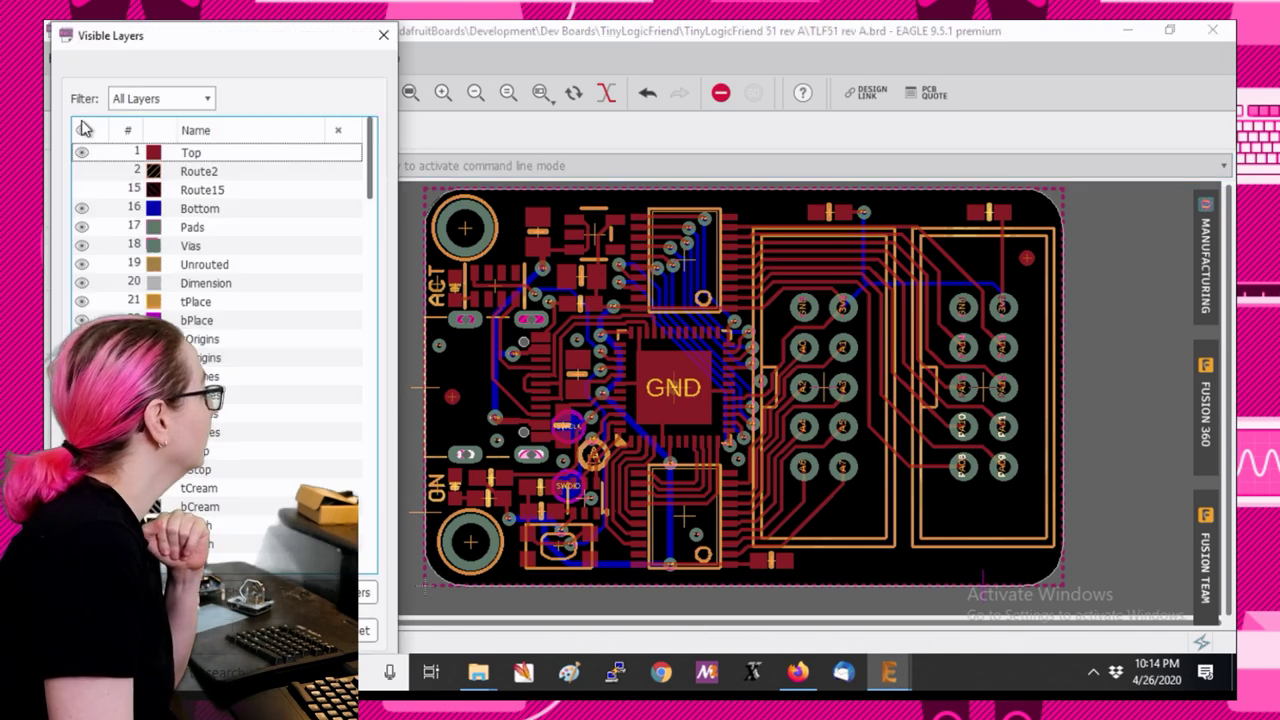
double_click(80, 177)
left_click(191, 226)
left_click(81, 171)
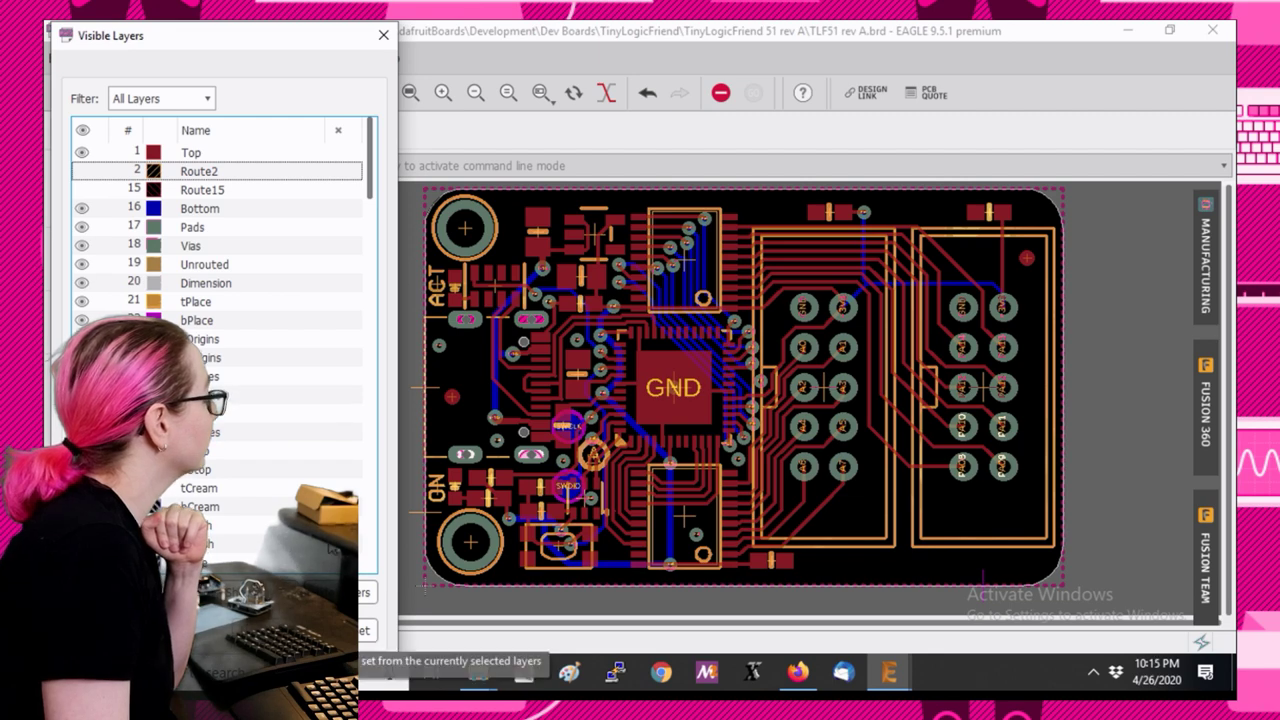
left_click(383, 35)
Group the entire TLF51 board and put it on the clipboard with the Cut command.
left_click(60, 215)
scroll(314, 323, "down", 2)
left_click_drag(362, 262, 900, 586)
type("cut")
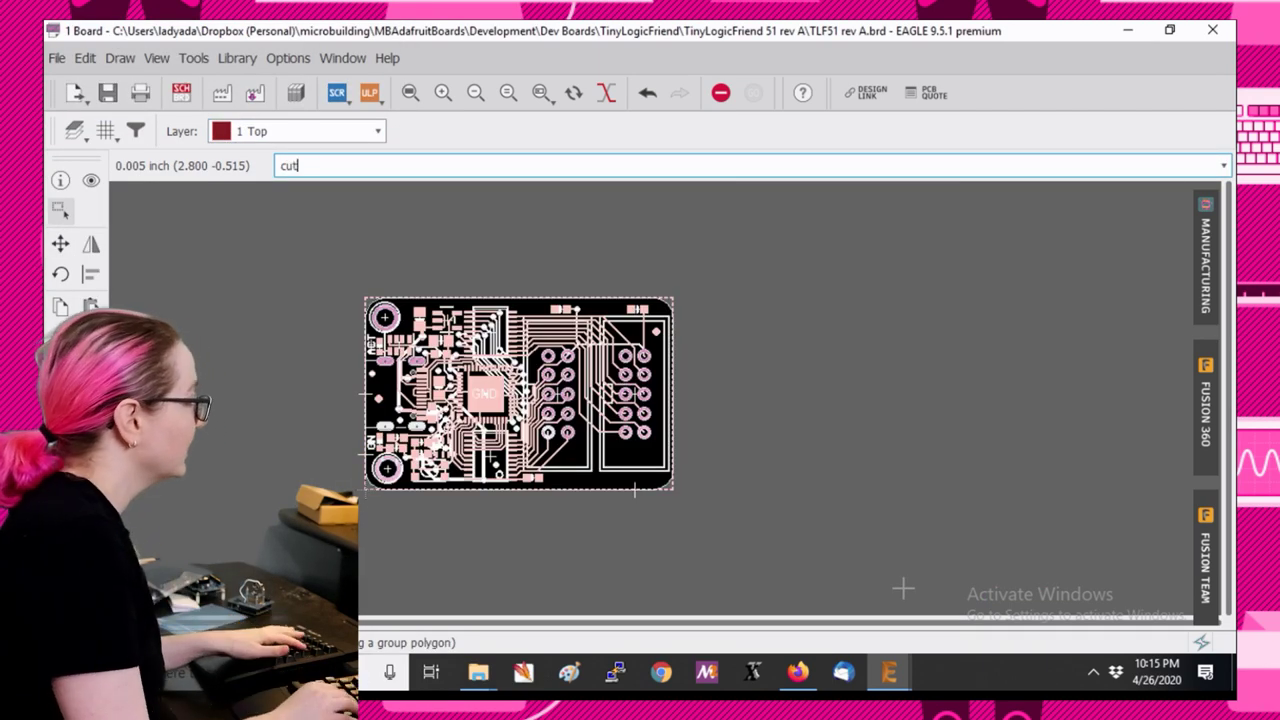
key("Return")
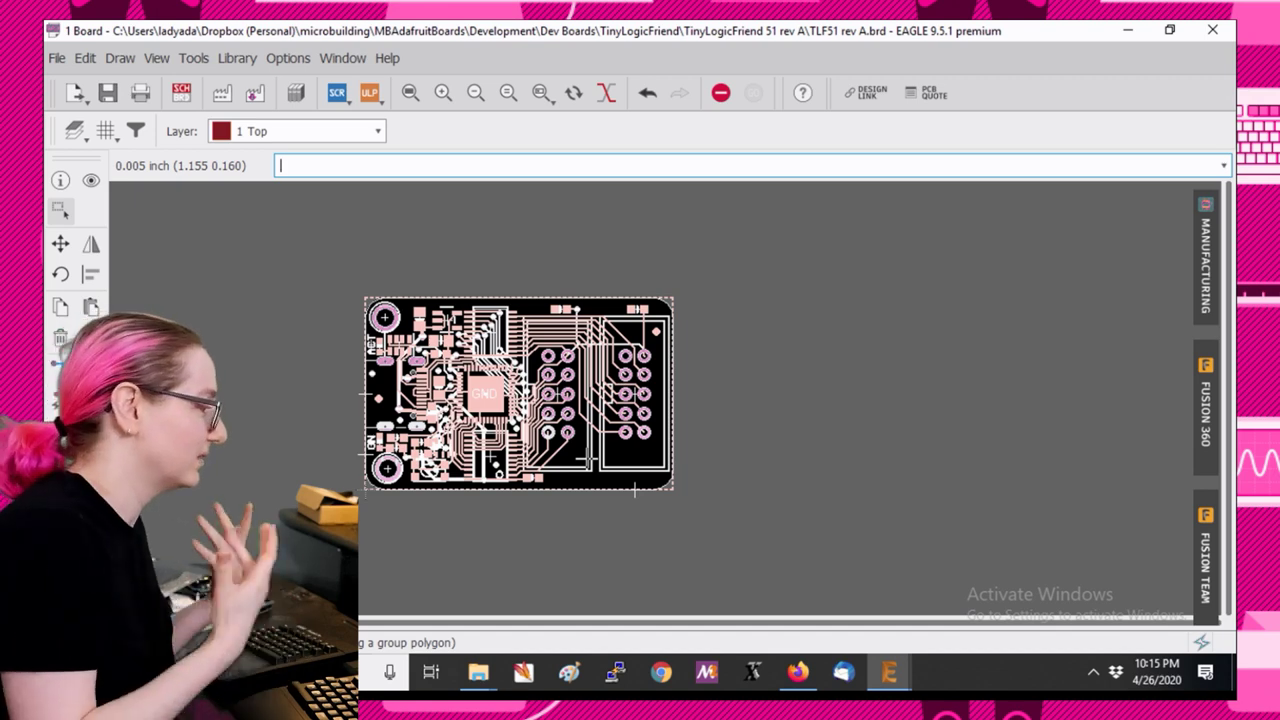
Switch to naomi.brd and paste the TLF51 board just above the OLED FeatherWing board, aligned with its left edge.
left_click(888, 671)
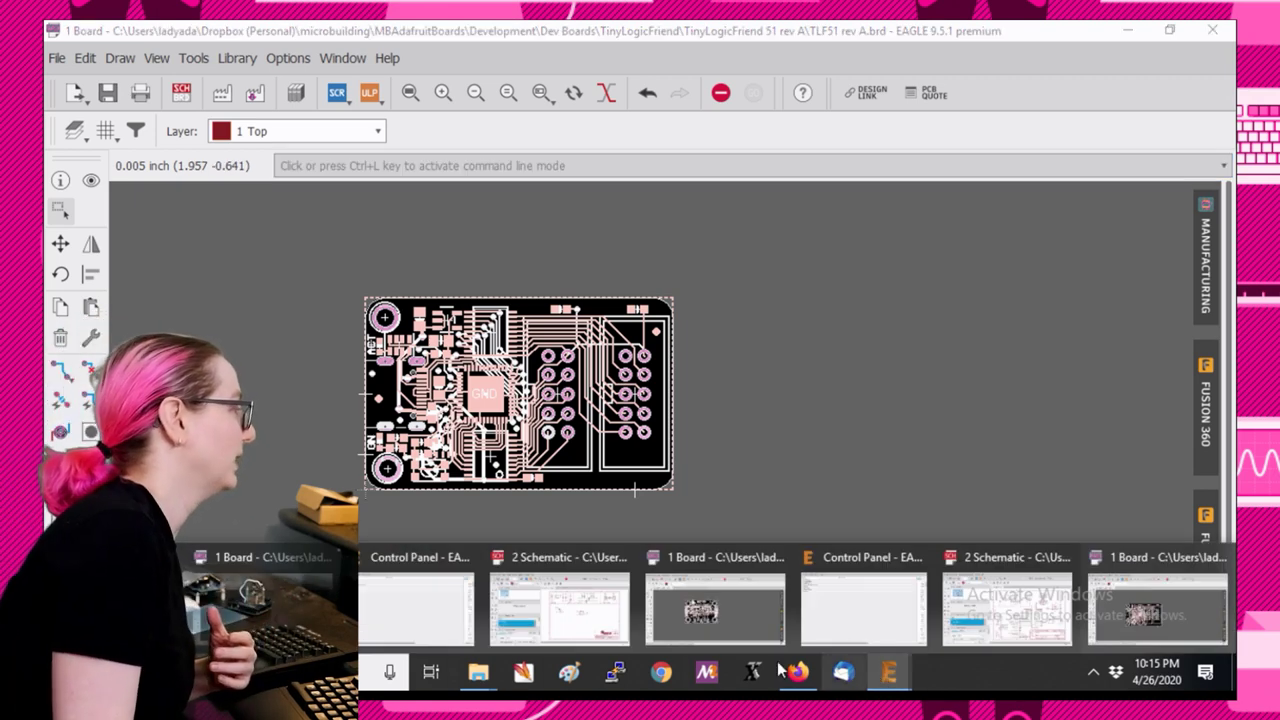
left_click(1157, 608)
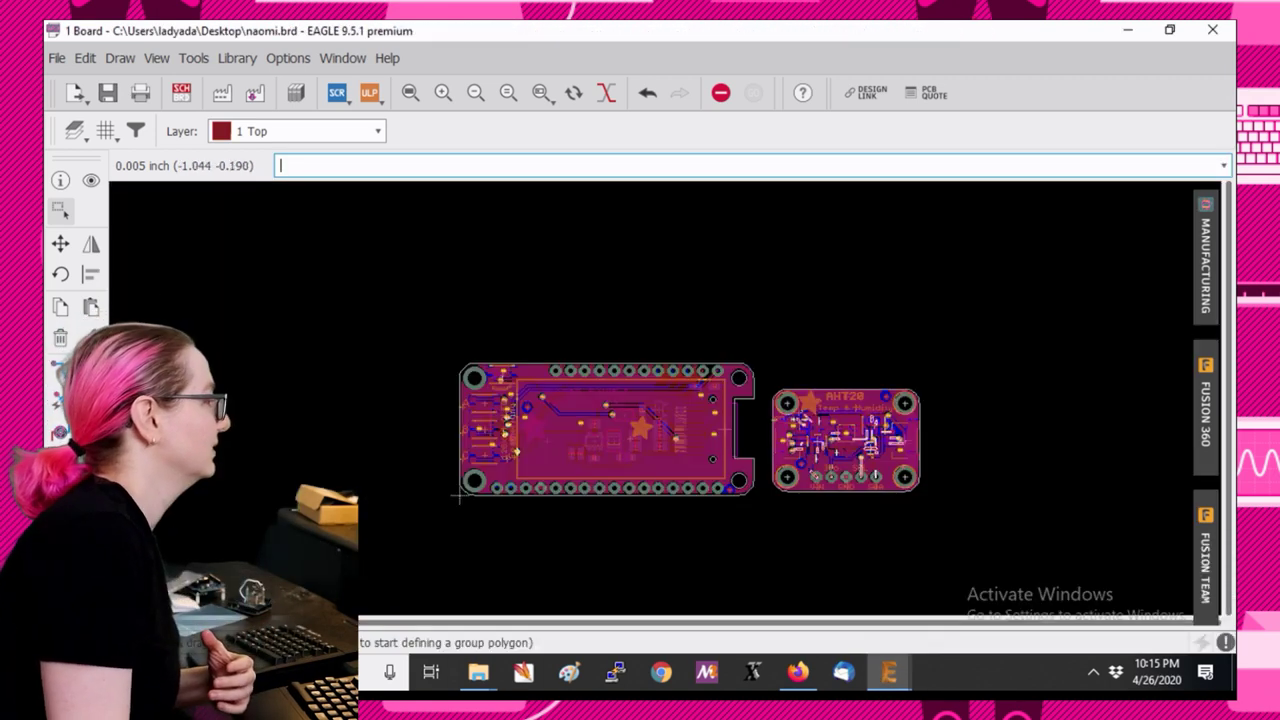
left_click(89, 307)
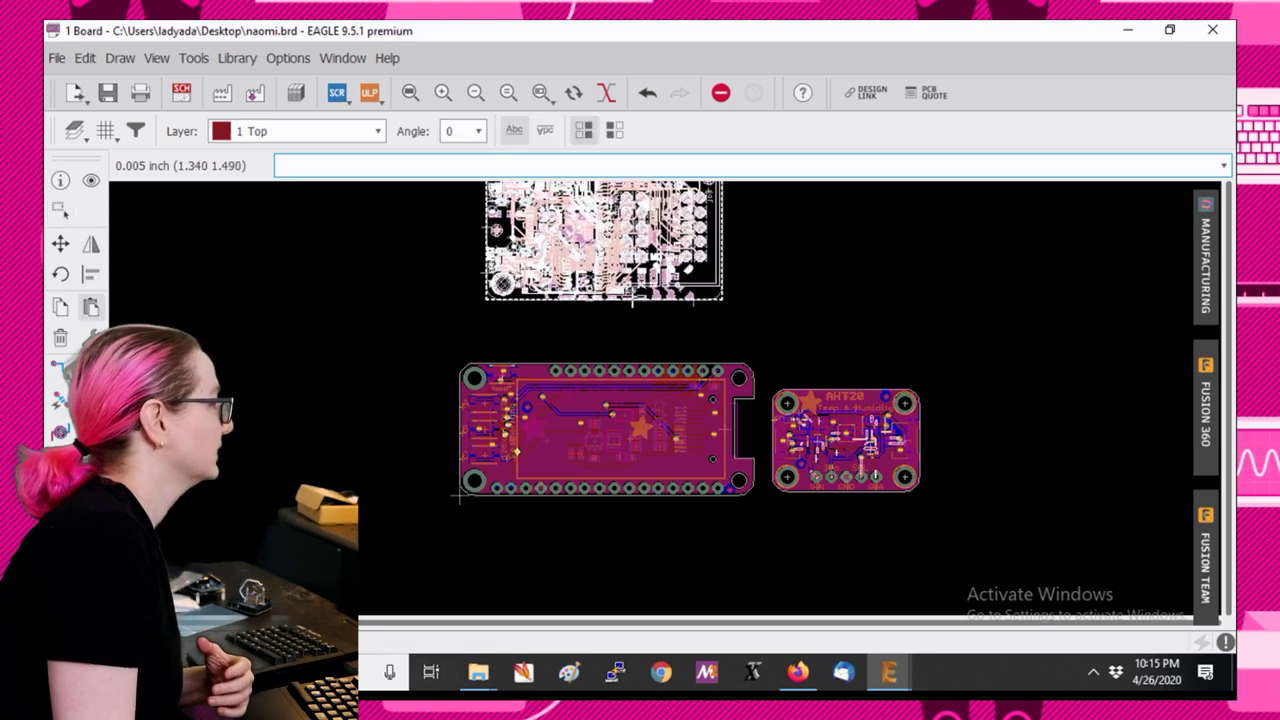
left_click(668, 352)
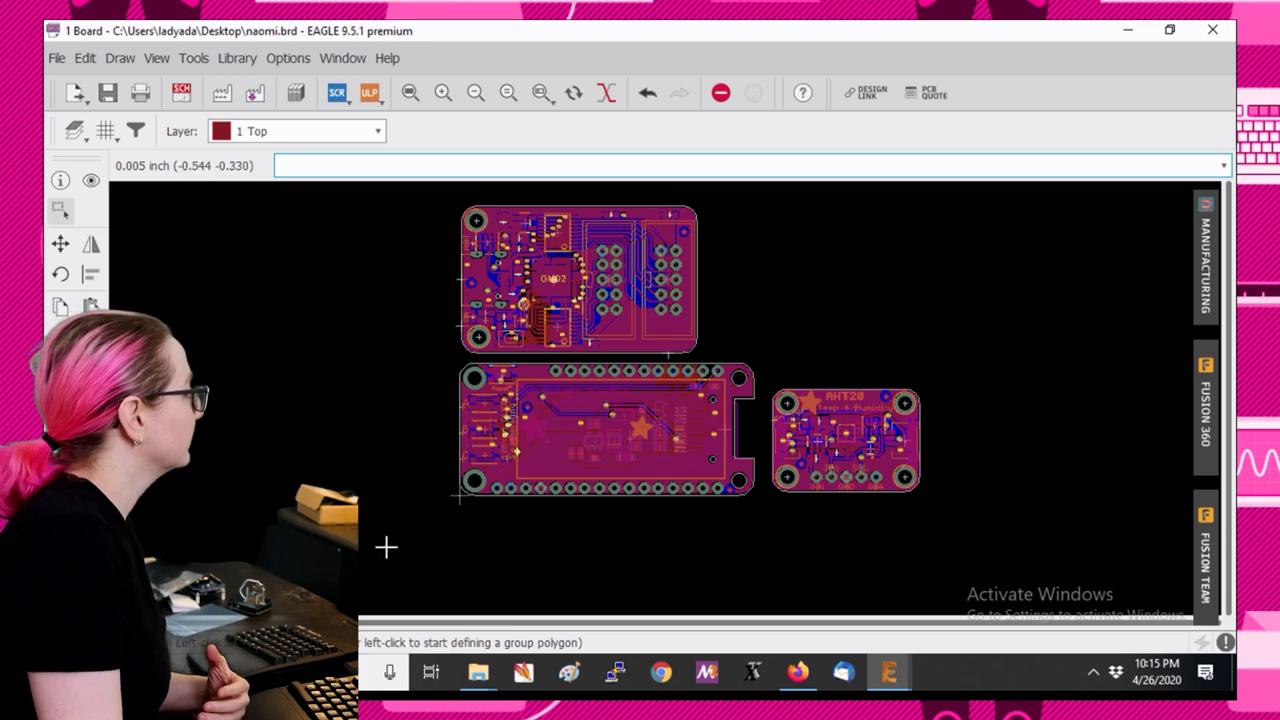
Switch to the protopanel notes in Firefox and highlight the MPM3610 rev A entry.
left_click(889, 672)
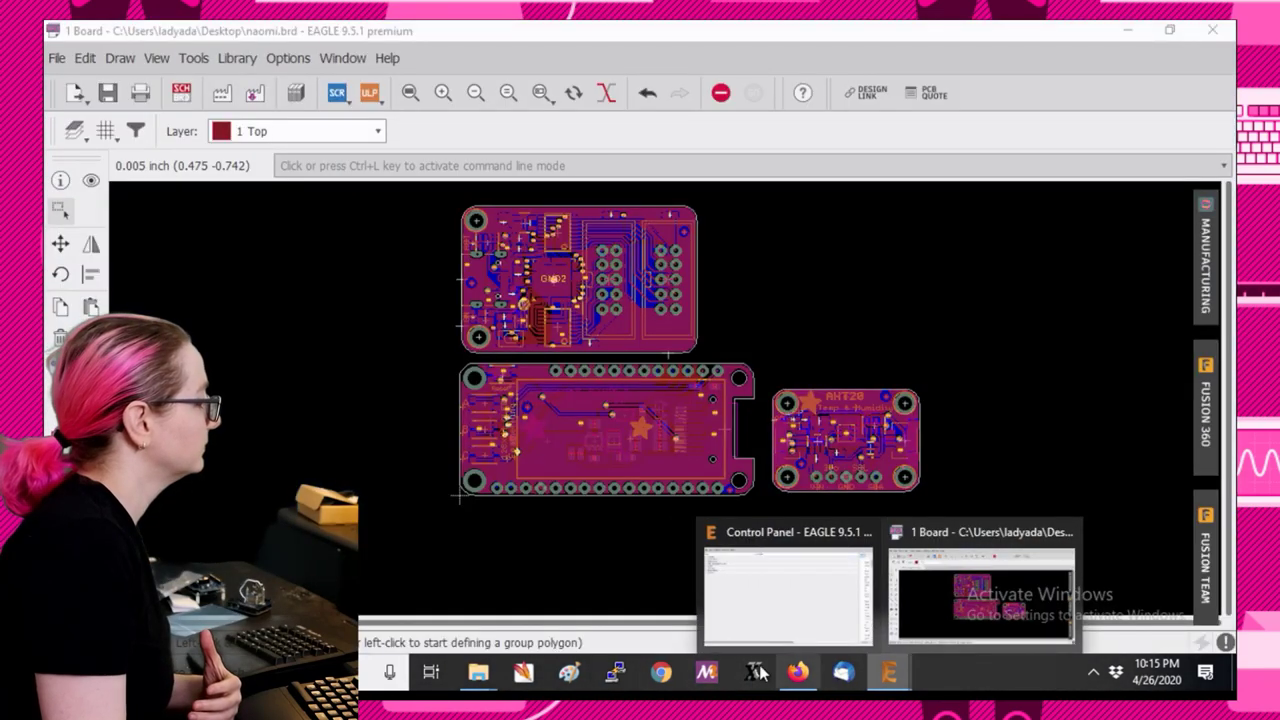
left_click(798, 672)
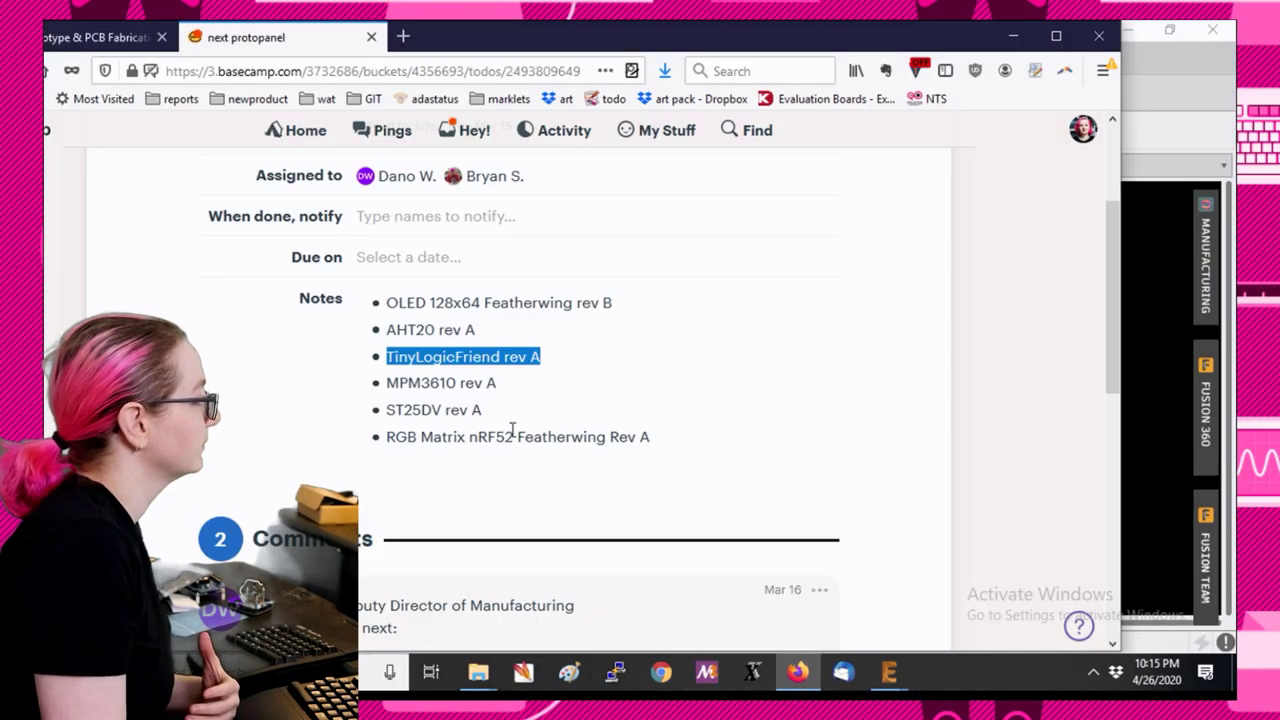
left_click_drag(507, 388, 386, 383)
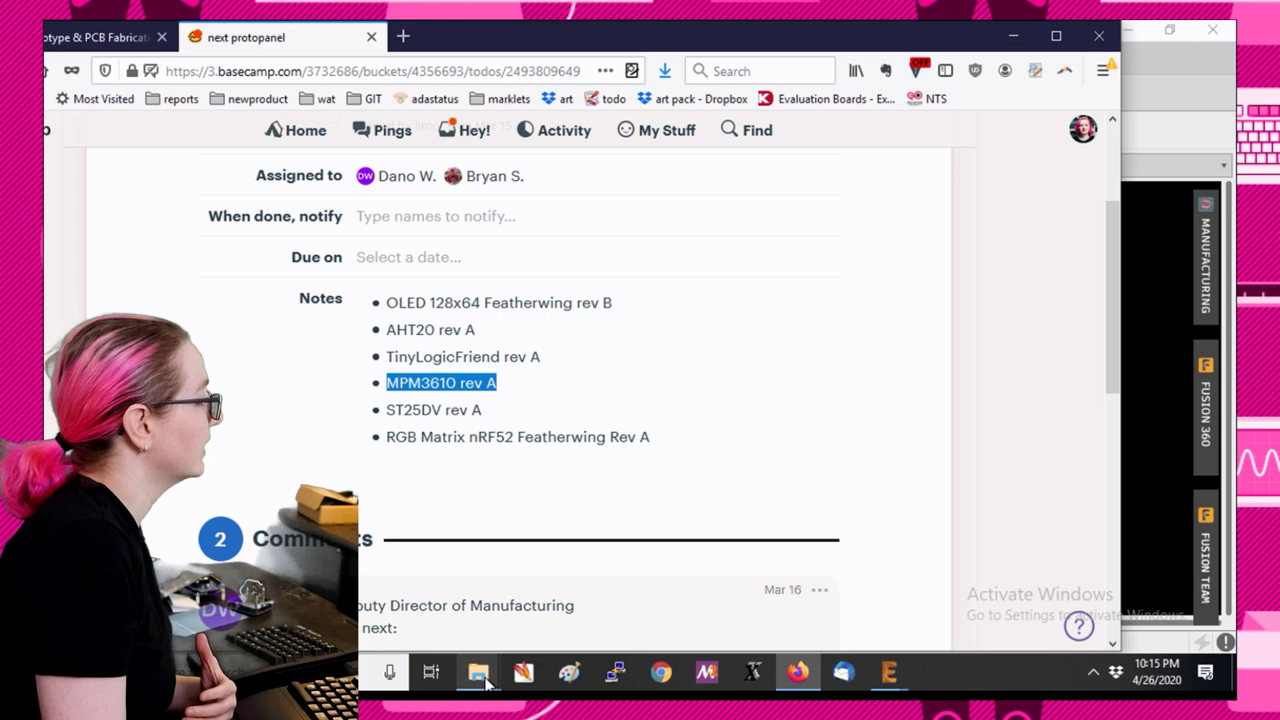
Switch to the TinyLogicFriend 51 rev A folder in File Explorer and delete the backup file TLF51 rev A.b#1.
mouse_move(485, 680)
left_click(524, 642)
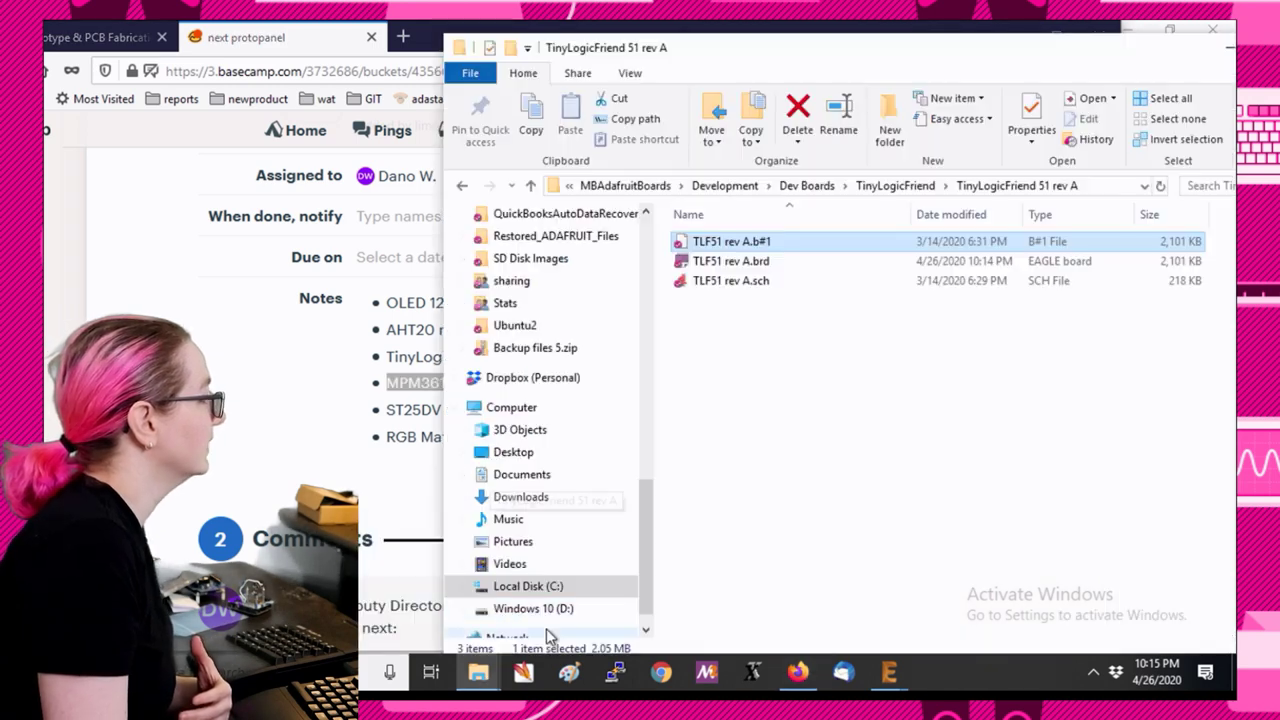
key("Delete")
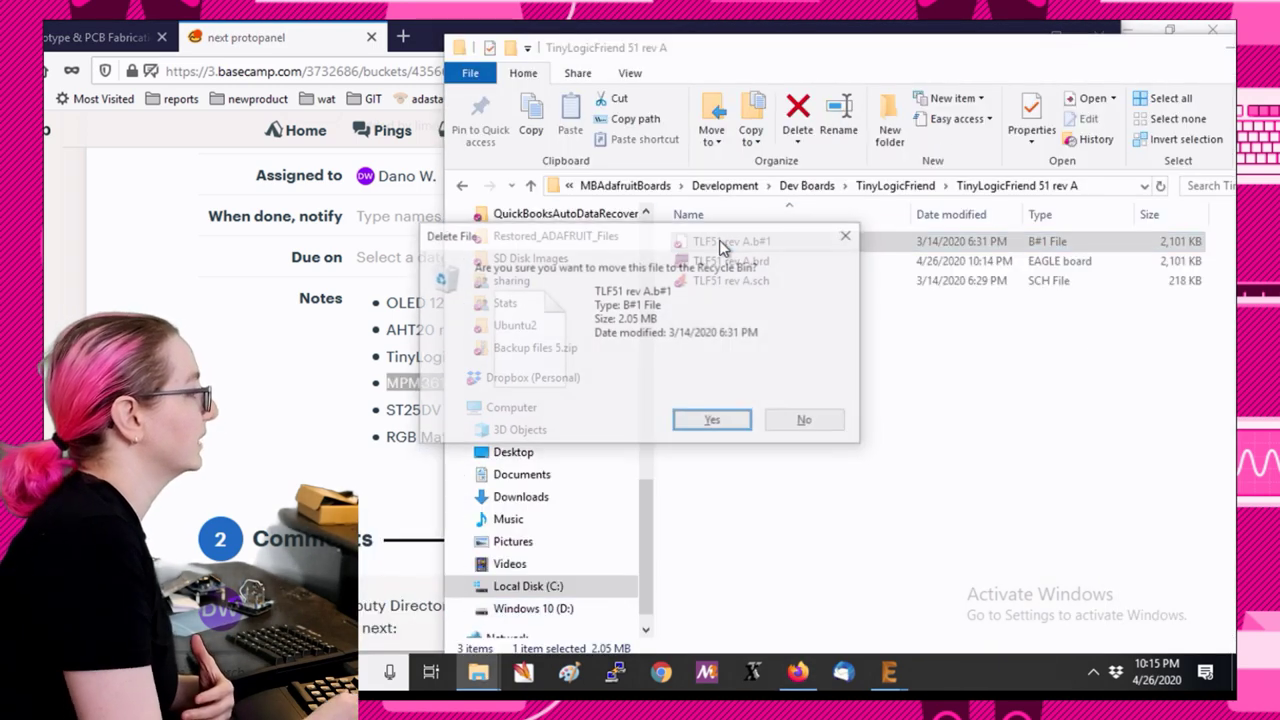
key("Return")
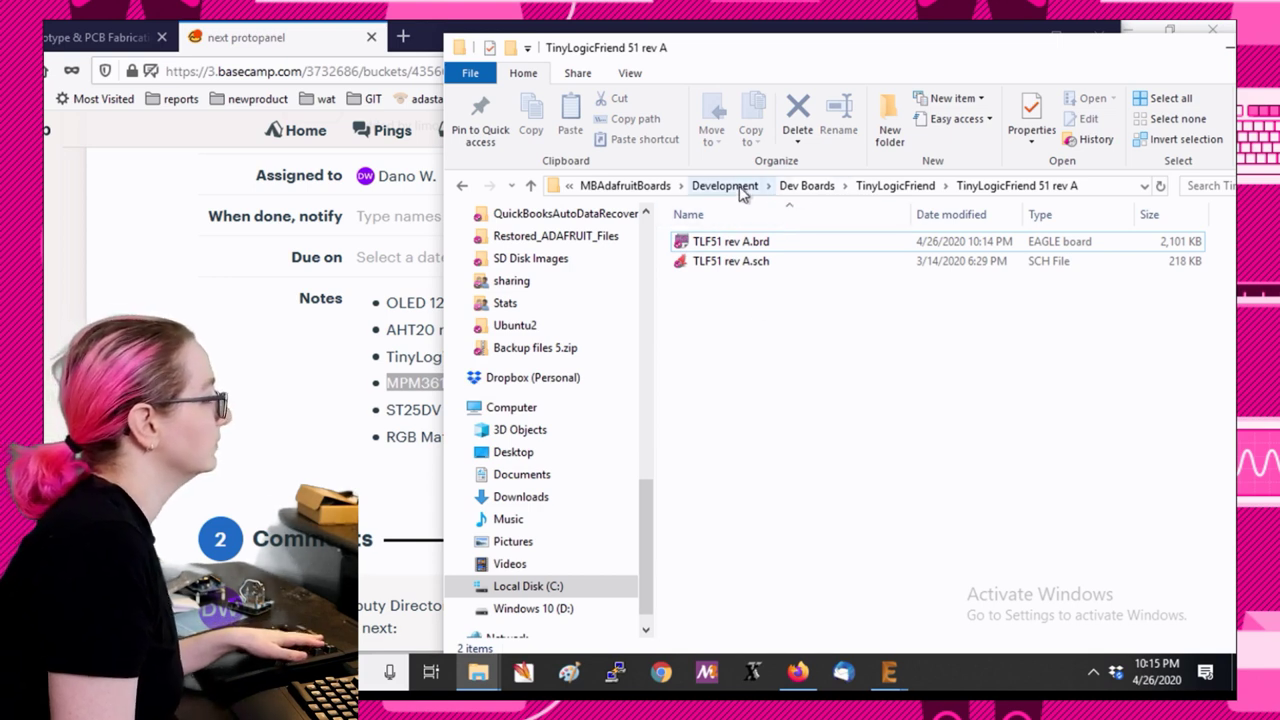
Open MPM3610 rev A.brd in EAGLE from Development, Battery and Power, MPM3610, Rev A.
left_click(738, 190)
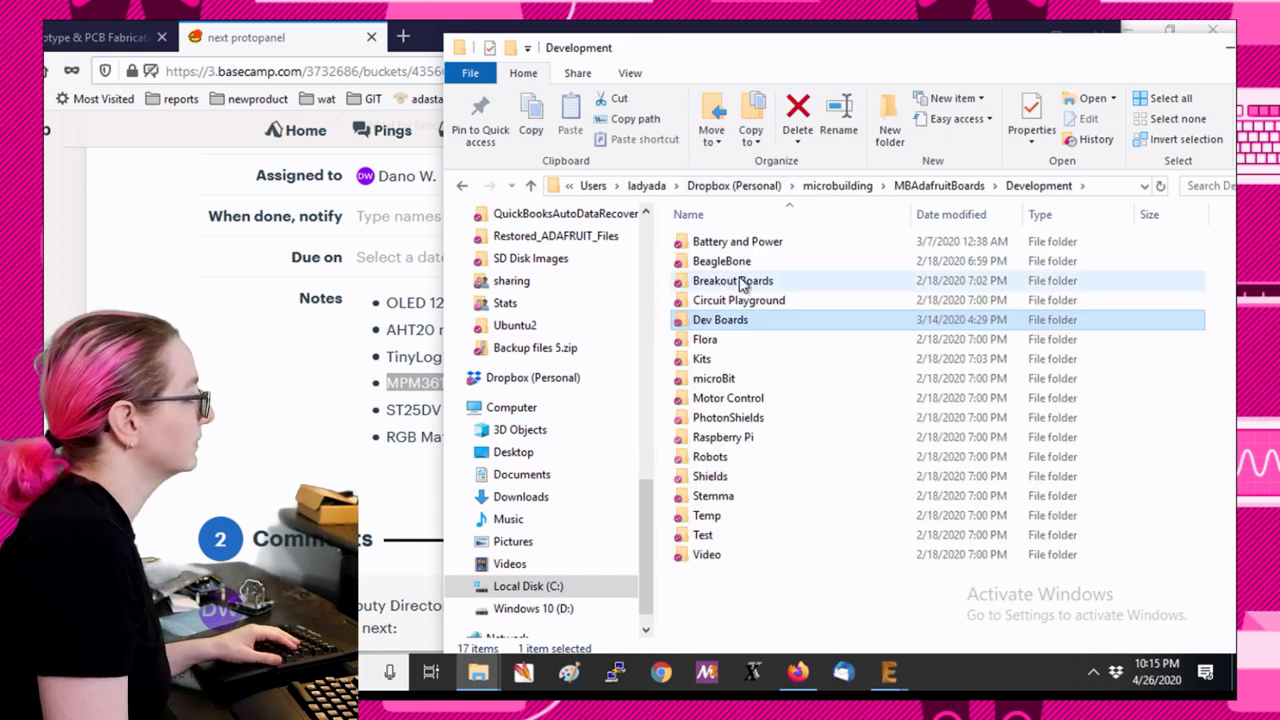
double_click(758, 238)
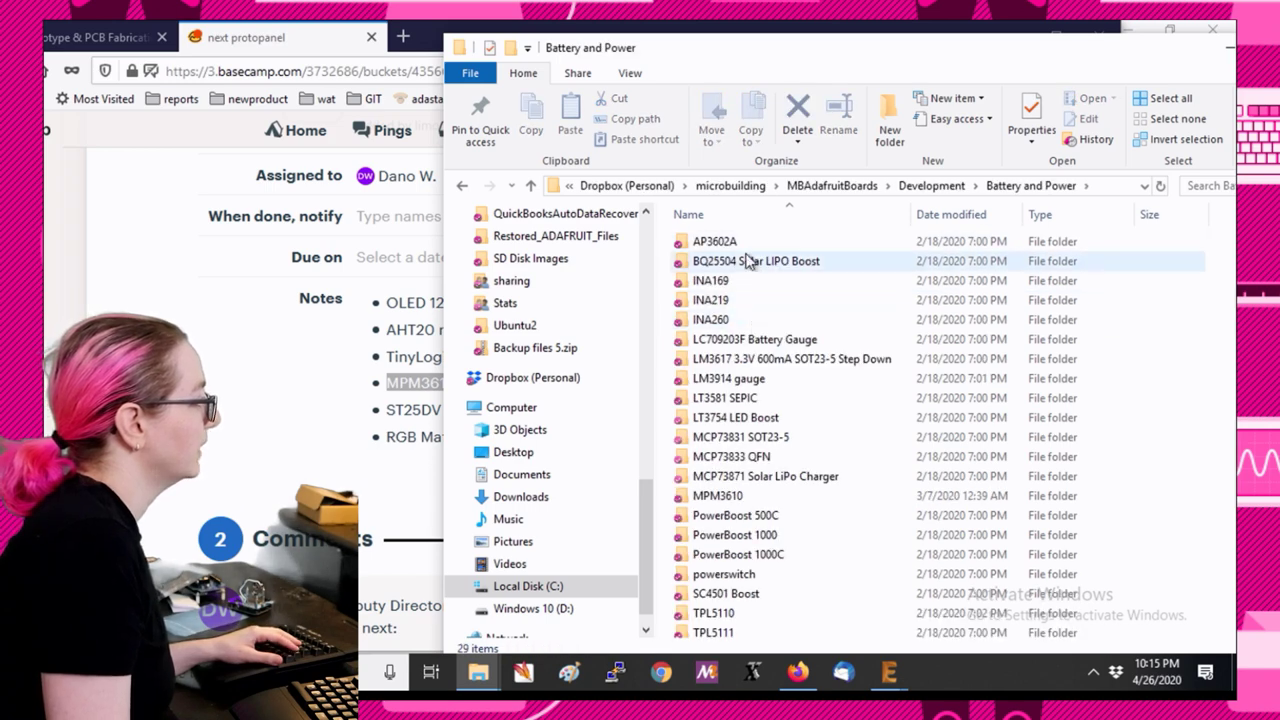
double_click(756, 495)
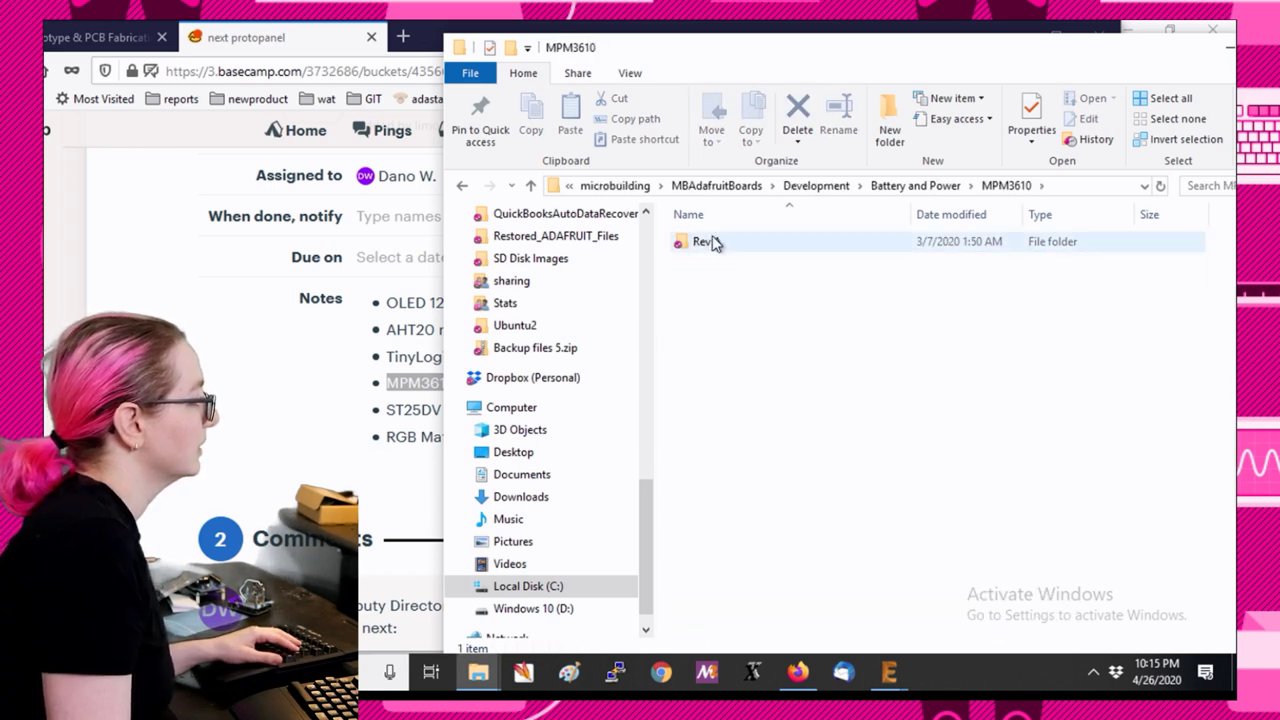
double_click(707, 242)
double_click(709, 242)
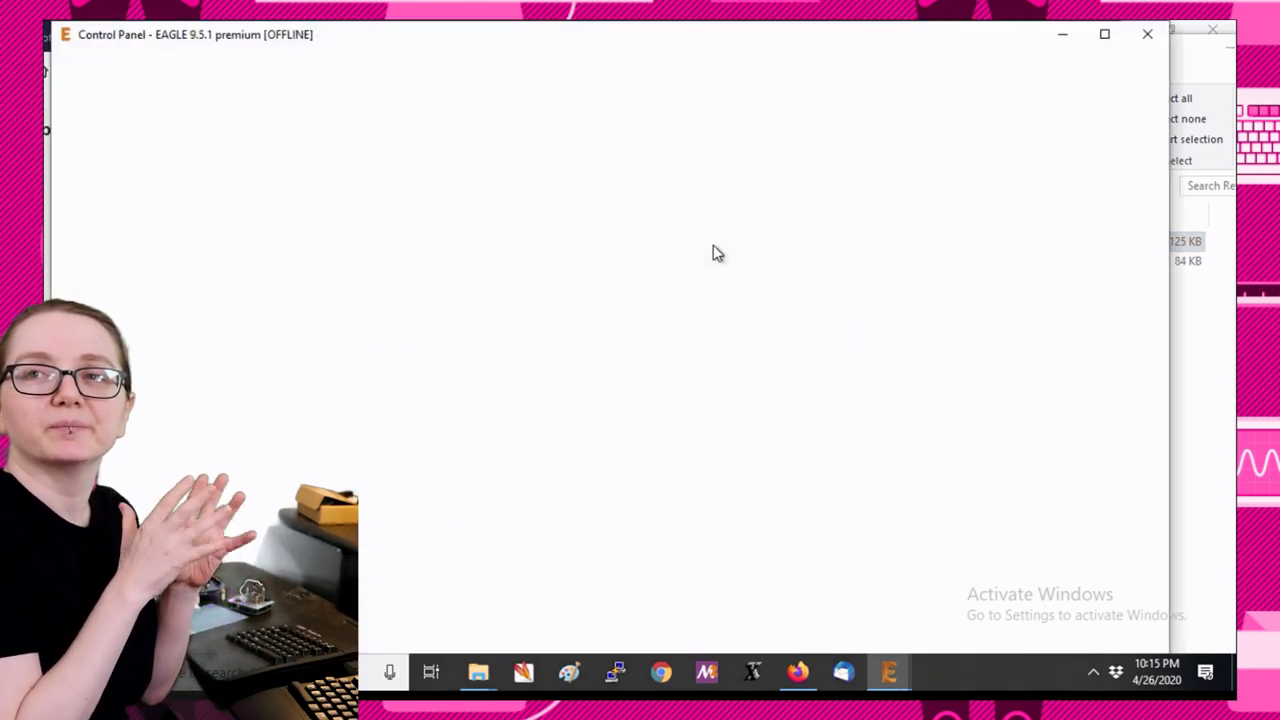
Fill the copper pours of the MPM3610 board and review its visible layers.
scroll(699, 295, "down", 1)
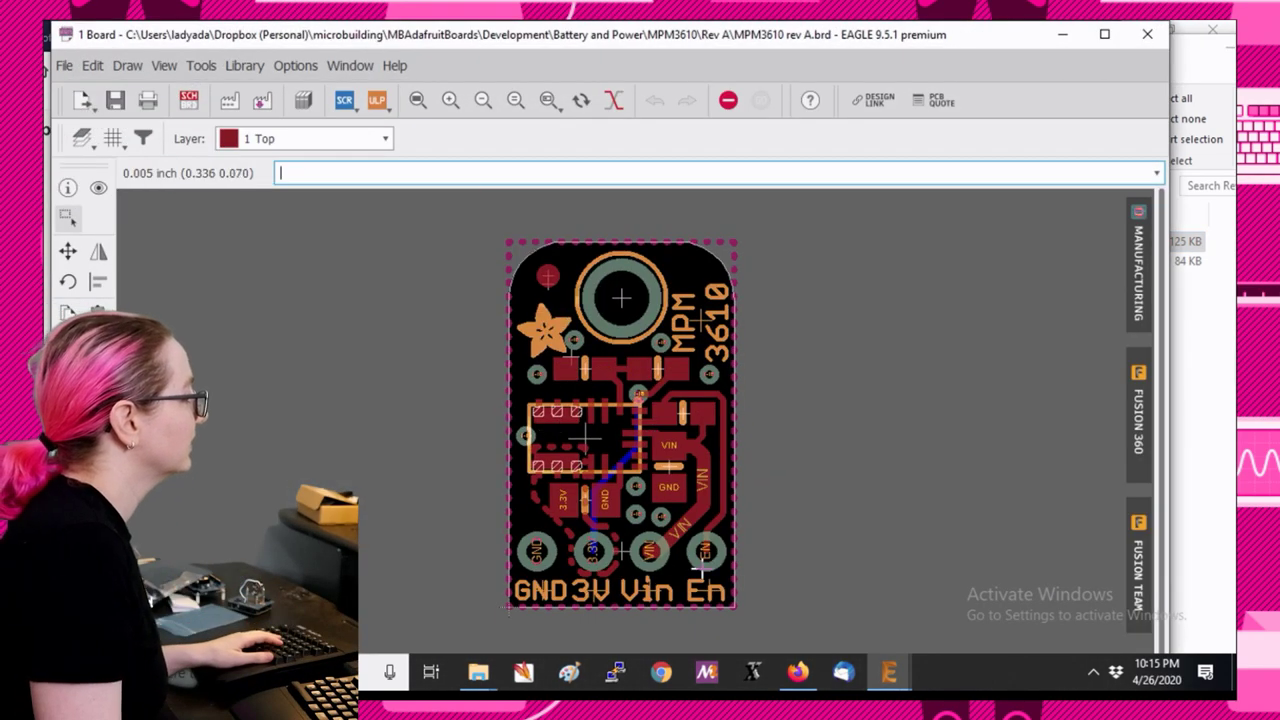
scroll(690, 300, "up", 1)
scroll(680, 305, "down", 2)
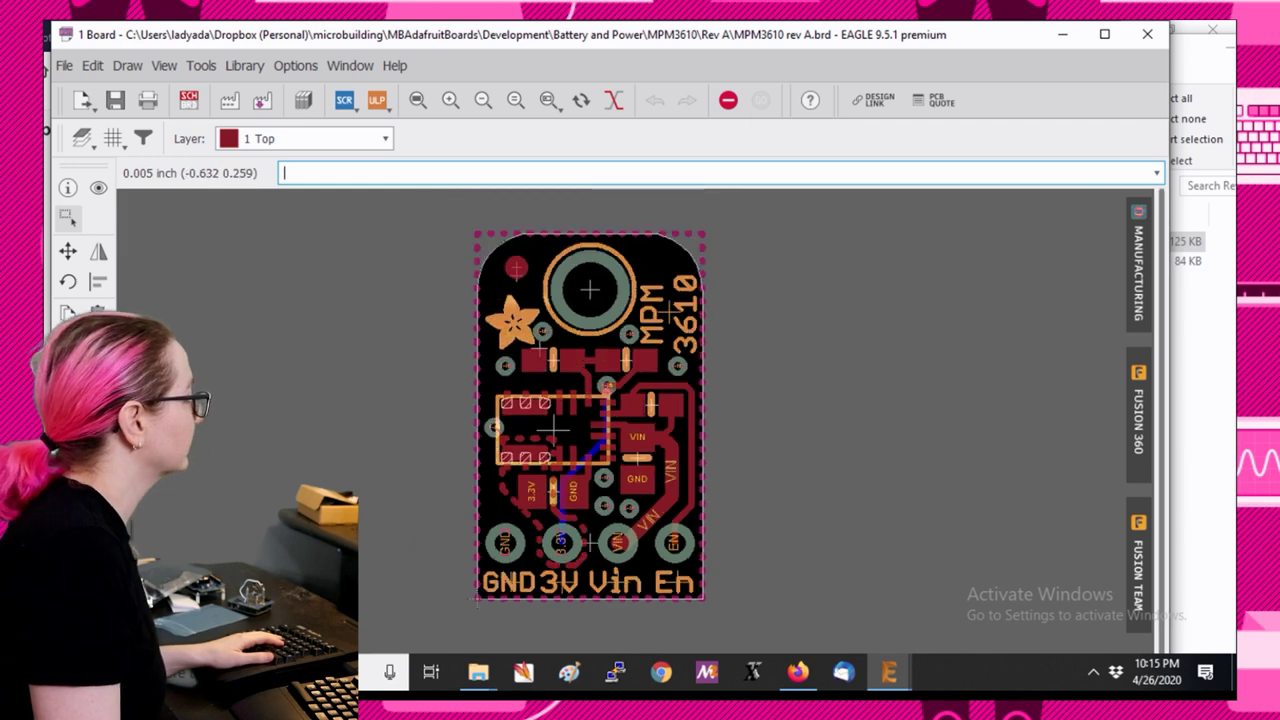
key("alt+F2")
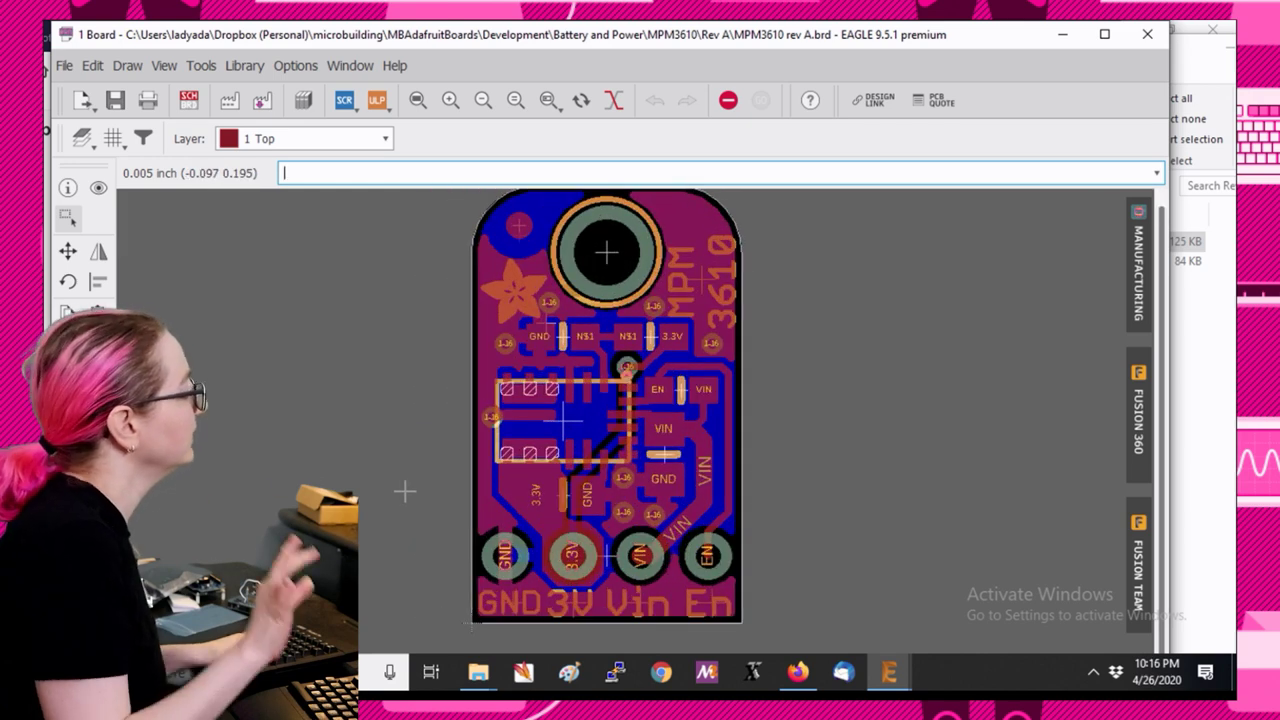
scroll(408, 486, "down", 2)
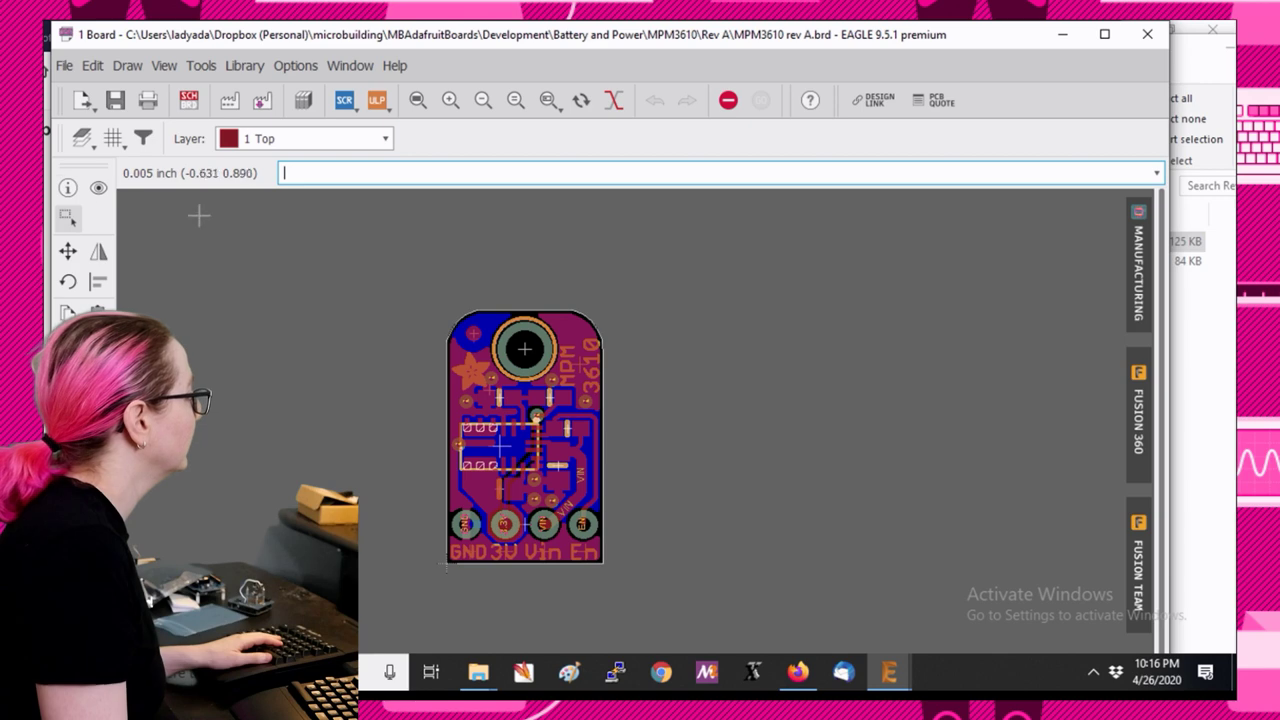
left_click(82, 138)
left_click(86, 286)
left_click_drag(255, 45, 232, 68)
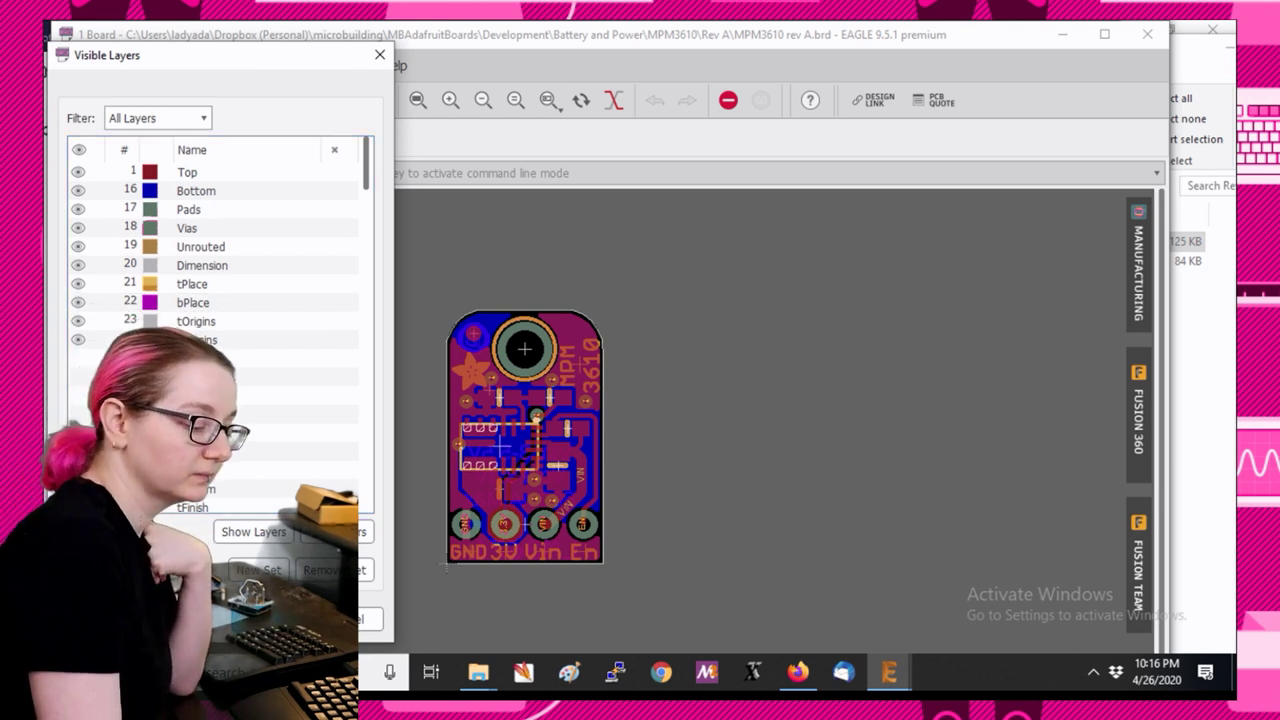
key("Return")
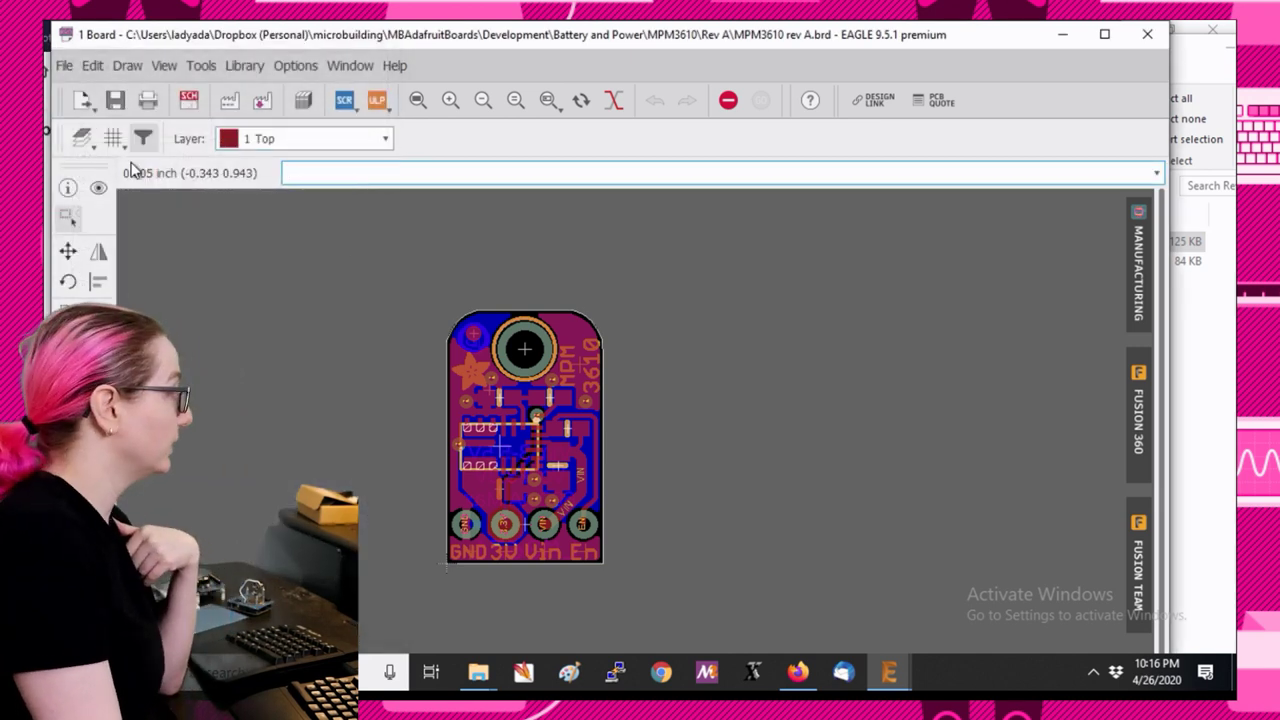
Group the entire MPM3610 board and copy it to the clipboard.
left_click_drag(388, 260, 736, 634)
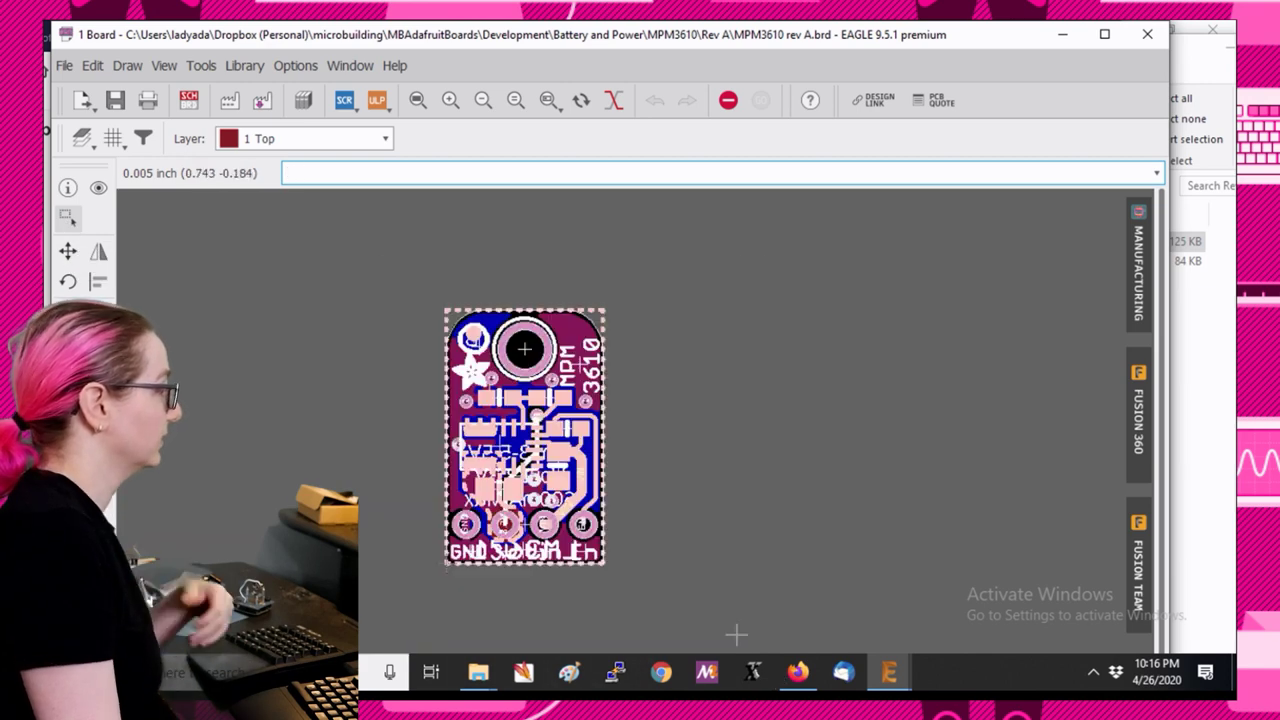
type("c")
key("Return")
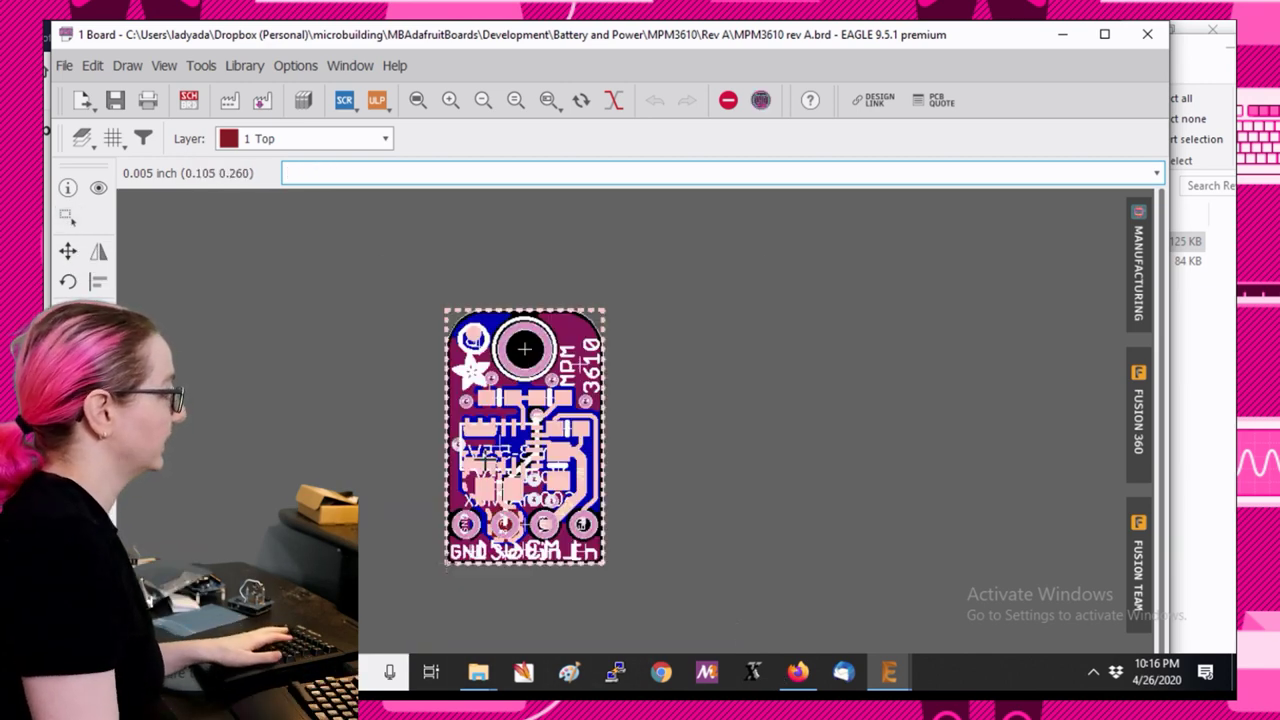
Switch to naomi.brd and paste the MPM3610 board just to the right of the AHT20 board.
left_click_drag(491, 41, 770, 55)
left_click_drag(200, 20, 483, 63)
mouse_move(897, 667)
left_click(569, 600)
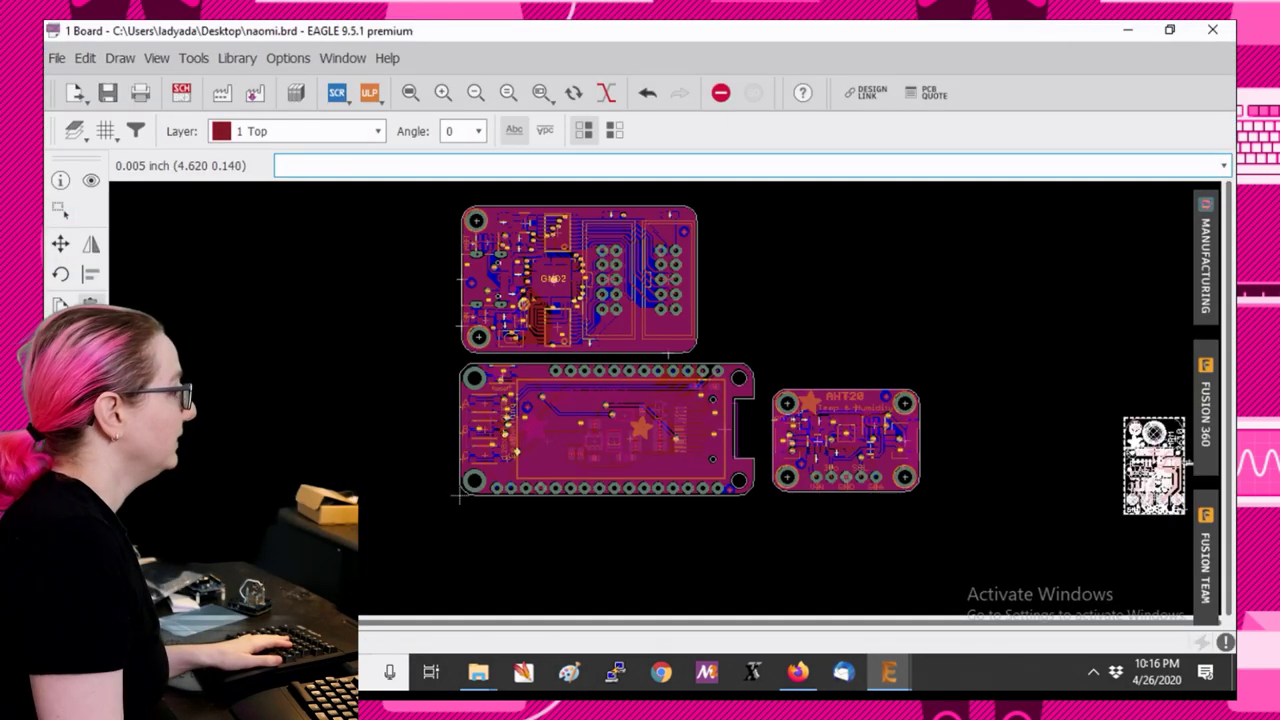
left_click(970, 440)
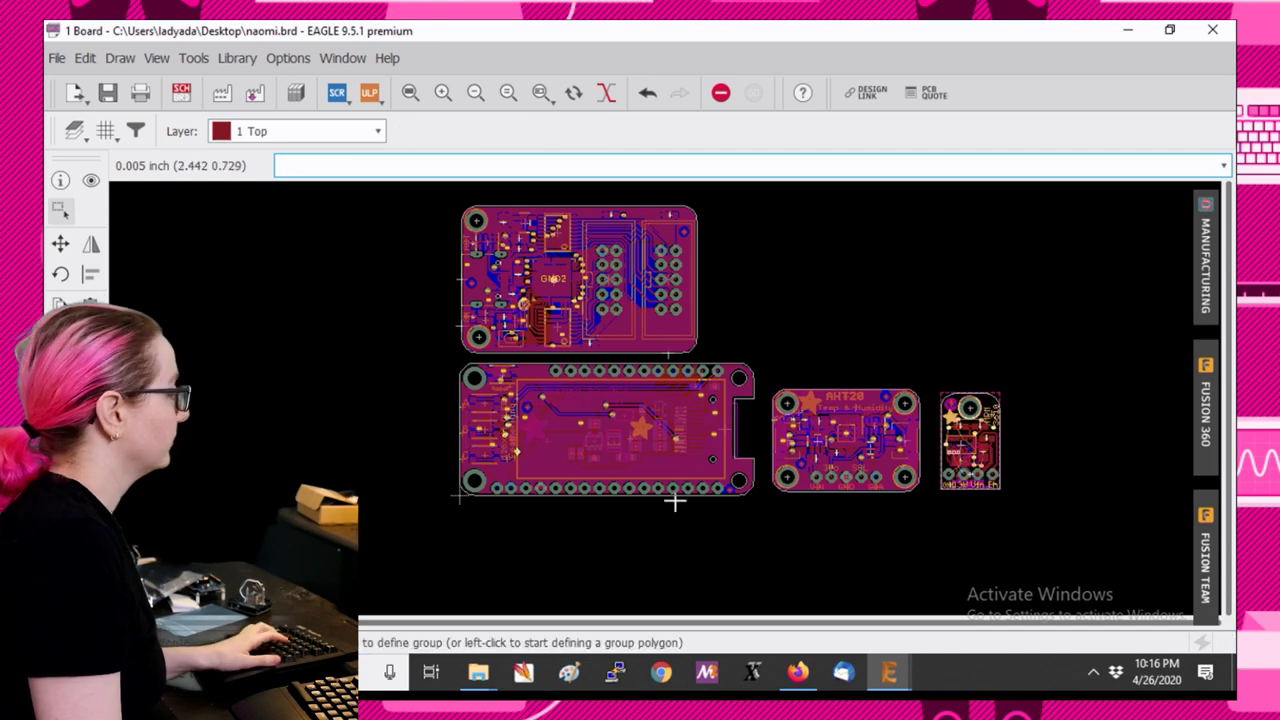
Switch back to the protopanel notes in Firefox and look up the entry after MPM3610, ST25DV rev A.
mouse_move(891, 676)
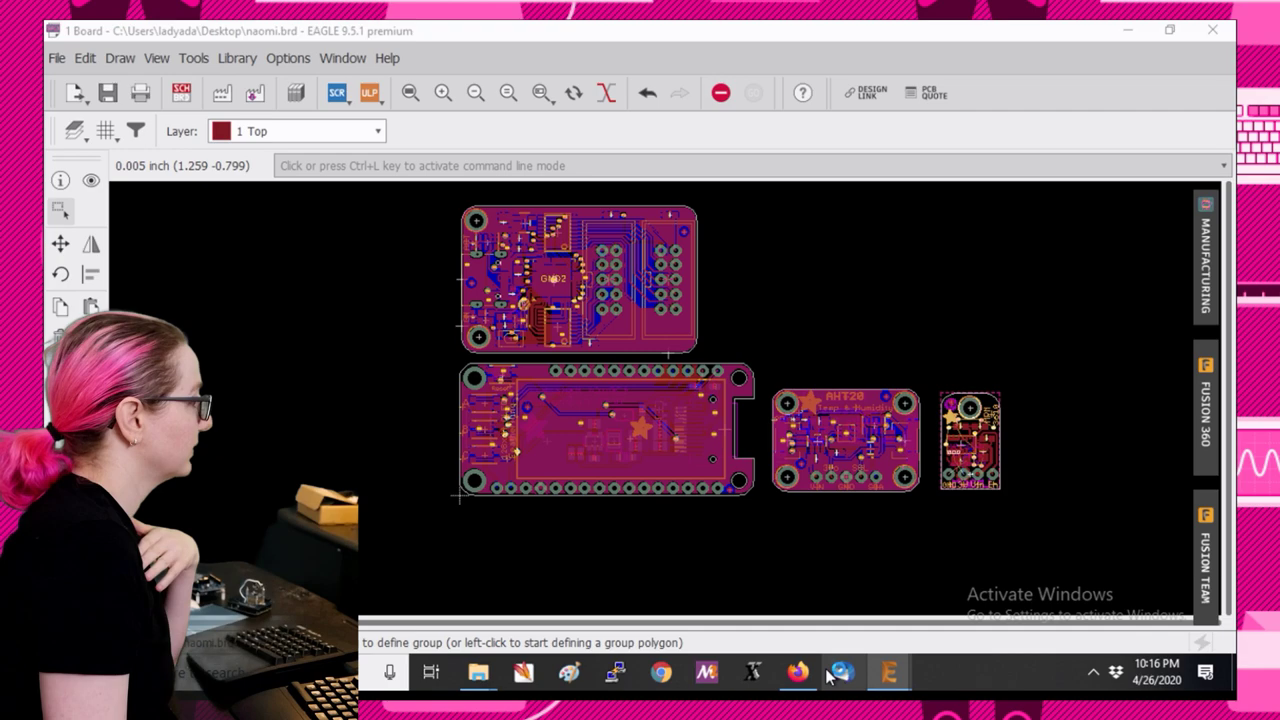
left_click(798, 672)
left_click_drag(497, 437, 383, 409)
left_click(388, 441)
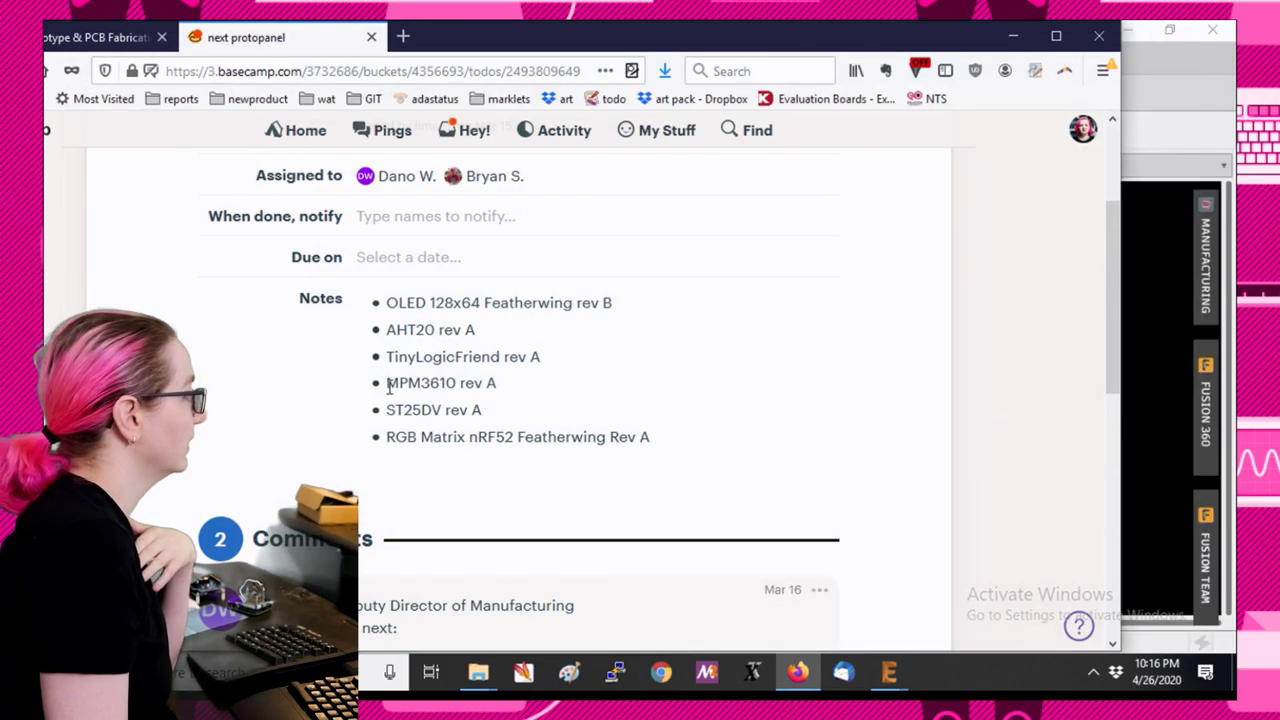
Open the Breakout Boards folder in File Explorer and check its Flash_EEPROM subfolder for the ST25DV board.
mouse_move(470, 668)
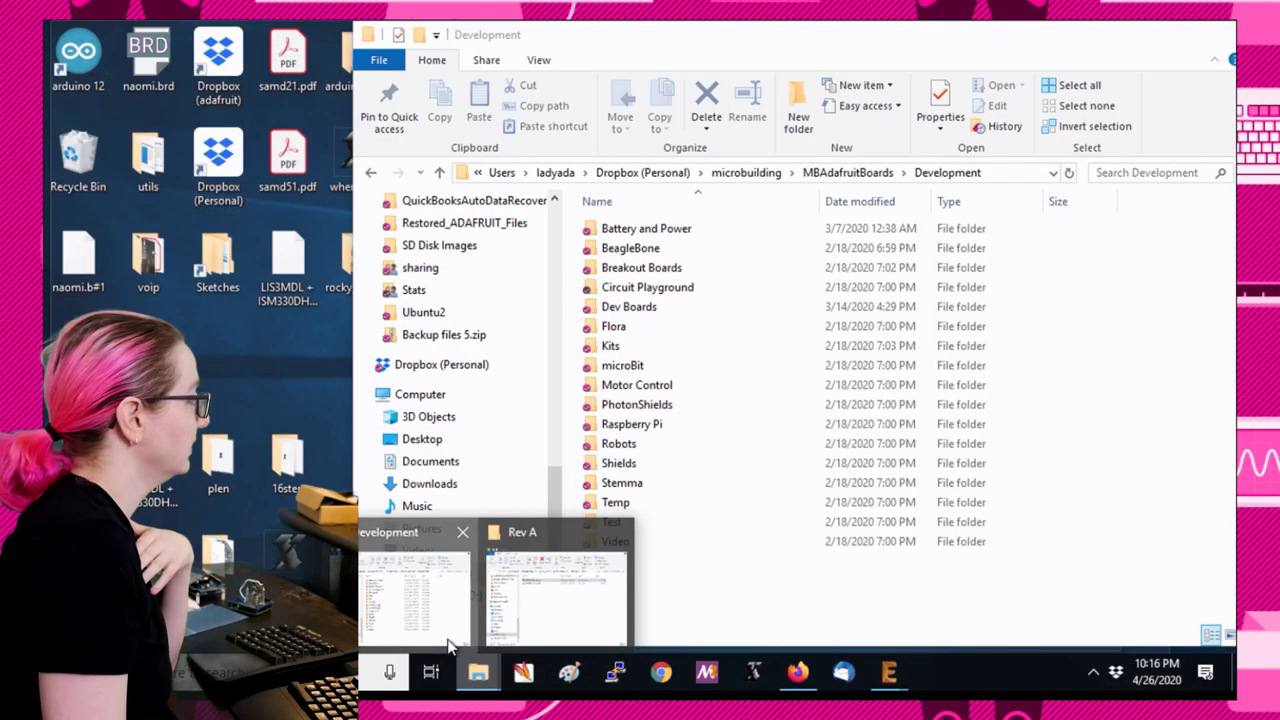
left_click(415, 590)
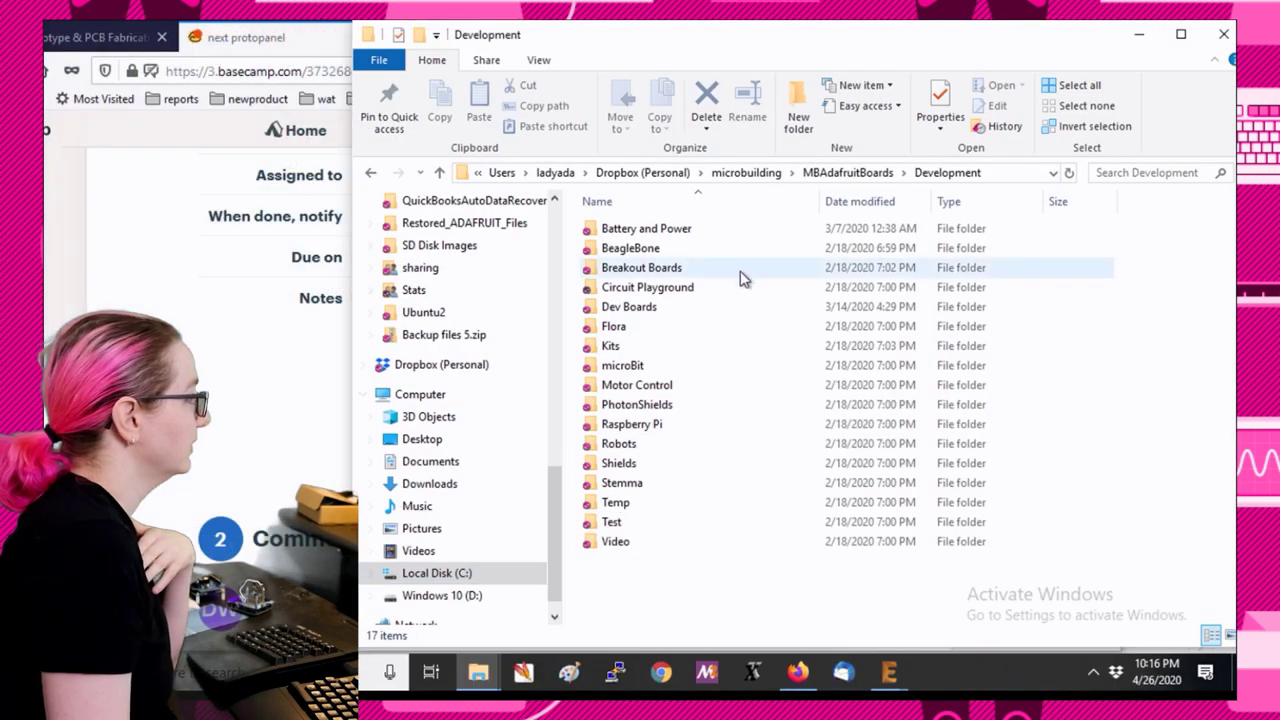
double_click(645, 270)
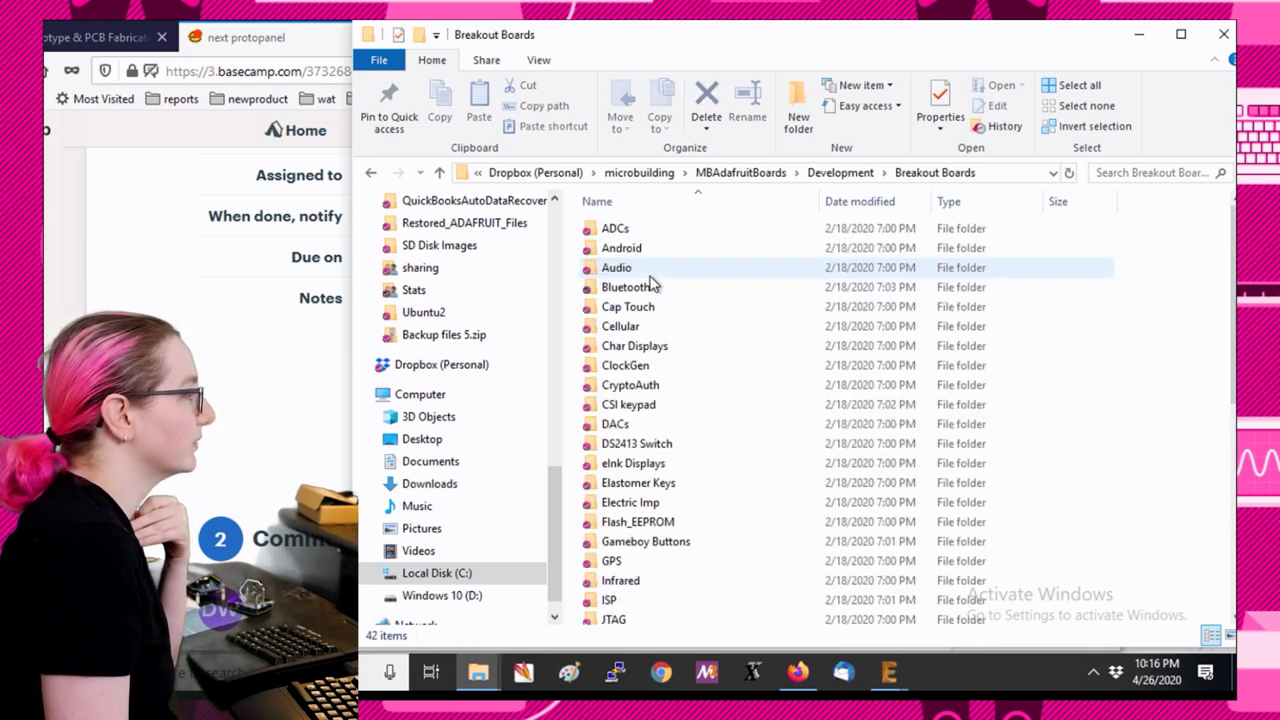
double_click(645, 522)
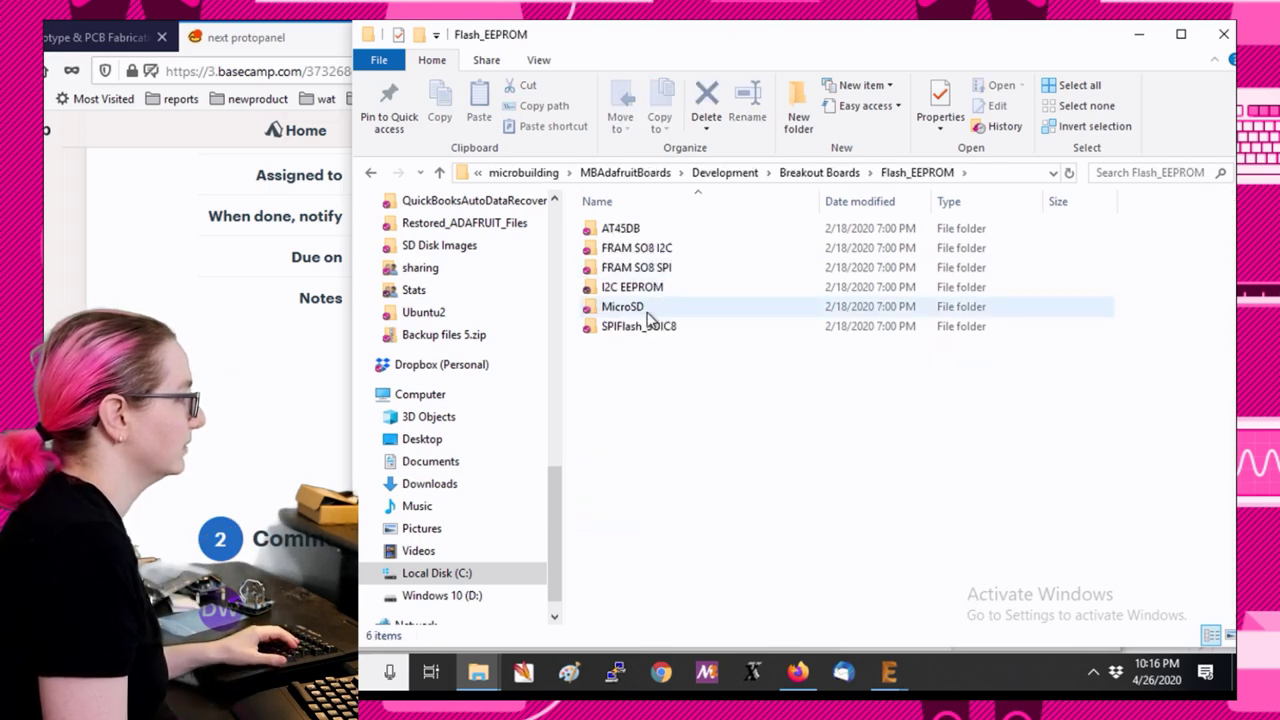
left_click(845, 174)
Open ST25DV rev A.brd from the ST25DV folder inside RFID.
scroll(760, 420, "down", 4)
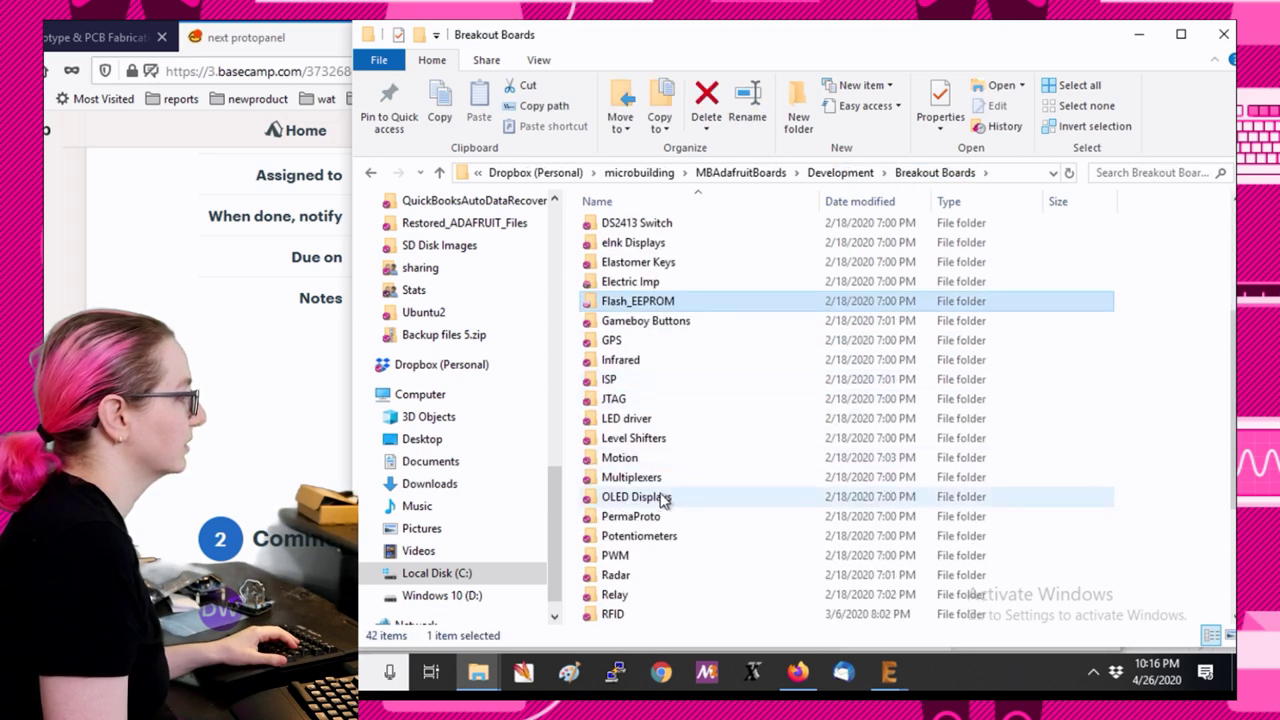
left_click(651, 420)
key("r")
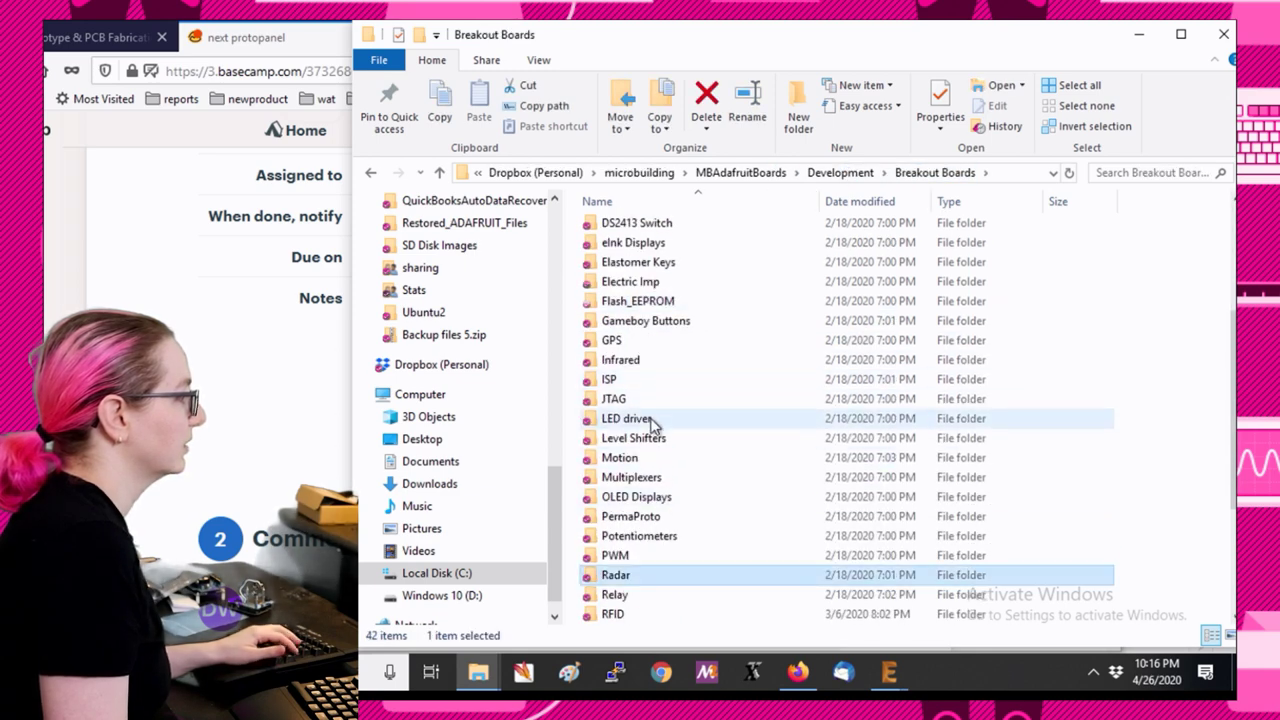
double_click(645, 614)
double_click(634, 248)
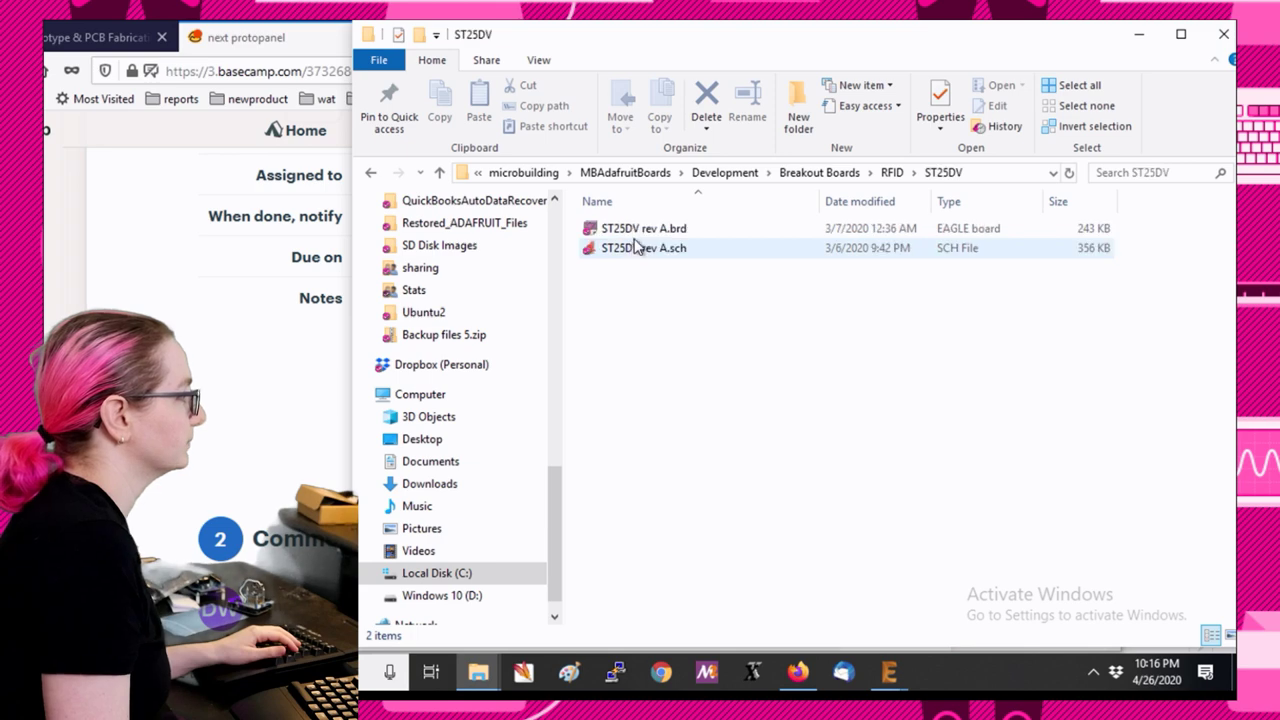
left_click(642, 230)
double_click(642, 230)
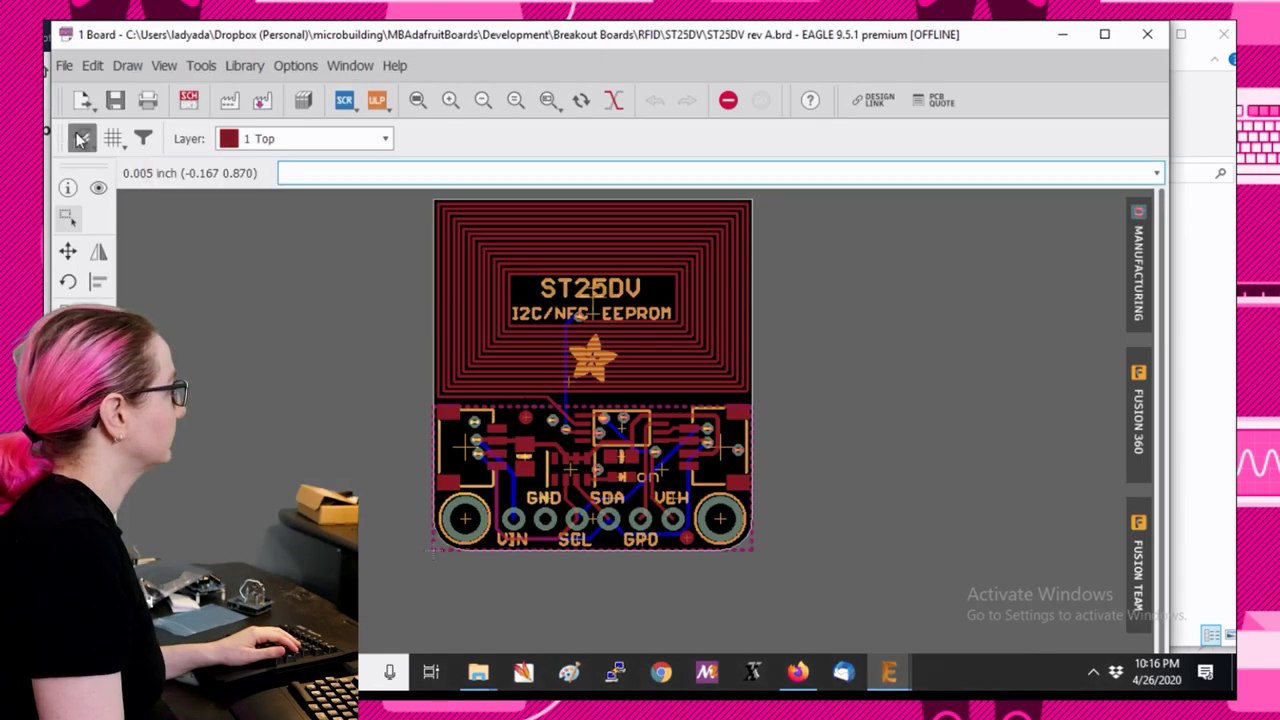
Make the bPlace, tOrigins and bOrigins layers of the ST25DV board visible, without saving a new layer set.
left_click(82, 138)
left_click(82, 283)
left_click(82, 301)
left_click(82, 320)
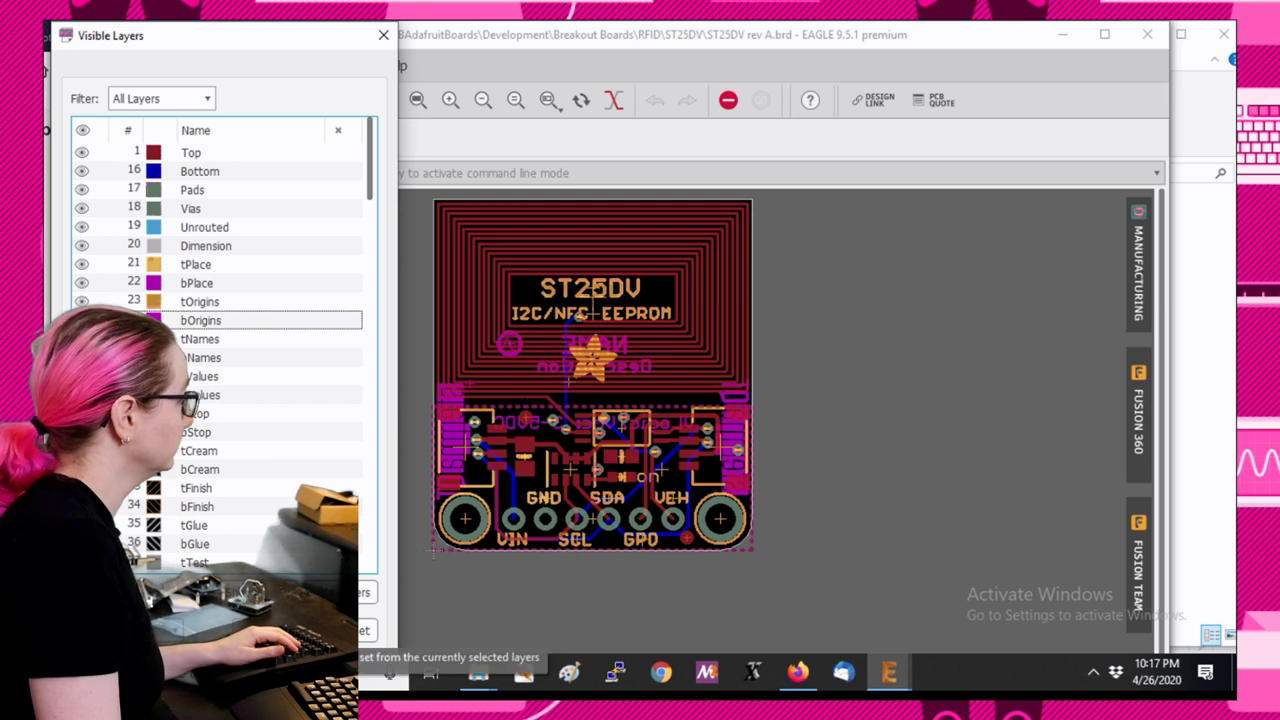
left_click(365, 630)
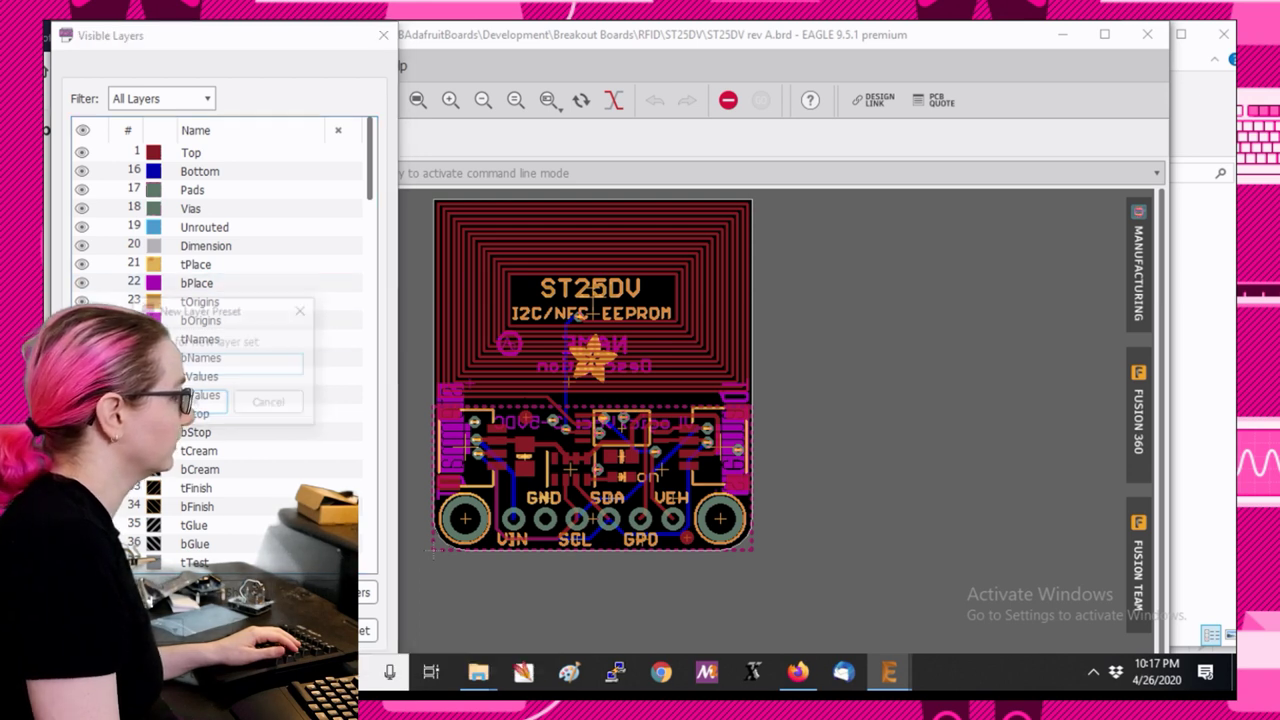
left_click(281, 404)
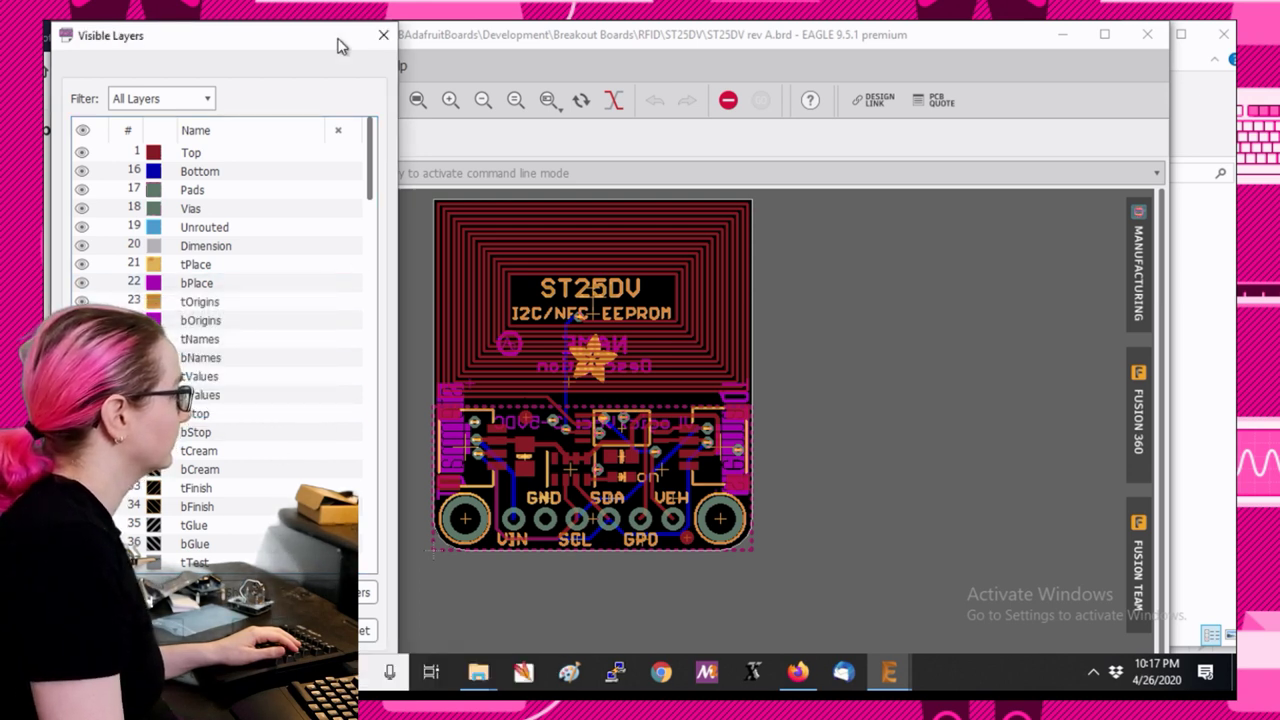
left_click_drag(336, 43, 326, 76)
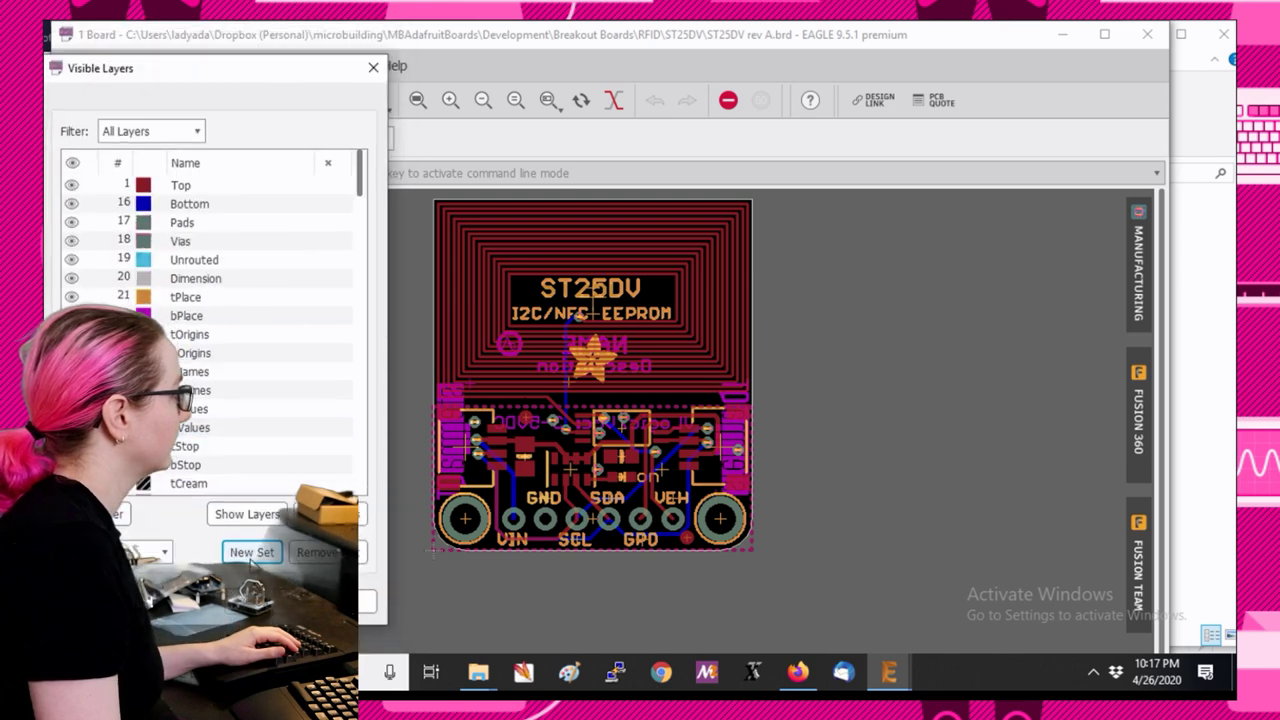
left_click(373, 67)
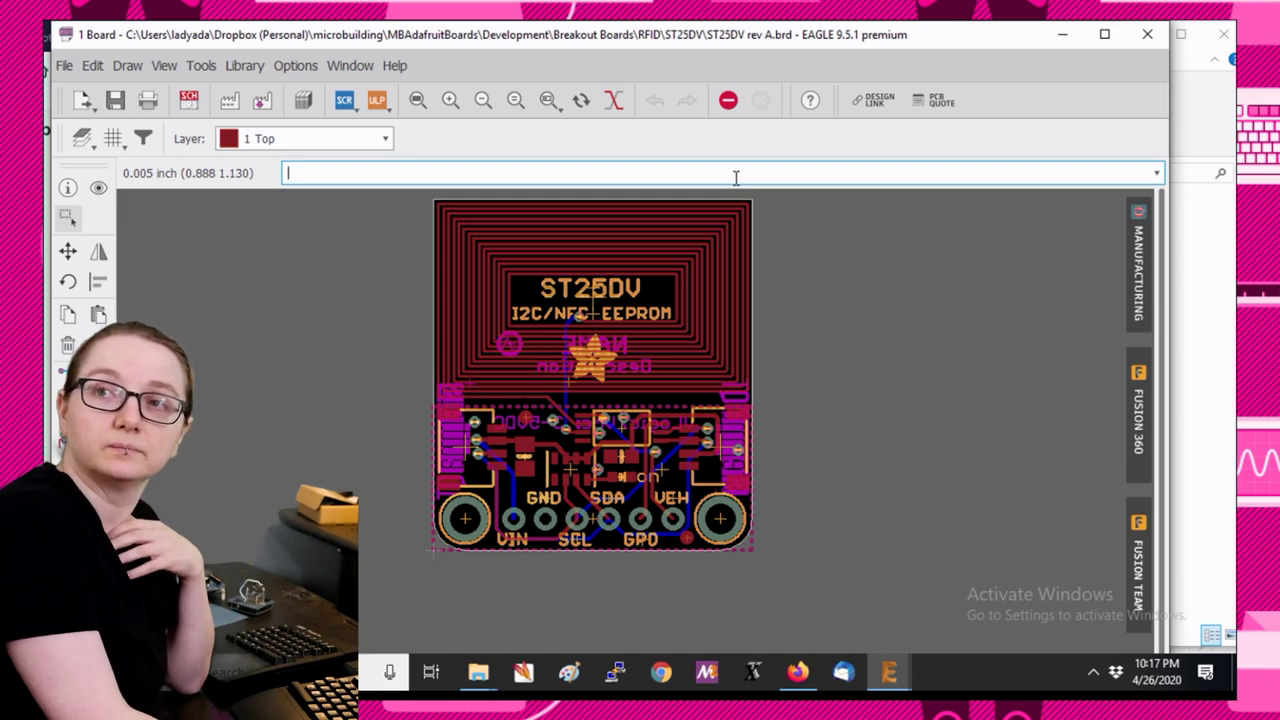
Maximize the ST25DV board window, review the schematic's ERC results and return to the board.
left_click_drag(862, 25, 868, 57)
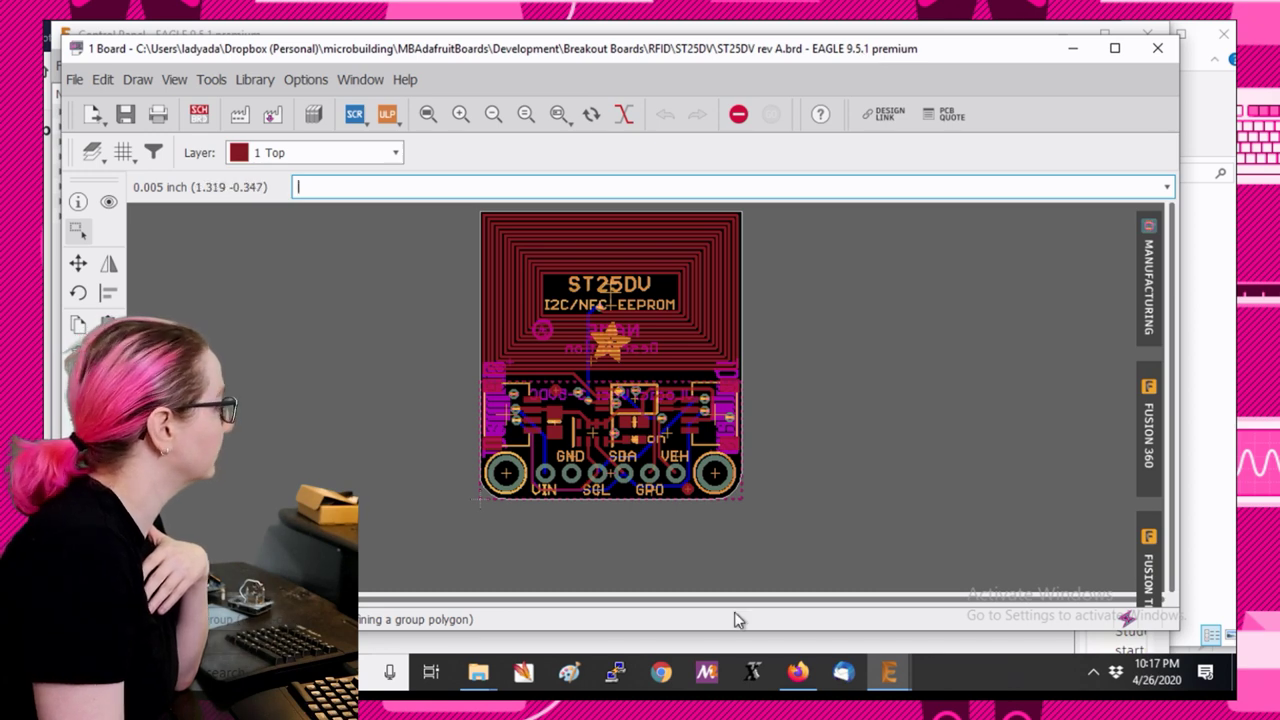
left_click(1115, 48)
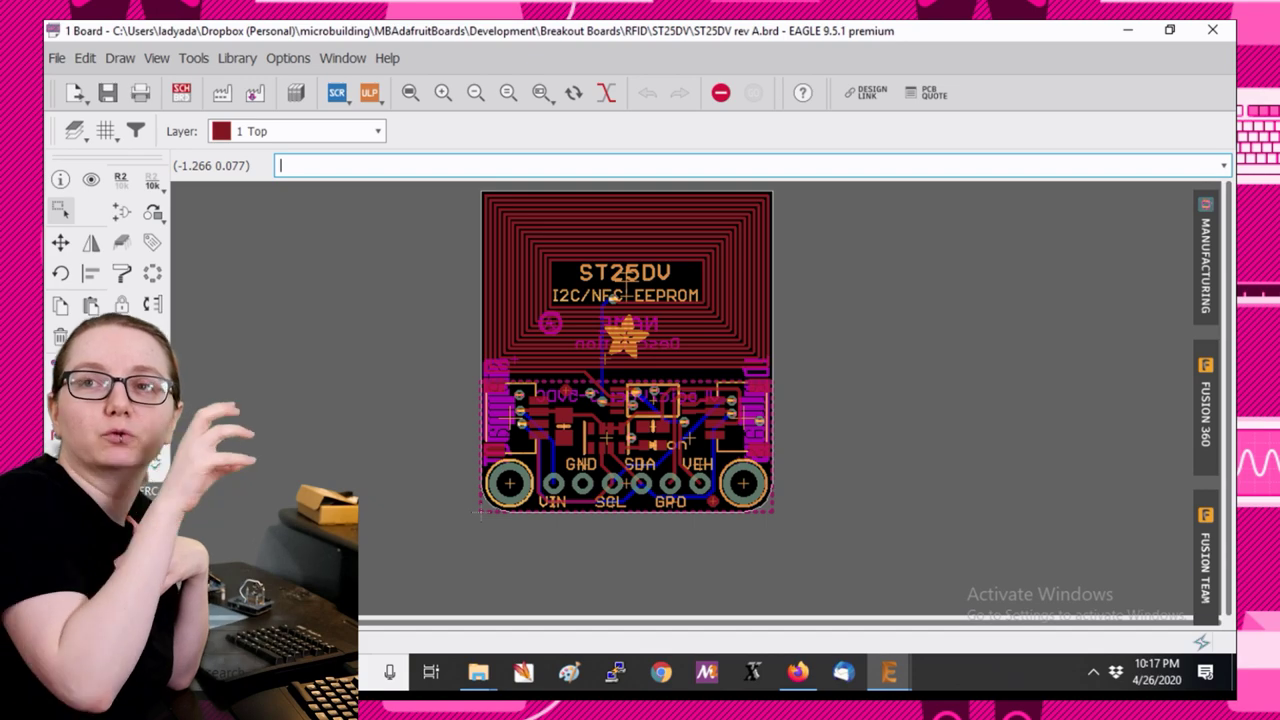
key("alt+Tab")
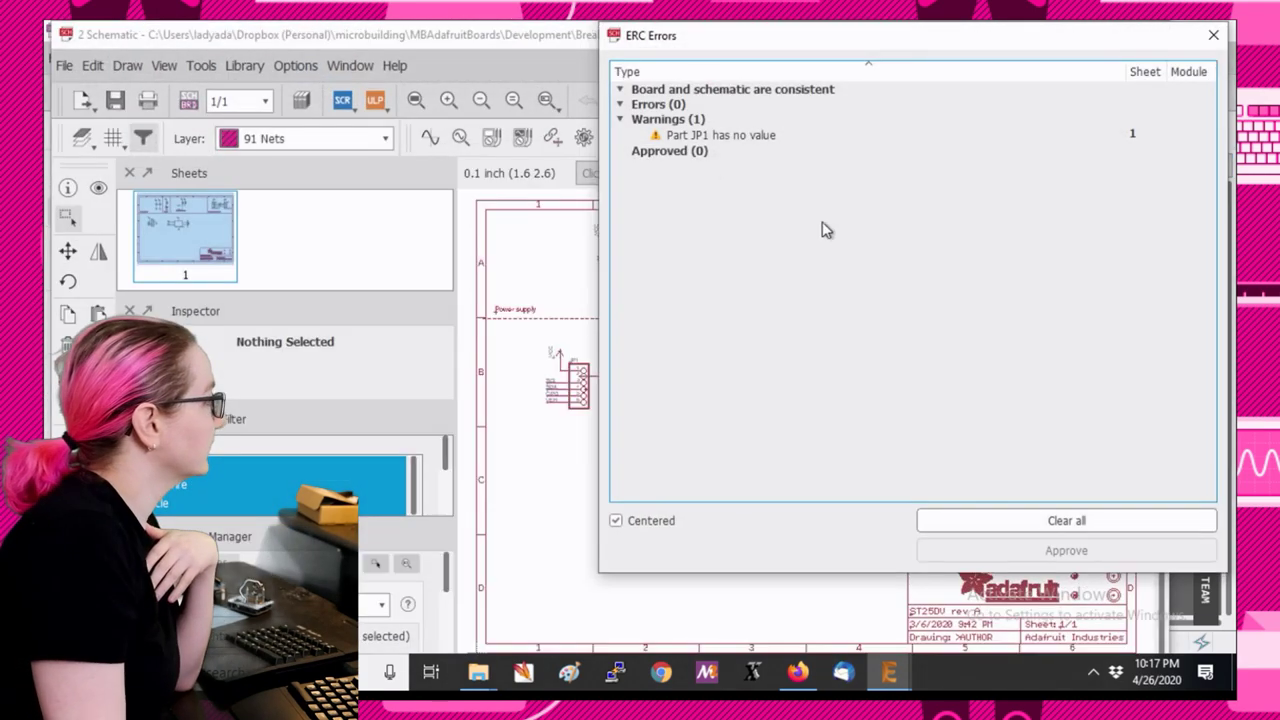
left_click(1213, 35)
key("alt+Tab")
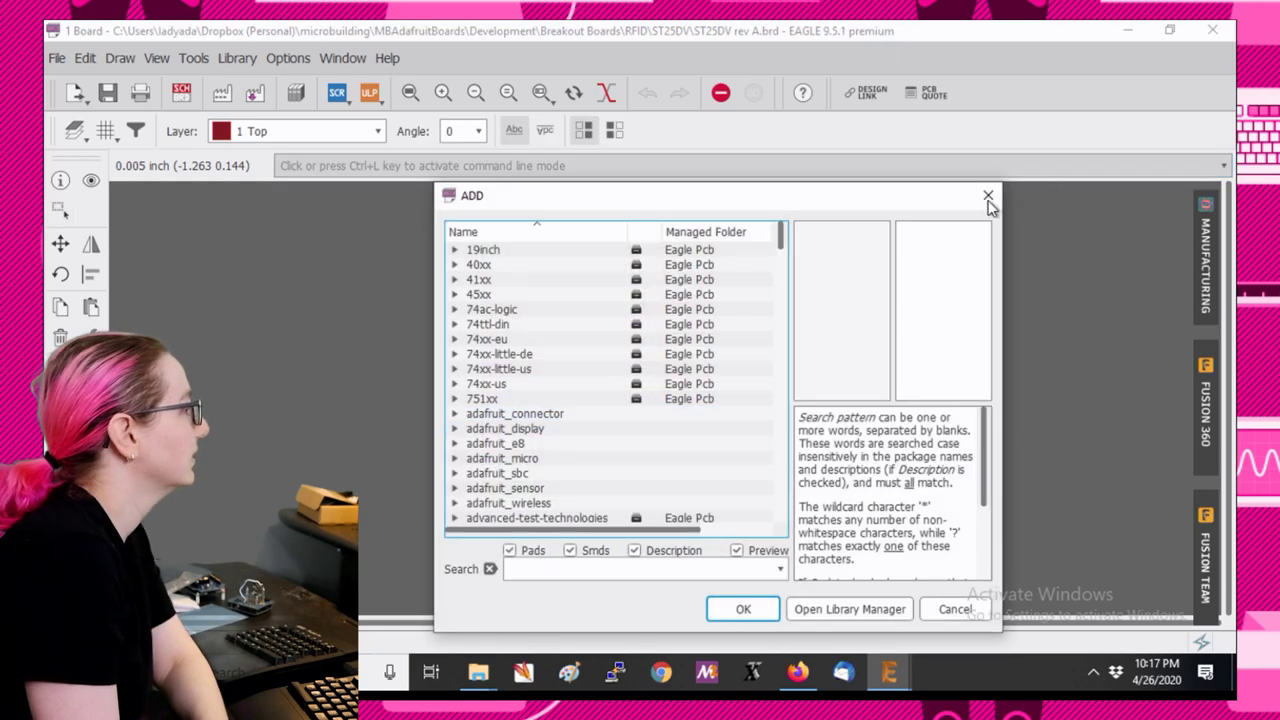
left_click(987, 195)
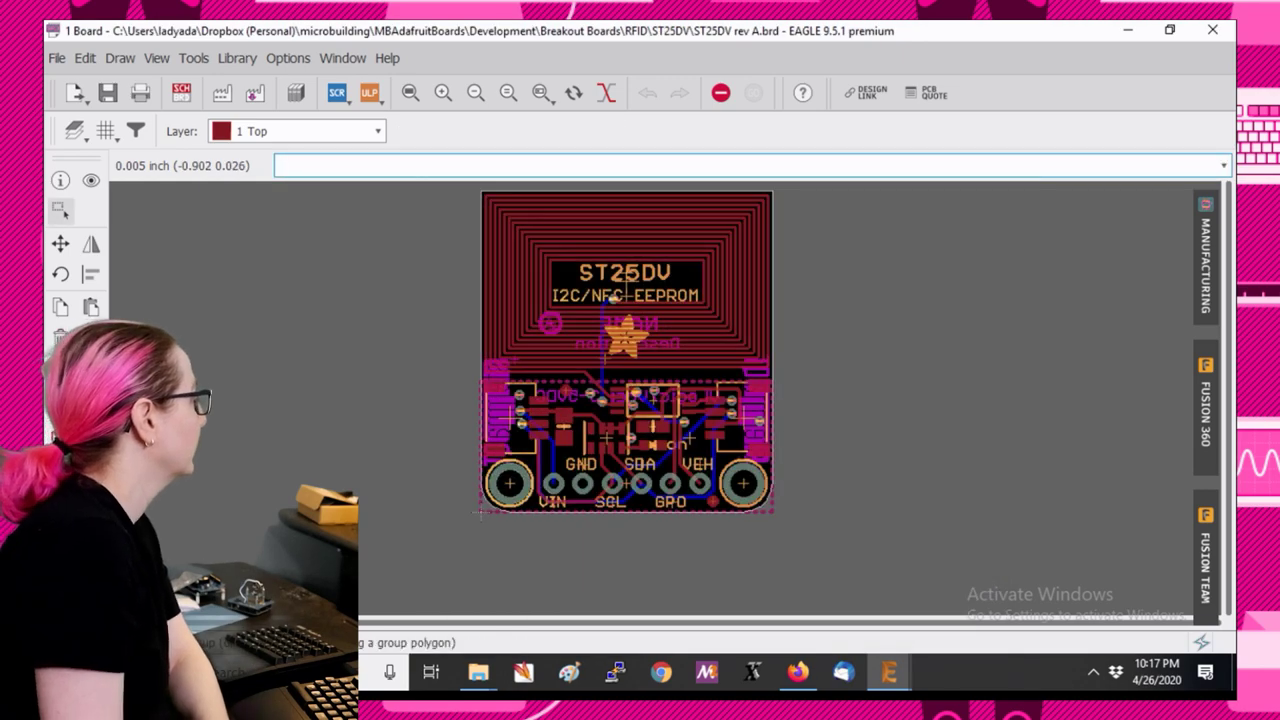
Run a design rule check on the ST25DV board and dismiss the results.
type("drc")
key("Return")
left_click(472, 619)
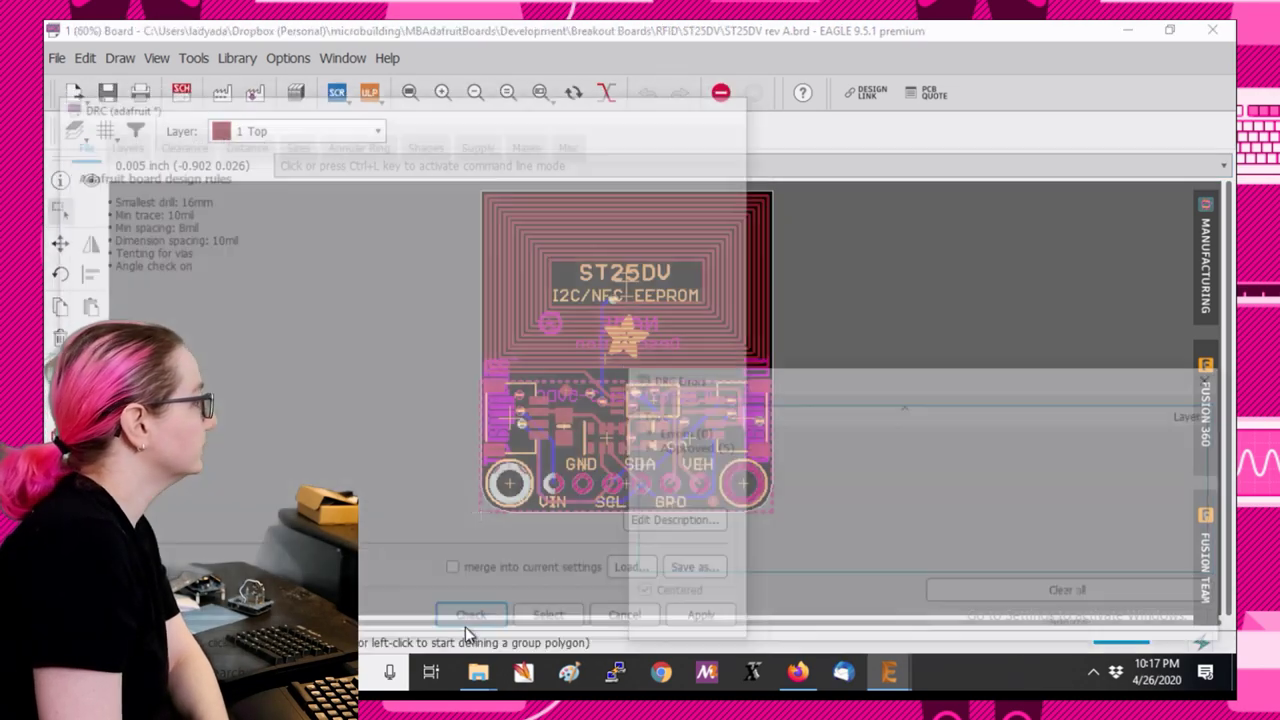
left_click(1218, 374)
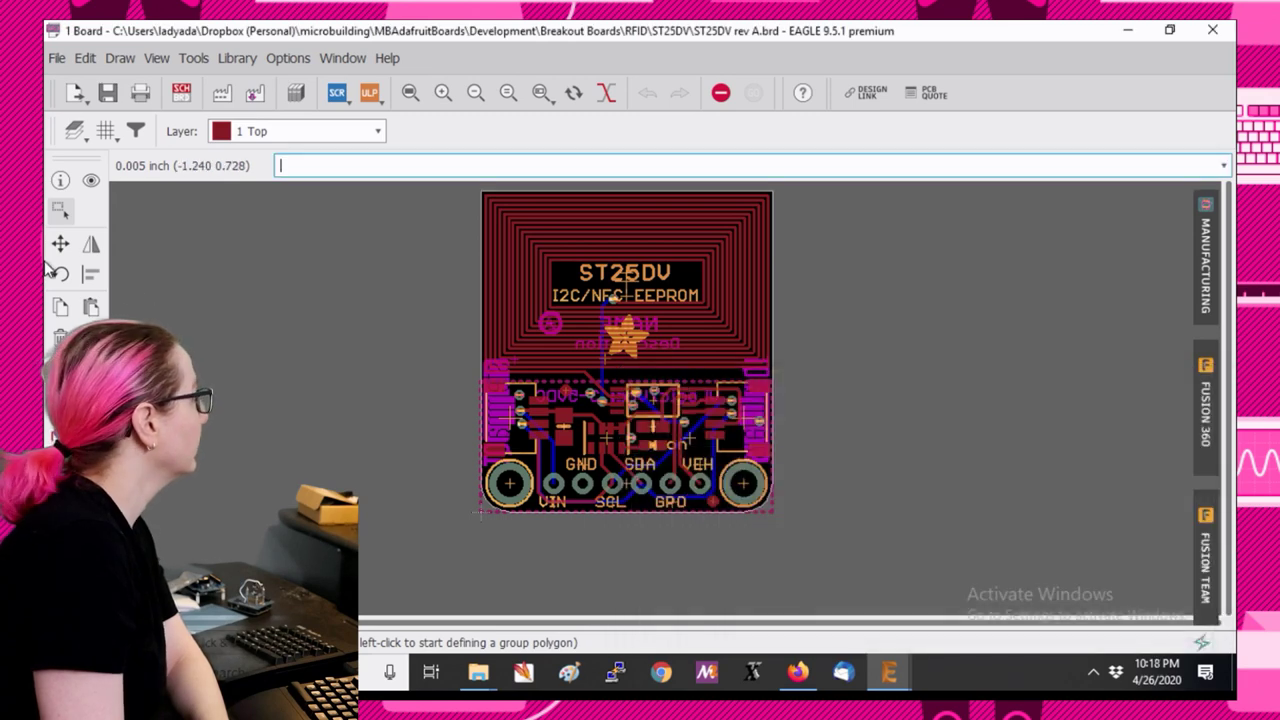
Group and copy the entire ST25DV board, then paste it into naomi.brd above the AHT20 and MPM3610 boards.
scroll(270, 360, "down", 2)
left_click_drag(380, 234, 823, 544)
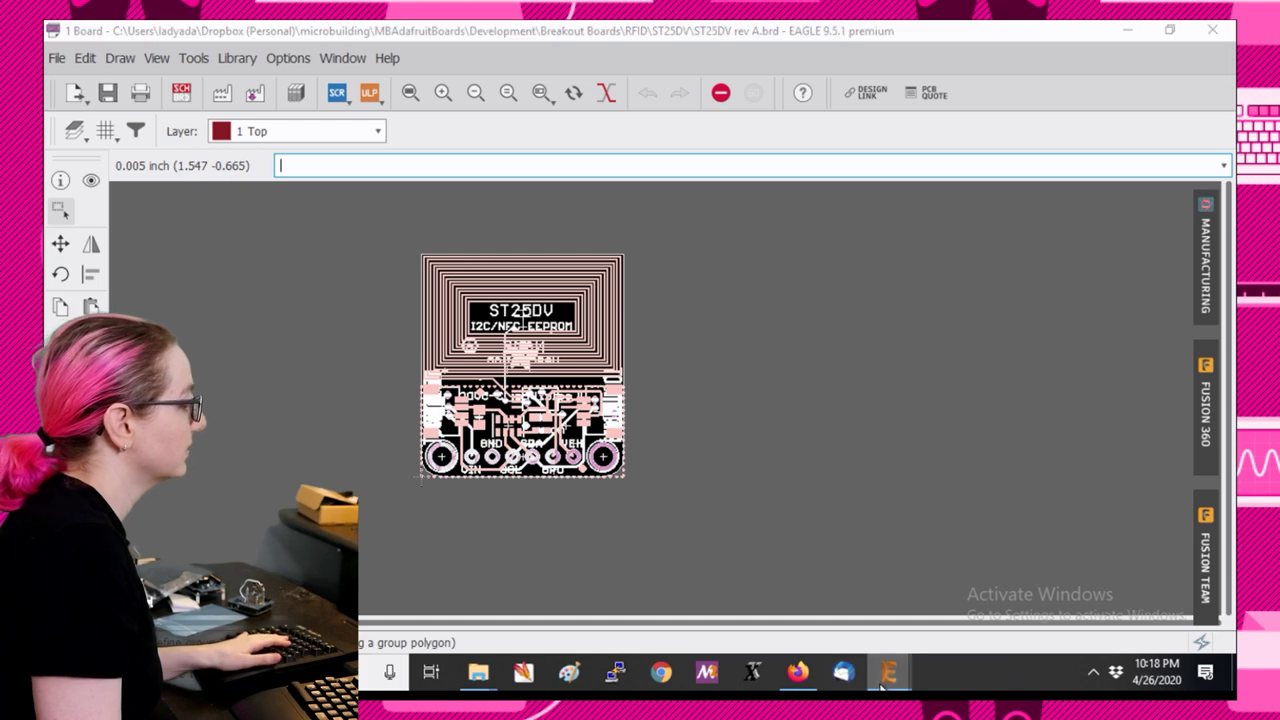
mouse_move(884, 680)
left_click(1130, 605)
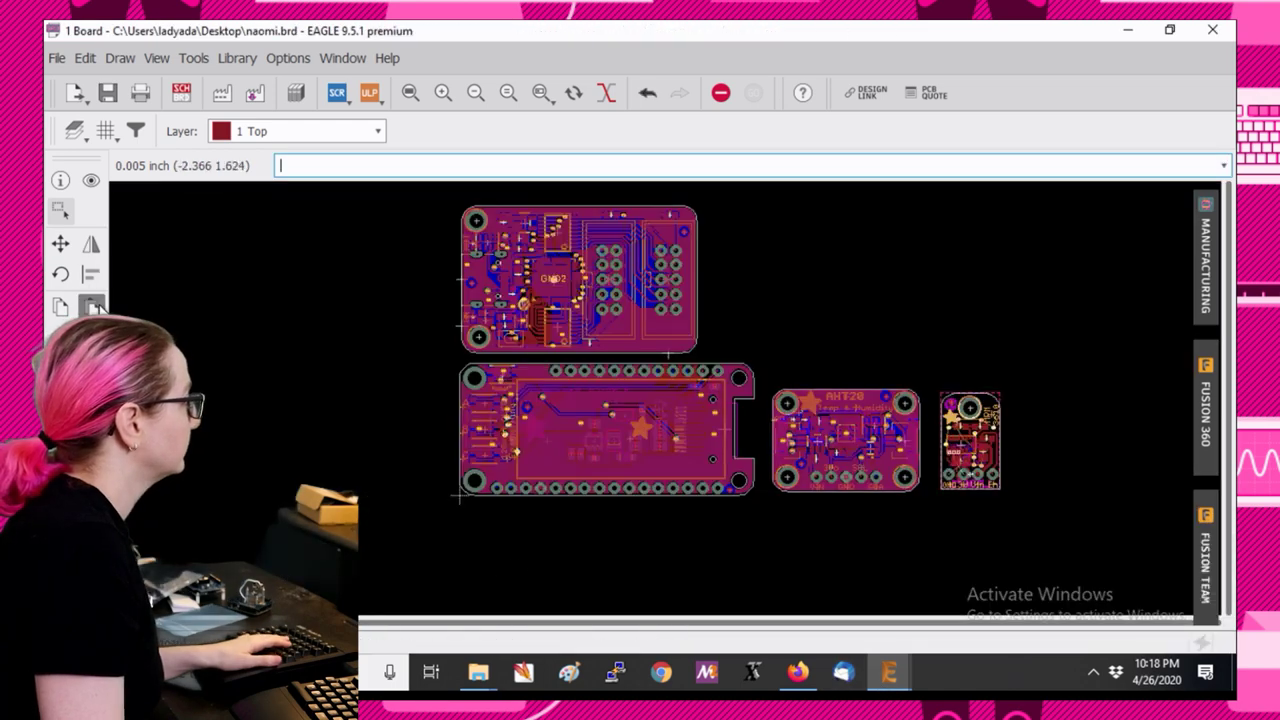
left_click(92, 307)
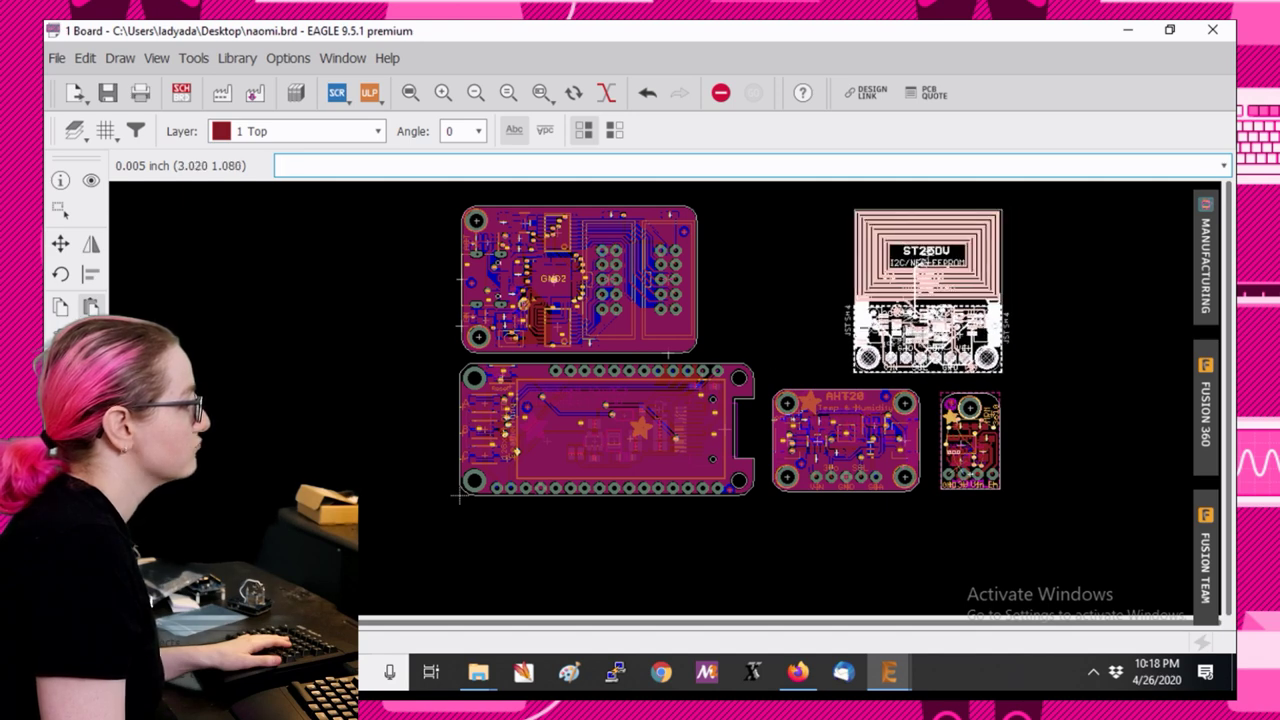
left_click(928, 330)
Inspect the ST25DV antenna traces in naomi.brd, run a design rule check on the panel and review the errors.
scroll(630, 427, "down", 2)
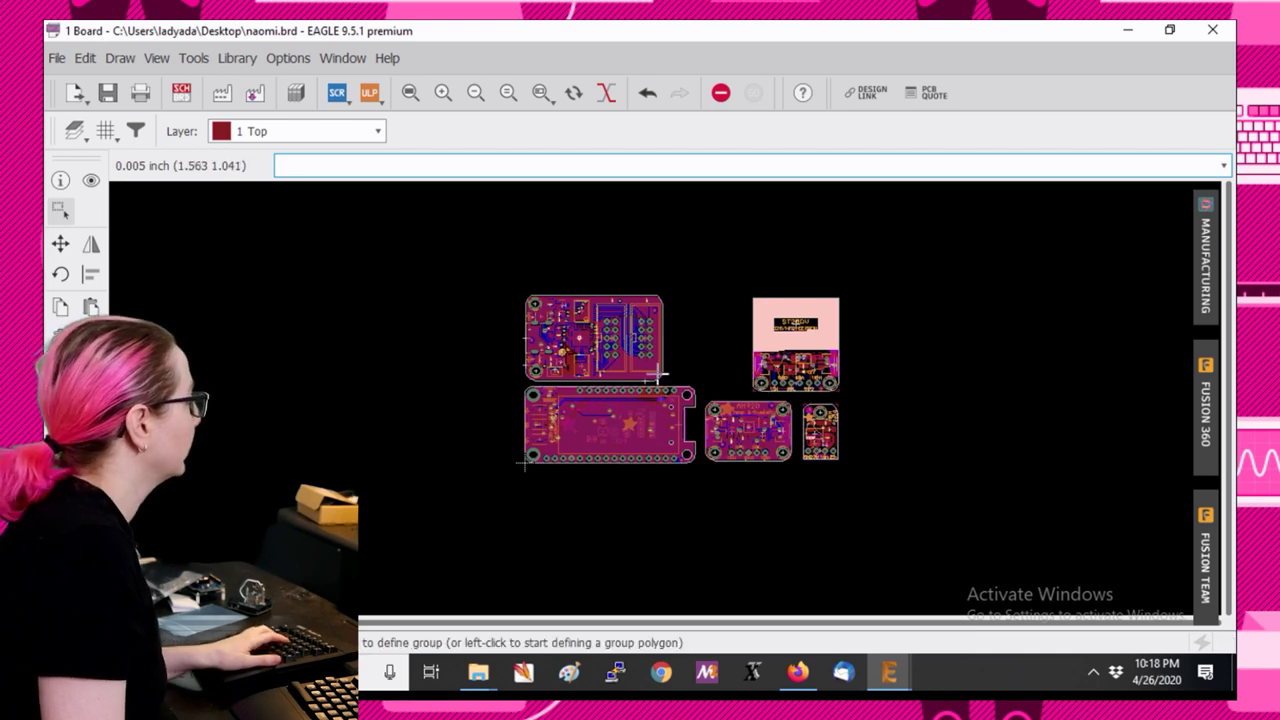
scroll(836, 308, "up", 3)
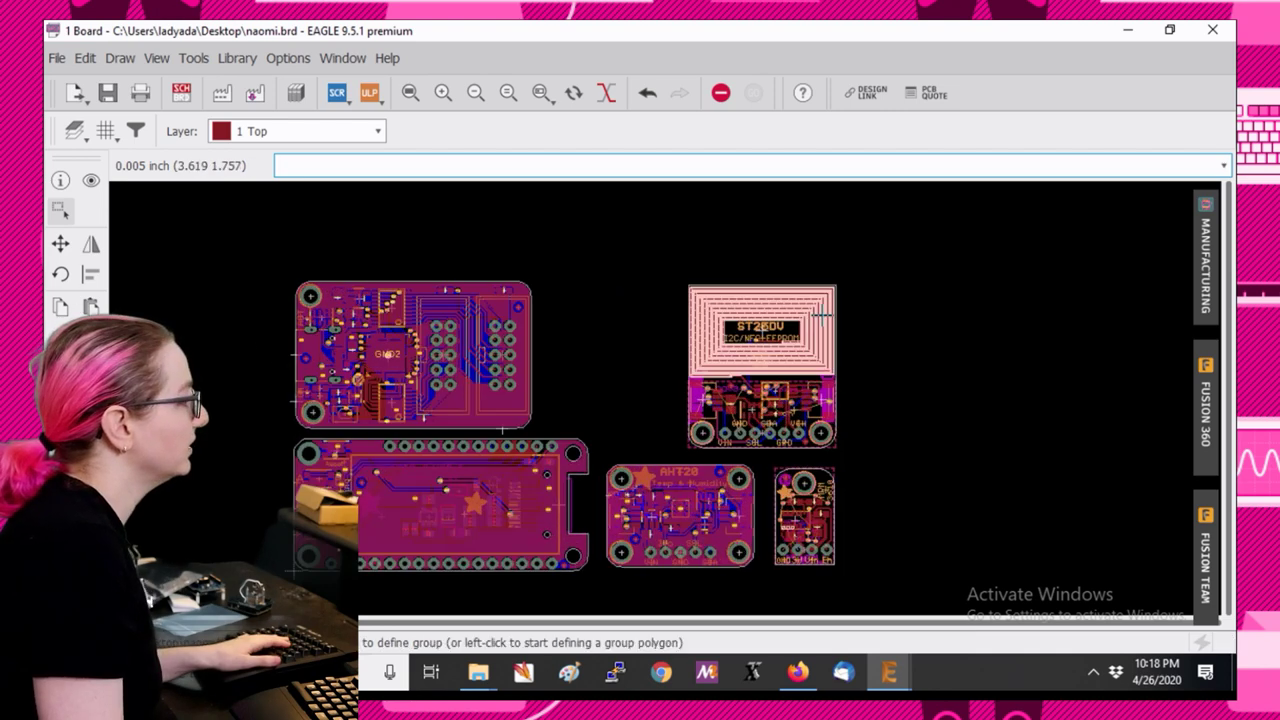
scroll(824, 349, "up", 5)
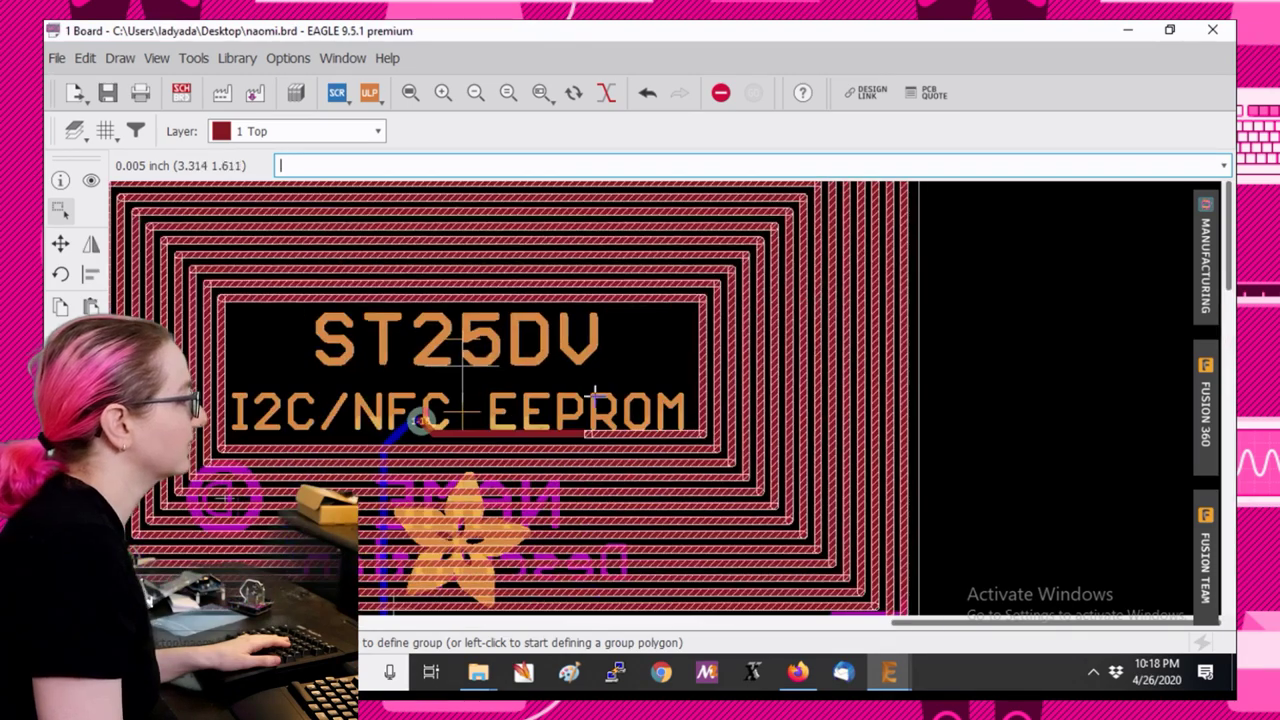
scroll(592, 291, "down", 2)
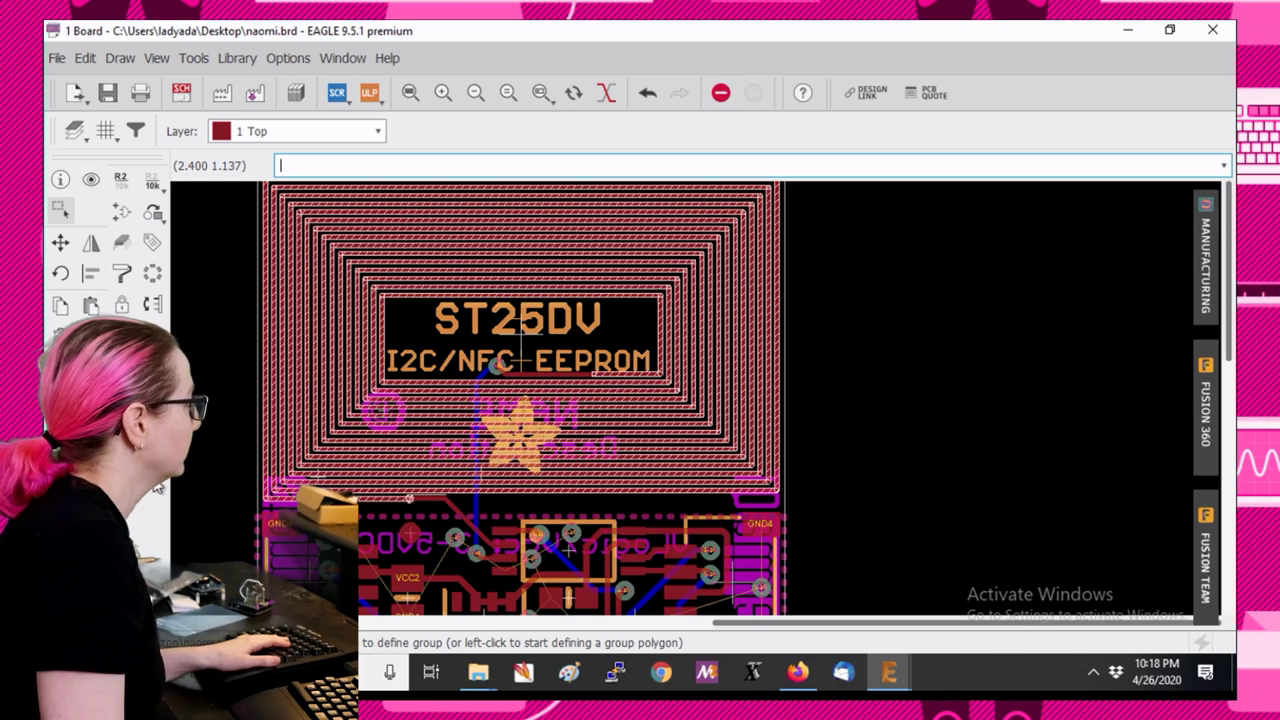
type("drc")
key("Return")
left_click(466, 559)
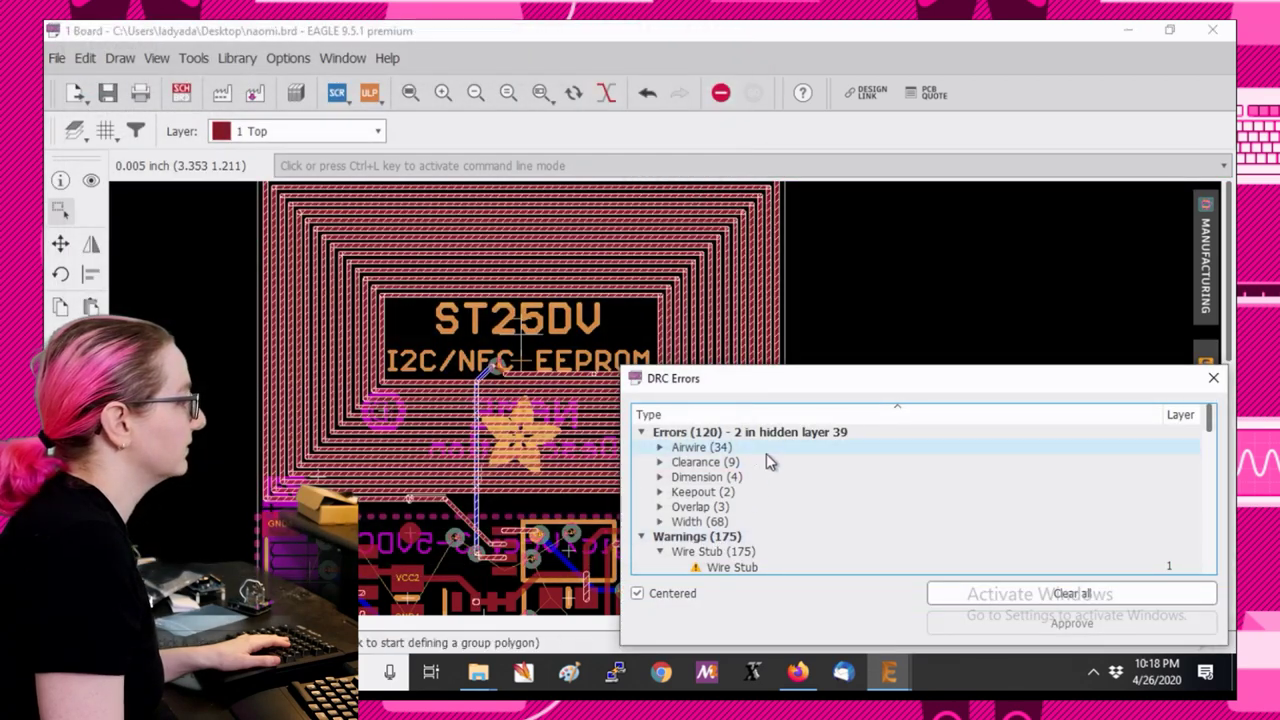
left_click(1215, 377)
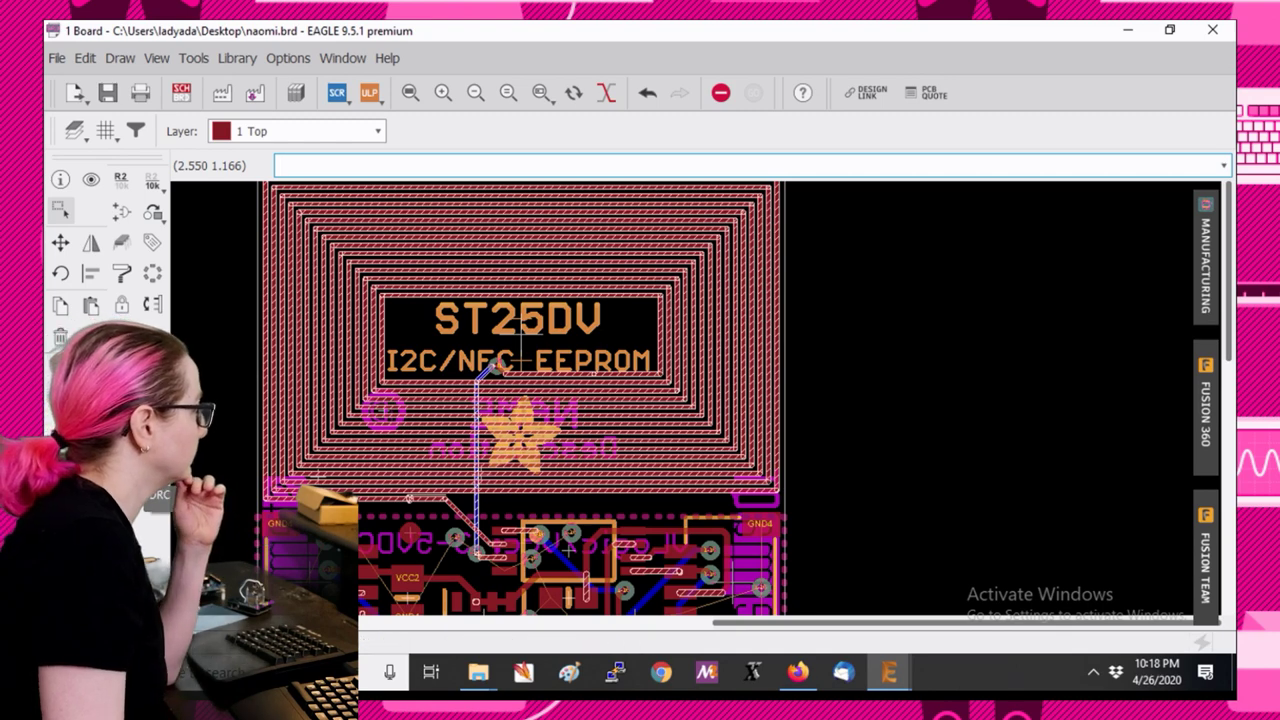
Set the Minimum Width design rule of naomi.brd to 7mil, apply it and rerun the design rule check.
type("drc")
key("Return")
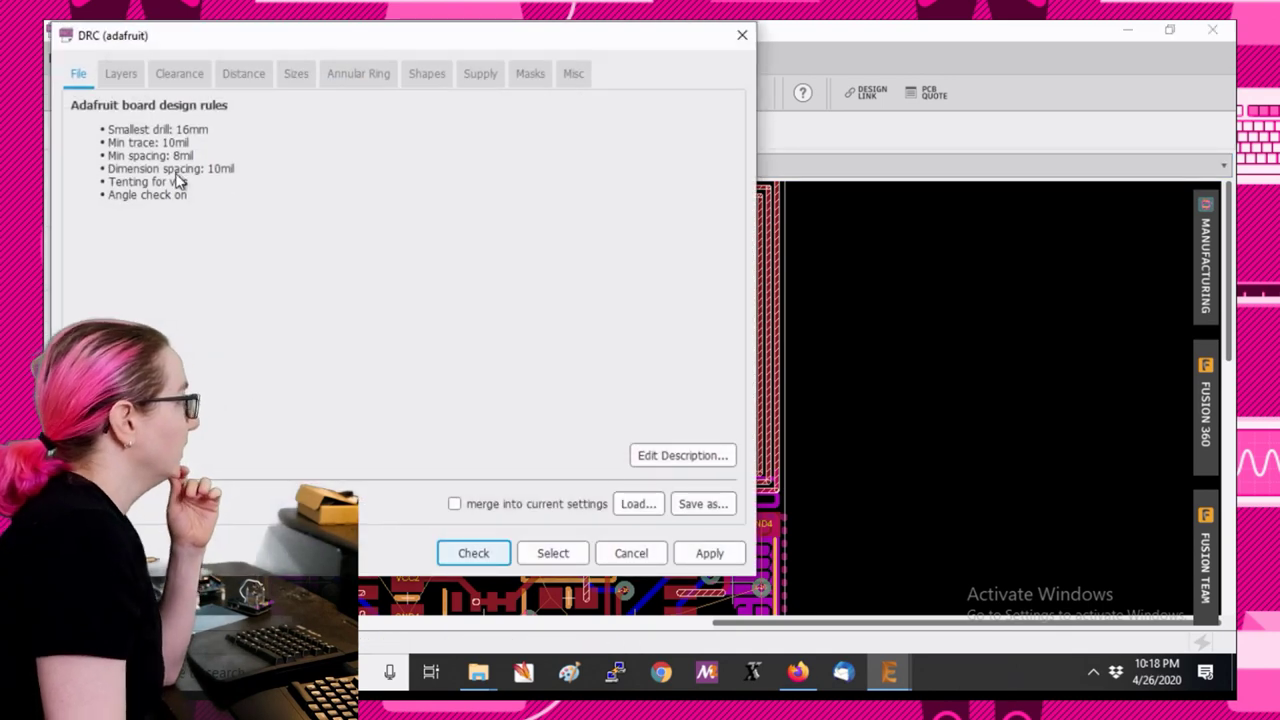
left_click_drag(163, 34, 503, 138)
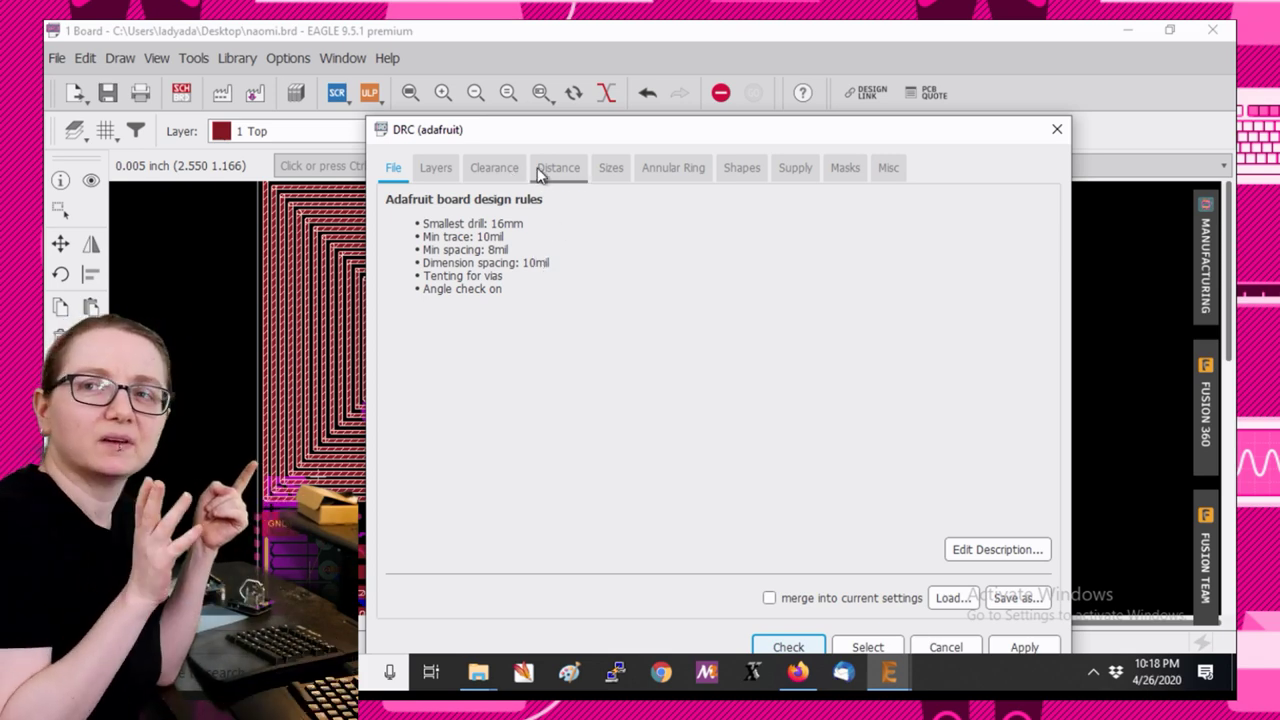
left_click(612, 170)
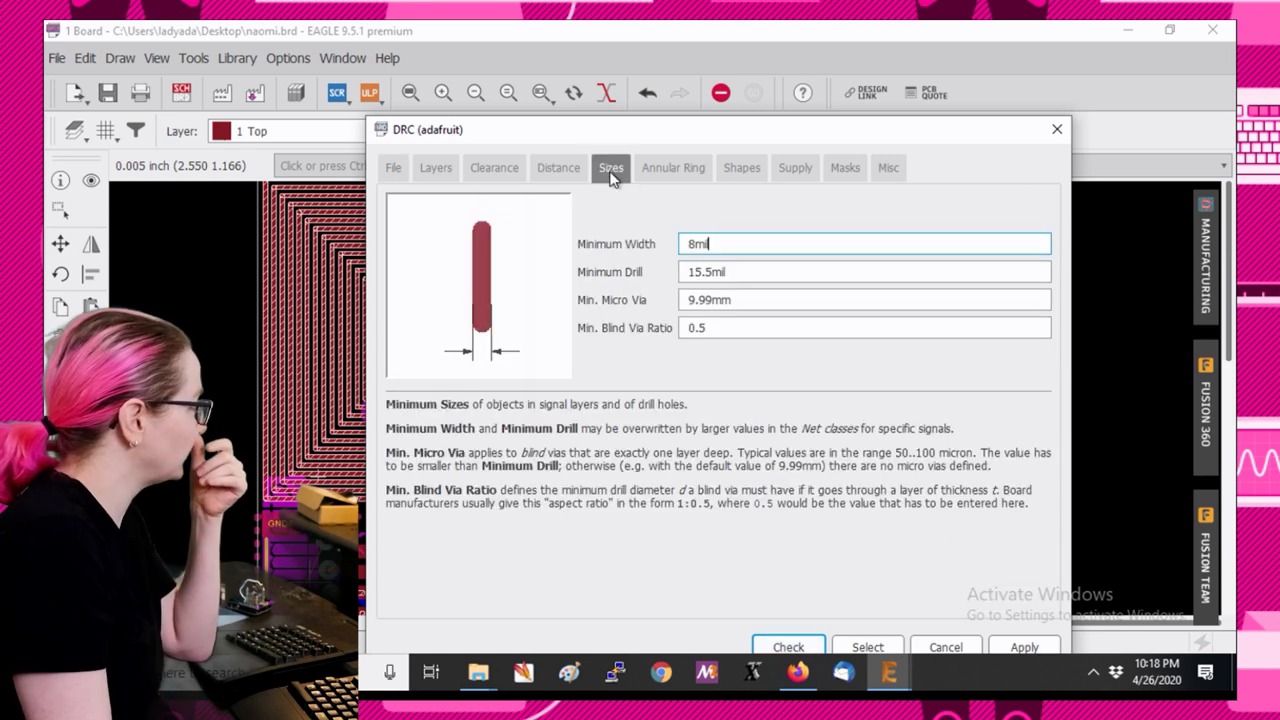
type("7")
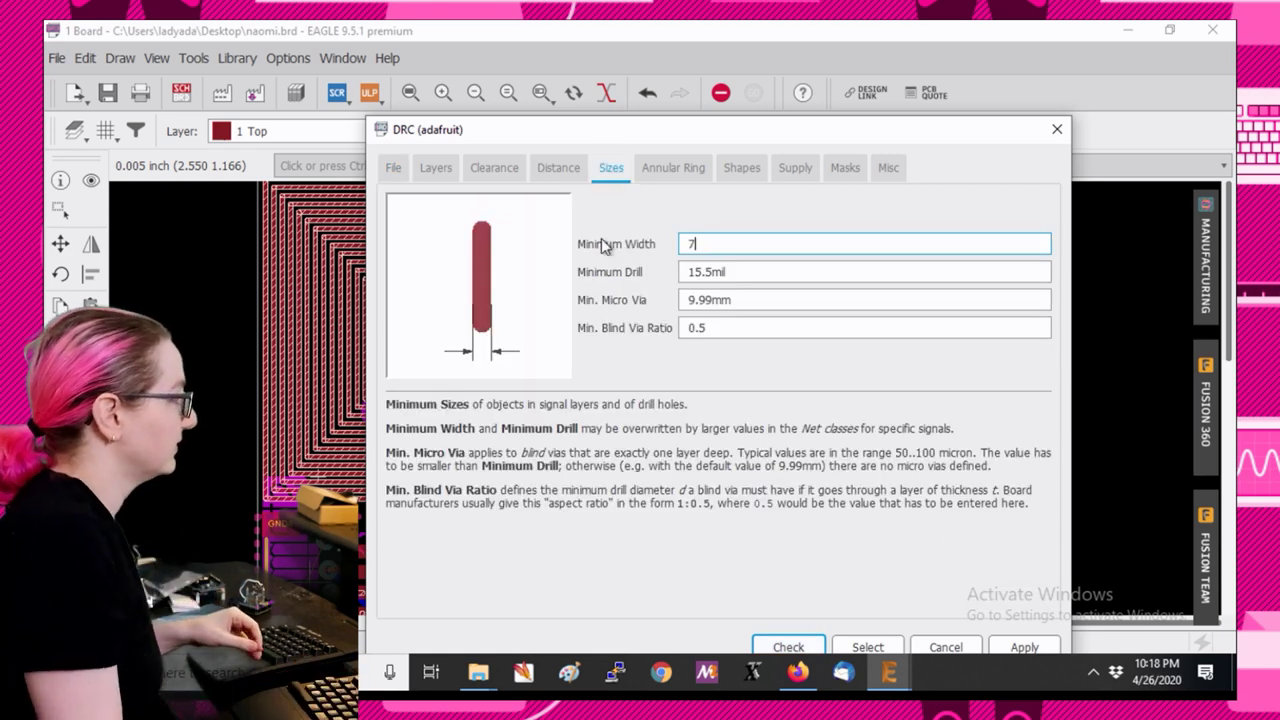
left_click_drag(738, 143, 728, 79)
left_click(1030, 588)
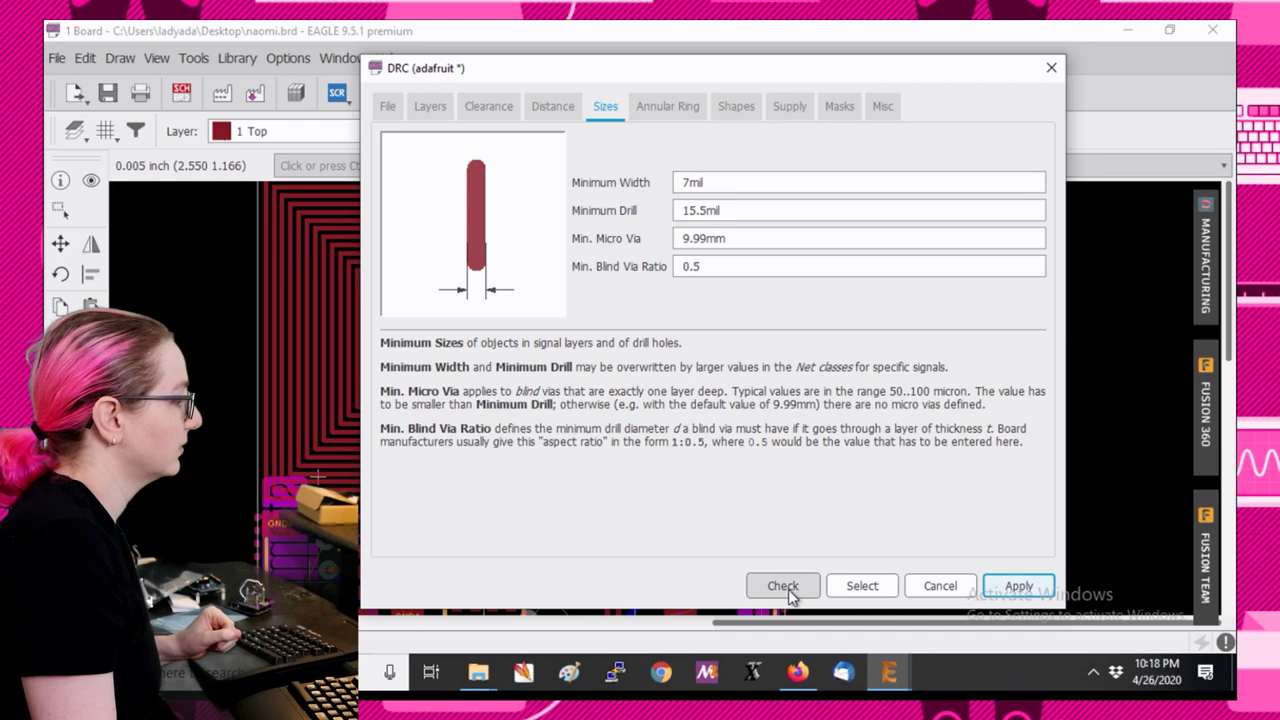
left_click(782, 586)
scroll(403, 339, "down", 2)
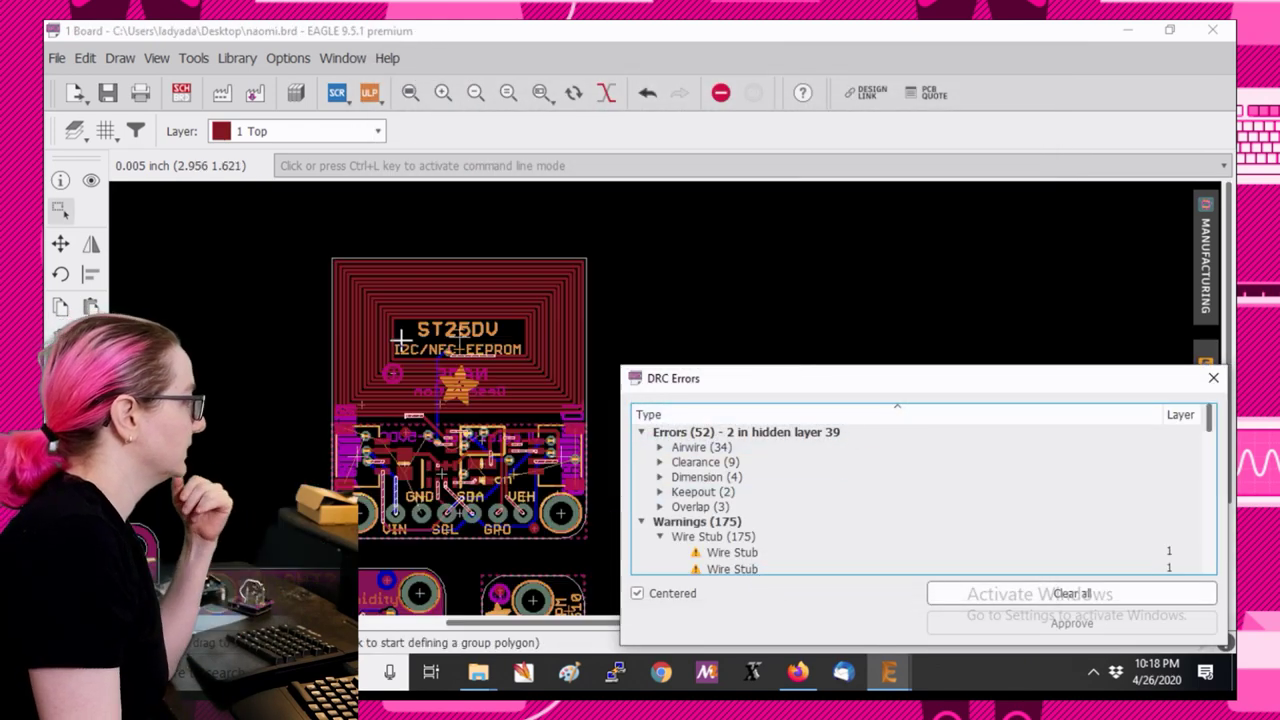
Dismiss the design rule errors and examine the boards placed so far in naomi.brd.
left_click(1213, 378)
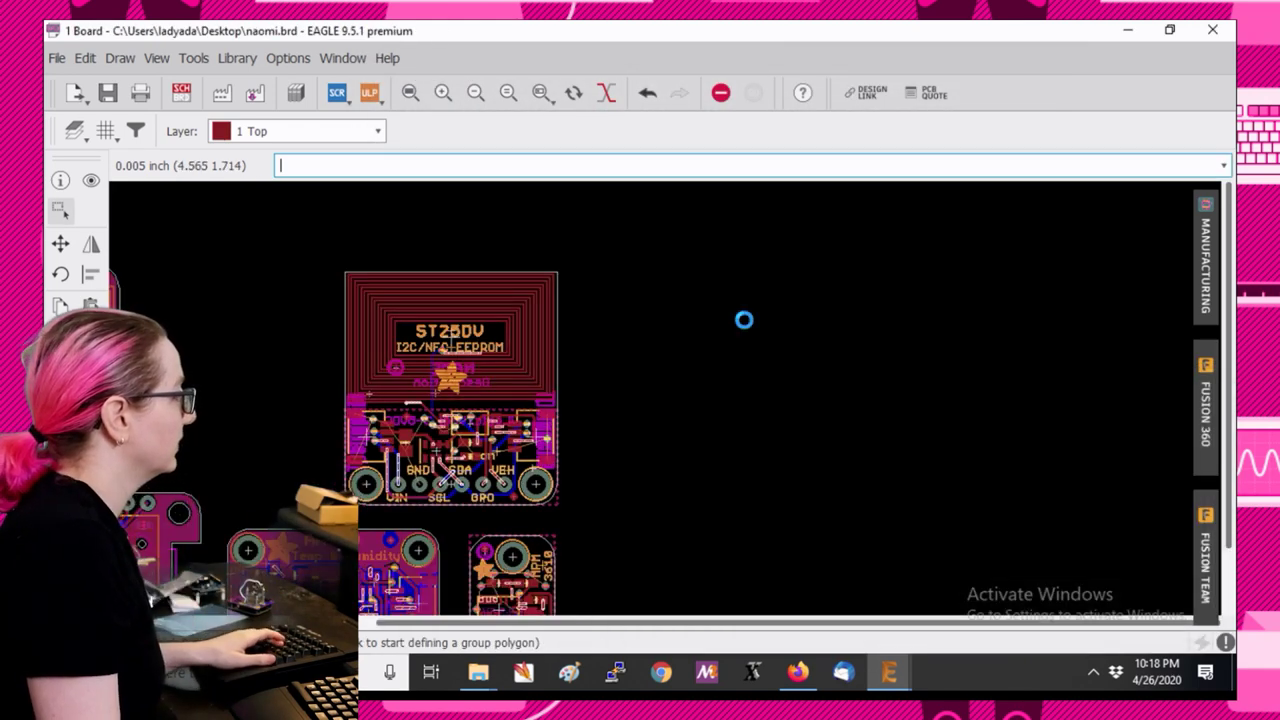
scroll(703, 331, "down", 1)
scroll(494, 506, "up", 4)
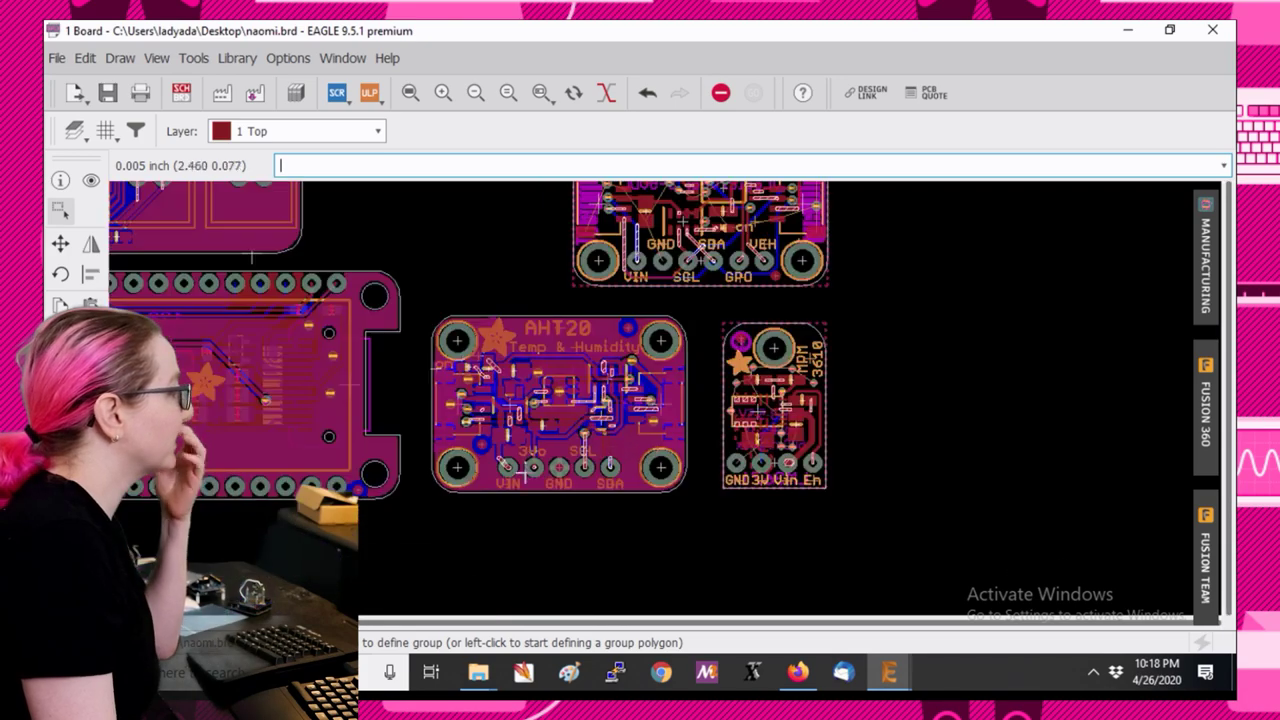
scroll(922, 347, "down", 2)
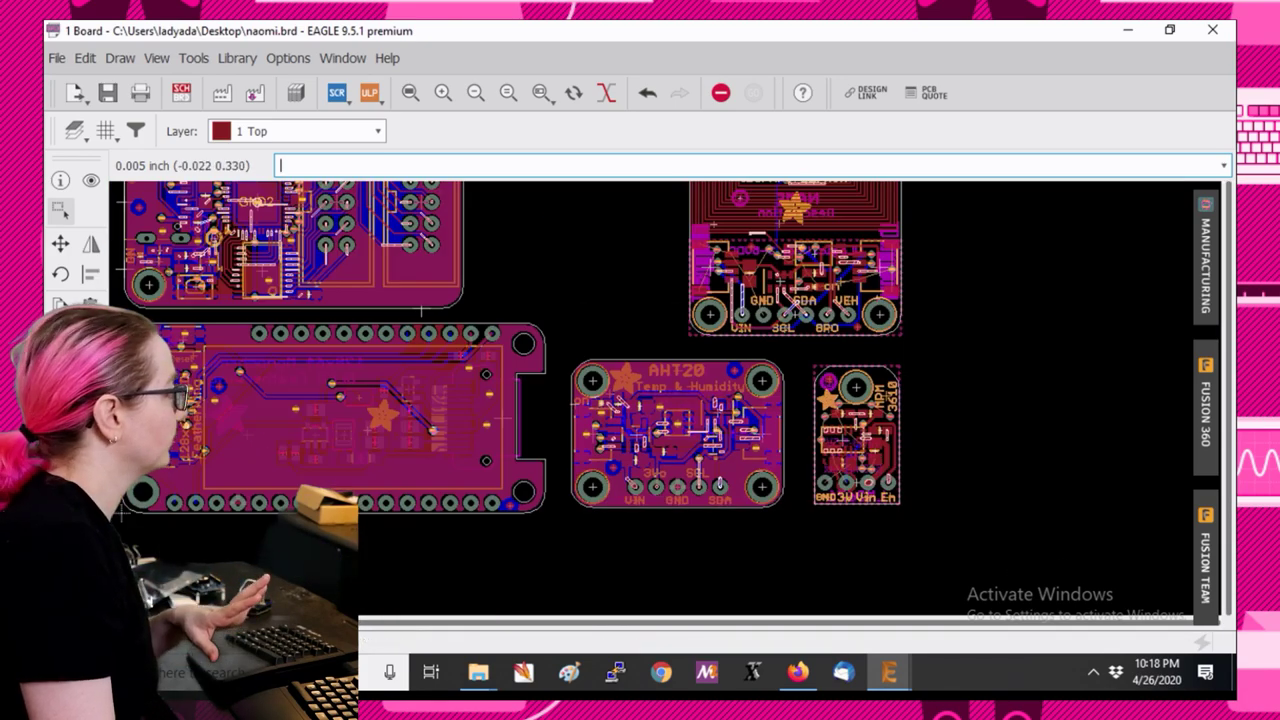
scroll(919, 370, "up", 2)
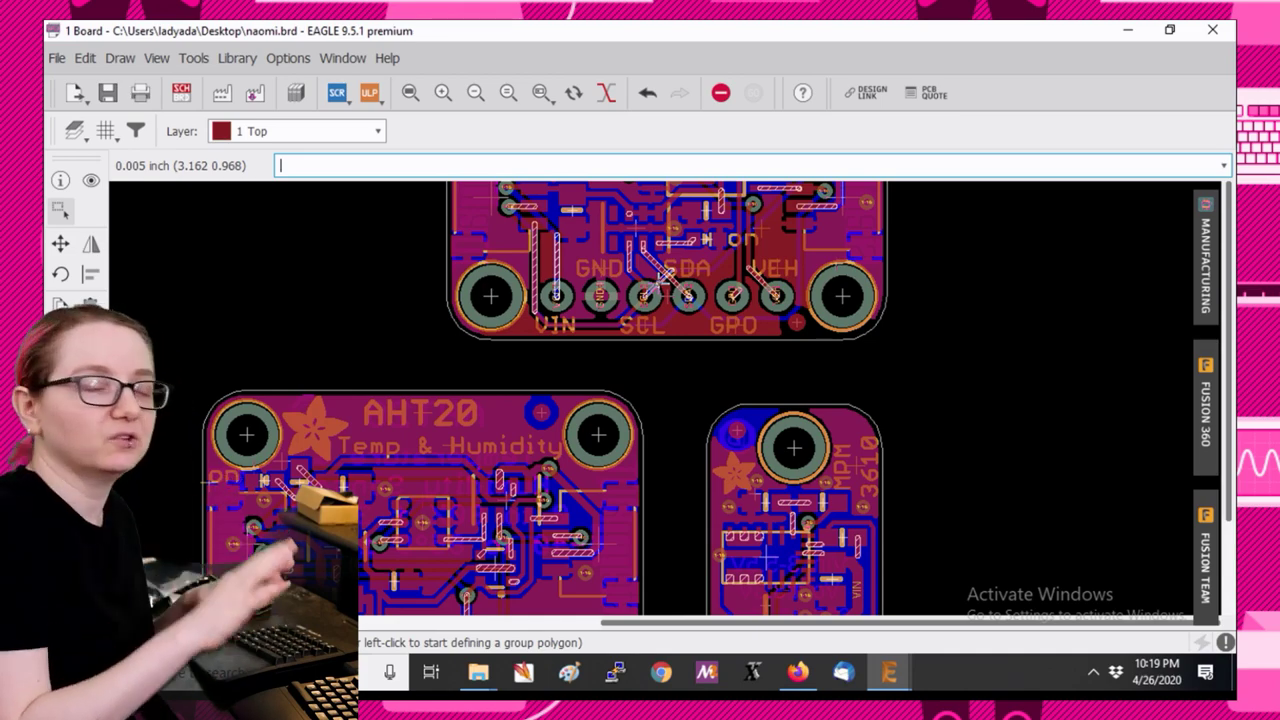
scroll(715, 402, "down", 2)
scroll(650, 317, "down", 1)
scroll(704, 343, "up", 2)
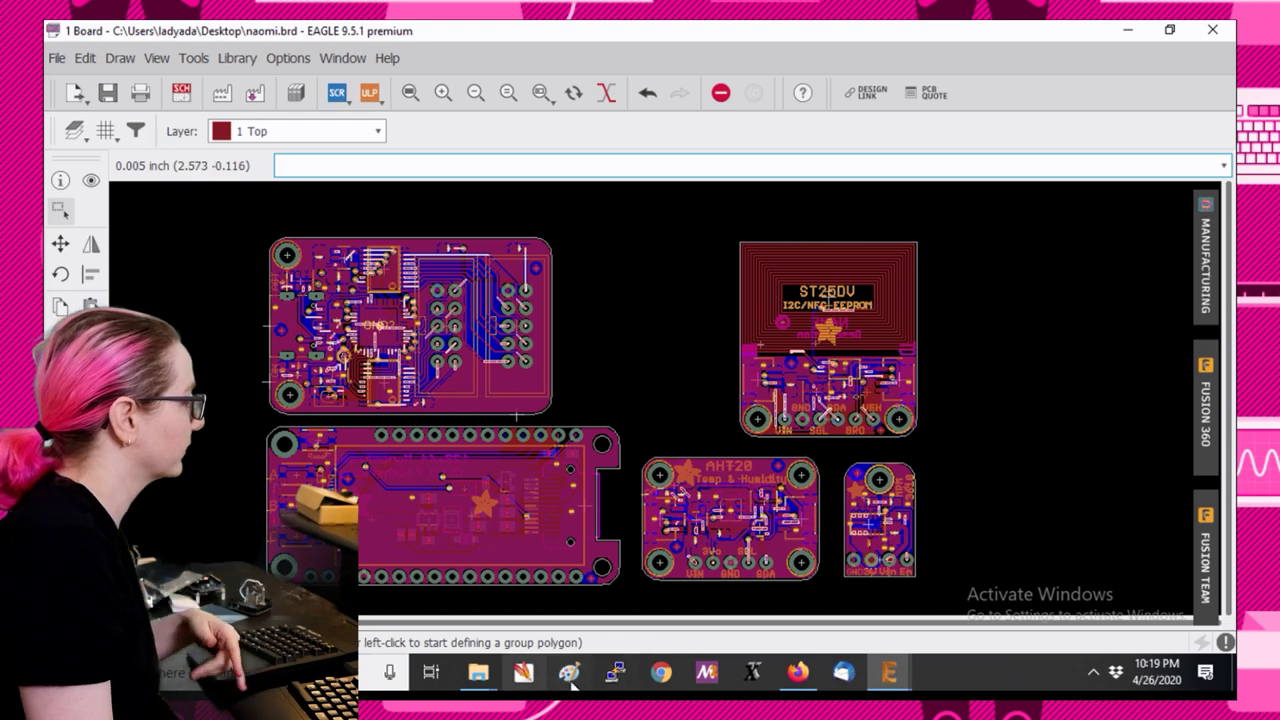
Check the board list in the browser, then open the RGB Matrix FeatherWing nRF52 rev A board from the Dev Boards Feather Wings folder.
left_click(797, 672)
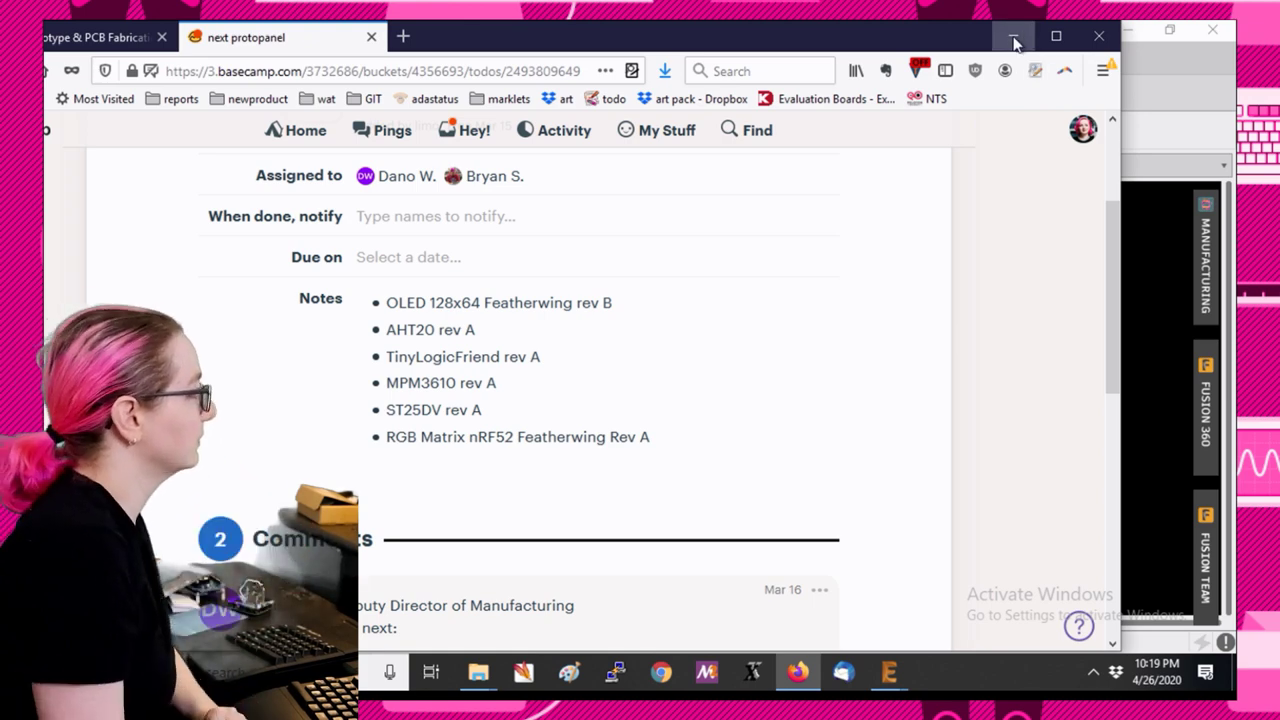
mouse_move(478, 668)
left_click(549, 586)
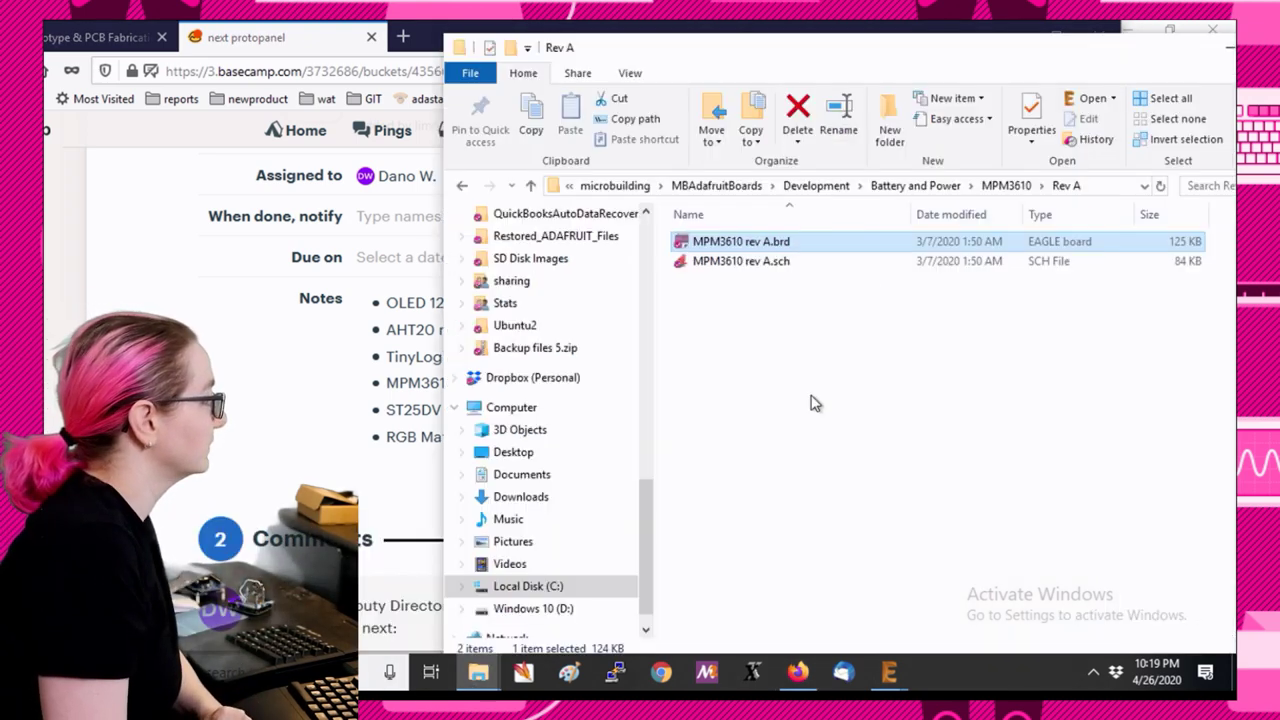
left_click(814, 186)
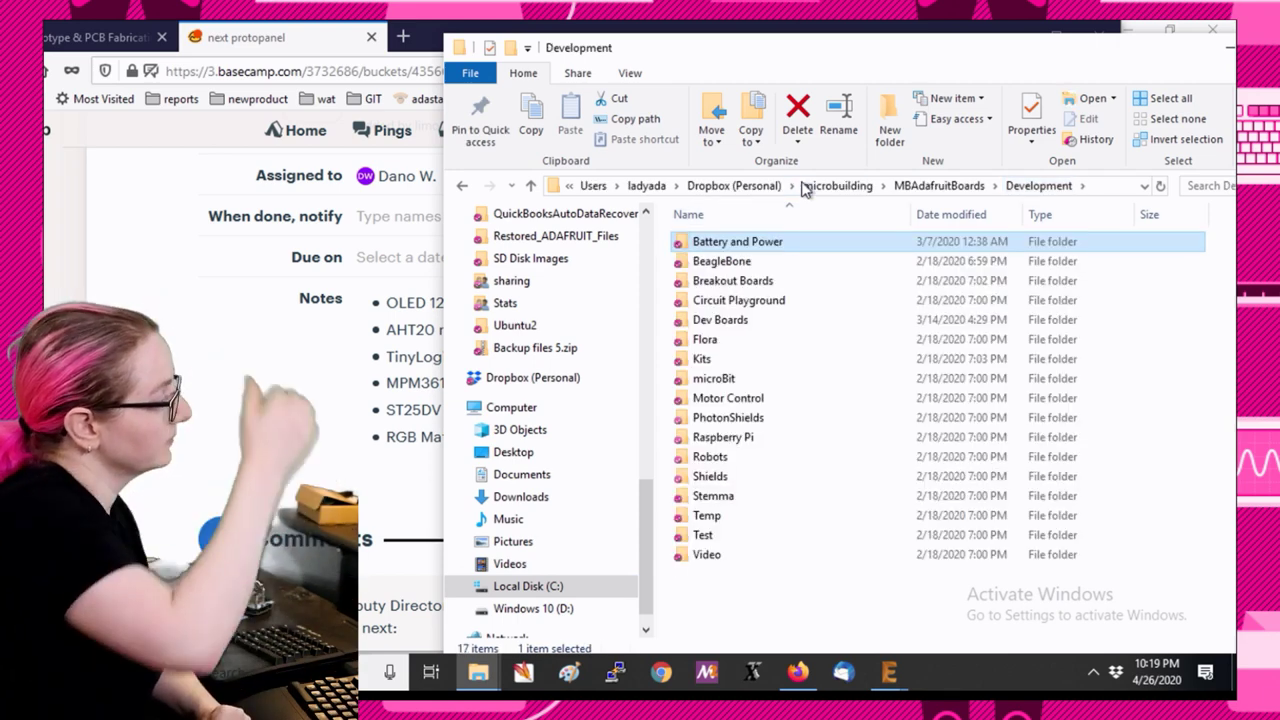
double_click(740, 320)
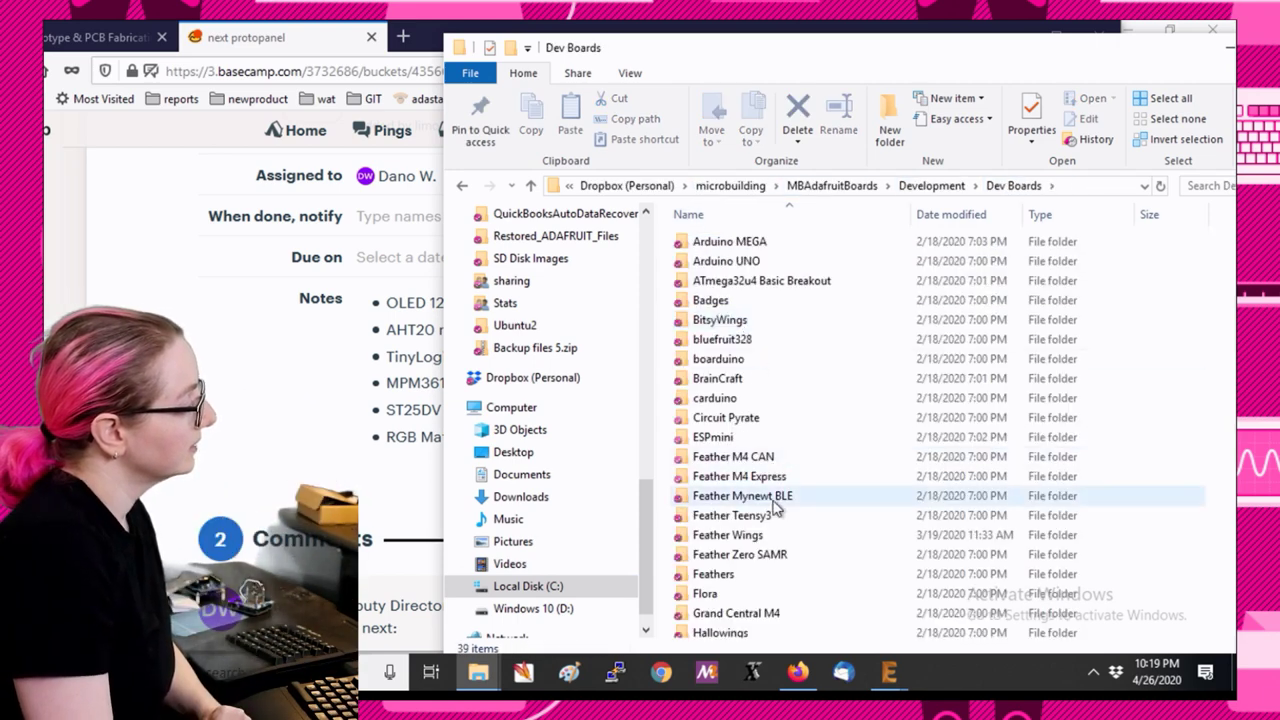
double_click(768, 540)
double_click(786, 262)
left_click(782, 250)
double_click(782, 250)
left_click(782, 250)
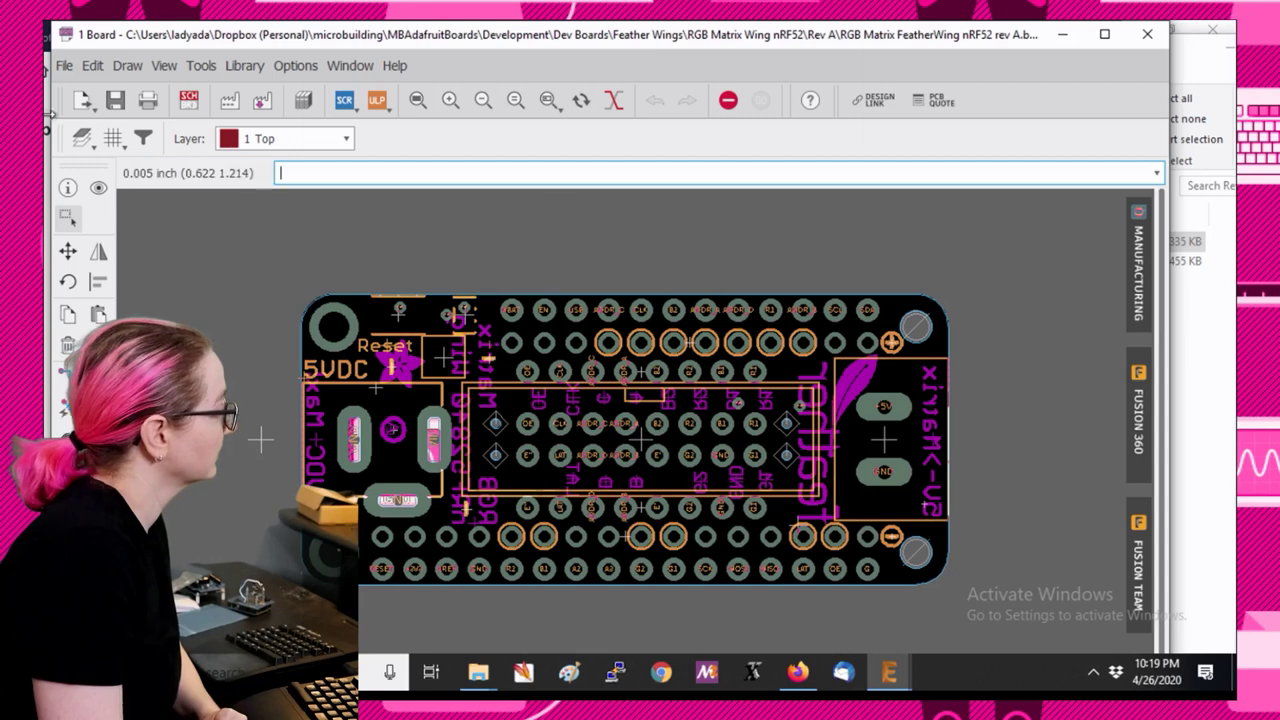
Make the Top and Bottom layers visible on the RGB Matrix FeatherWing board.
left_click(81, 140)
left_click(160, 98)
left_click(140, 128)
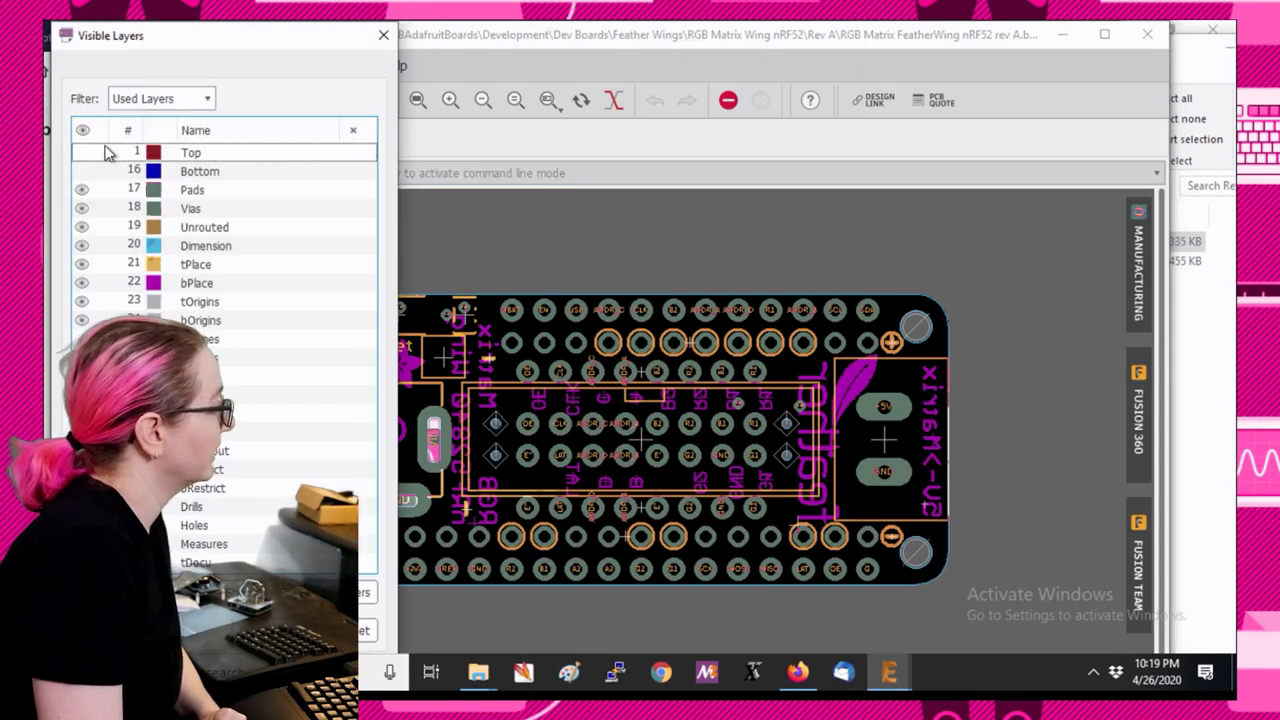
left_click(84, 172)
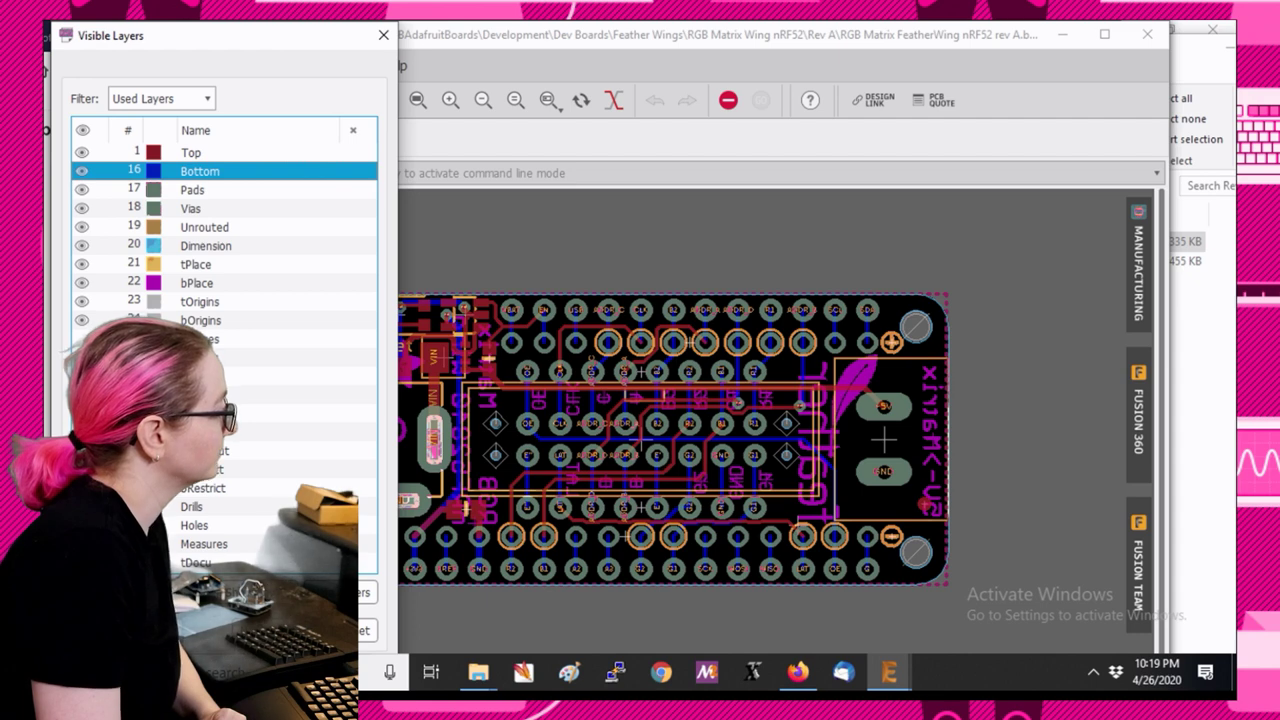
left_click_drag(303, 35, 301, 33)
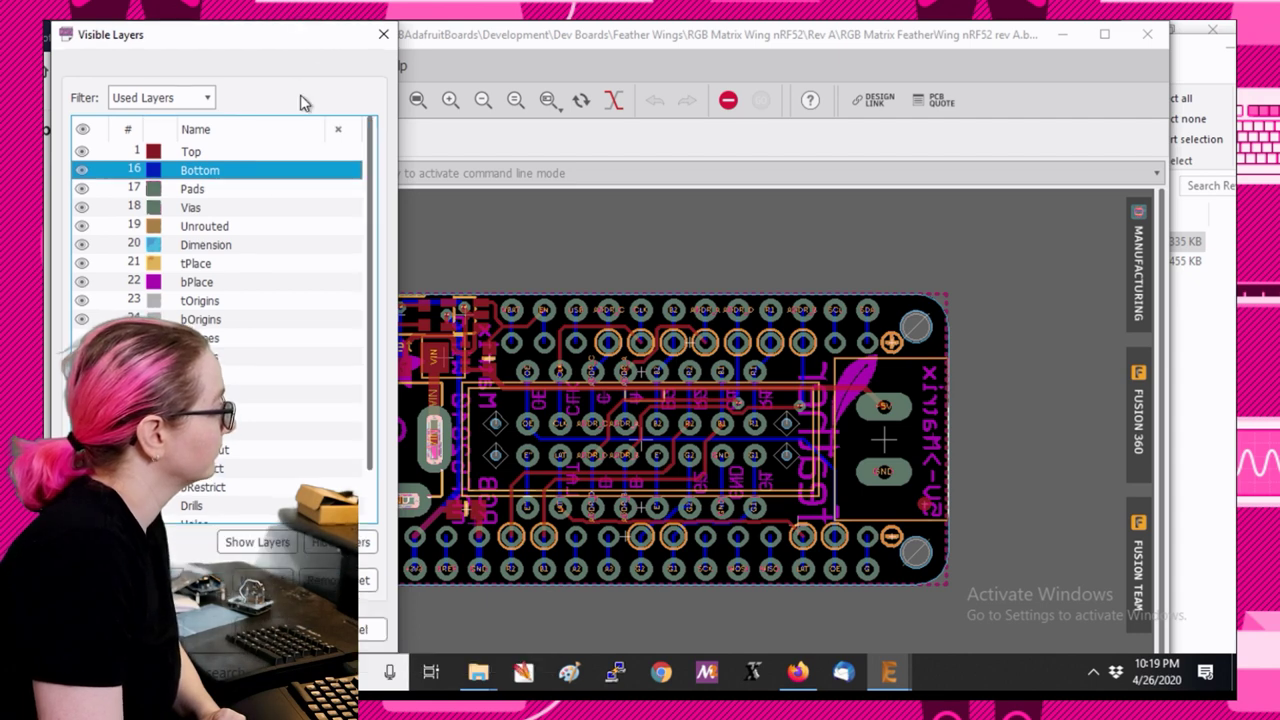
key("Return")
Group and copy the entire RGB Matrix FeatherWing nRF52 board, then switch back to naomi.brd.
scroll(300, 425, "down", 1)
scroll(290, 420, "up", 2)
scroll(272, 418, "down", 1)
scroll(331, 424, "down", 1)
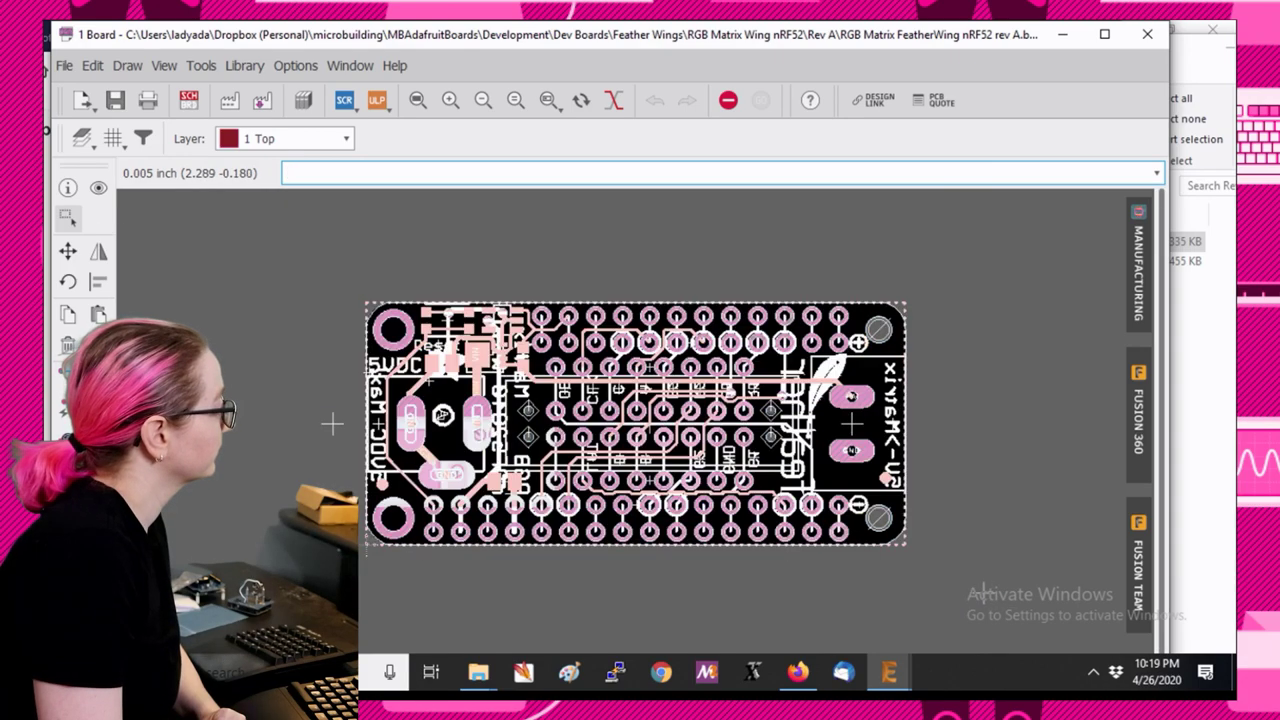
type("ratsnest")
key("Return")
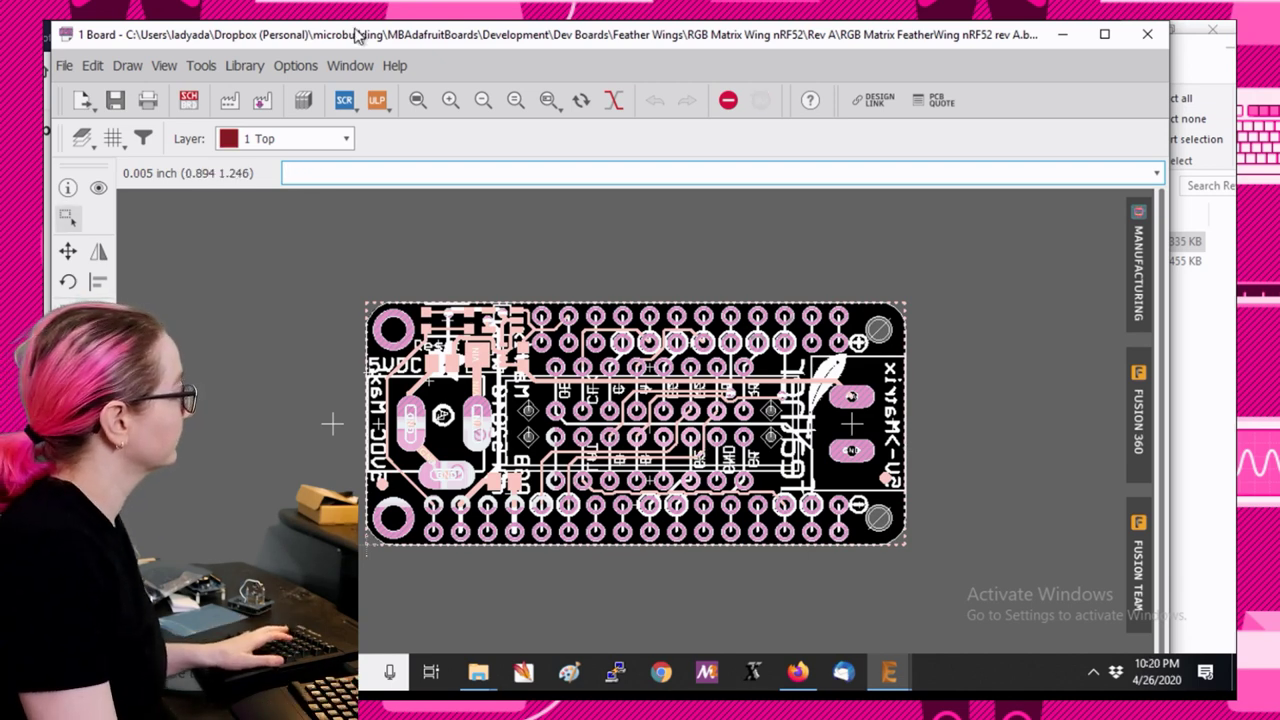
left_click_drag(353, 34, 678, 62)
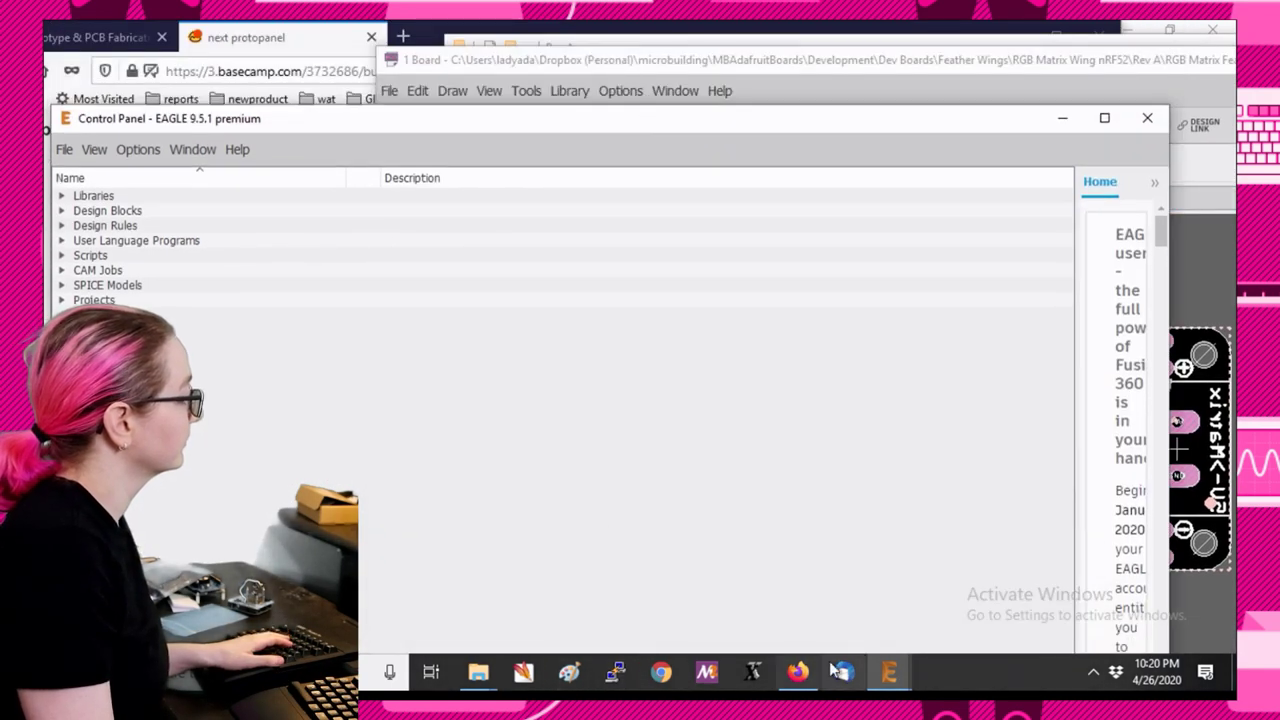
left_click(800, 676)
mouse_move(888, 672)
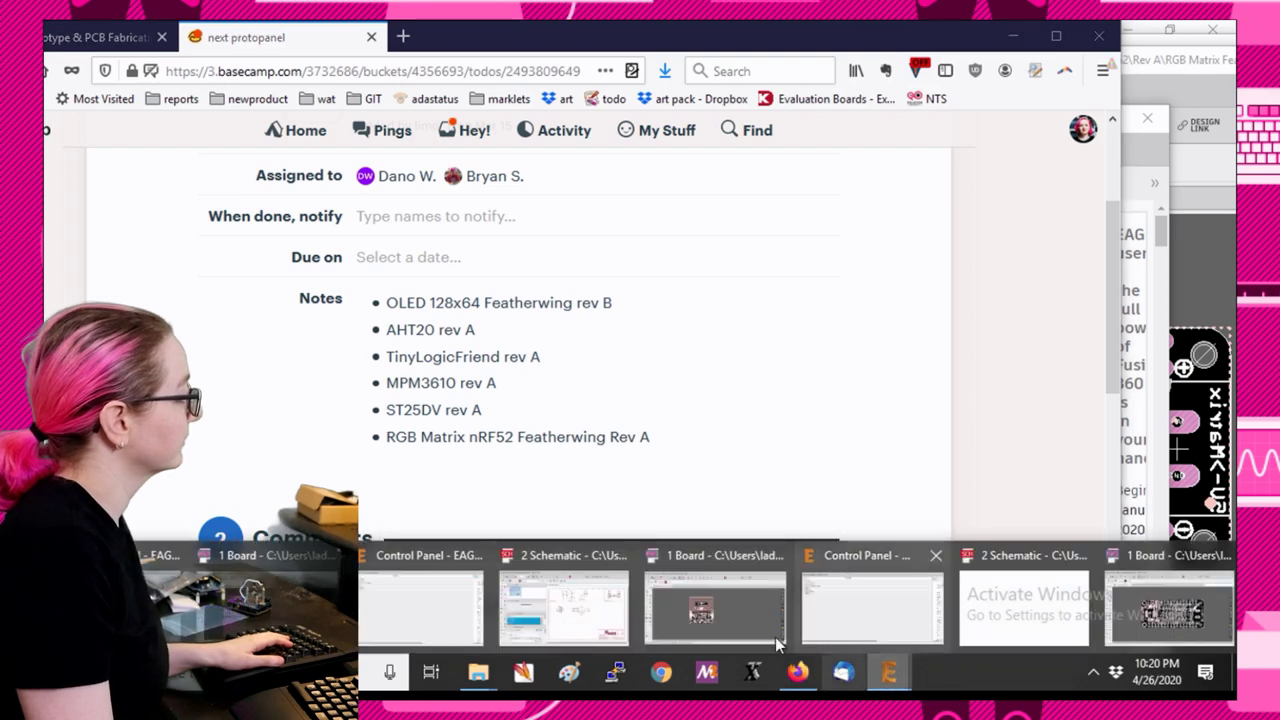
left_click(685, 612)
Group the TinyLogicFriend board, rotate it upright with its headers at the lower end, and place it just right of the MPM3610 board.
scroll(594, 351, "down", 2)
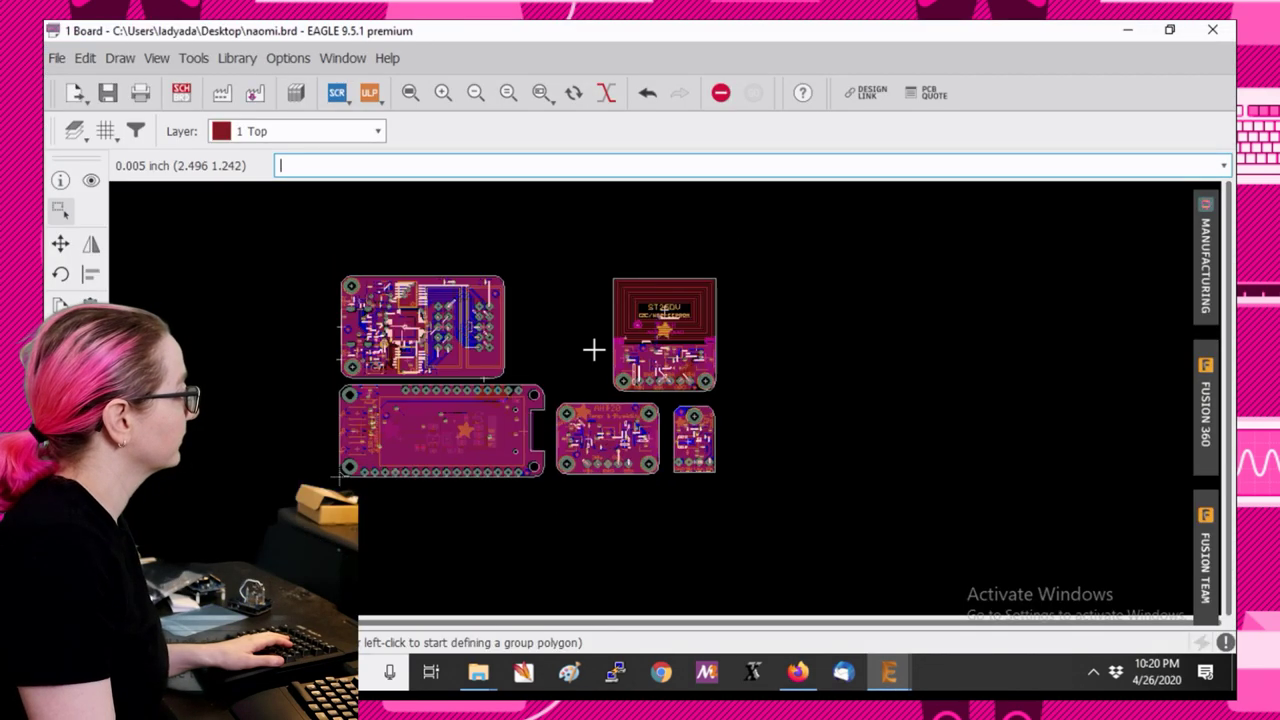
scroll(594, 351, "up", 2)
scroll(563, 403, "down", 3)
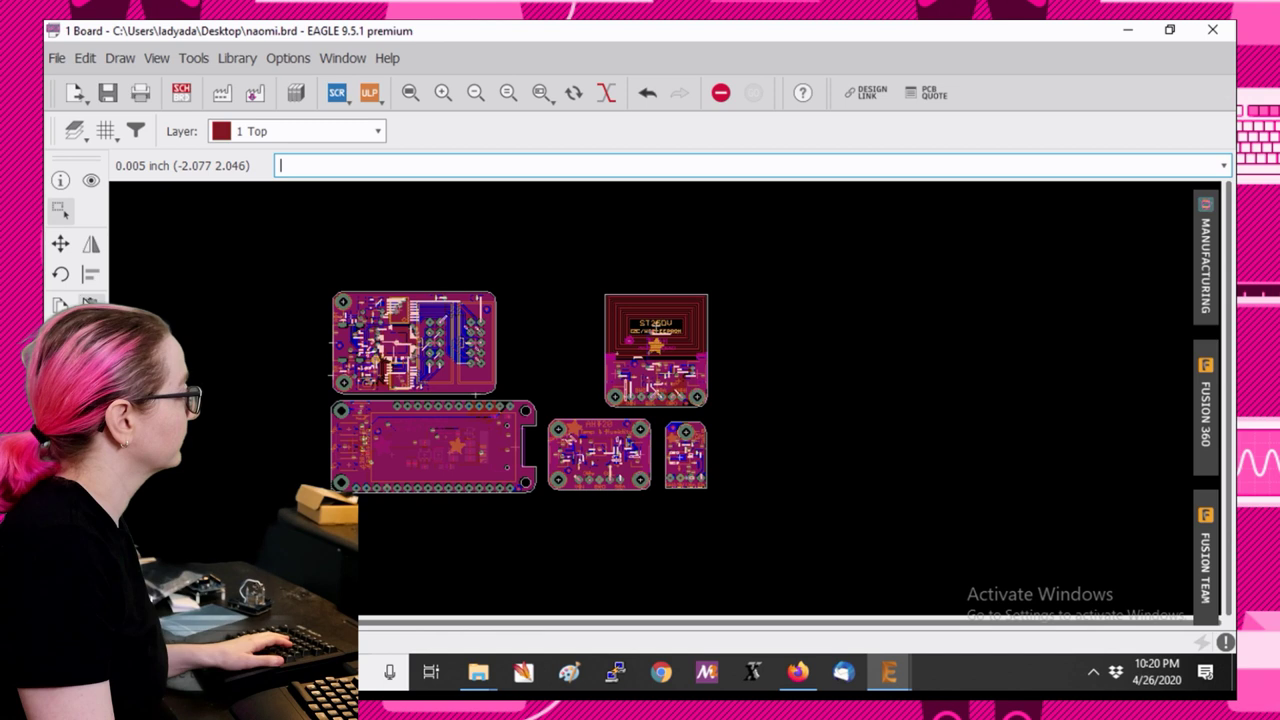
left_click(62, 244)
left_click_drag(287, 253, 527, 398)
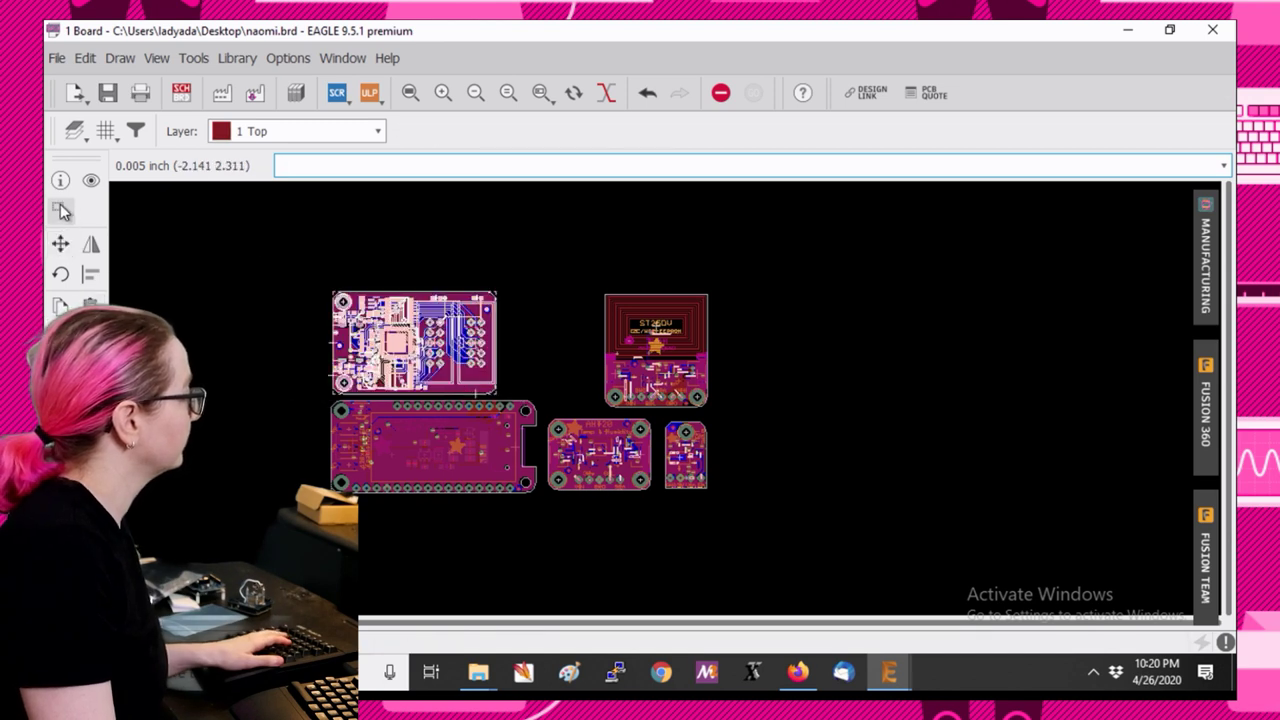
left_click(62, 244)
right_click(470, 350, "ctrl")
right_click(786, 437)
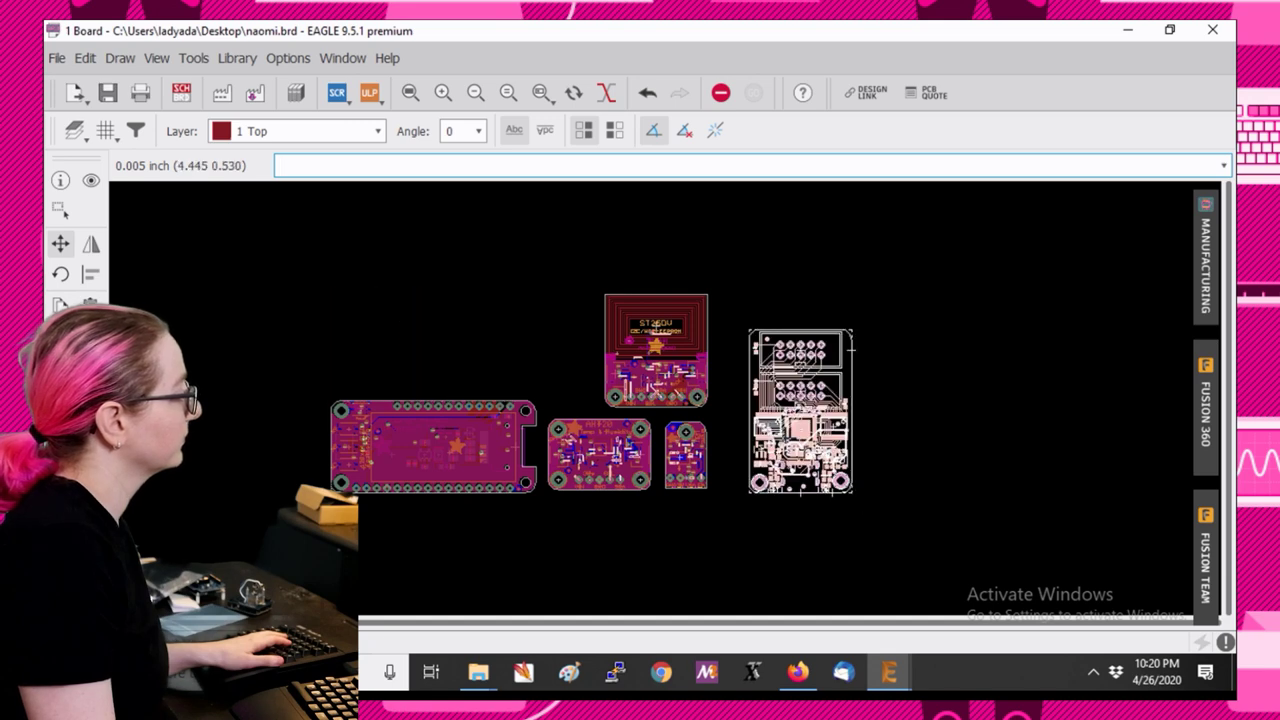
left_click(782, 379)
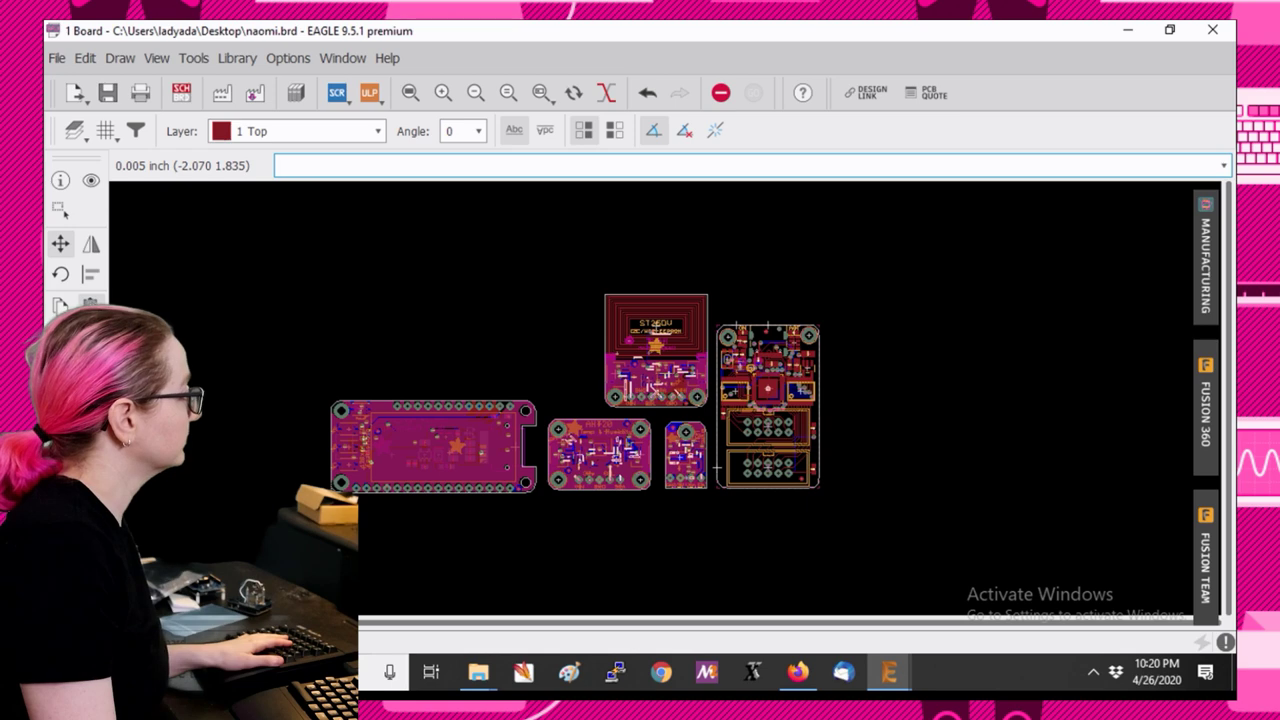
Paste the RGB Matrix FeatherWing above the OLED FeatherWing and overwrite the conflicting net class with the one from the buffer.
key("ctrl+v")
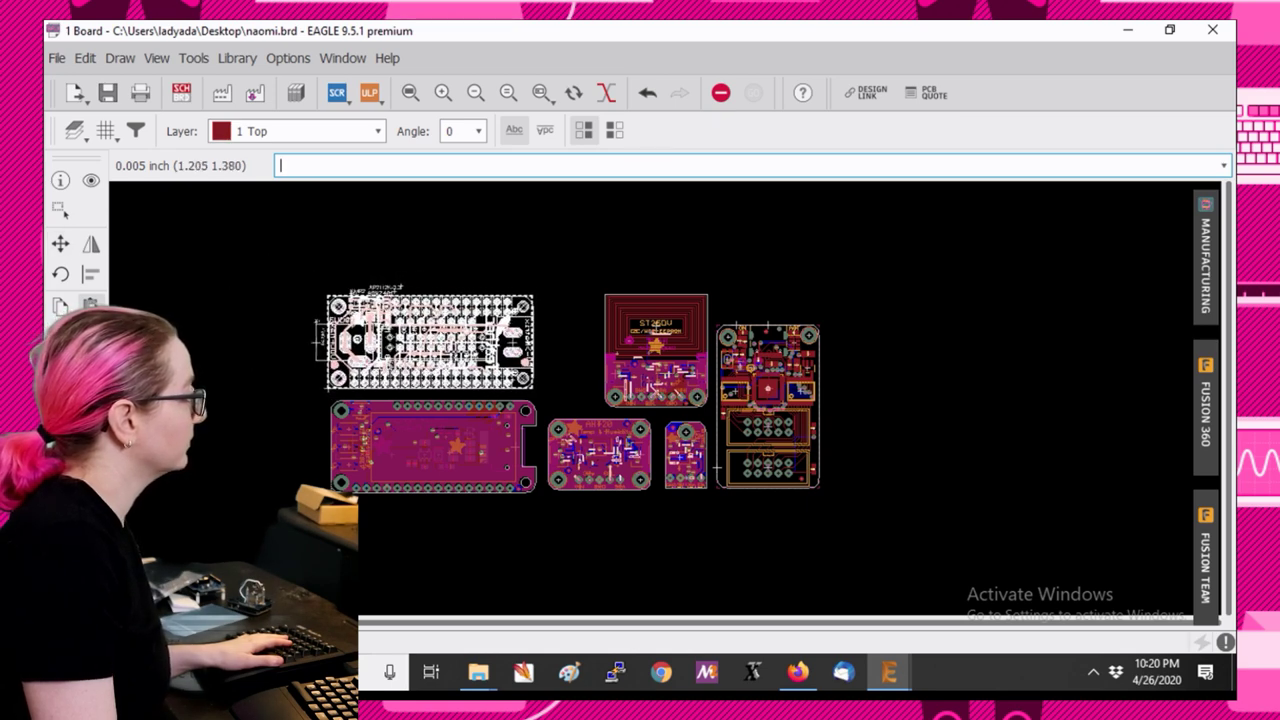
left_click(452, 351)
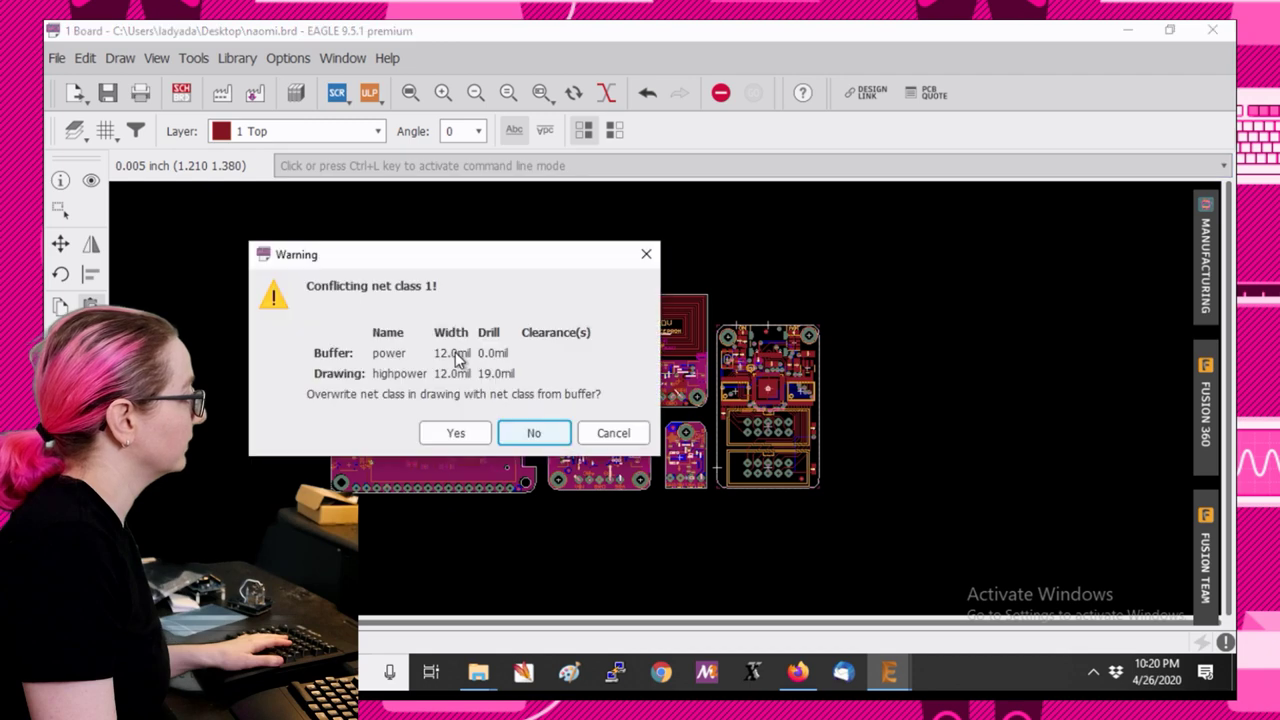
left_click(457, 433)
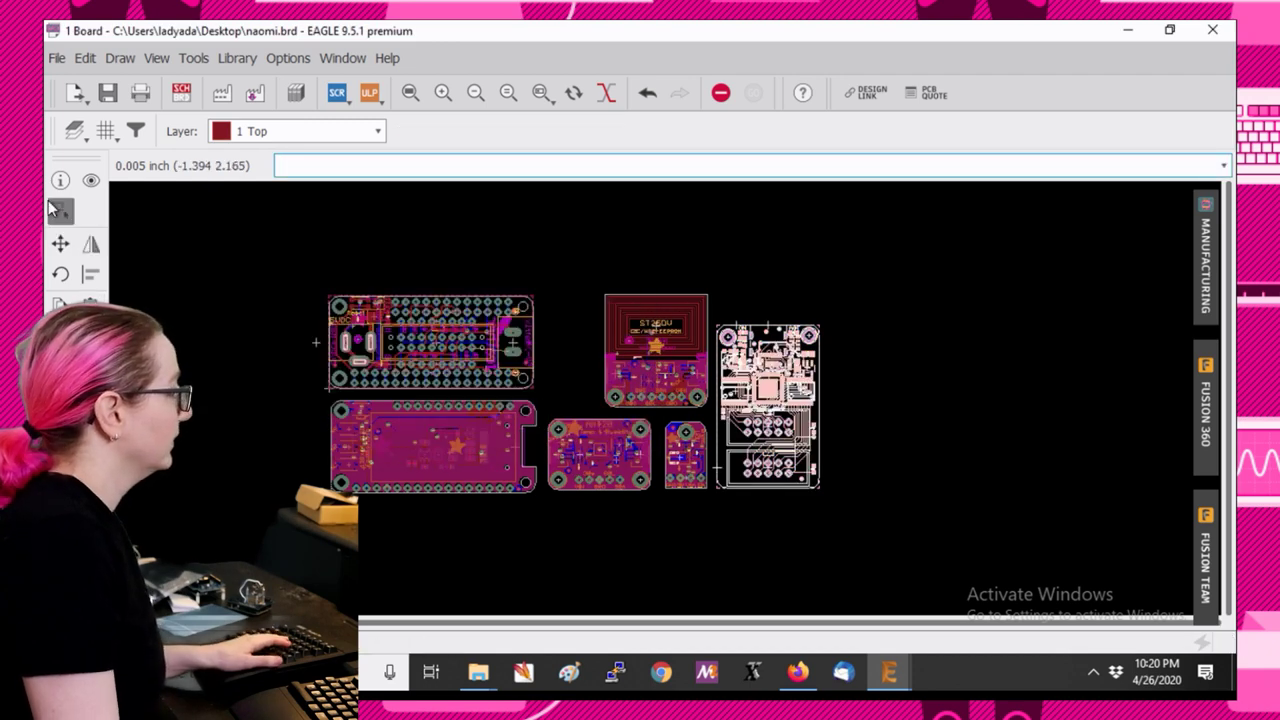
Group the ST25DV board and move it beside the RGB Matrix FeatherWing, directly above the AHT20 board.
left_click_drag(579, 285, 707, 411)
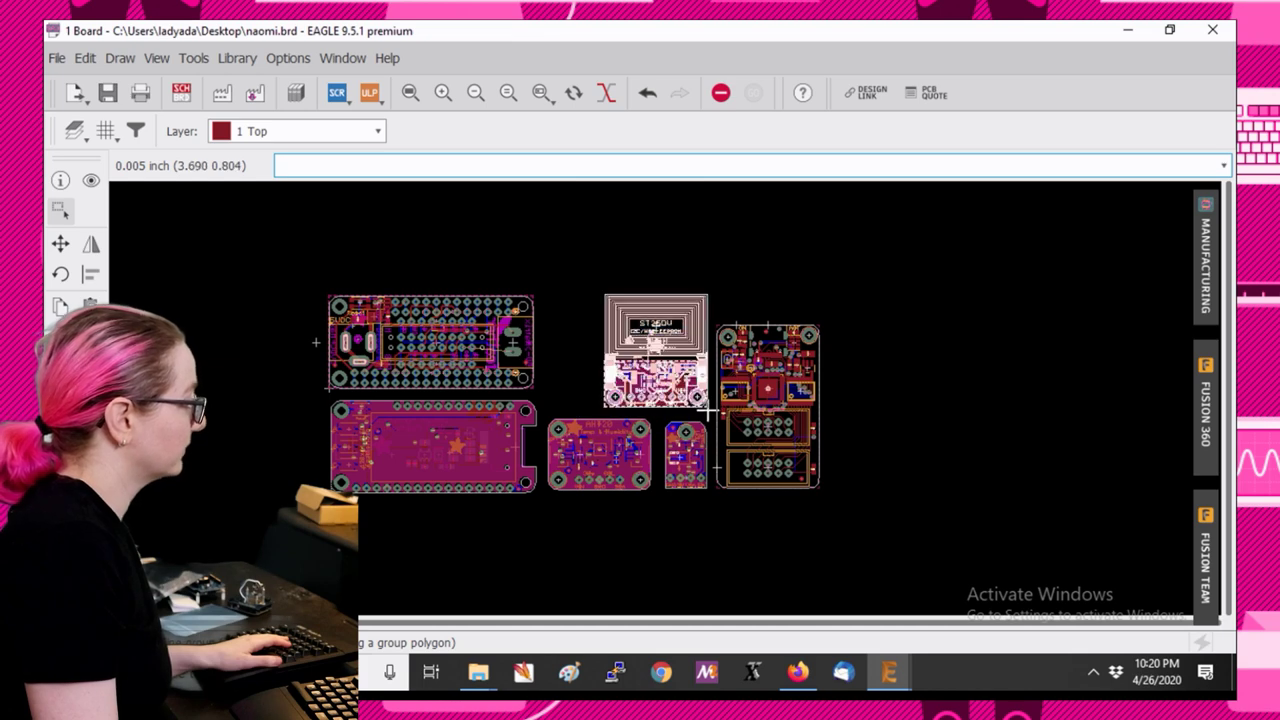
left_click(60, 244)
right_click(655, 350, "ctrl")
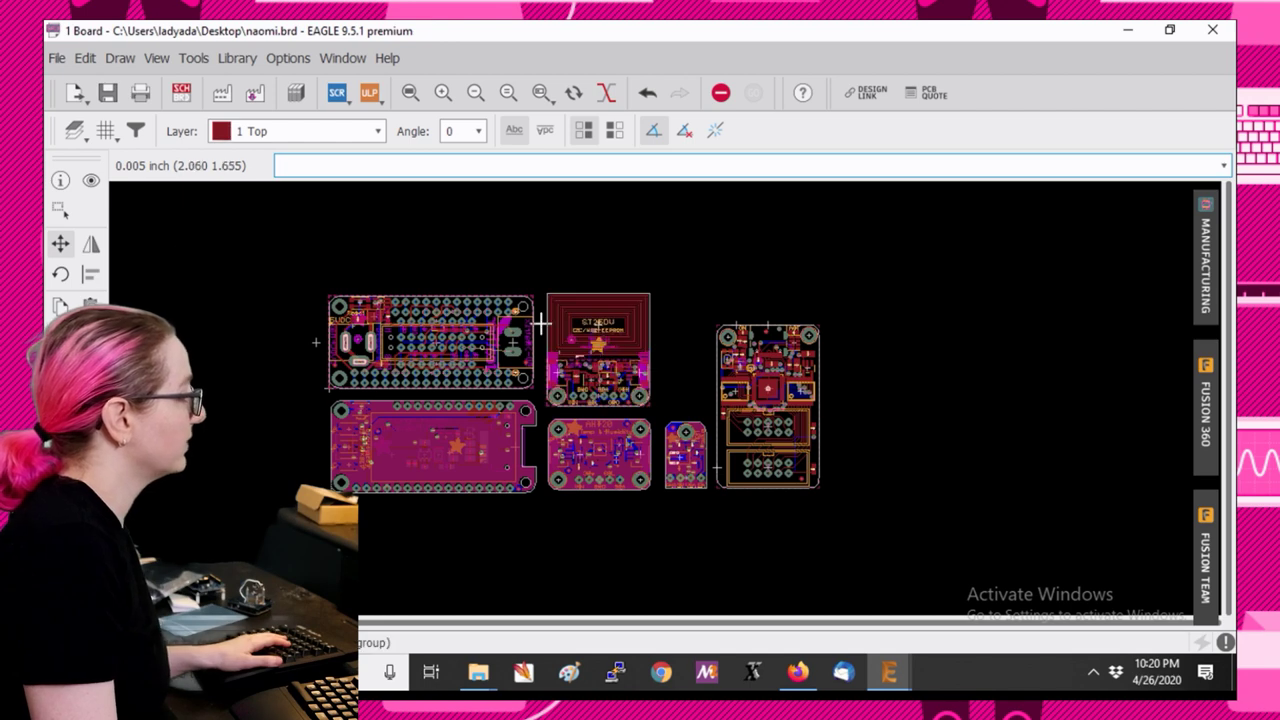
left_click(60, 210)
left_click_drag(655, 414, 711, 504)
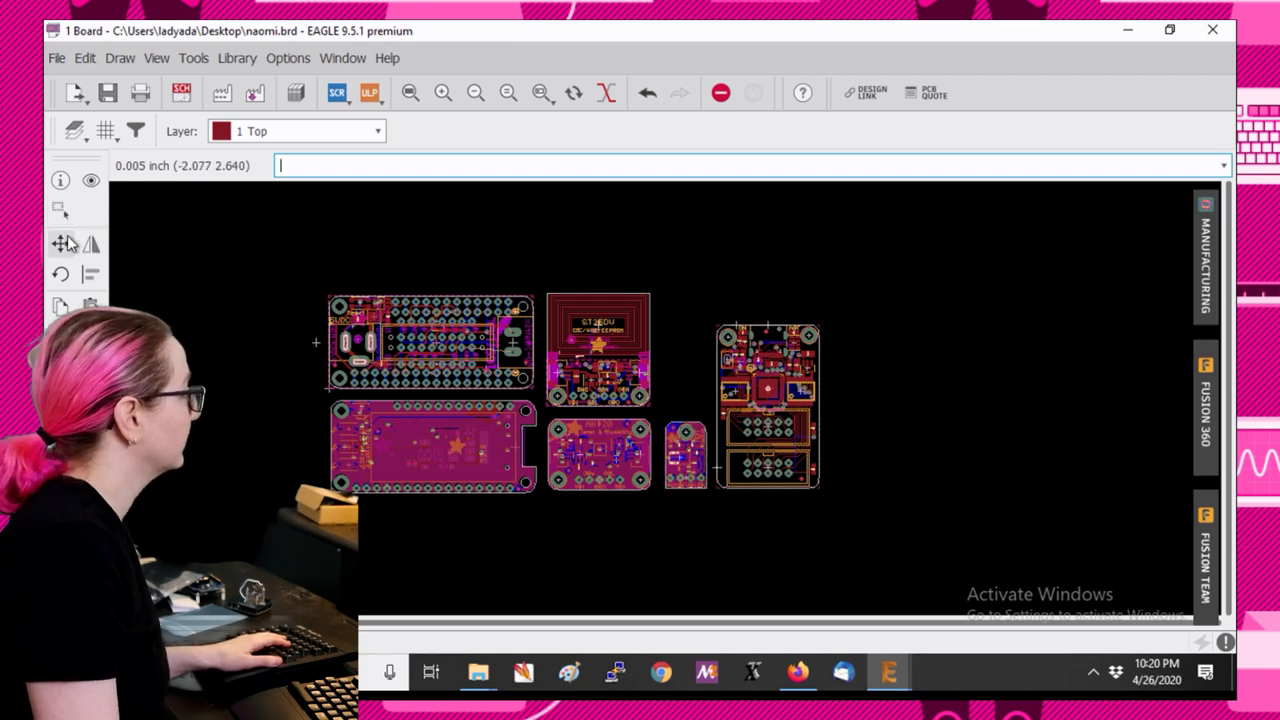
left_click(66, 244)
Group the MPM3610 board, rotate it sideways and place it directly above the TinyLogicFriend board.
left_click(56, 211)
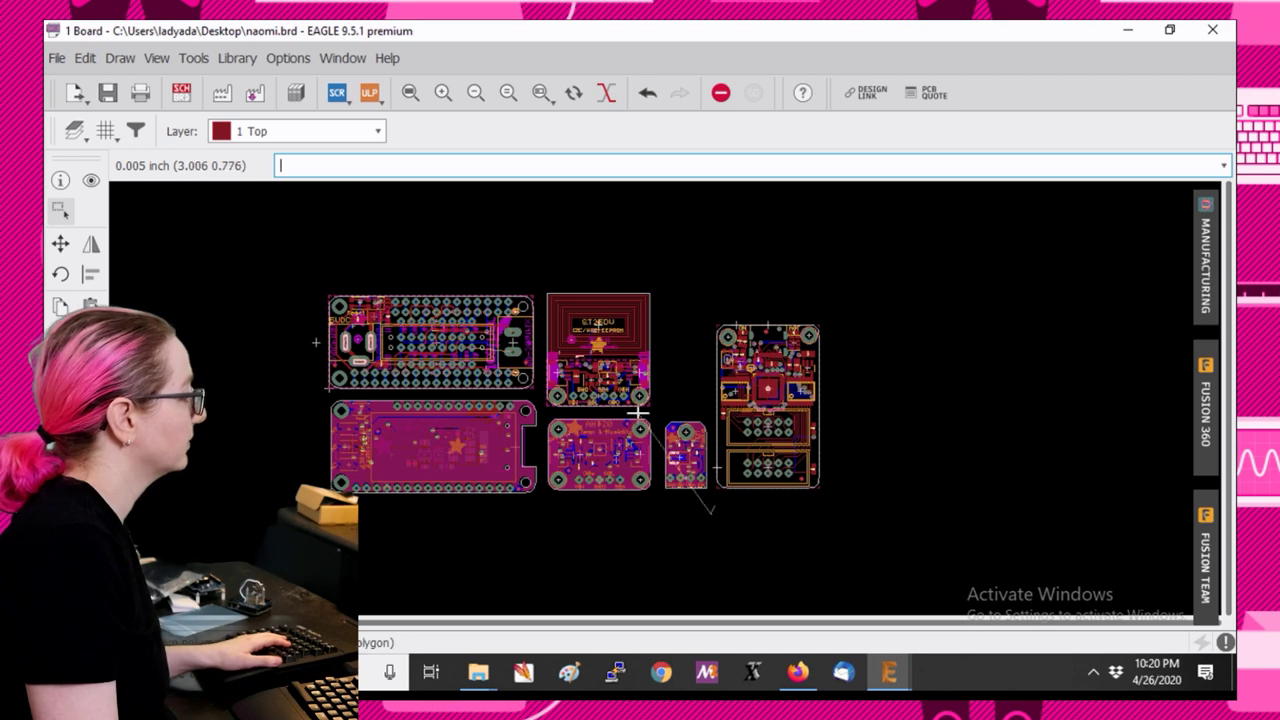
left_click_drag(660, 414, 714, 529)
left_click(60, 244)
right_click(686, 457, "ctrl")
right_click(795, 300)
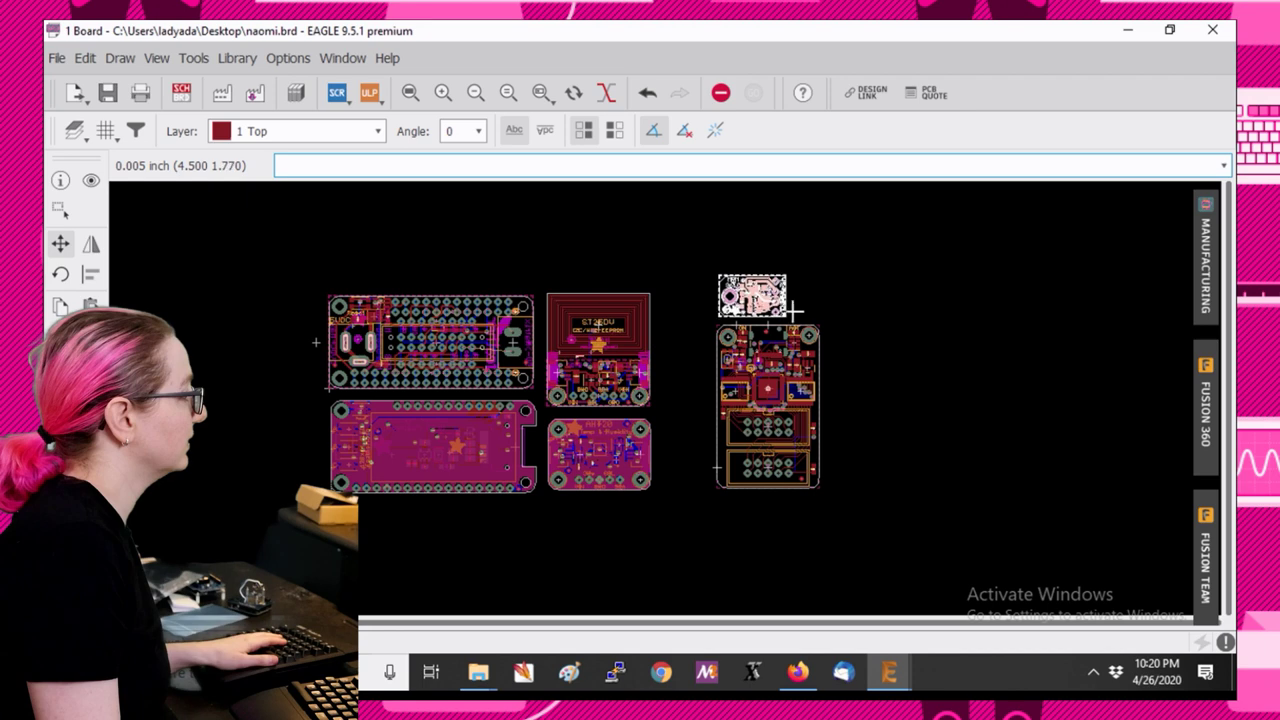
left_click(805, 311)
Group the MPM3610 and TinyLogicFriend boards and move them together right next to the ST25DV and AHT20 boards.
left_click(59, 210)
left_click_drag(632, 252, 742, 296)
left_click_drag(689, 223, 821, 547)
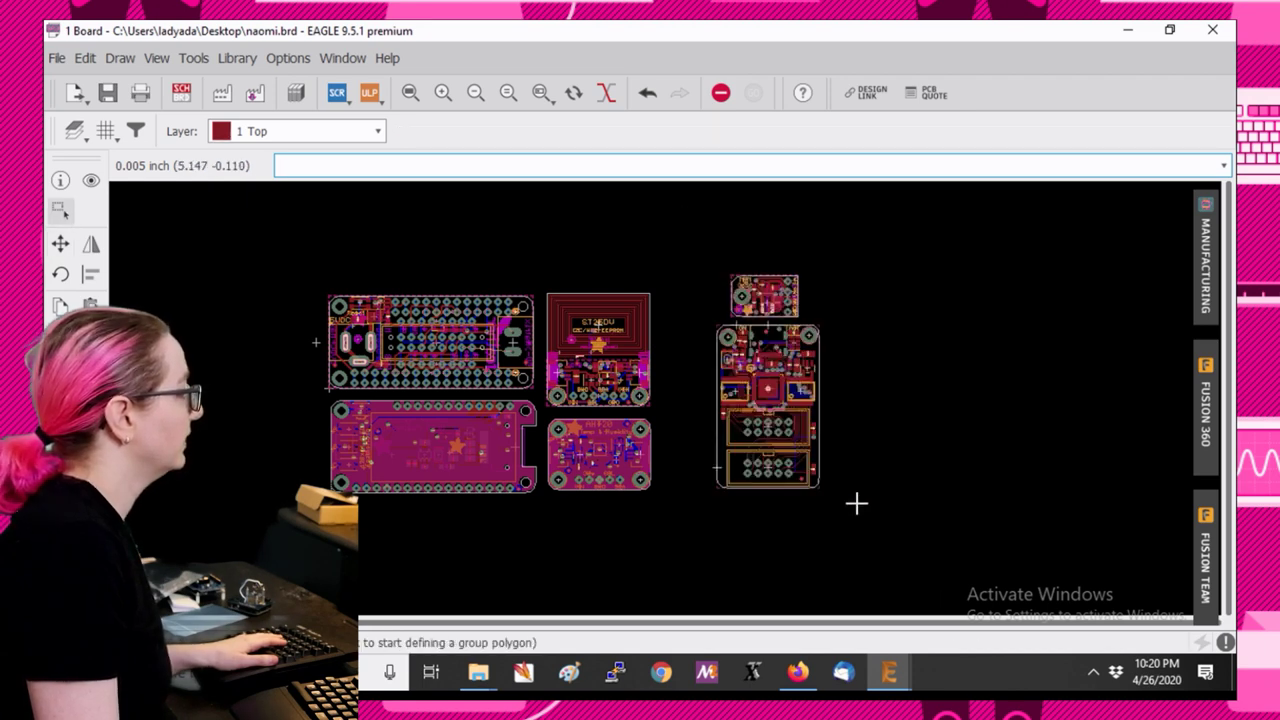
left_click(60, 241)
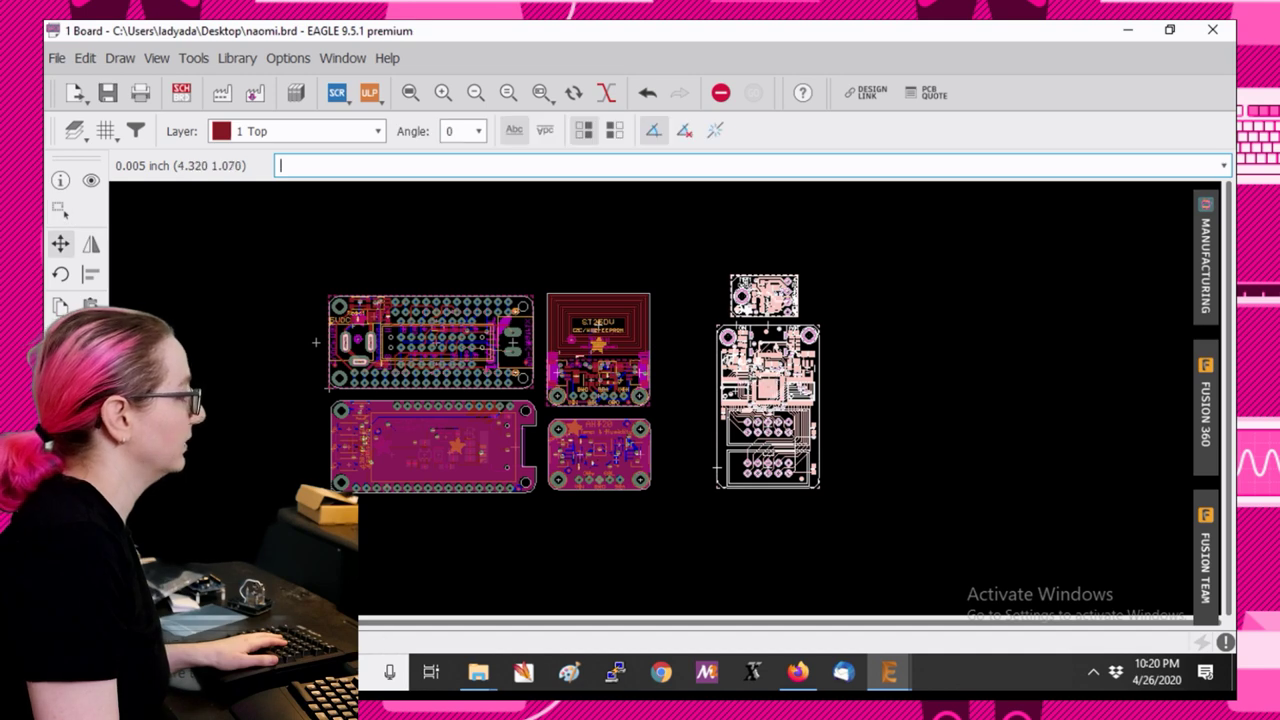
right_click(716, 466, "ctrl")
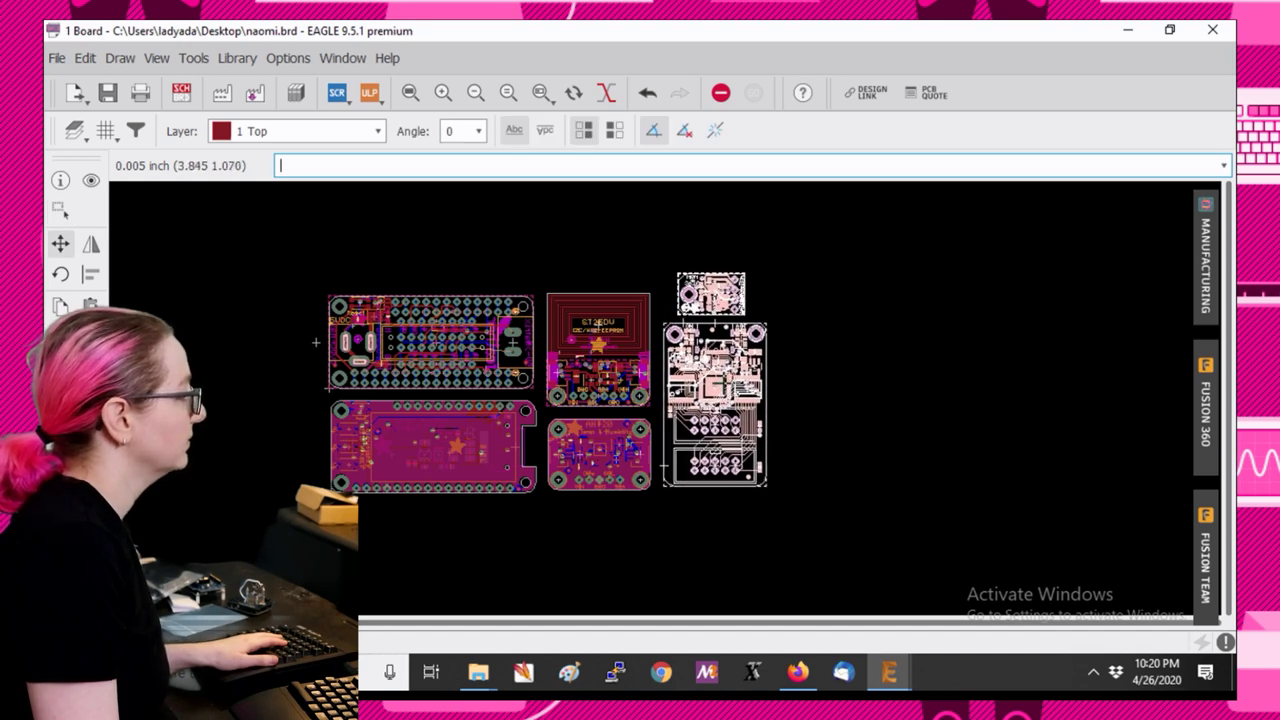
left_click(664, 465)
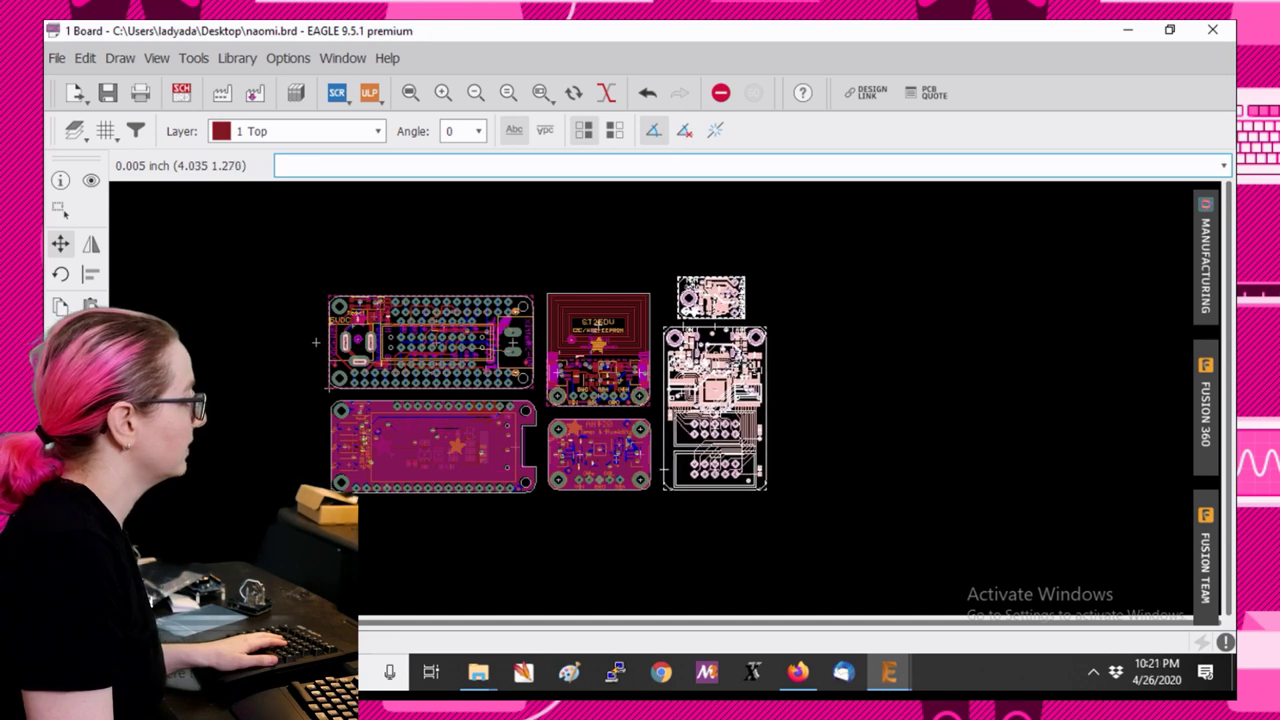
left_click(735, 359)
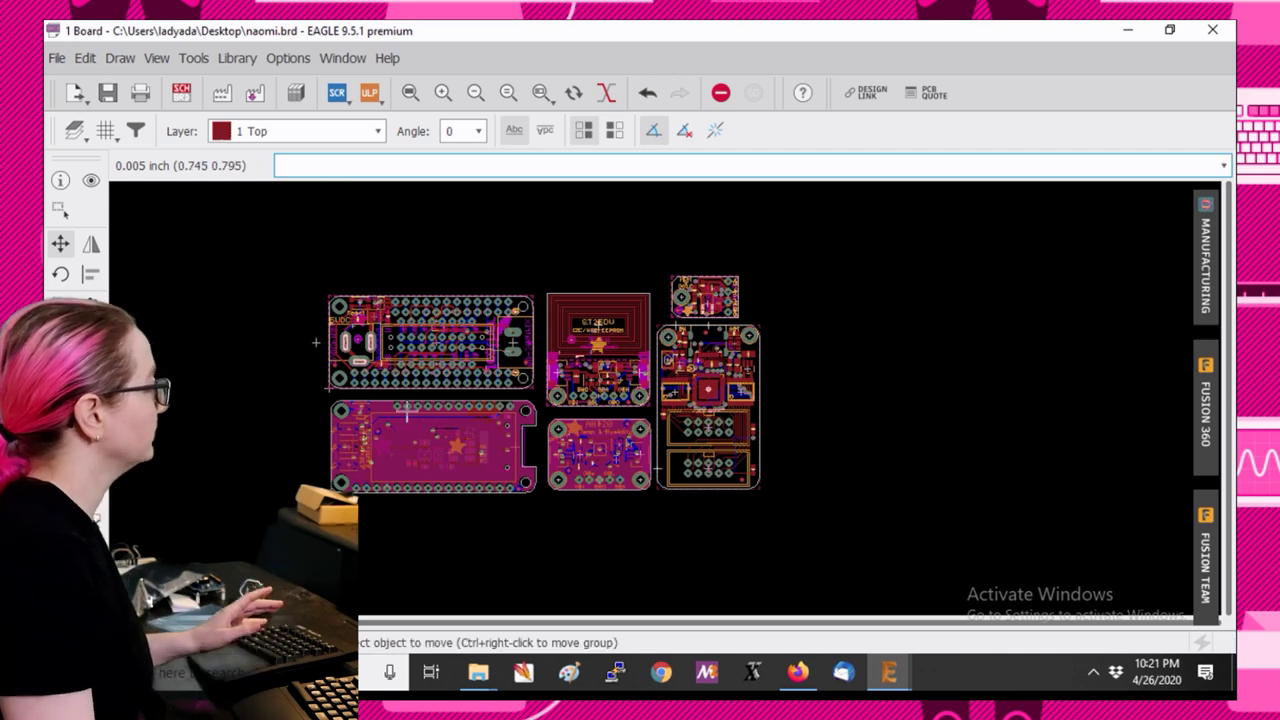
Exit the board editor, close the remaining EAGLE windows and minimise the browser with the protopanel list.
left_click(56, 60)
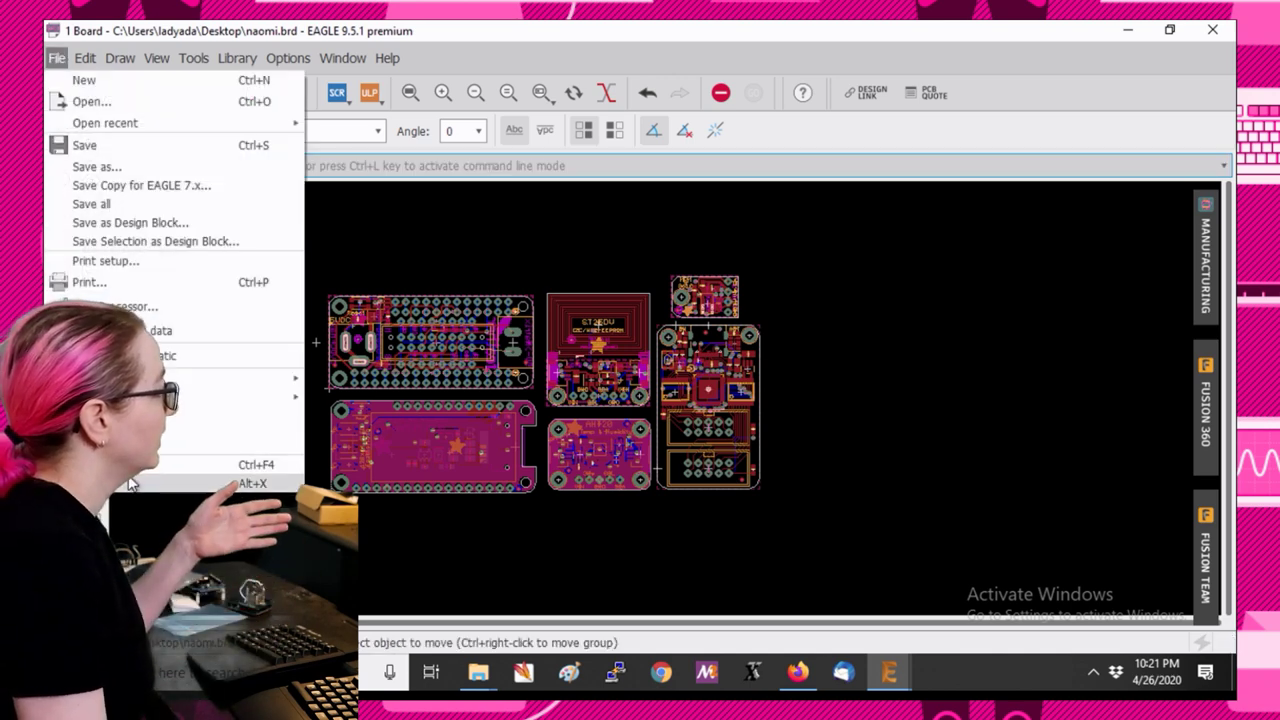
left_click(797, 672)
mouse_move(889, 672)
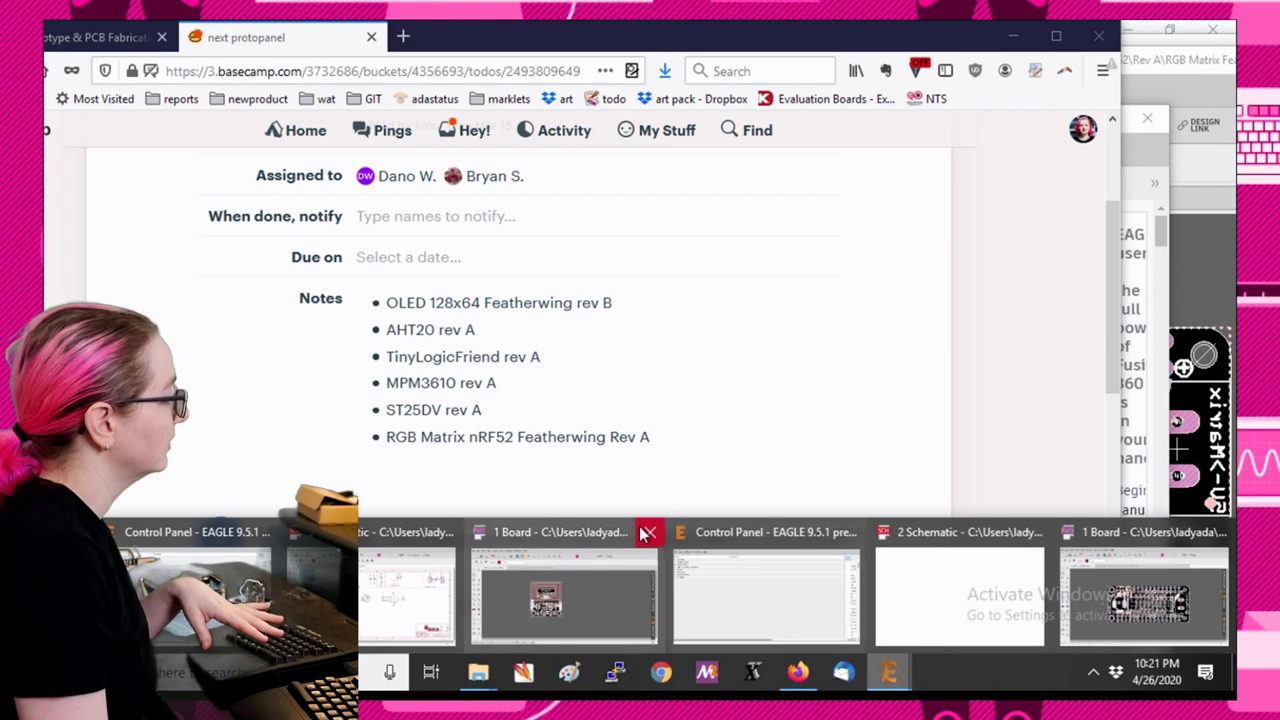
middle_click(795, 534)
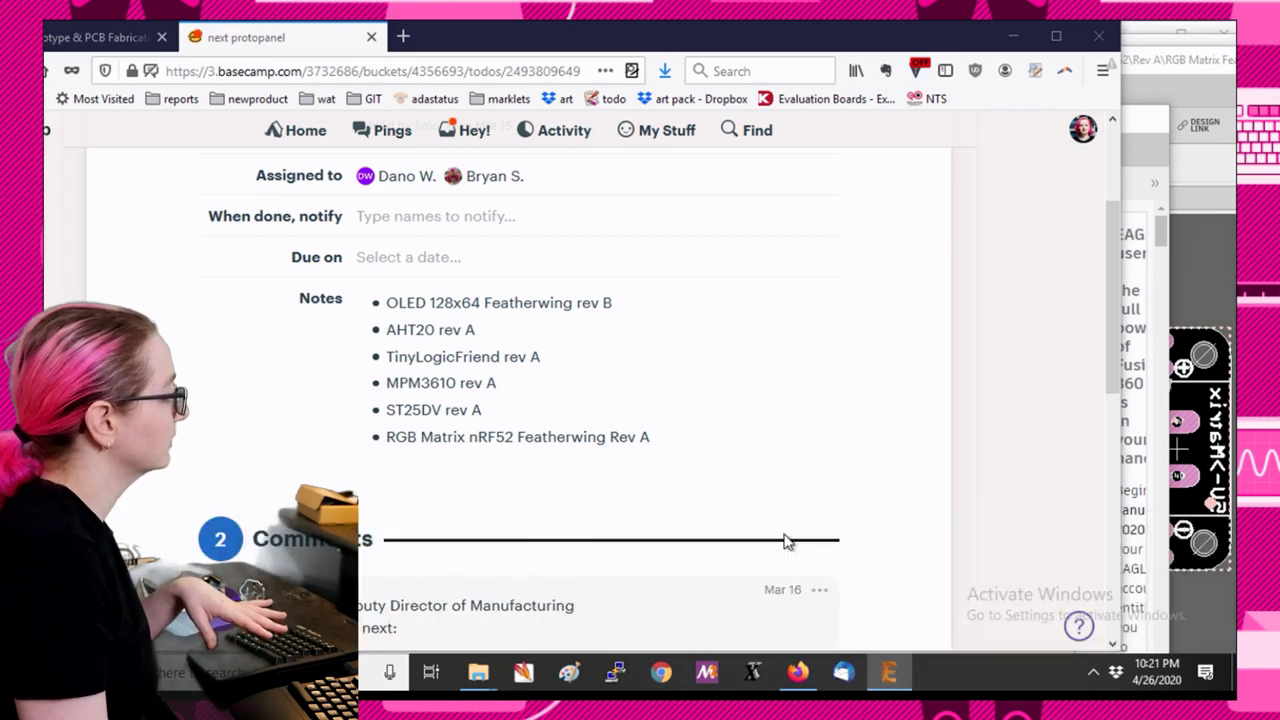
left_click(1008, 38)
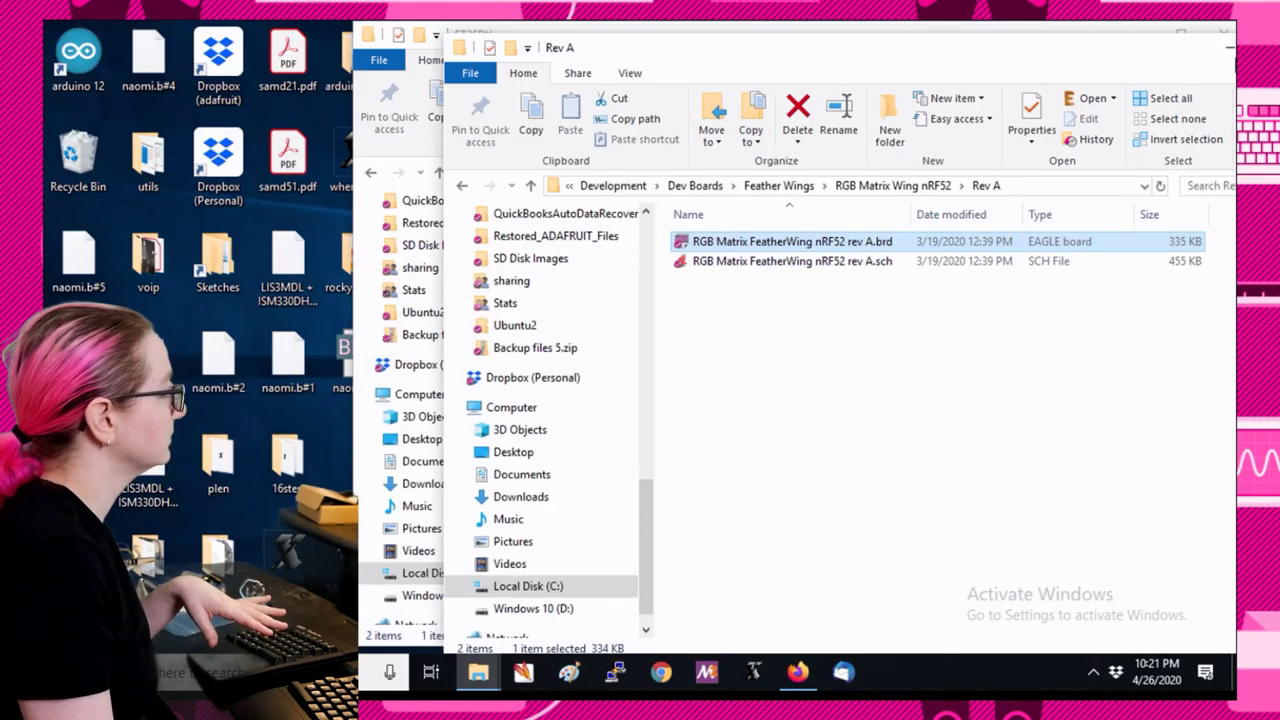
Close the leftover file explorer windows, including the RGB Matrix FeatherWing Rev A folder, to clear the desktop.
left_click(1225, 47)
left_click(1124, 55)
left_click(1124, 55)
left_click(1124, 55)
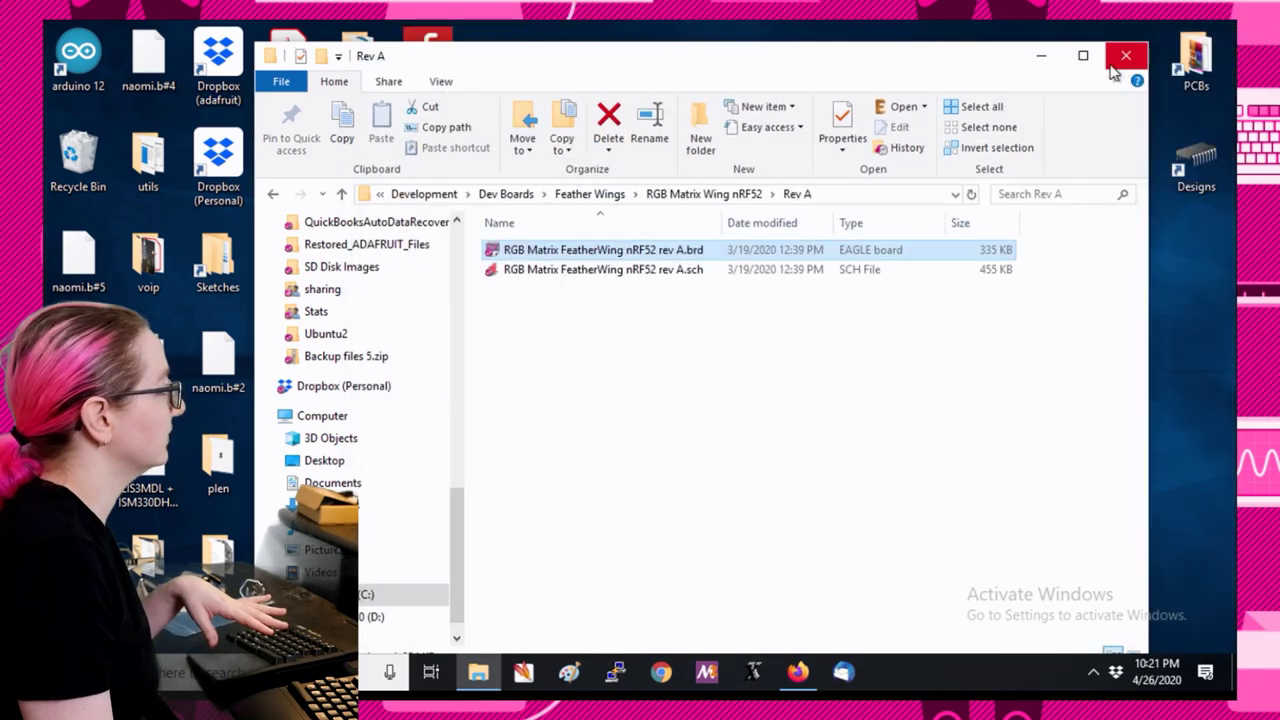
left_click(1124, 58)
Reopen naomi.brd from the desktop, maximise its board window and bring all the panel's boards into view.
double_click(355, 369)
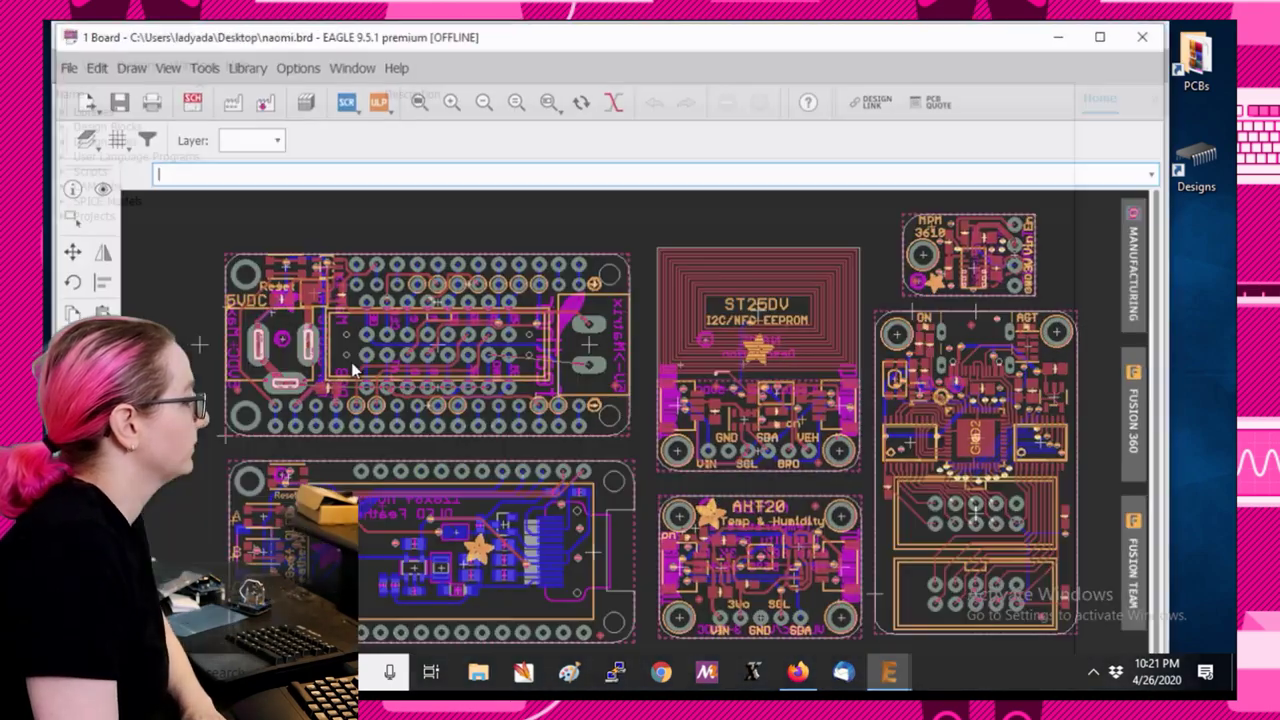
scroll(857, 358, "down", 3)
scroll(810, 312, "up", 2)
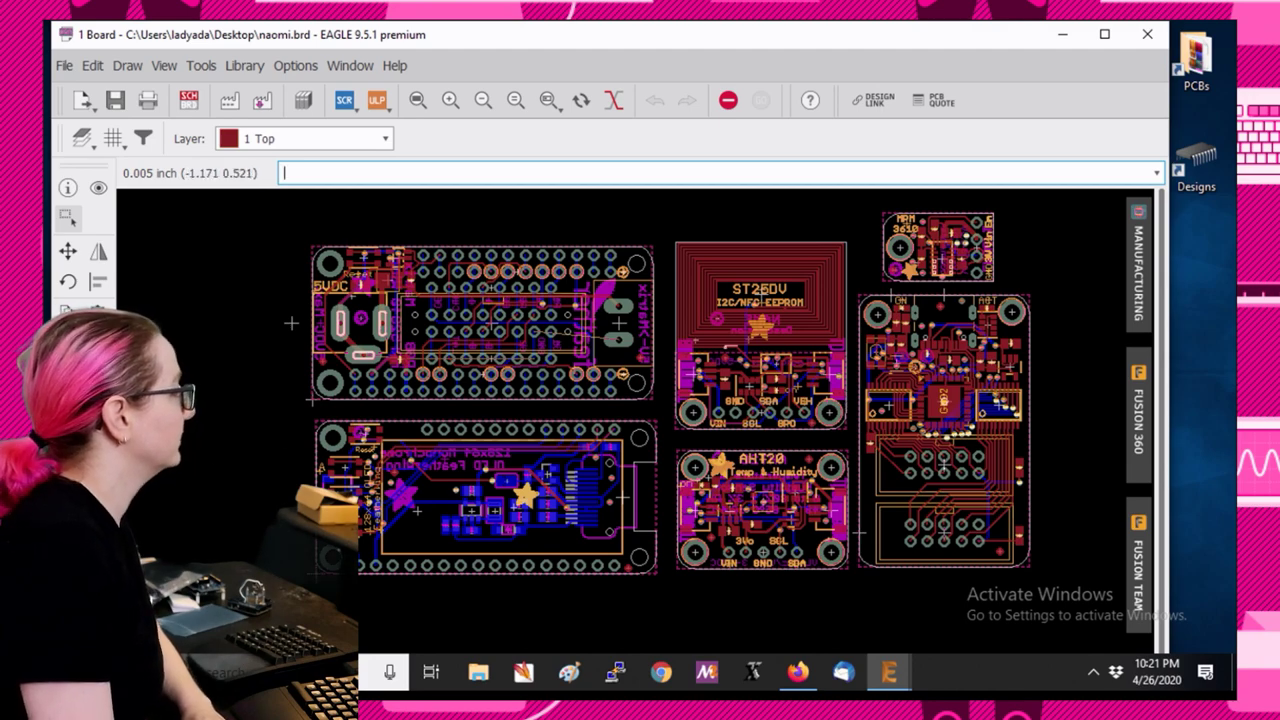
left_click(1105, 34)
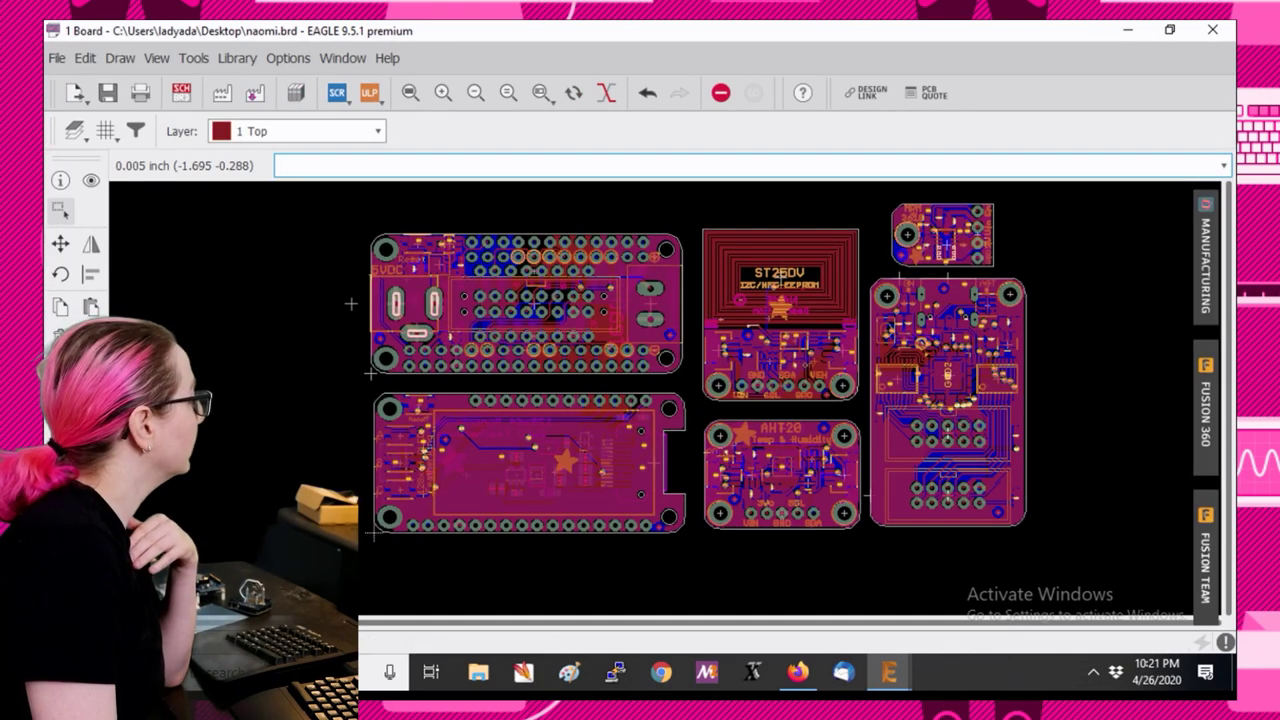
Review the distance, clearance, layer and size design rules, and run the design rule check on the whole panel.
left_click(75, 430)
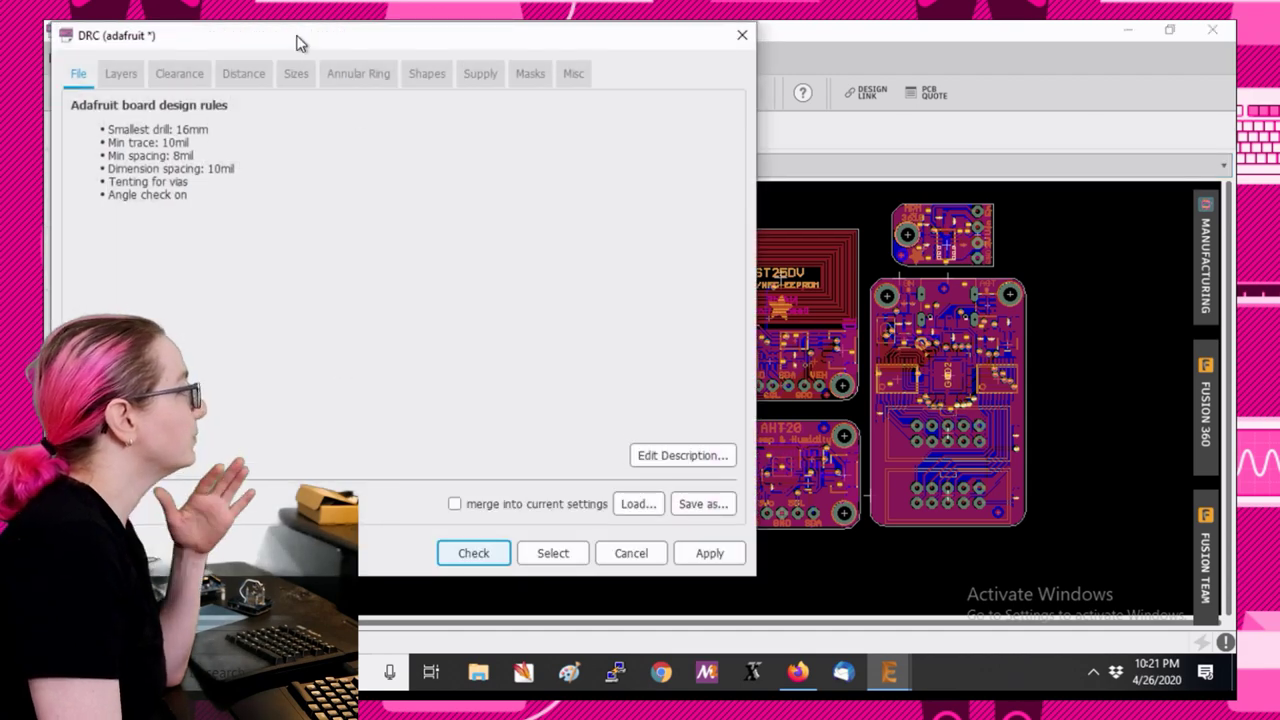
left_click_drag(296, 42, 764, 56)
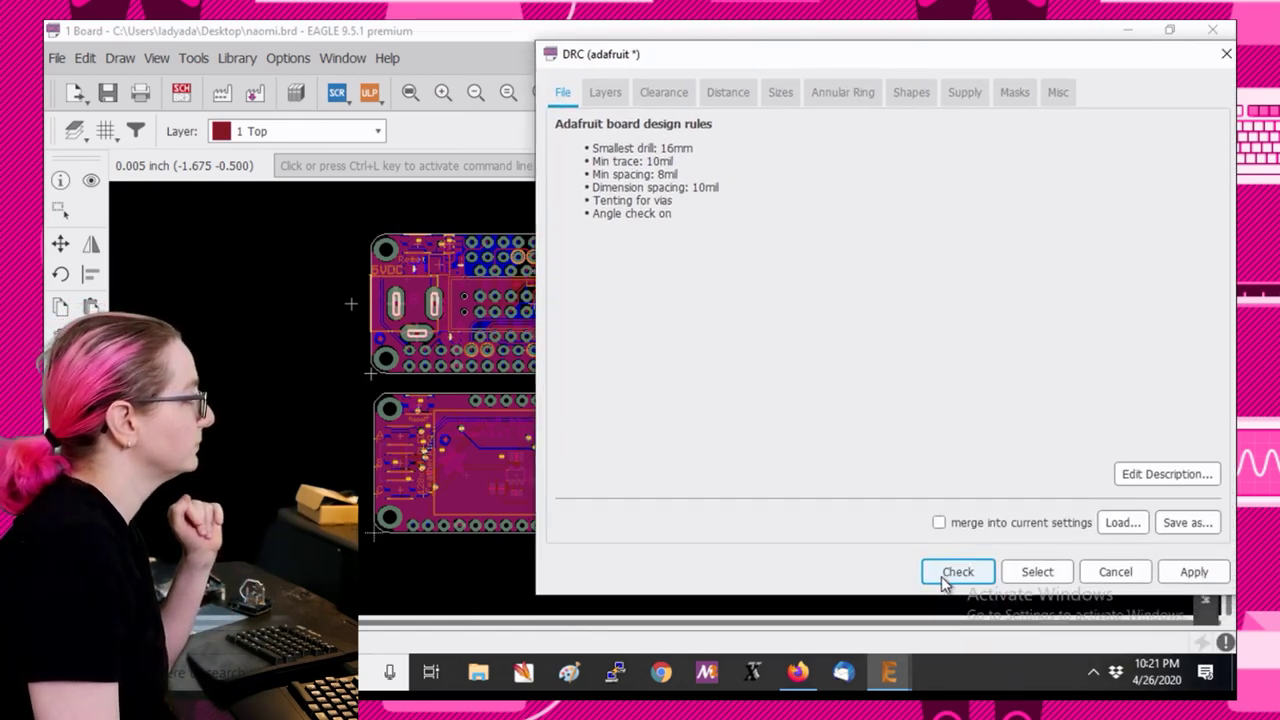
left_click(722, 94)
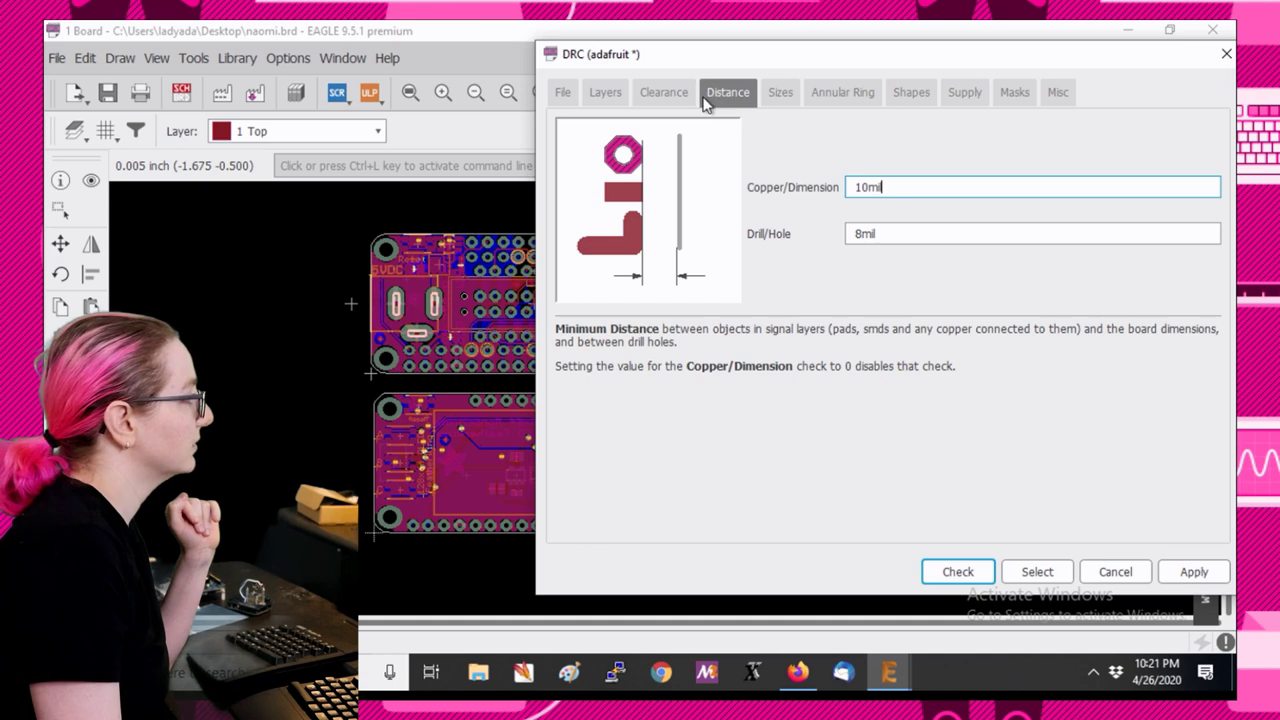
left_click(668, 93)
left_click(605, 93)
left_click(668, 93)
left_click(778, 95)
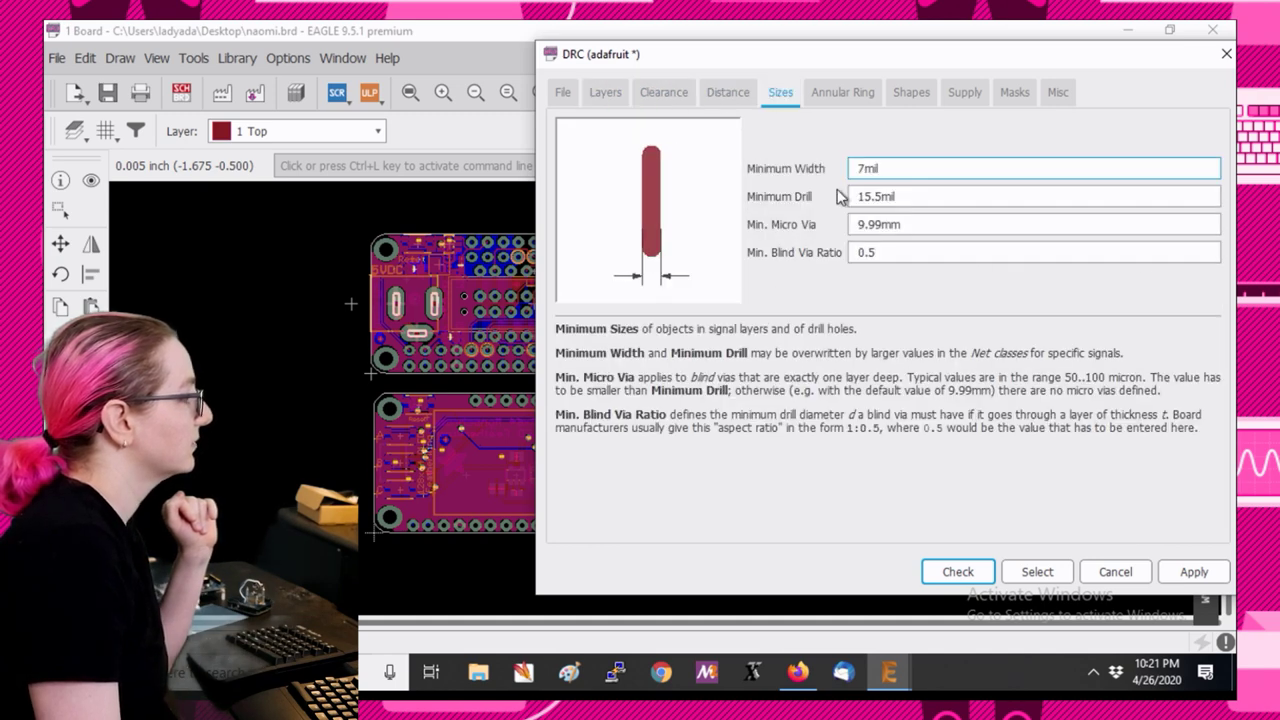
left_click(965, 573)
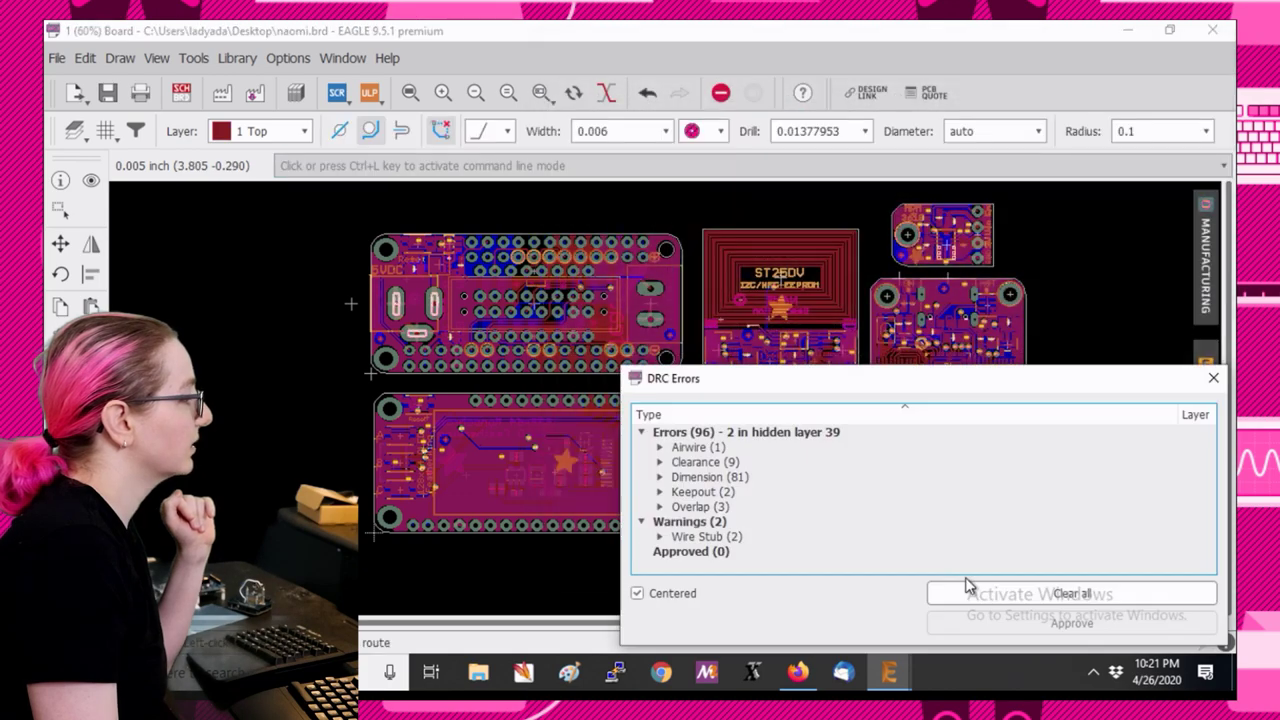
Locate the airwire error at the EN1 pad of the RGB Matrix FeatherWing and route its missing connection.
double_click(735, 448)
left_click(732, 463)
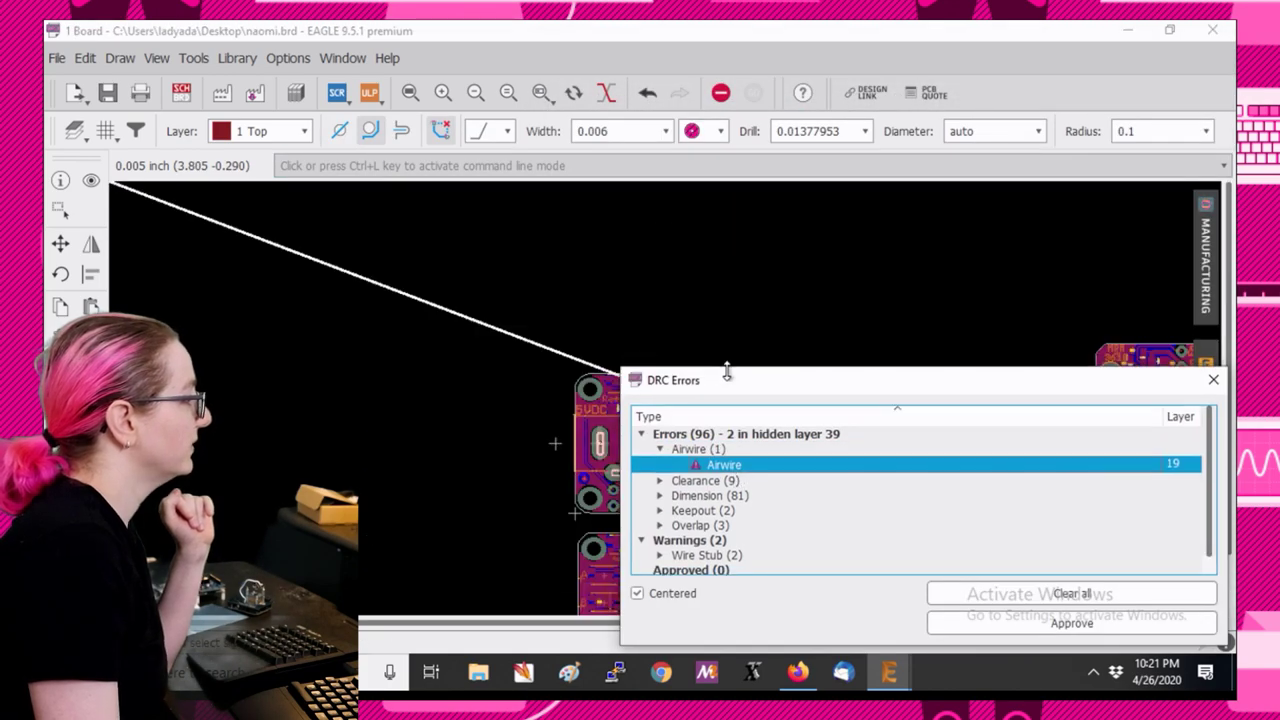
left_click_drag(740, 378, 1050, 373)
scroll(657, 390, "up", 3)
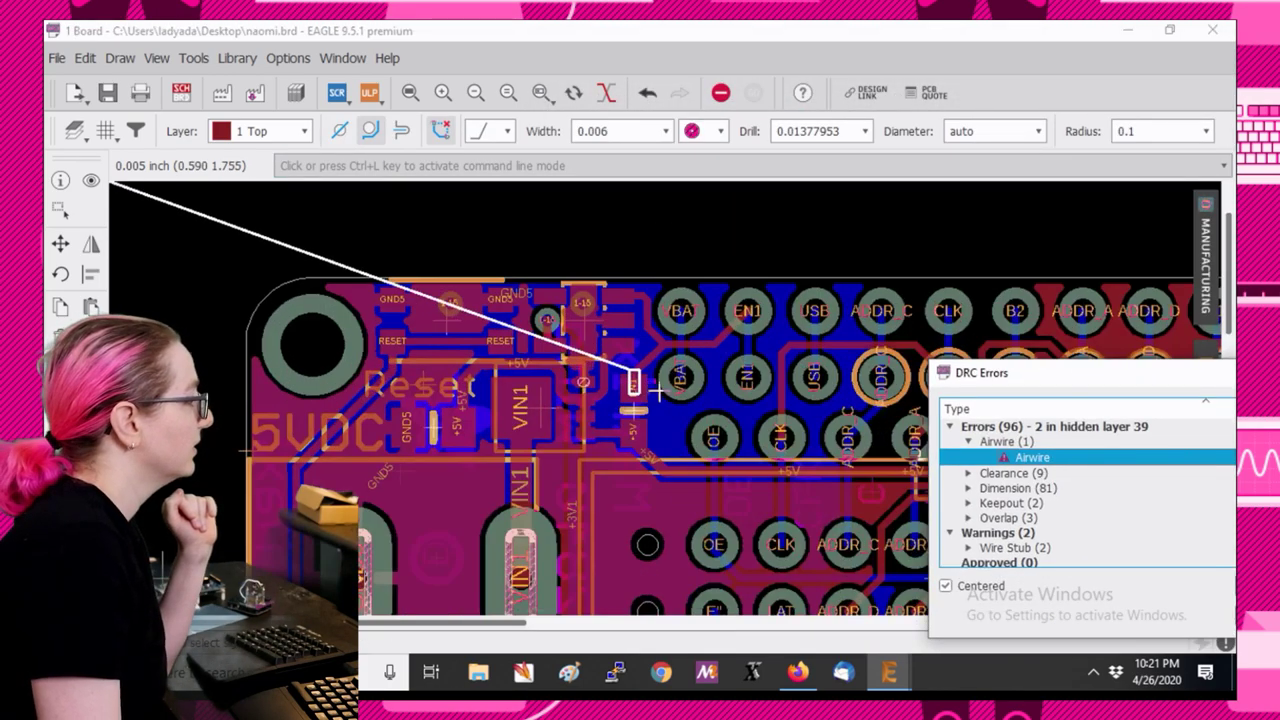
scroll(656, 390, "up", 4)
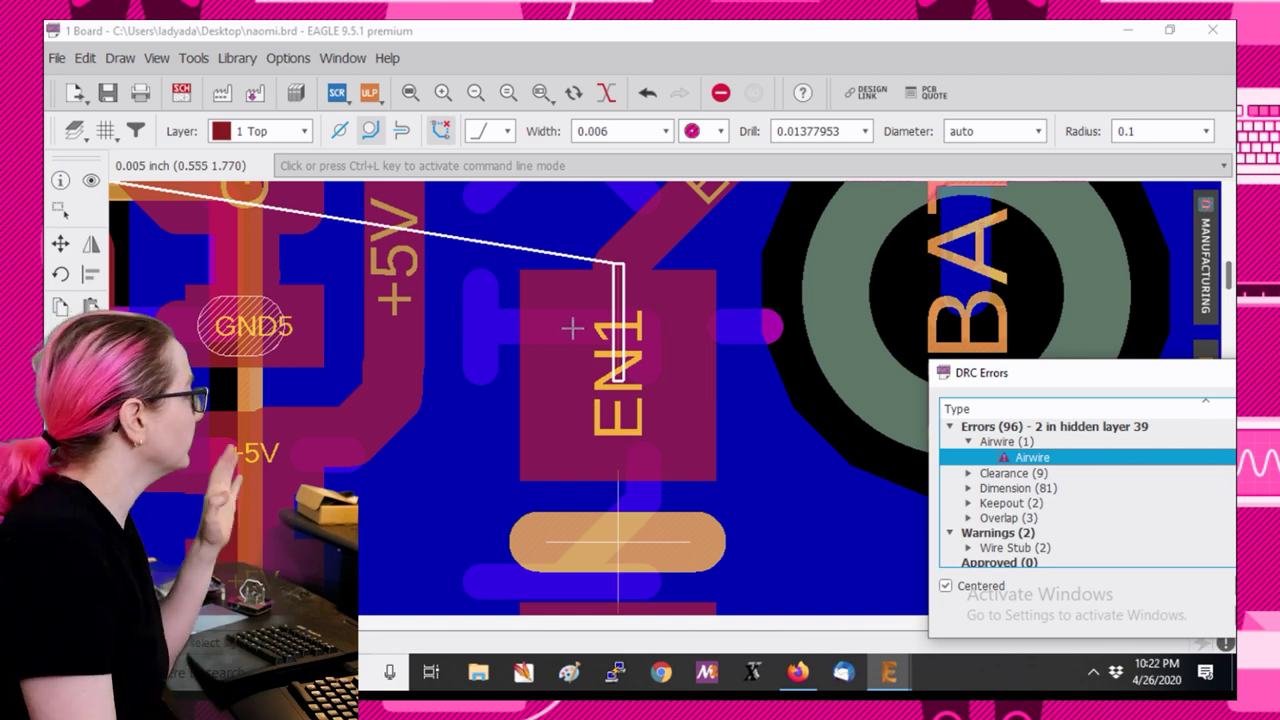
key("ctrl+l")
left_click(615, 390)
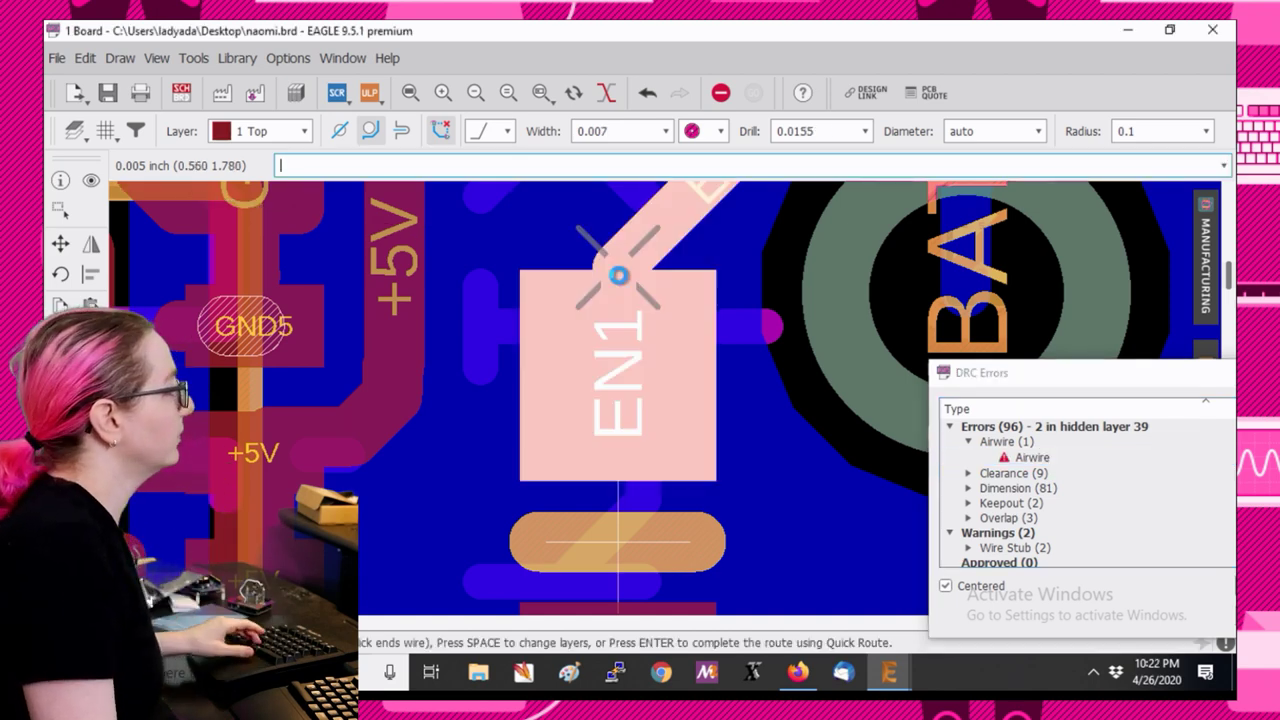
key("Escape")
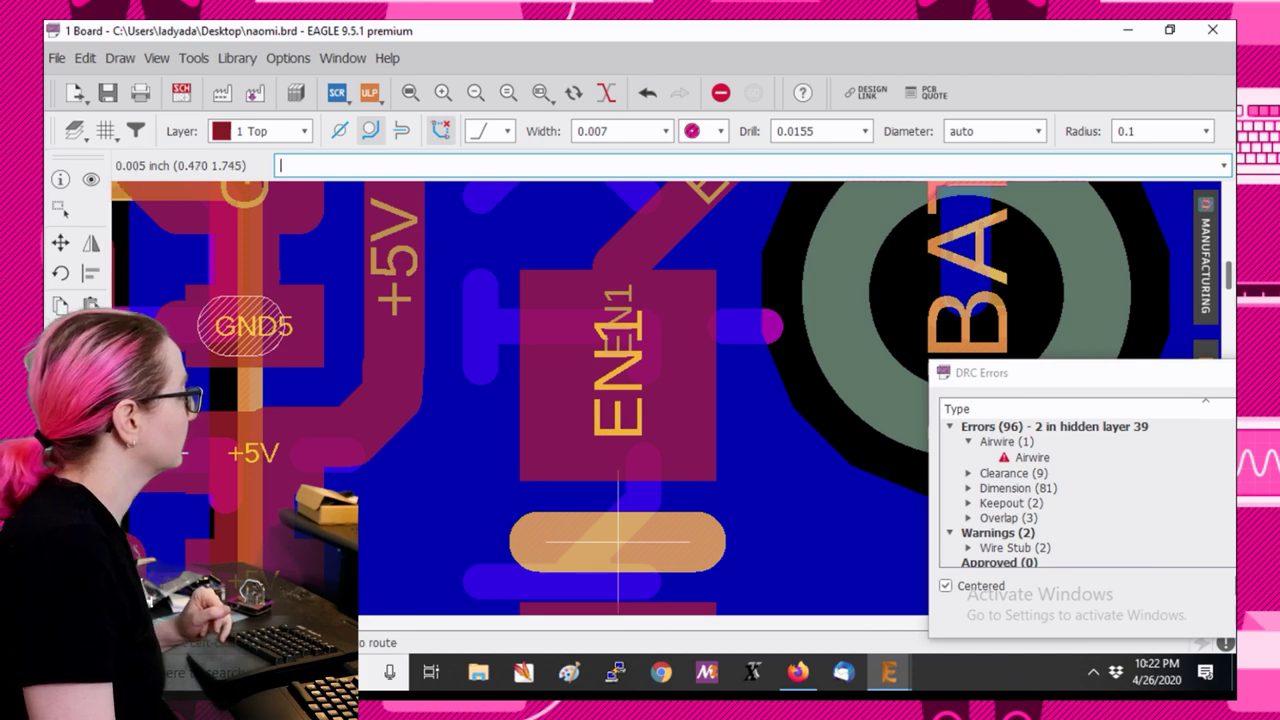
Rerun the design rule check, inspect the clearance errors and approve the first three of them.
left_click(152, 458)
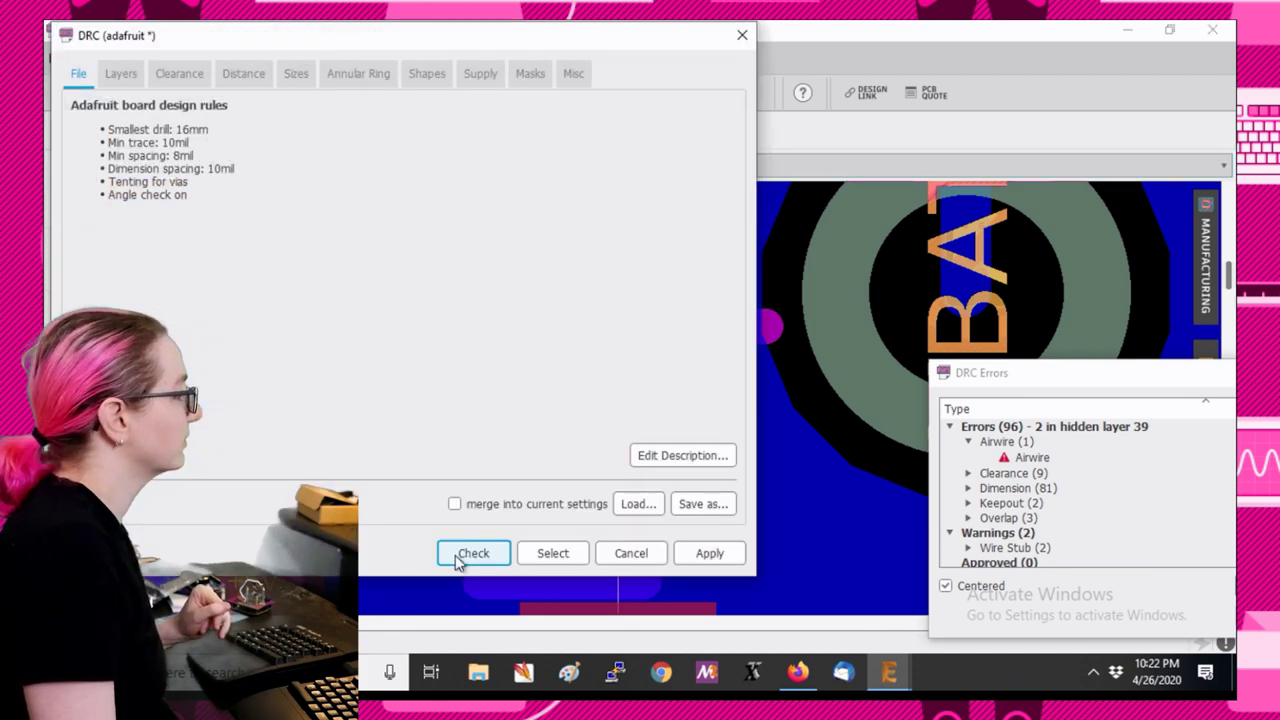
left_click(471, 552)
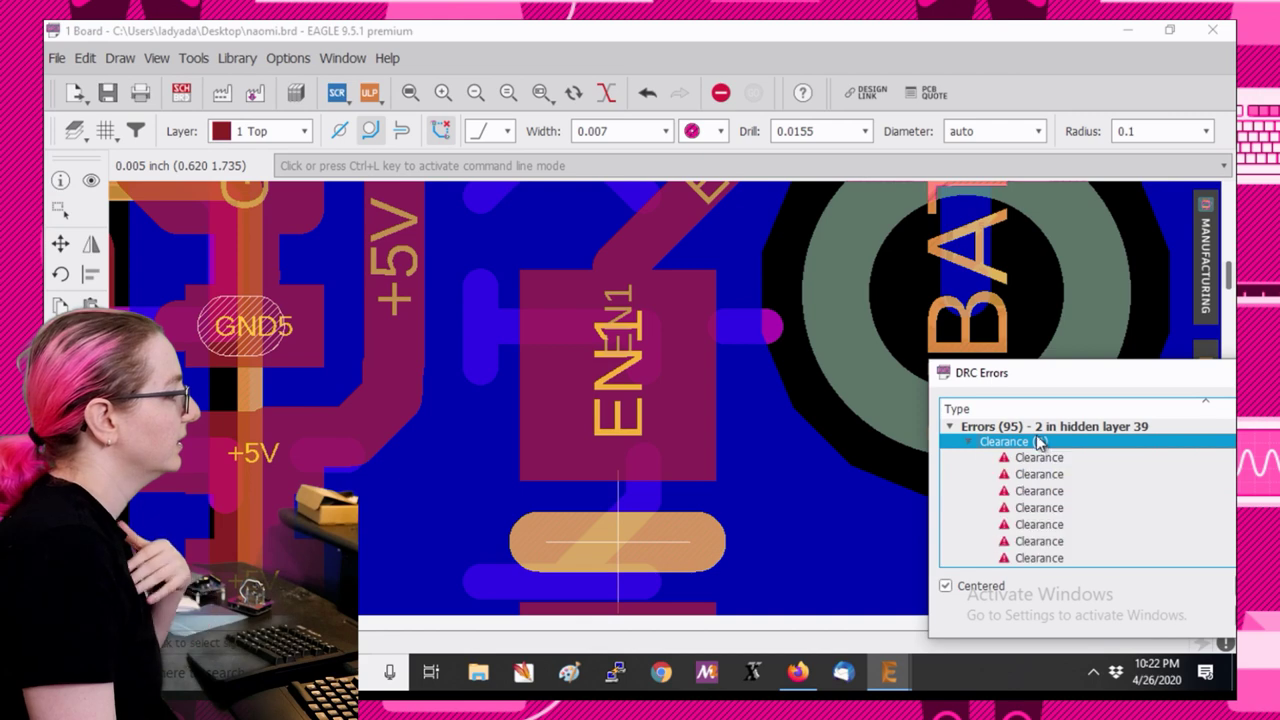
double_click(1036, 441)
left_click(1039, 457)
scroll(497, 391, "up", 2)
scroll(568, 423, "down", 2)
left_click_drag(1128, 376, 982, 164)
left_click(1145, 402)
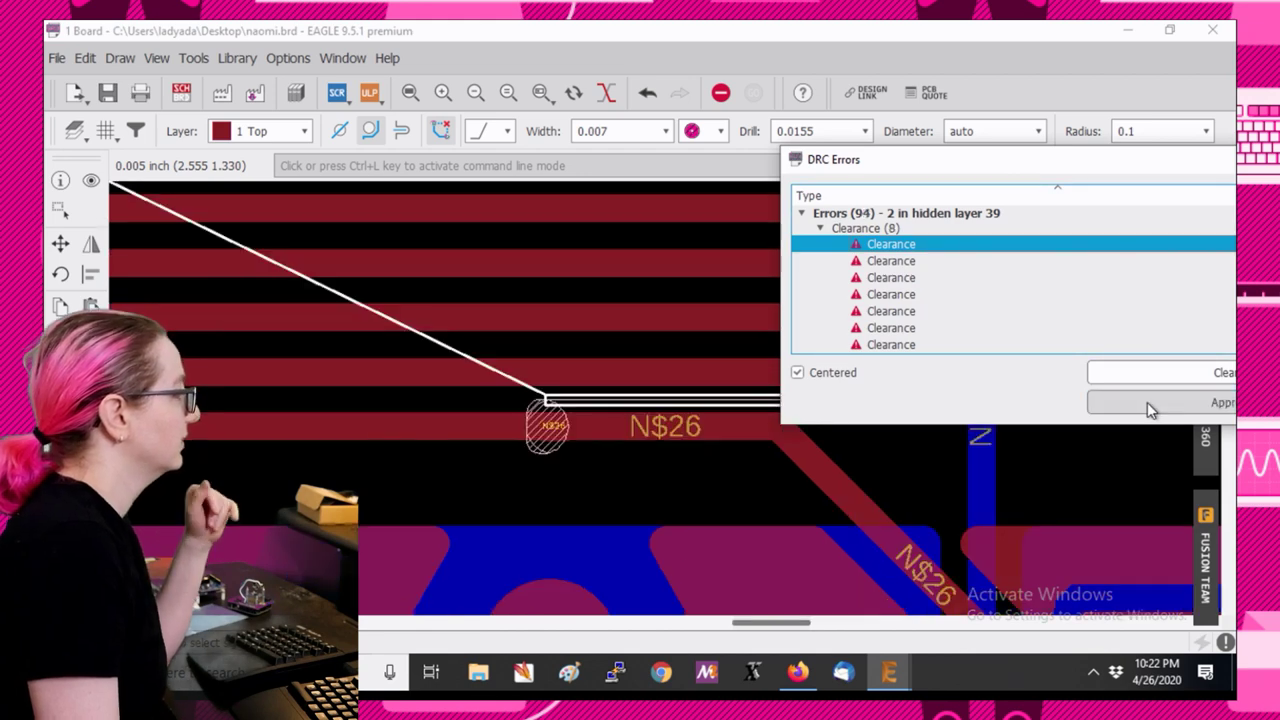
left_click(1147, 402)
left_click(1147, 402)
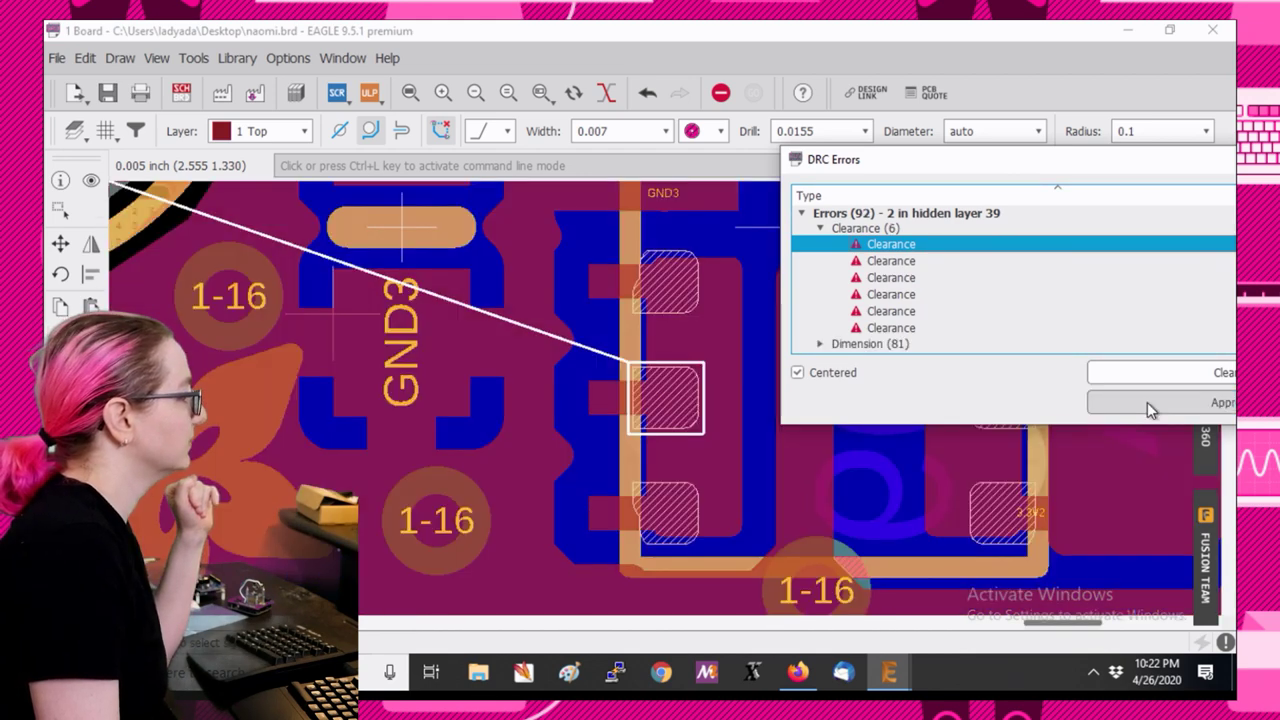
Approve the remaining six clearance errors on the small component pads beside the GND3 area.
left_click_drag(843, 163, 1153, 255)
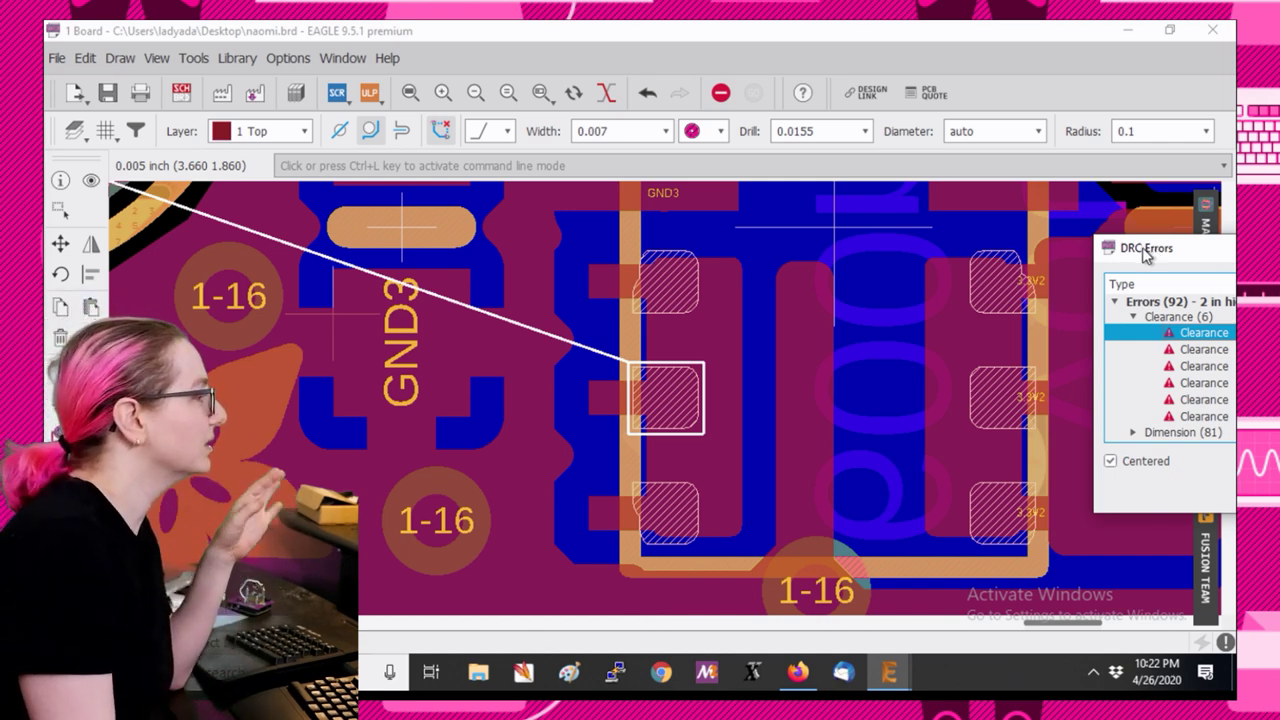
left_click_drag(1151, 248, 822, 190)
left_click(1137, 441)
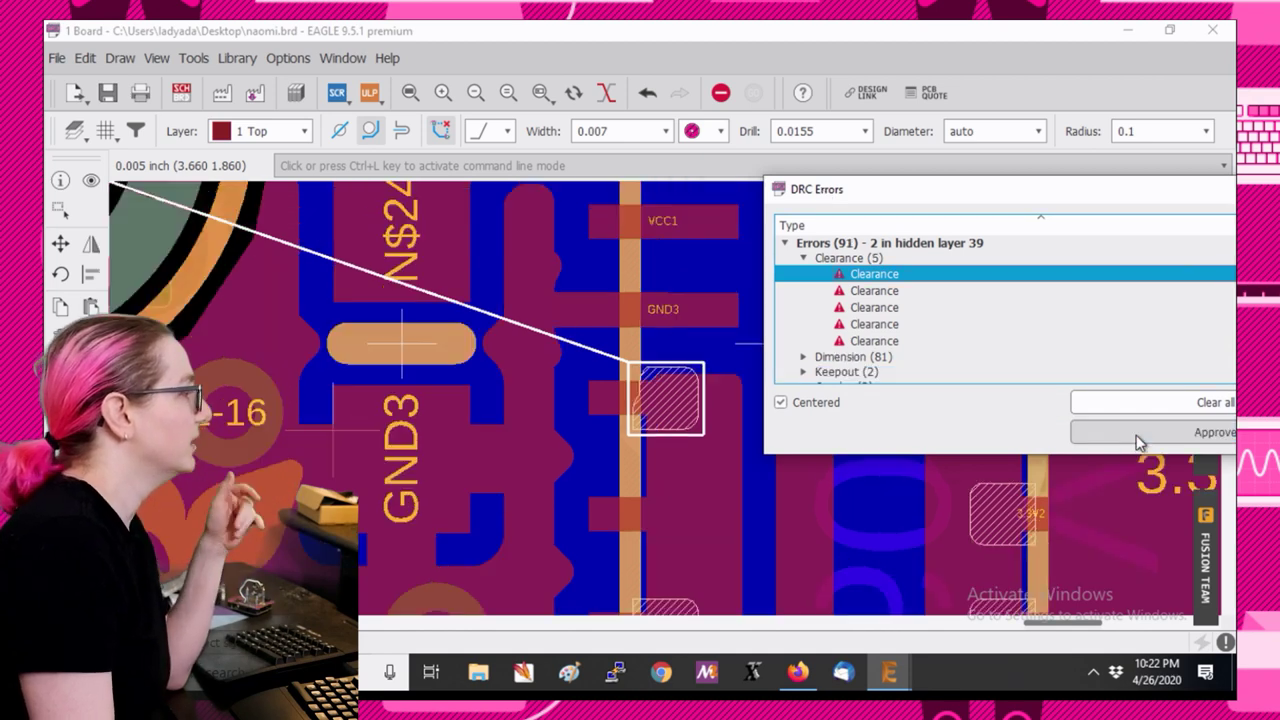
left_click(1137, 441)
left_click(1139, 442)
left_click(1137, 432)
left_click(1137, 432)
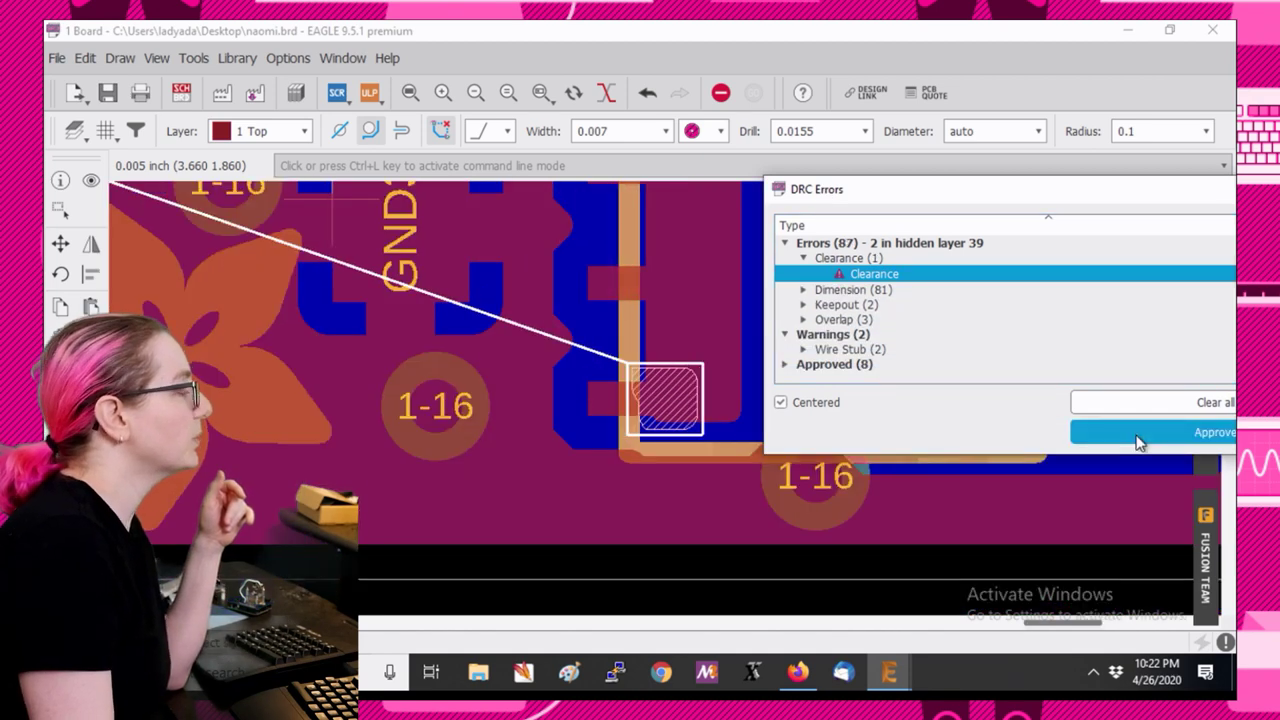
left_click(1136, 432)
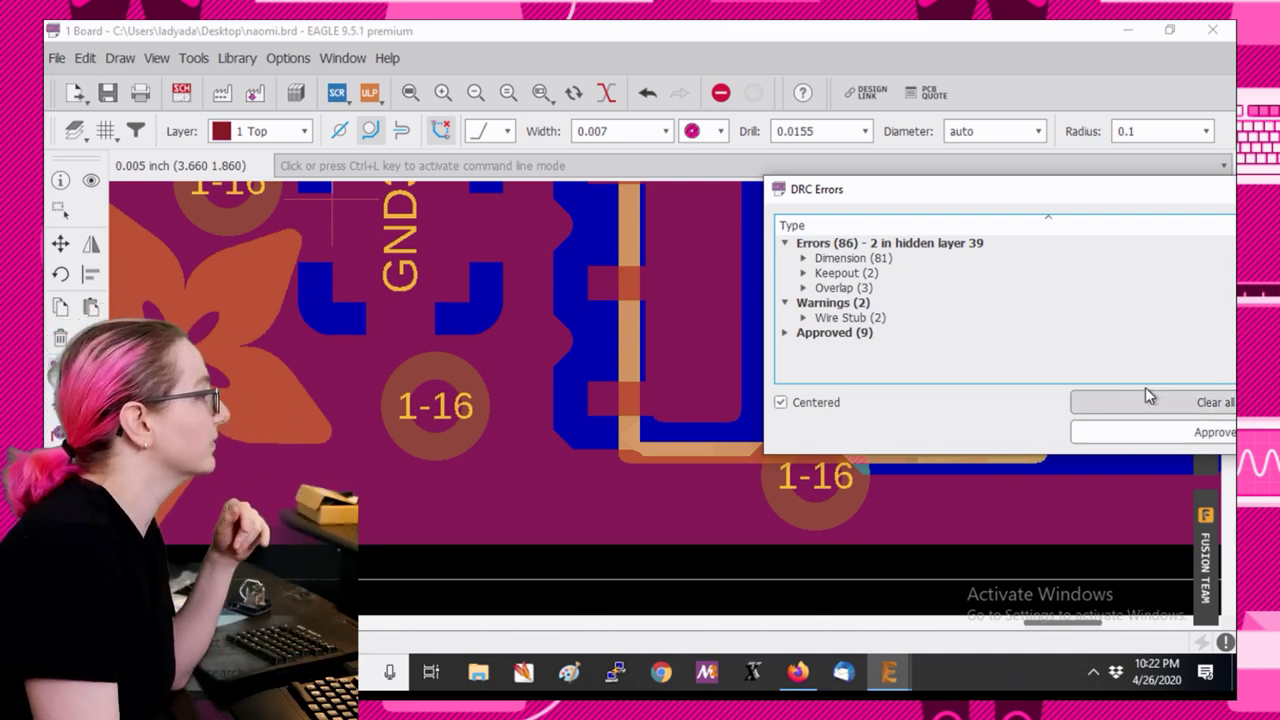
Inspect the dimension errors on the slotted GND5 and VIN1 pads of the 5VDC jack and approve all of them.
double_click(895, 260)
left_click(893, 273)
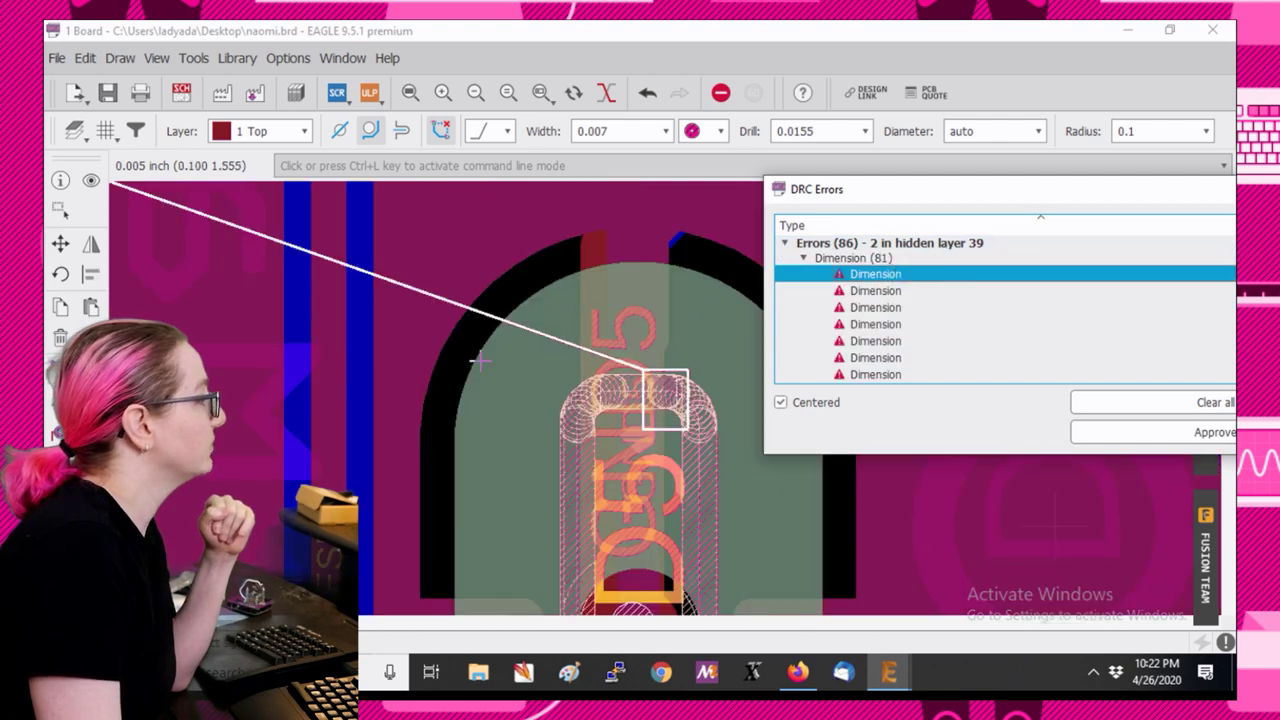
scroll(255, 422, "down", 5)
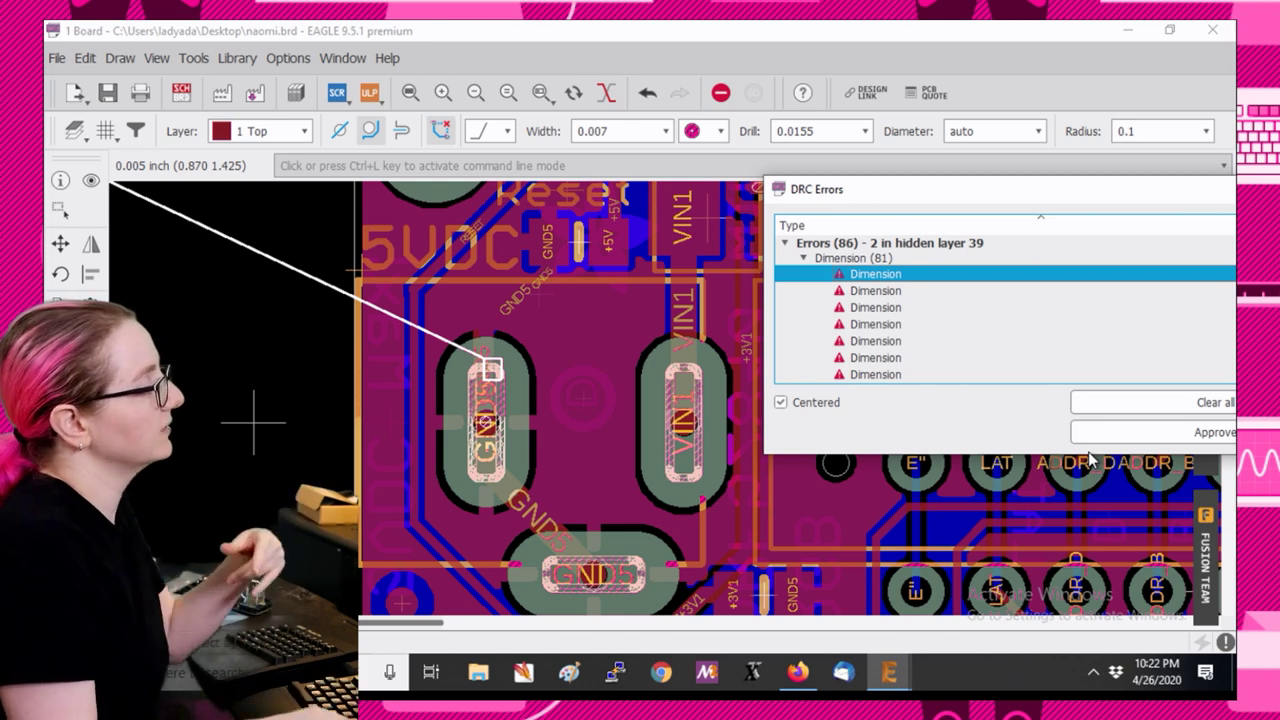
scroll(470, 412, "up", 4)
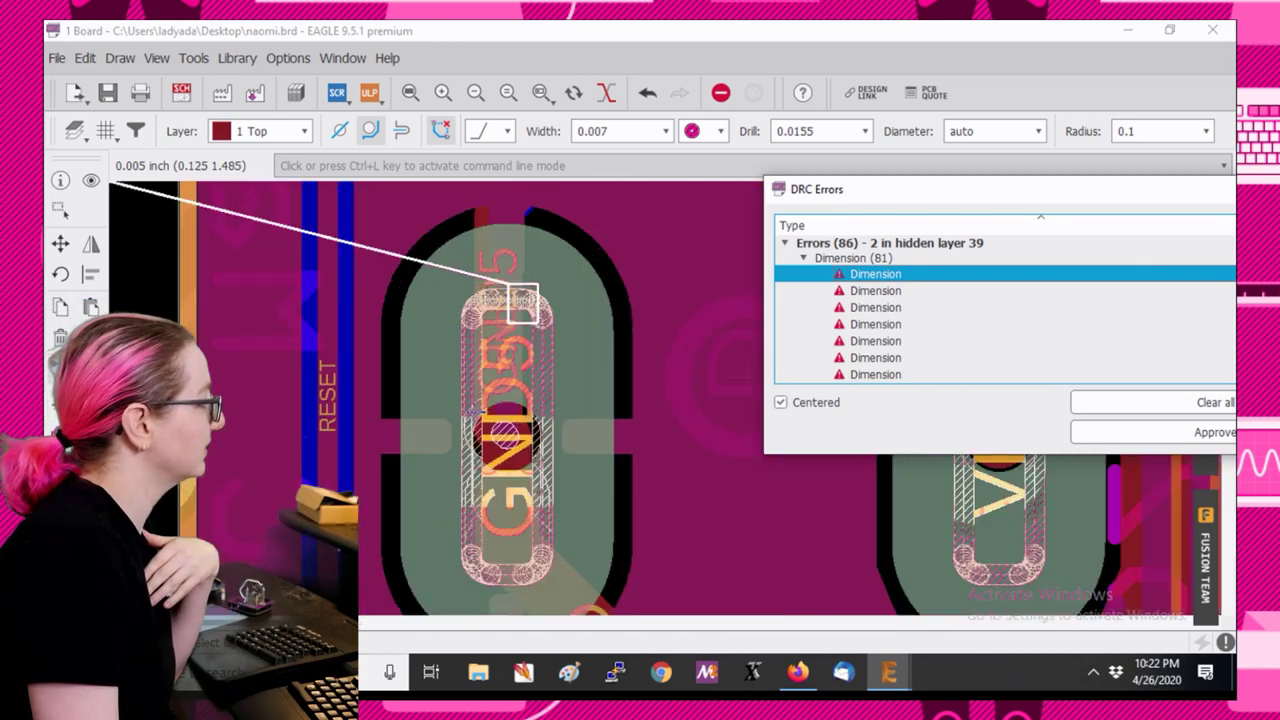
left_click(1147, 432)
left_click(1147, 432)
left_click(1147, 432)
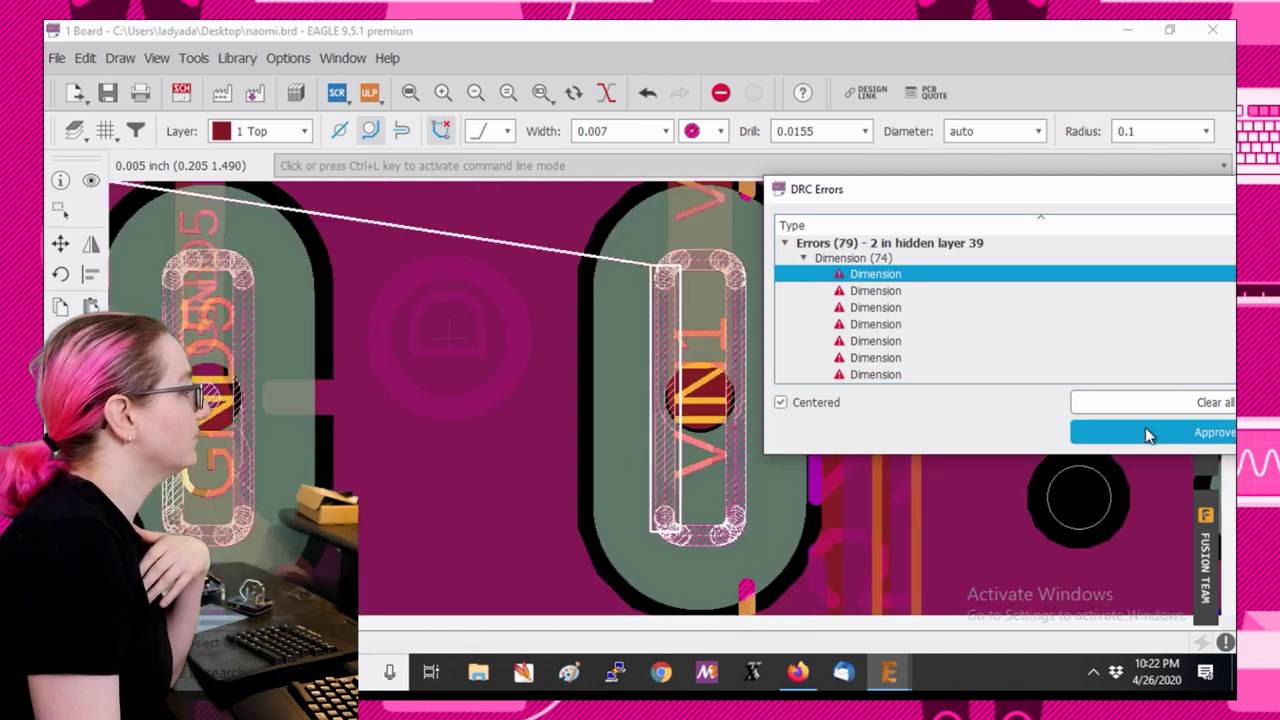
left_click(1147, 432)
left_click(1147, 432)
left_click(1147, 432)
left_click(1147, 432)
left_click(1147, 432)
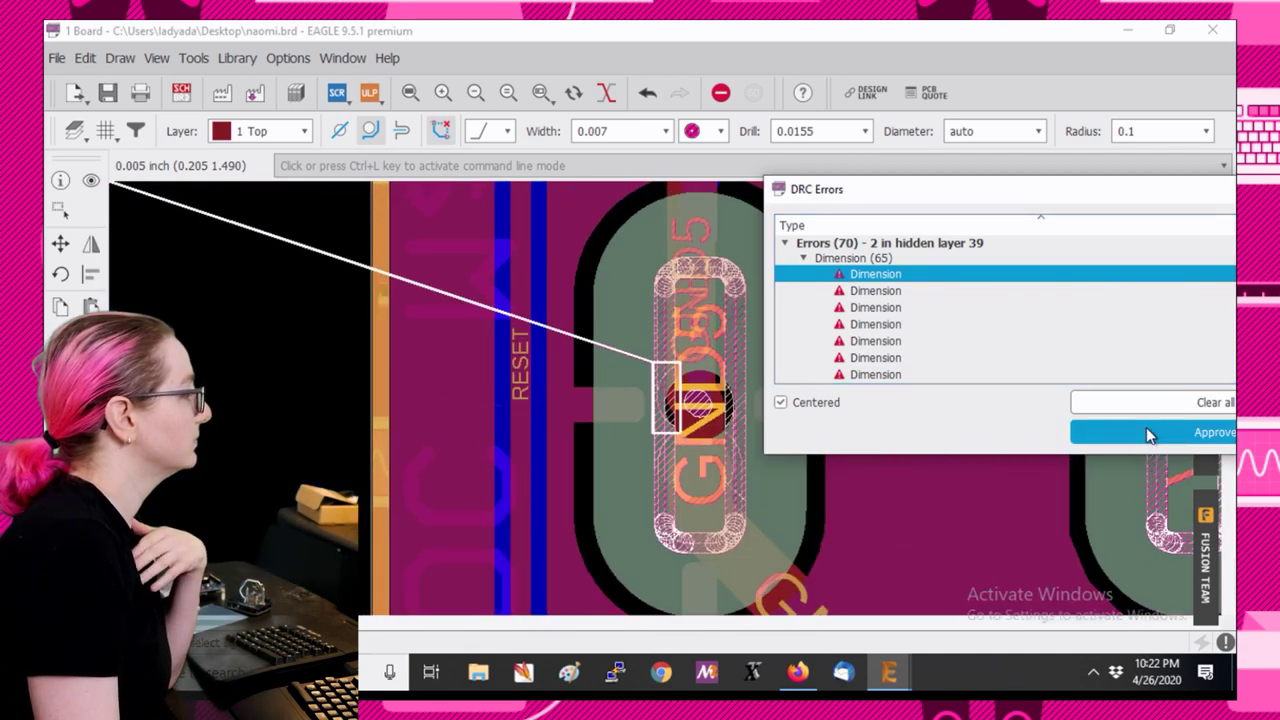
left_click(1147, 432)
left_click(1147, 432)
left_click(1147, 432)
left_click(1147, 432)
left_click(1147, 432)
left_click(1147, 432)
left_click(1147, 432)
left_click(1147, 432)
left_click(1147, 432)
left_click(1147, 432)
left_click(1147, 432)
left_click(1147, 432)
left_click(1147, 432)
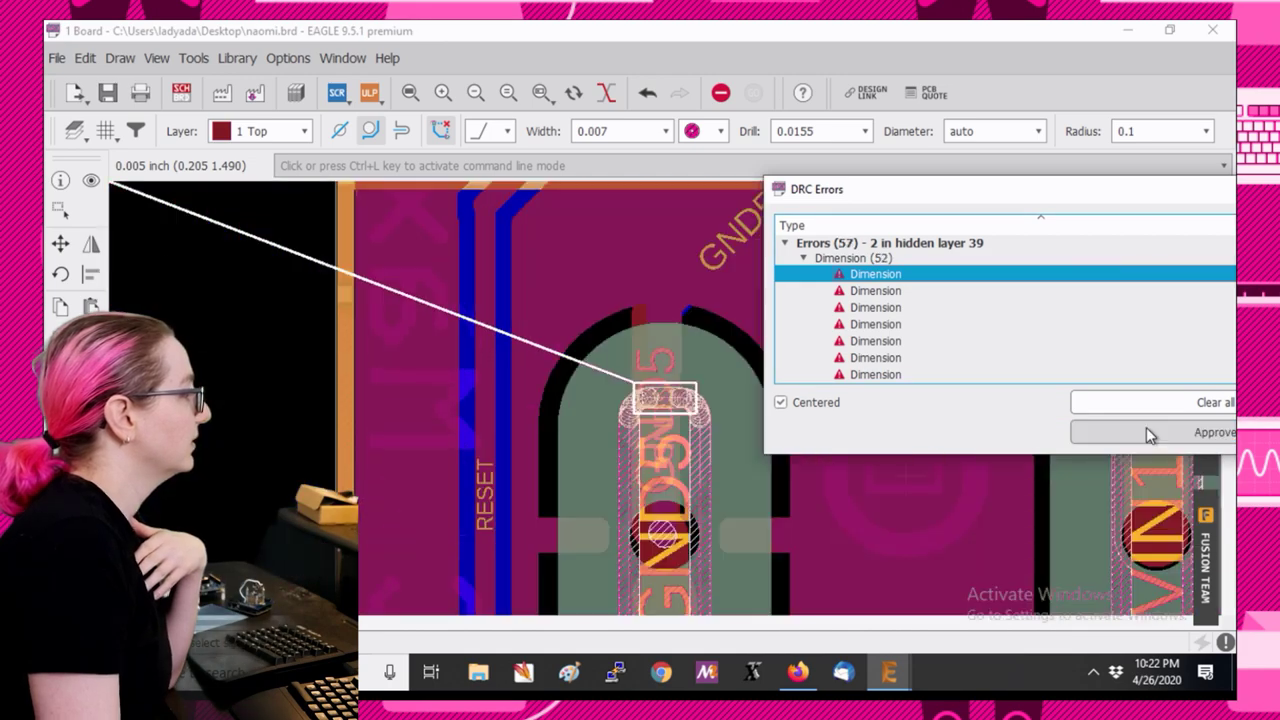
left_click(1147, 432)
left_click(1147, 432)
left_click(1147, 432)
left_click(1147, 432)
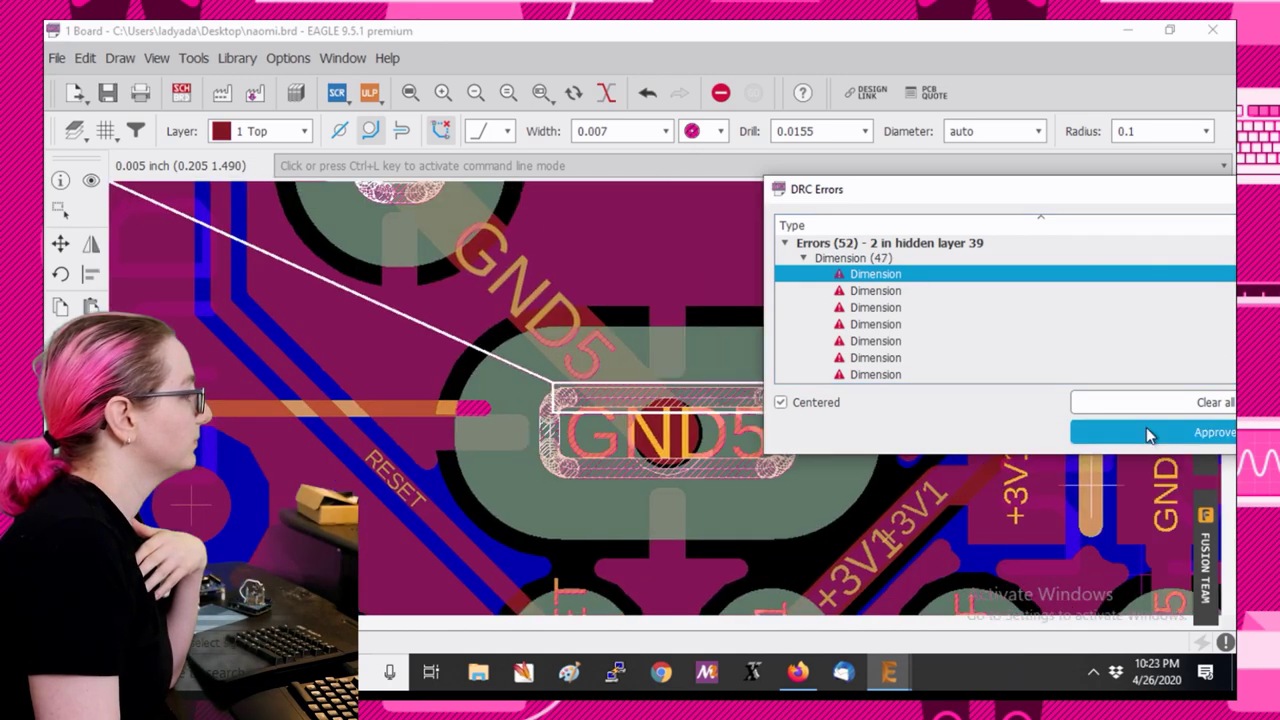
left_click(1147, 432)
left_click(1147, 432)
left_click(1147, 432)
left_click(1147, 432)
left_click(1147, 432)
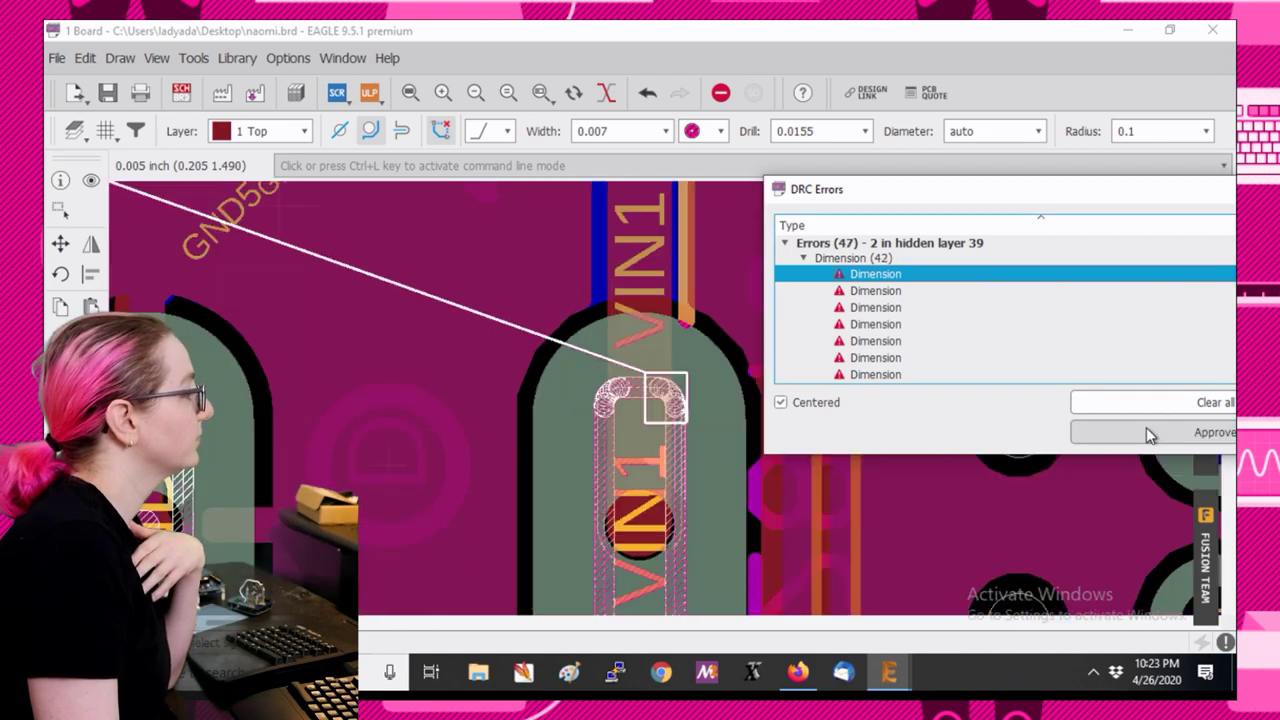
left_click(1147, 432)
left_click(1147, 432)
left_click(1147, 432)
left_click(1147, 432)
left_click(1147, 432)
left_click(1147, 432)
left_click(1147, 432)
left_click(1147, 432)
left_click(1147, 432)
left_click(1147, 432)
left_click(1147, 432)
left_click(1147, 432)
left_click(1147, 432)
left_click(1147, 432)
left_click(1147, 432)
left_click(1147, 432)
left_click(1147, 432)
left_click(1147, 432)
left_click(1147, 432)
left_click(1147, 432)
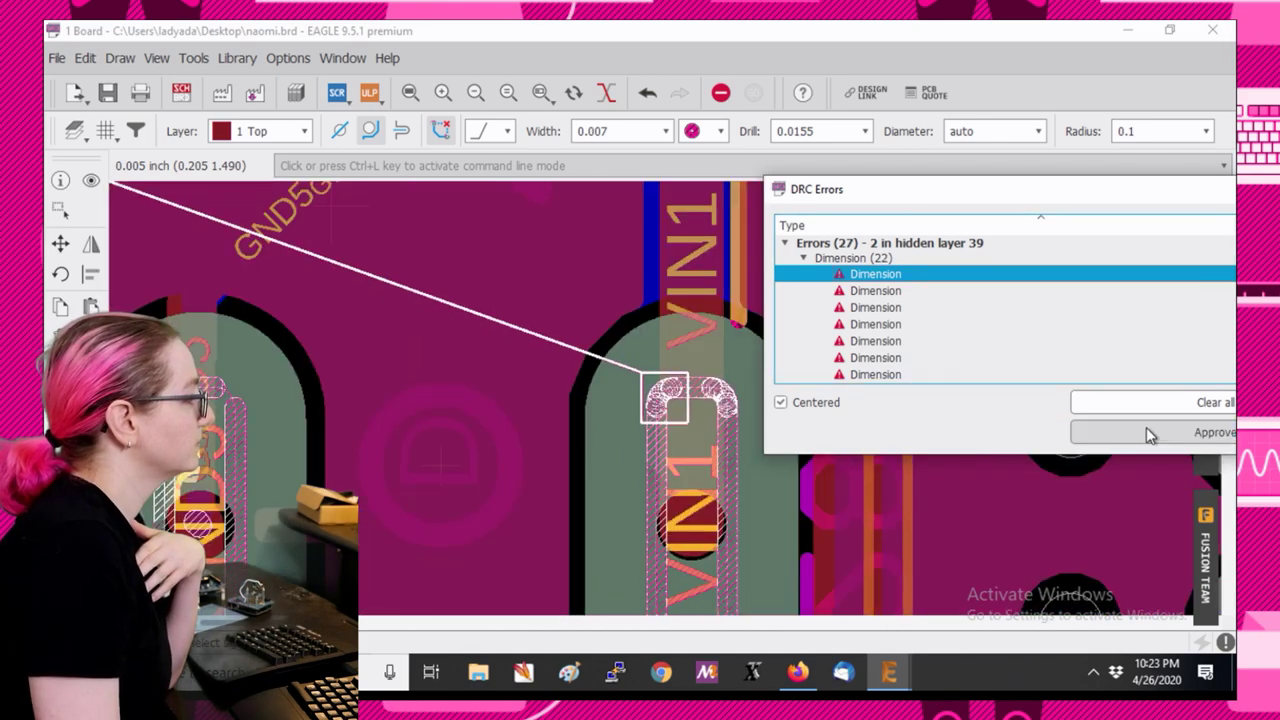
left_click(1147, 432)
left_click(1147, 432)
left_click(1147, 432)
left_click(1147, 432)
left_click(1147, 432)
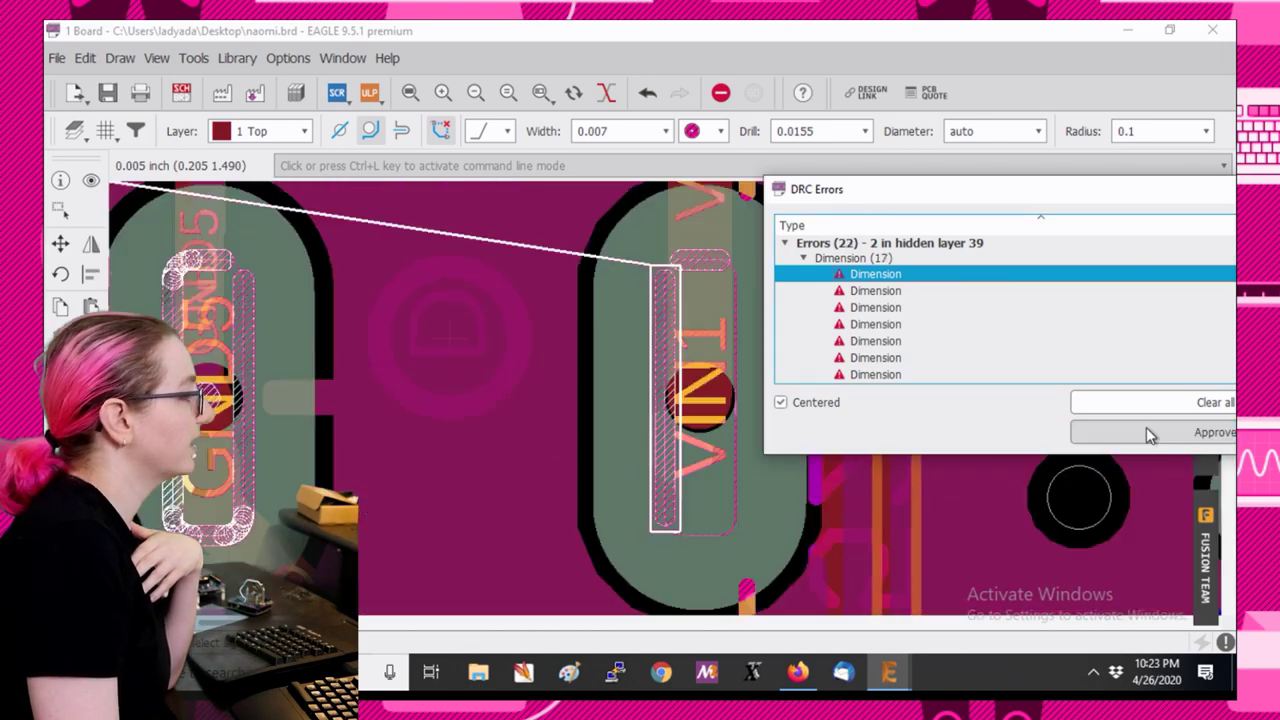
left_click(1147, 432)
left_click(1147, 432)
left_click(1147, 432)
left_click(1147, 432)
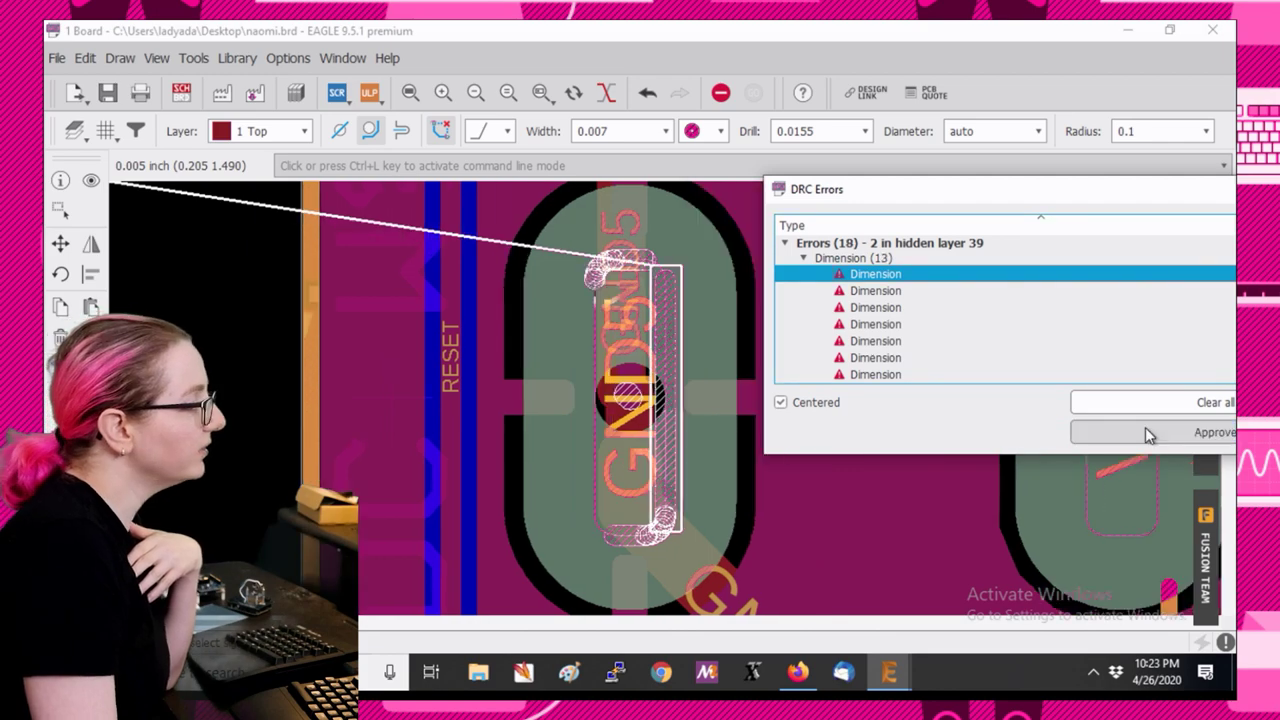
left_click(1147, 432)
left_click(1147, 432)
left_click(1147, 432)
left_click(1147, 432)
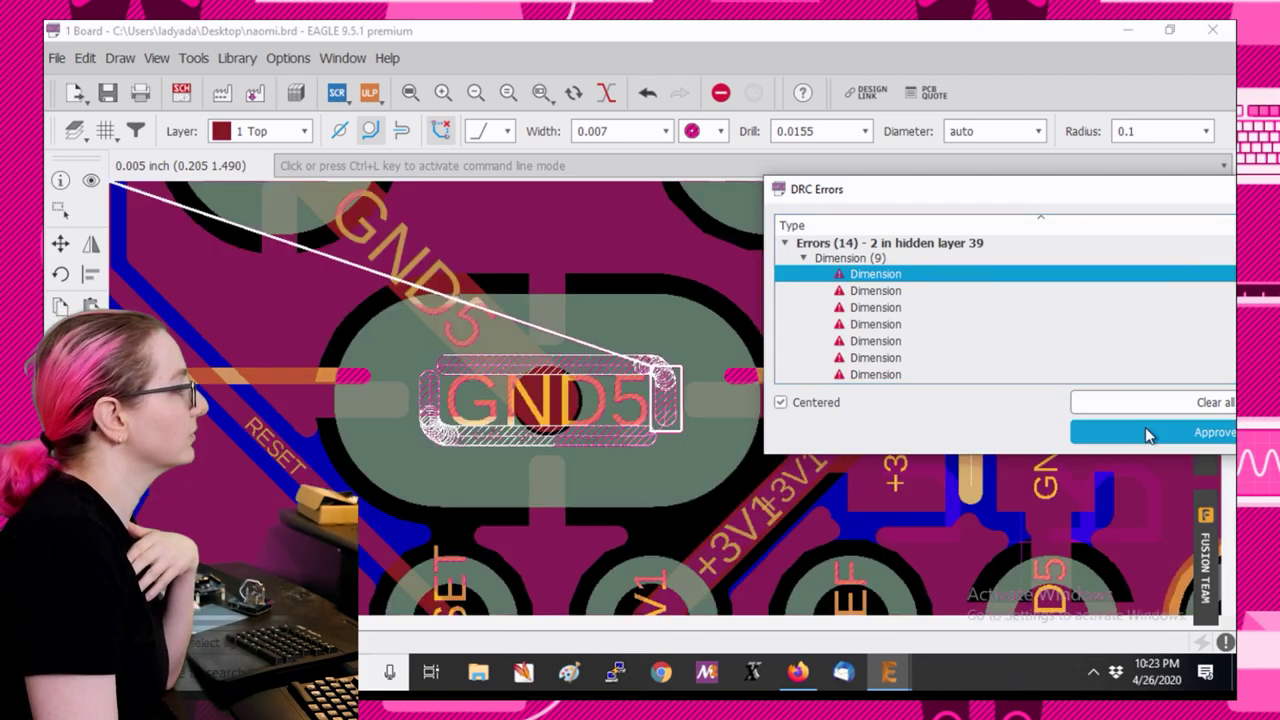
left_click(1147, 432)
left_click(1147, 432)
left_click(1147, 432)
left_click(1147, 432)
left_click(1147, 432)
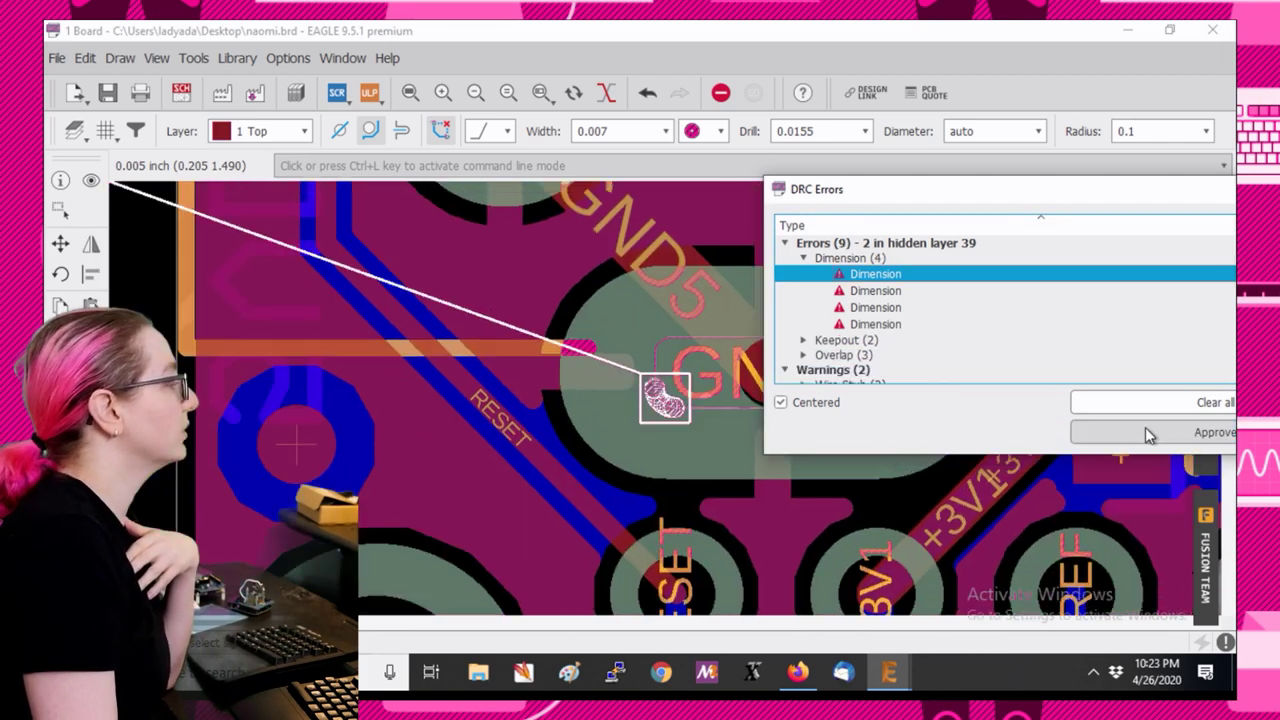
left_click(1147, 432)
left_click(1147, 432)
left_click(1147, 432)
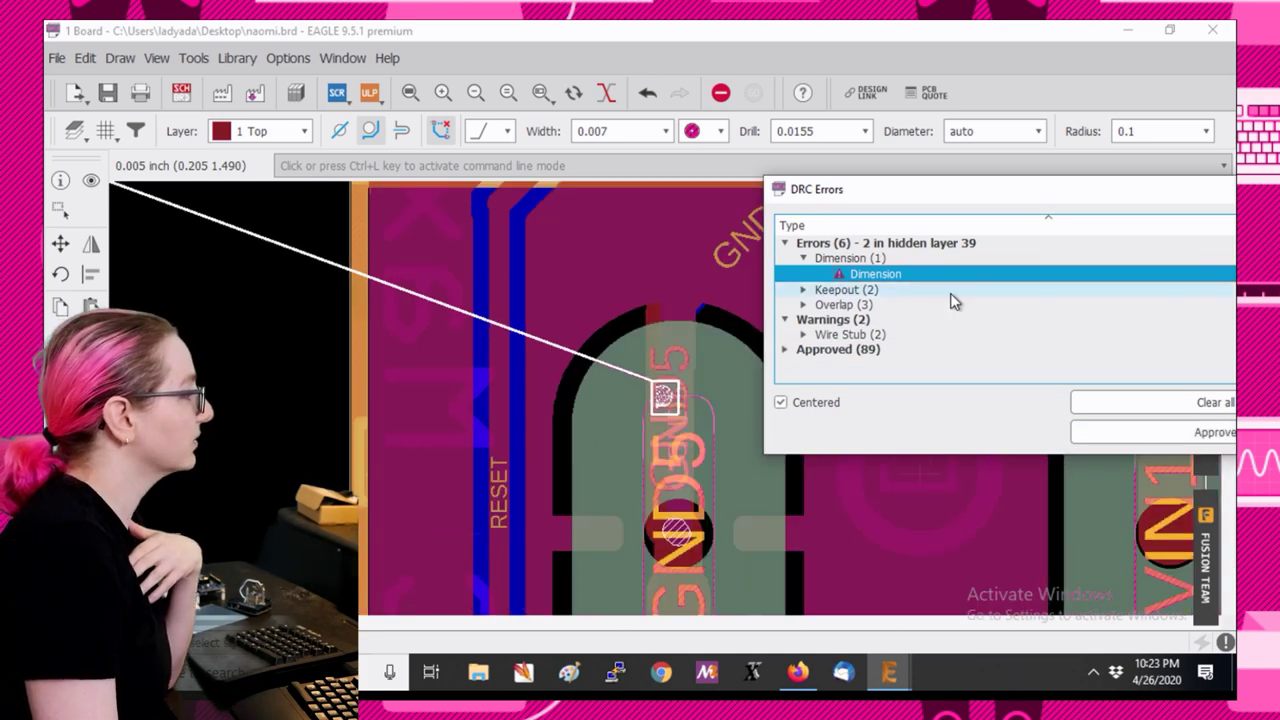
left_click(1130, 432)
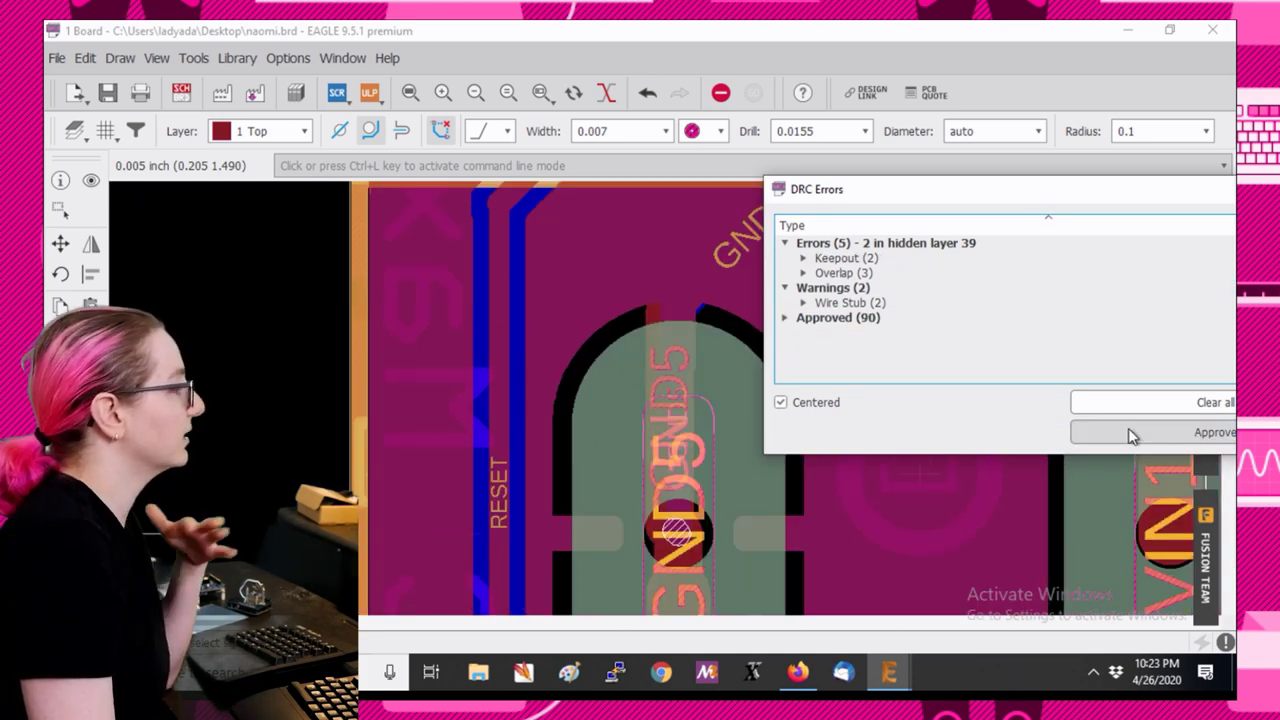
Inspect the first keepout error beside the ON label's component pads and approve both keepout errors.
left_click(864, 258)
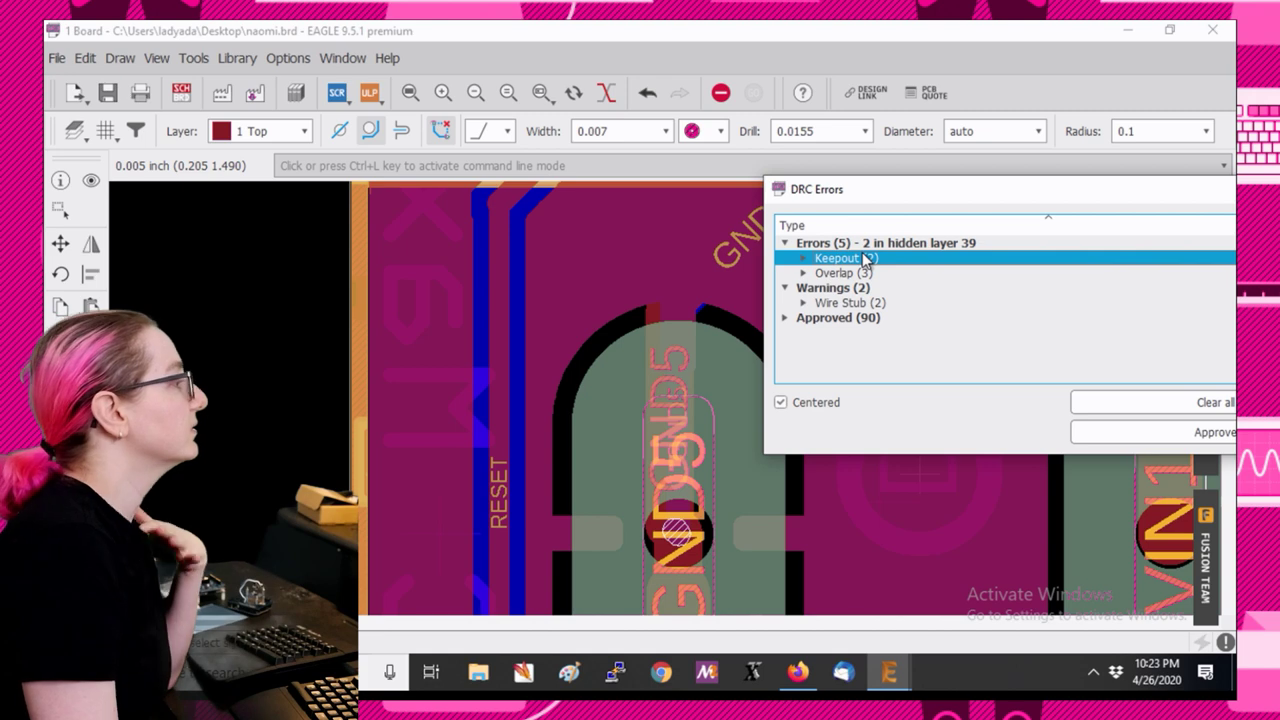
double_click(866, 258)
left_click(862, 275)
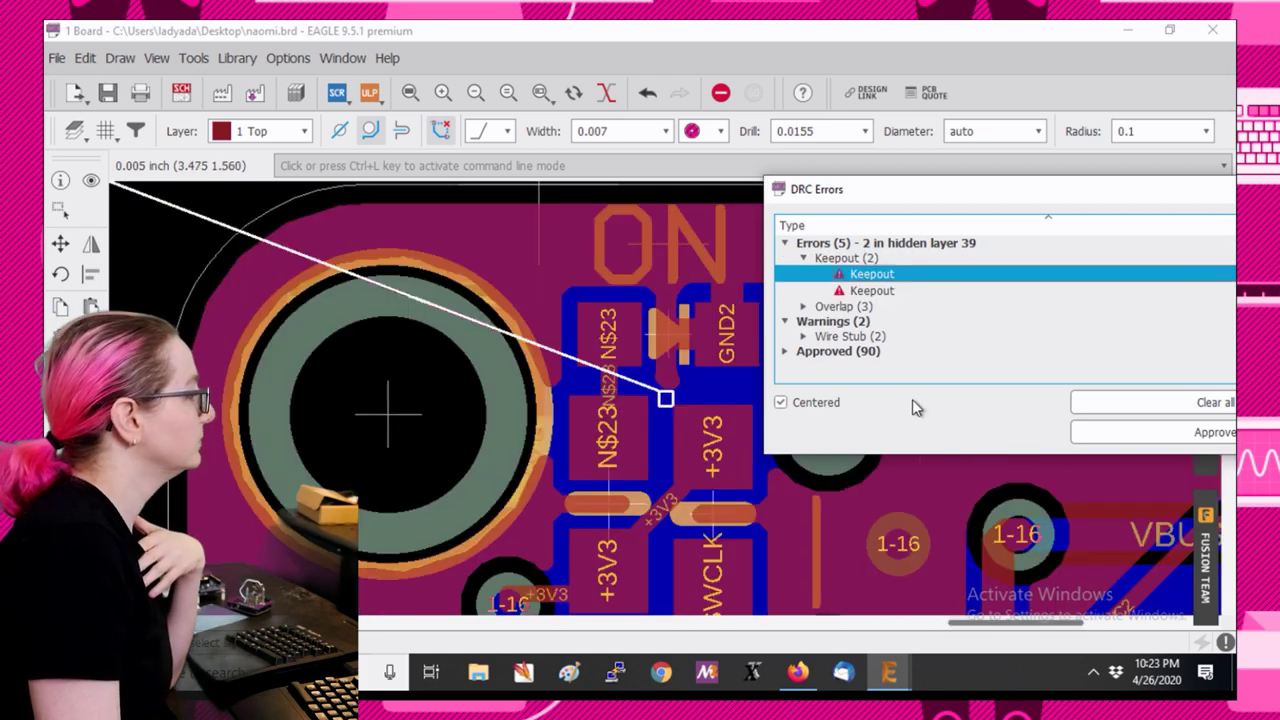
left_click(1104, 443)
left_click(1108, 445)
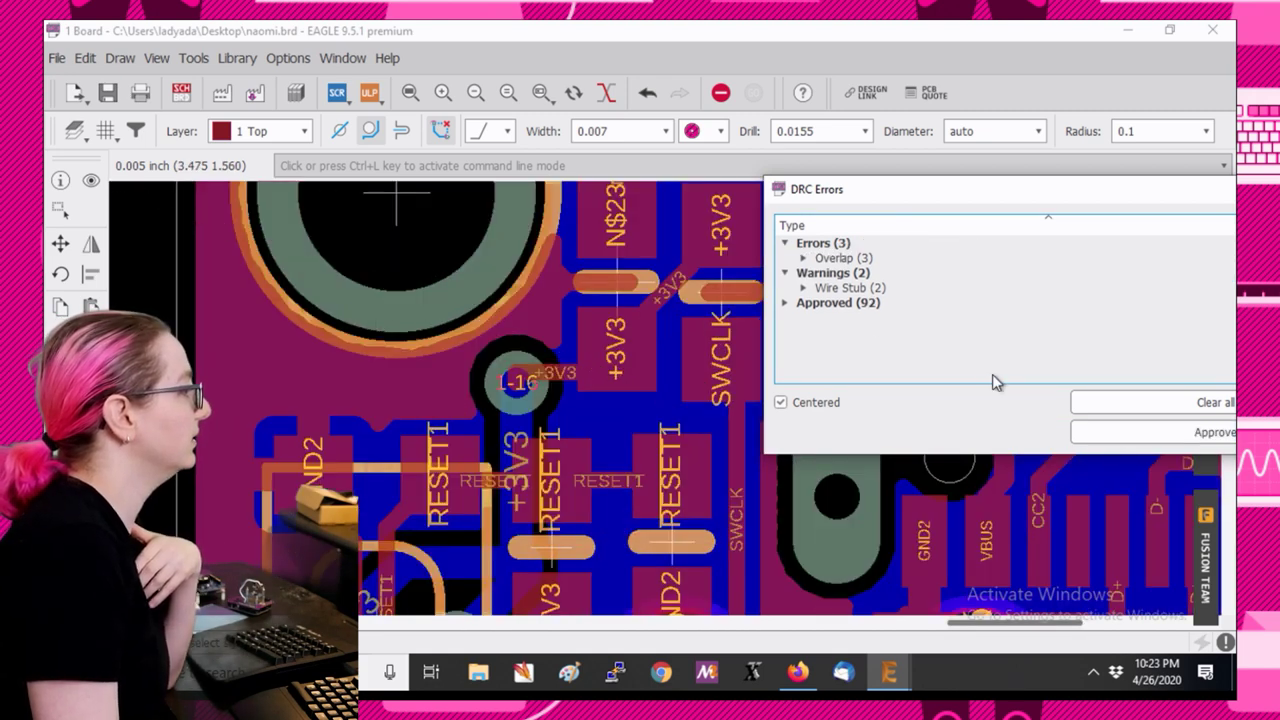
Approve the three overlap errors, including those at the N$26 antenna trace and the large GND2 pad.
double_click(866, 259)
left_click(866, 275)
left_click(1072, 446)
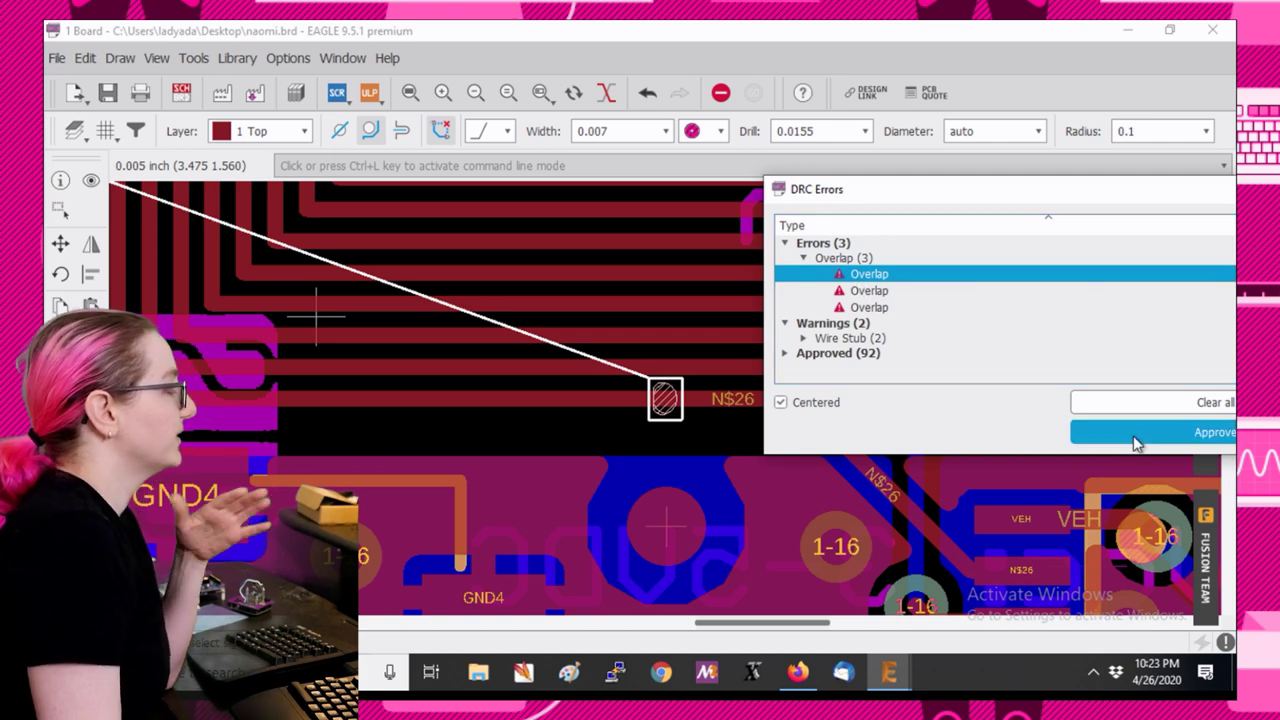
left_click(1136, 441)
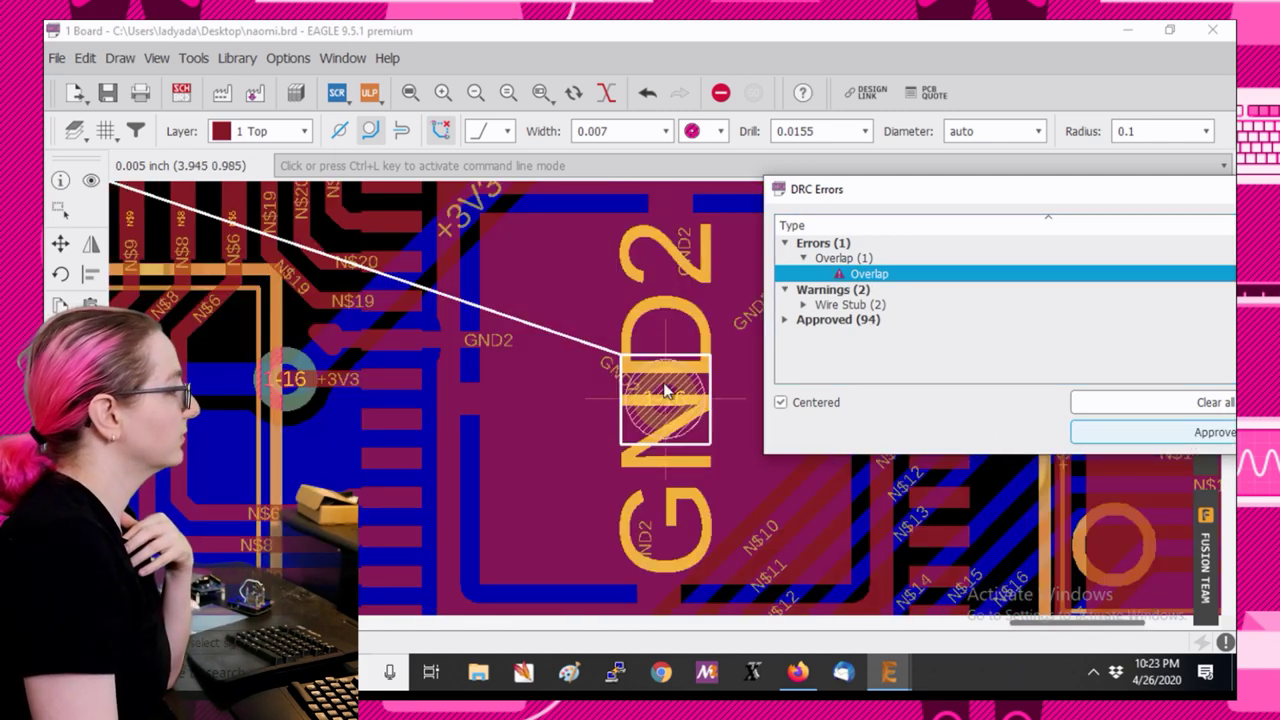
left_click(1160, 441)
Approve both wire stub warnings on the GND5 signal and close the design rule error list.
left_click(867, 289)
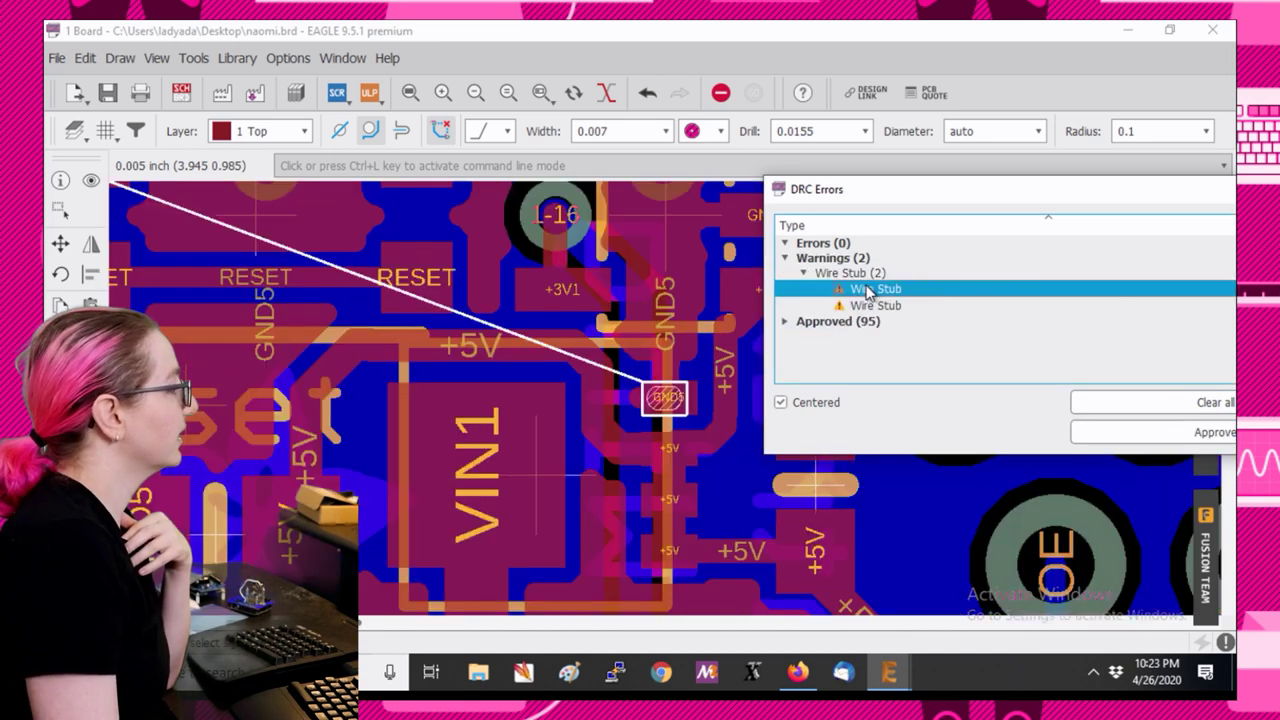
left_click(1148, 438)
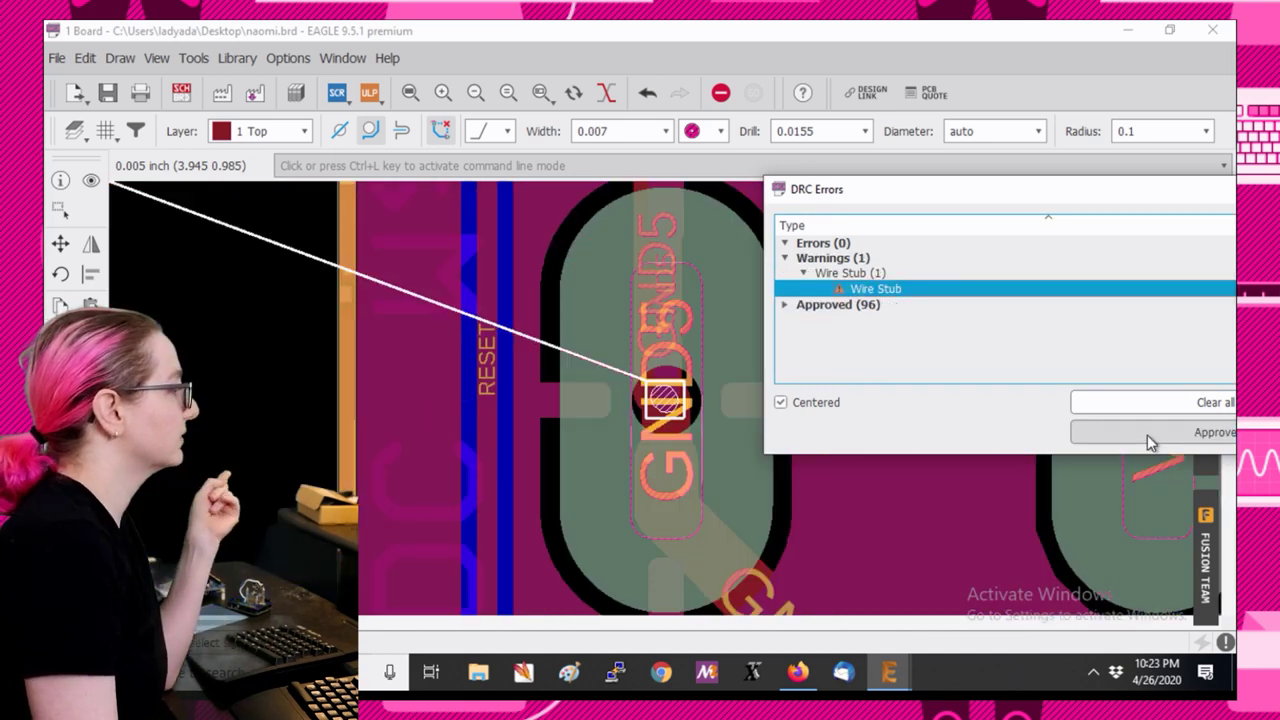
left_click(1147, 435)
left_click_drag(923, 177, 568, 169)
left_click(1001, 180)
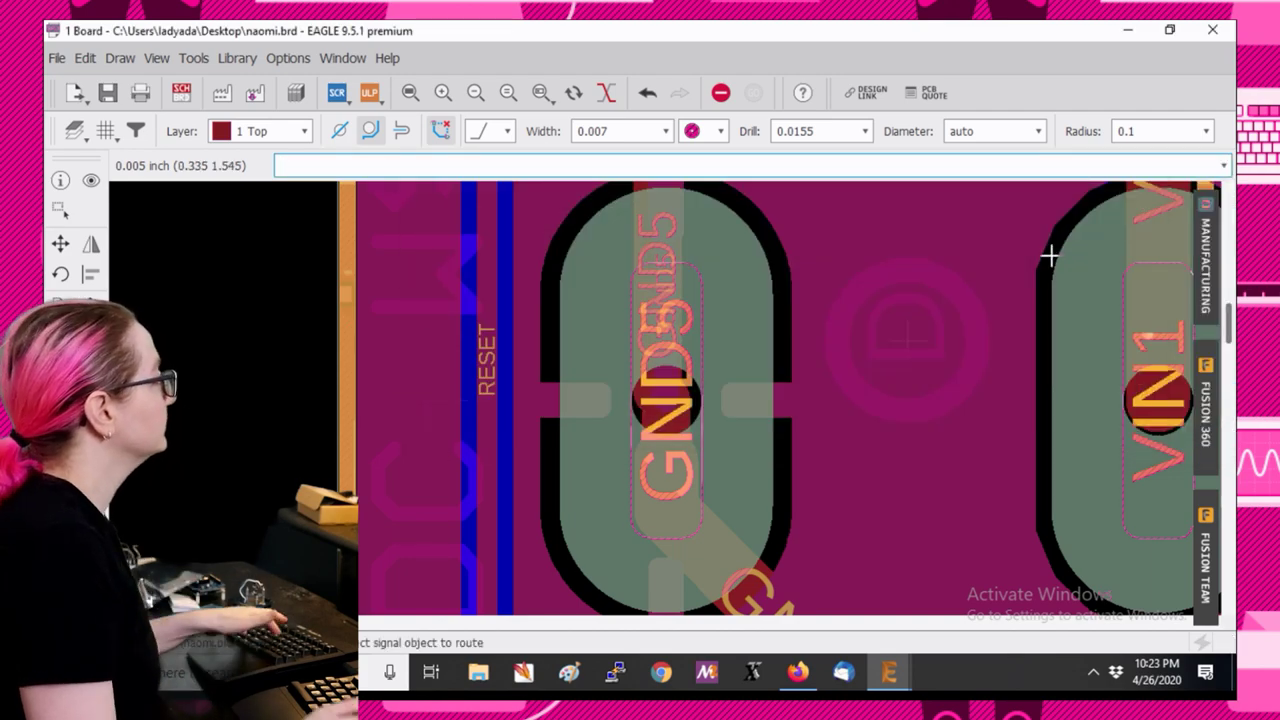
Start the CAM processor for the panel and load the recent job pcbcart9.cam.
scroll(560, 397, "down", 10)
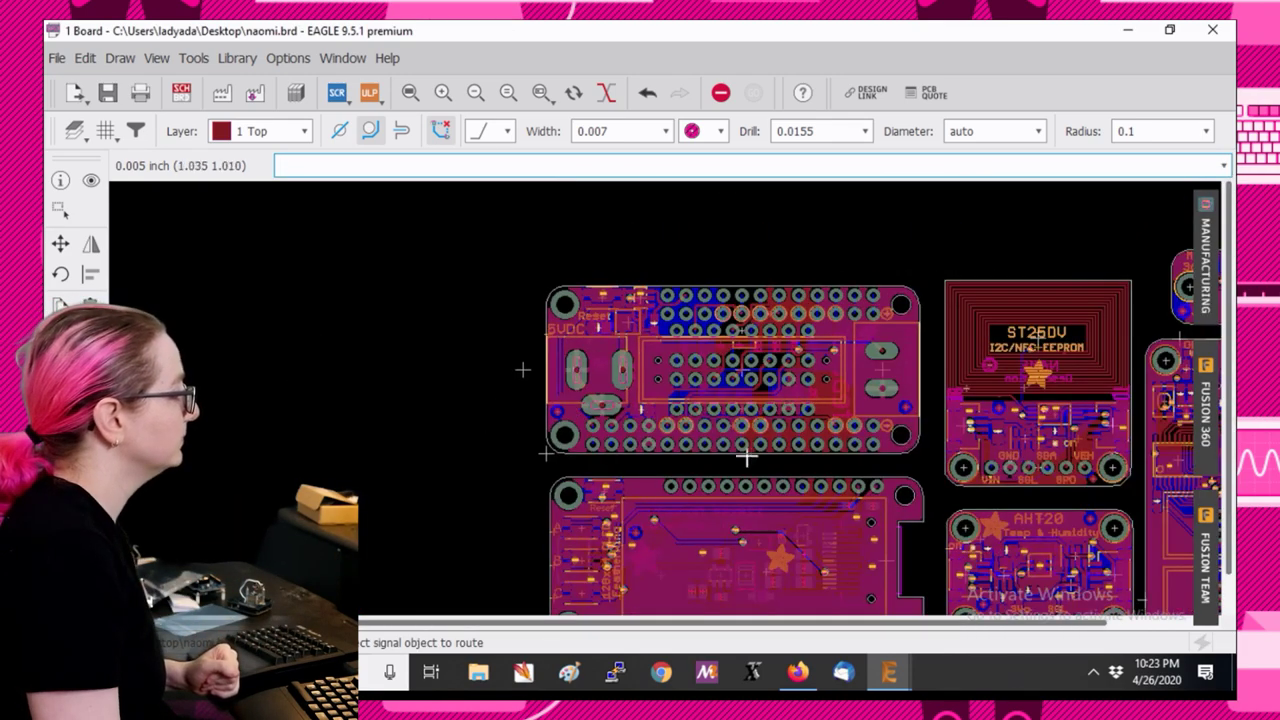
scroll(557, 361, "up", 2)
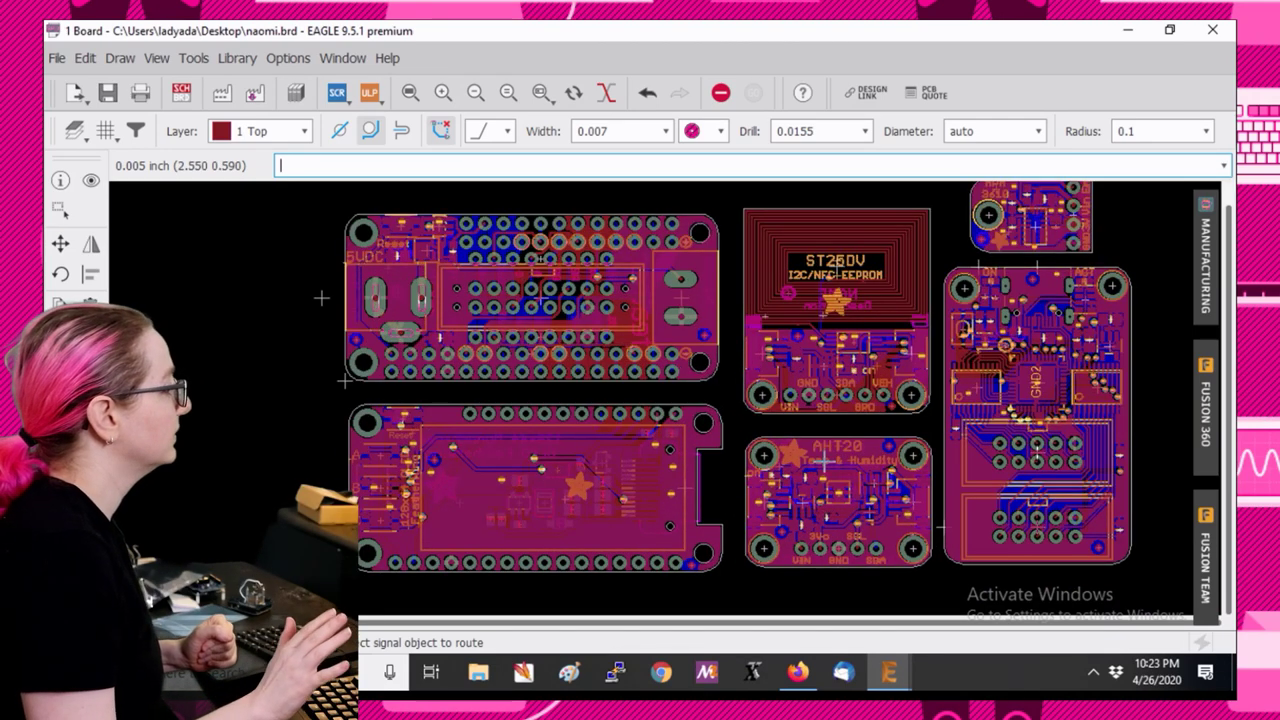
left_click(218, 93)
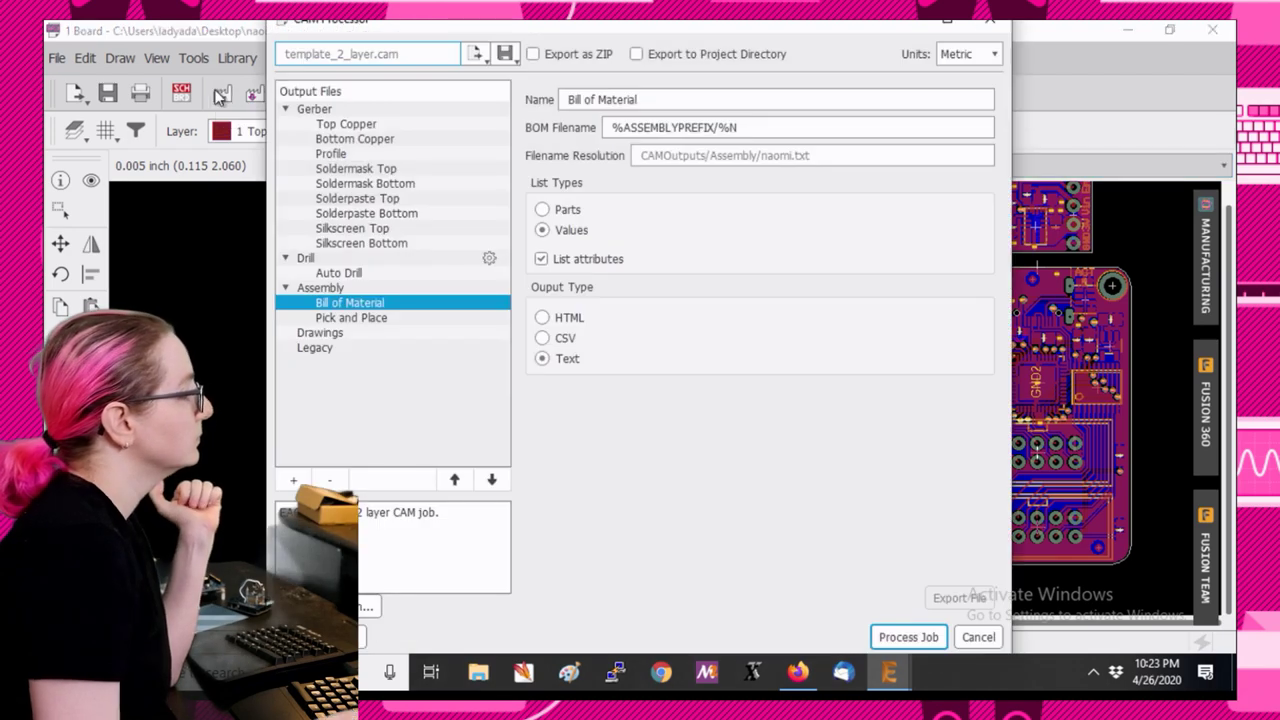
left_click(468, 55)
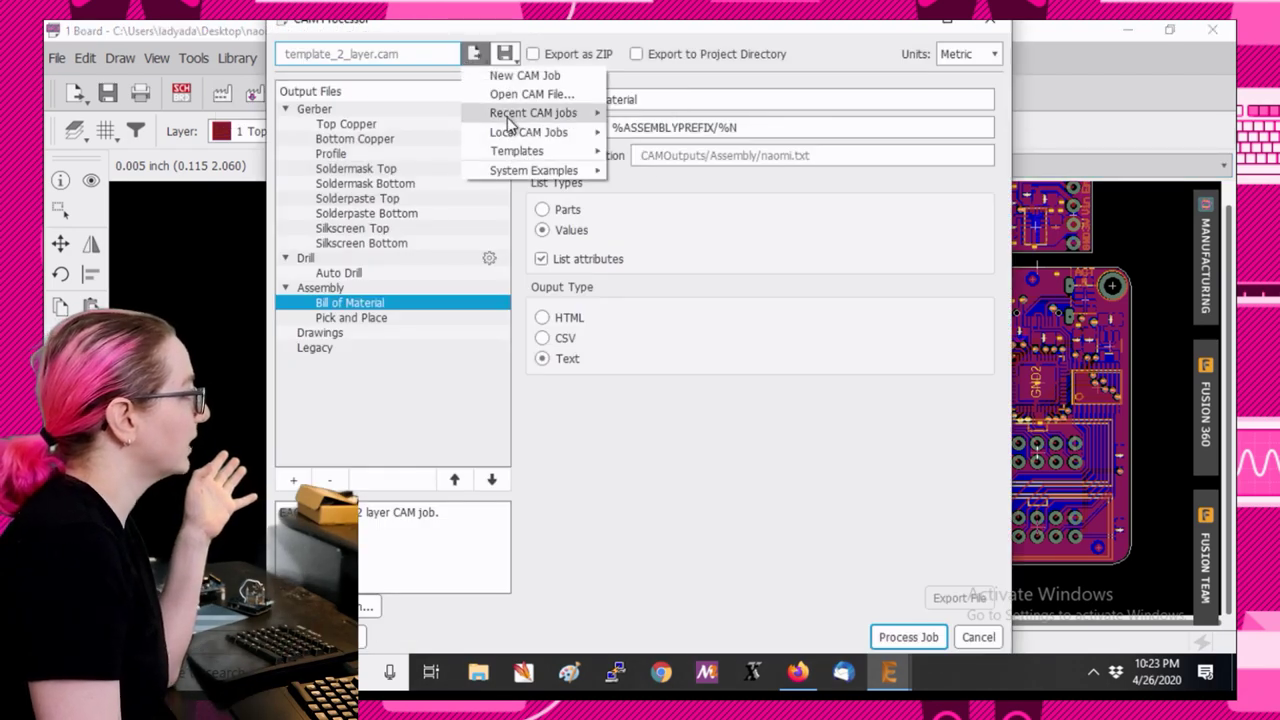
mouse_move(586, 112)
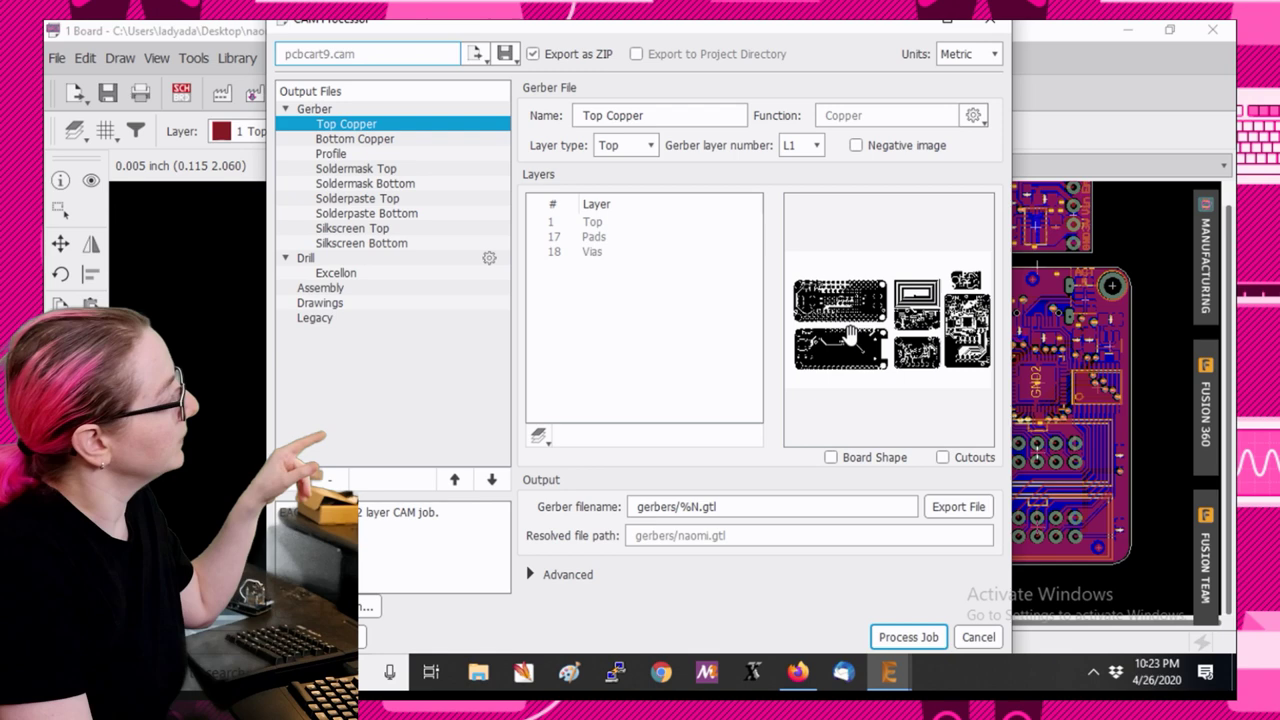
Check the Silkscreen Top output, then process the CAM job and save the Gerber archive as naomi_2020-04-27.zip on the Desktop.
left_click(398, 229)
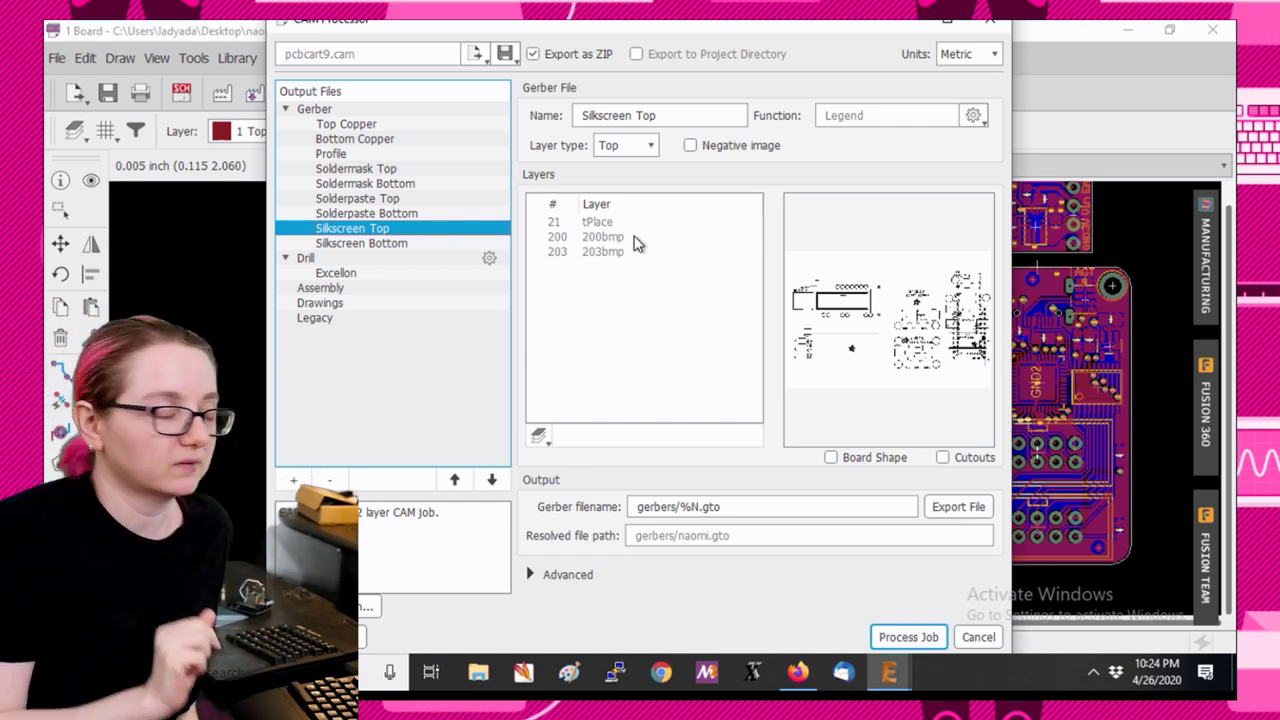
left_click(905, 638)
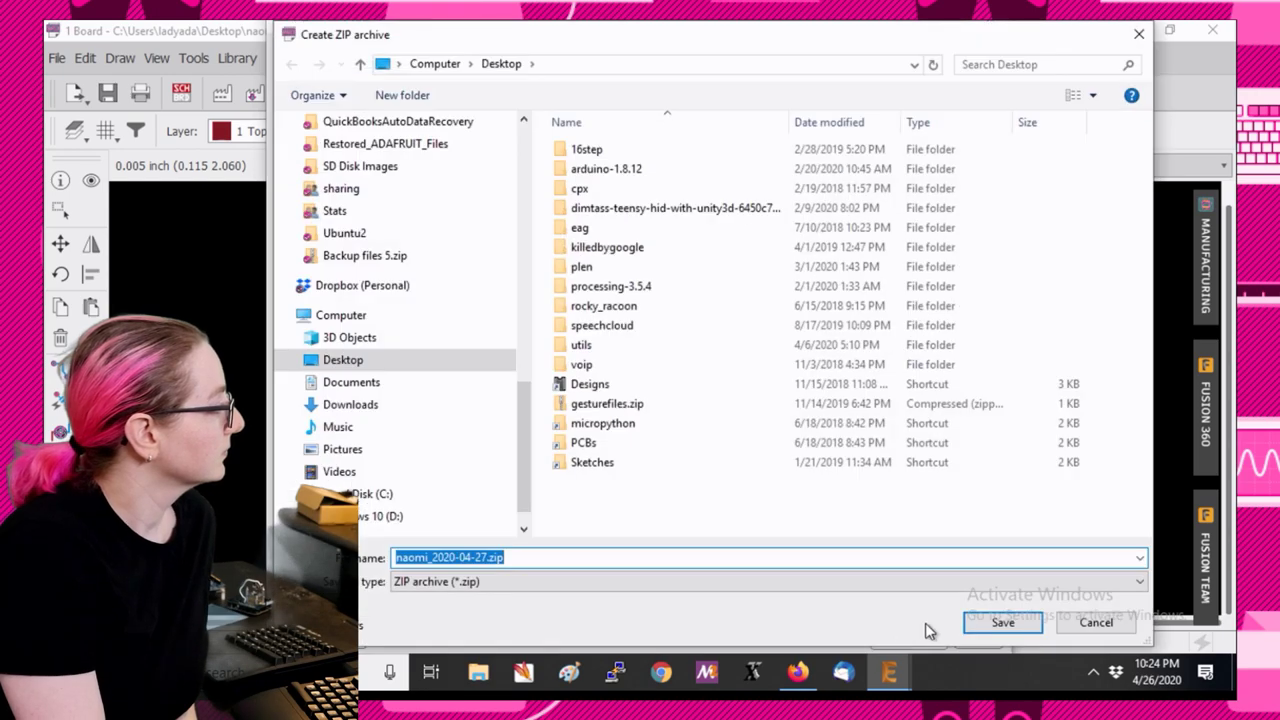
left_click(1027, 624)
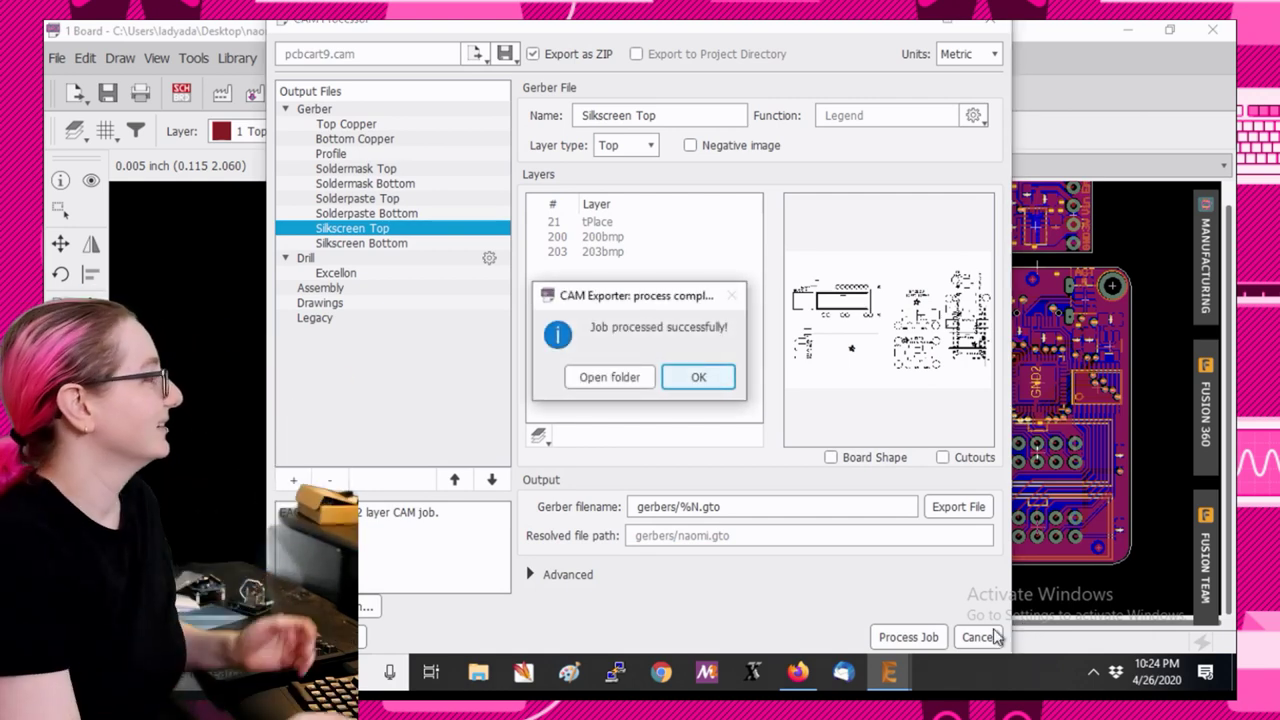
left_click(711, 390)
left_click_drag(852, 18, 823, 52)
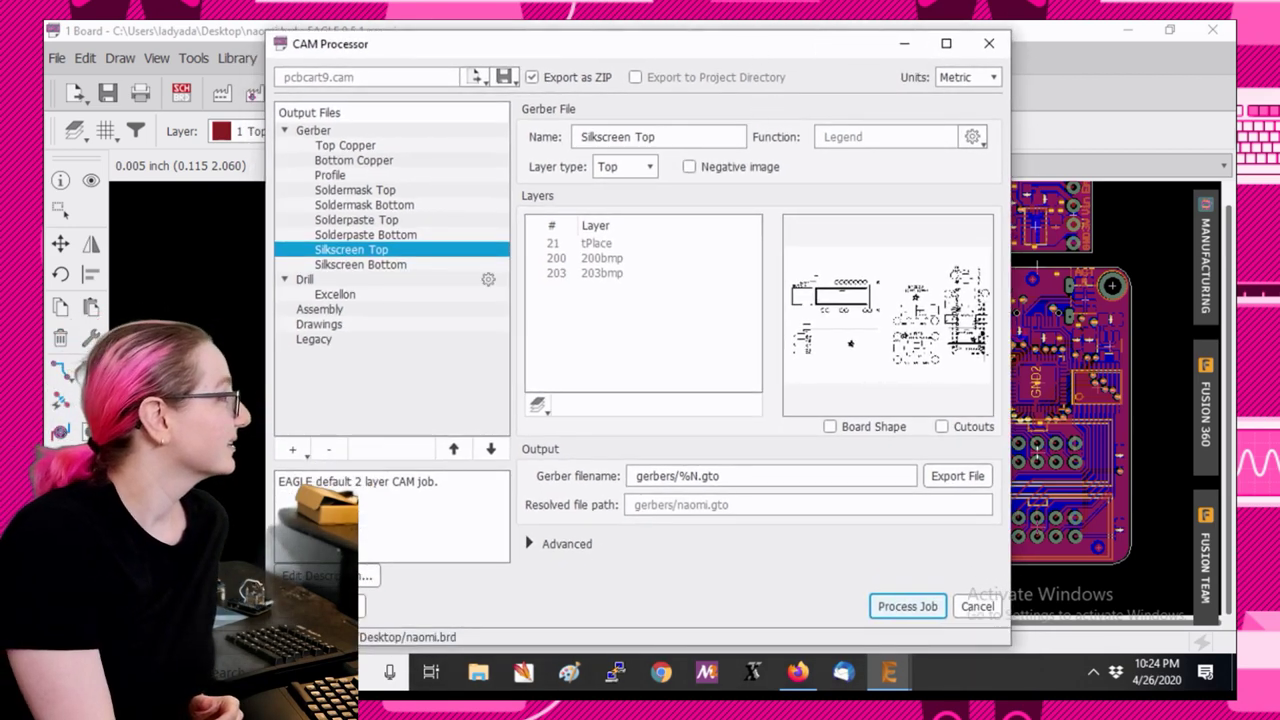
left_click_drag(749, 45, 654, 48)
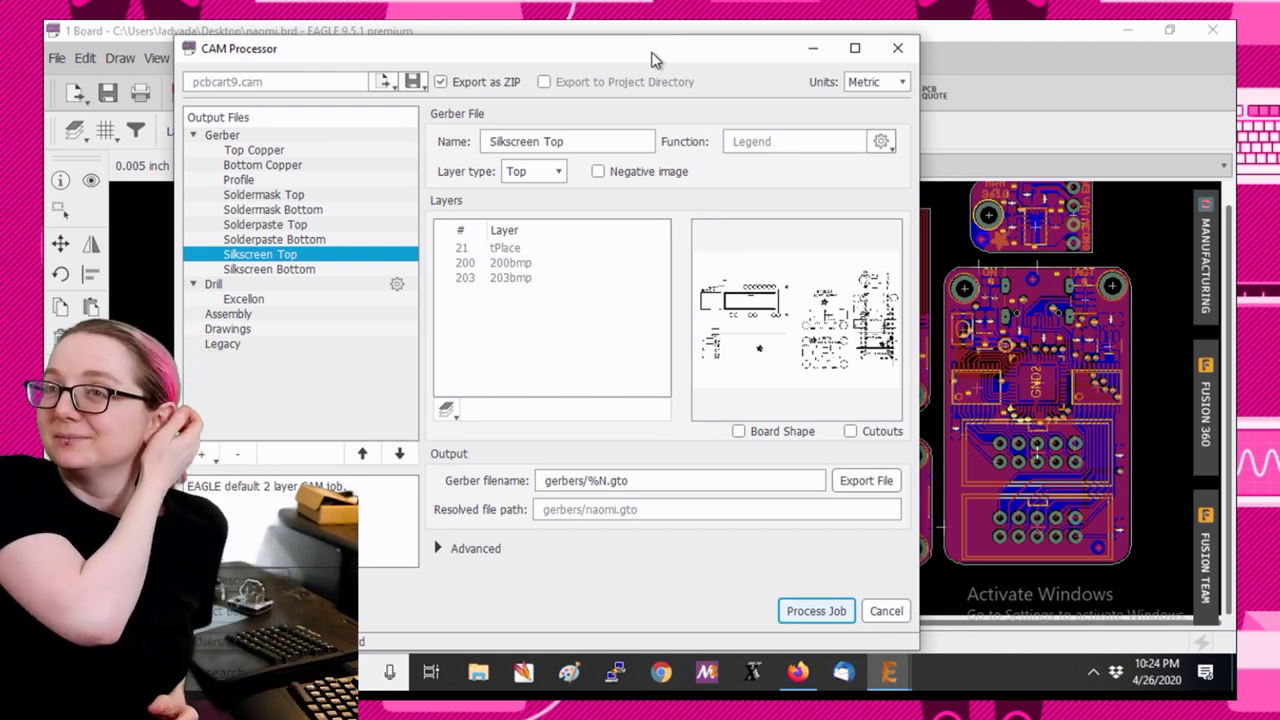
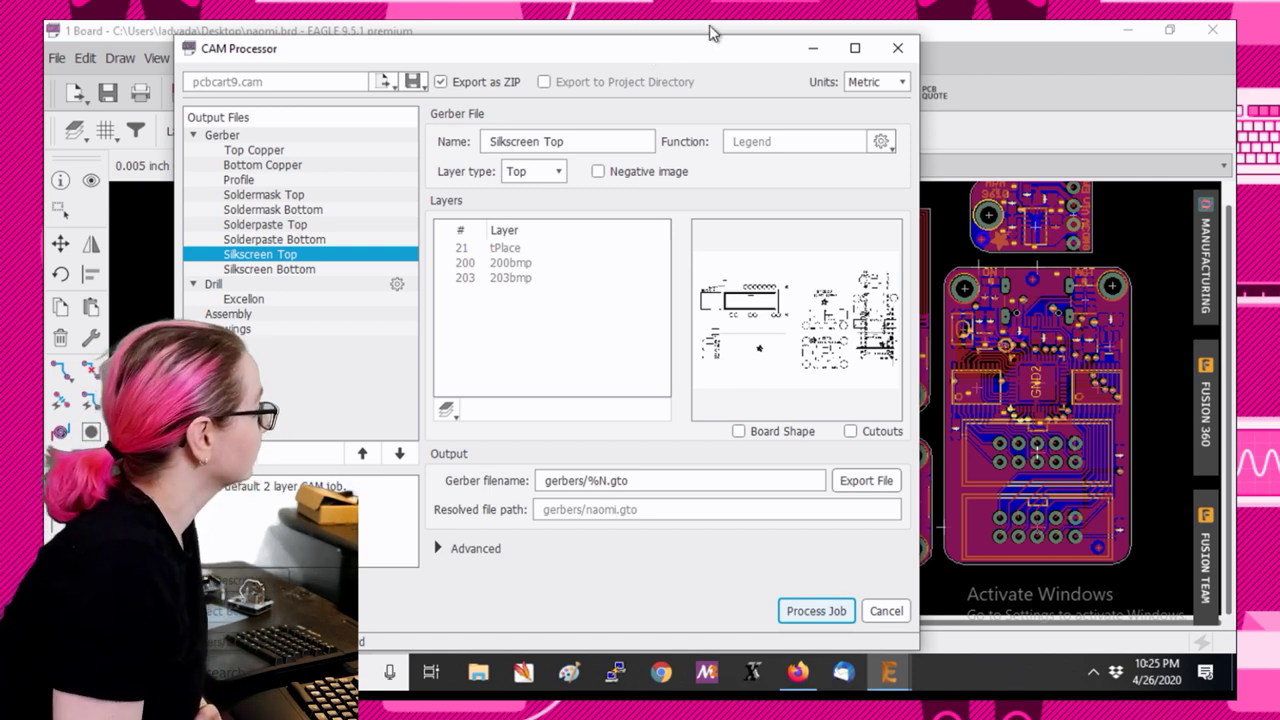
left_click_drag(706, 50, 712, 50)
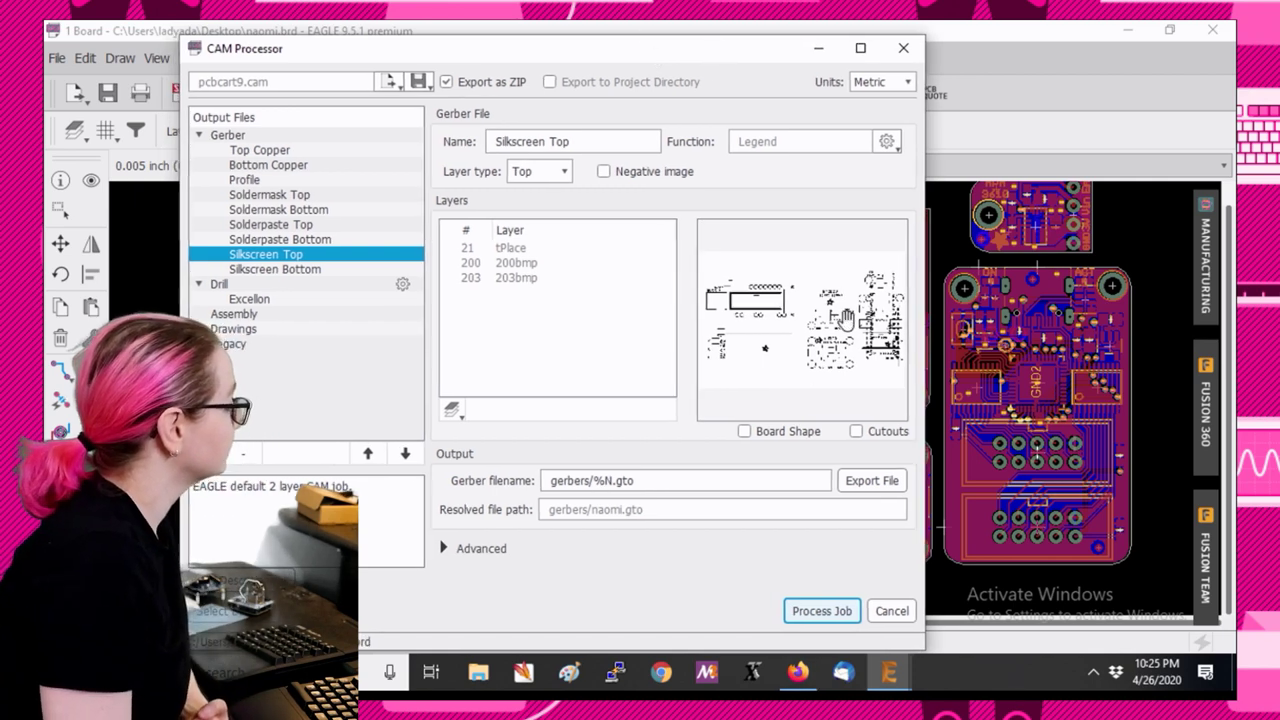
Close the CAM processor and minimise the board editor and control panel to reach the desktop.
left_click(905, 614)
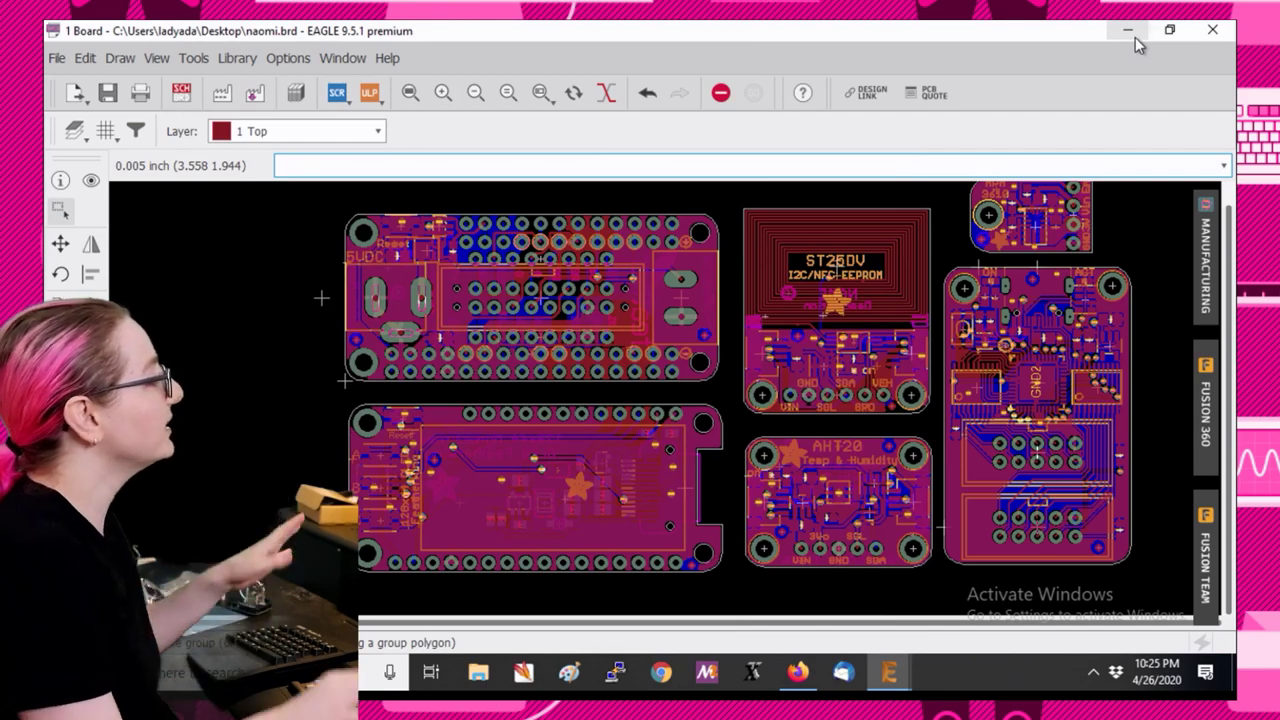
scroll(888, 318, "down", 3)
scroll(888, 318, "up", 2)
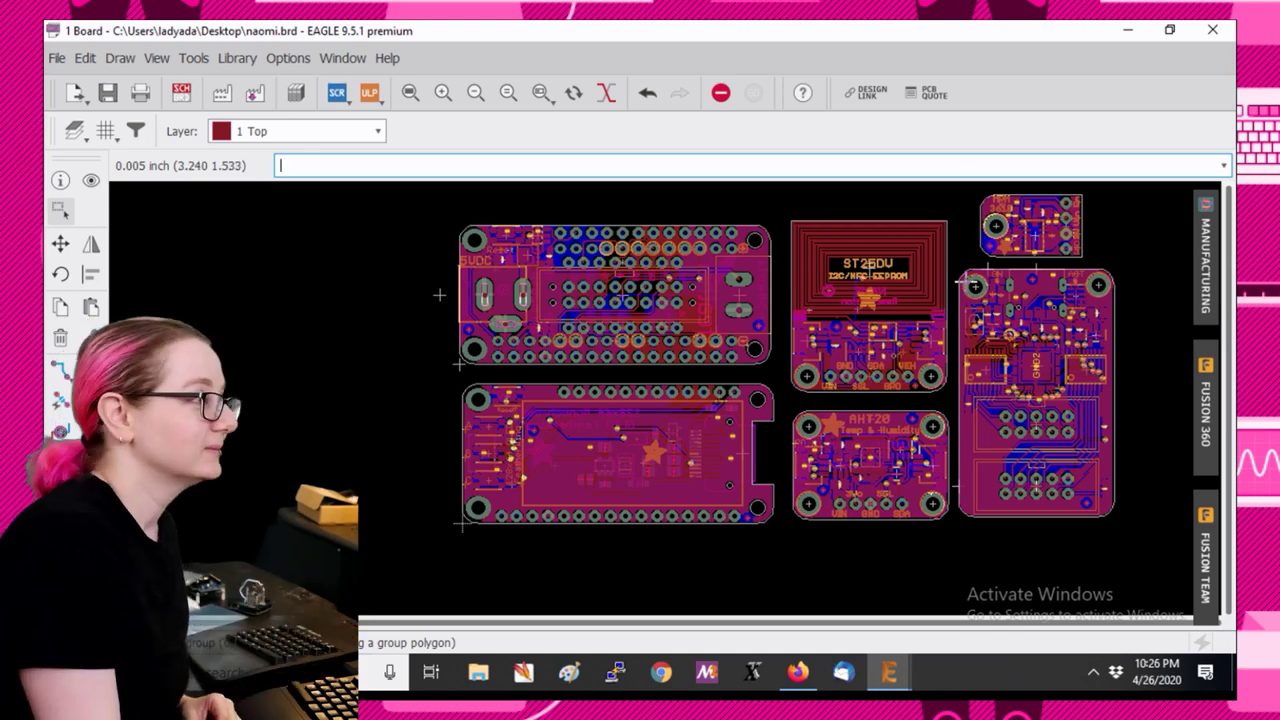
left_click(1130, 28)
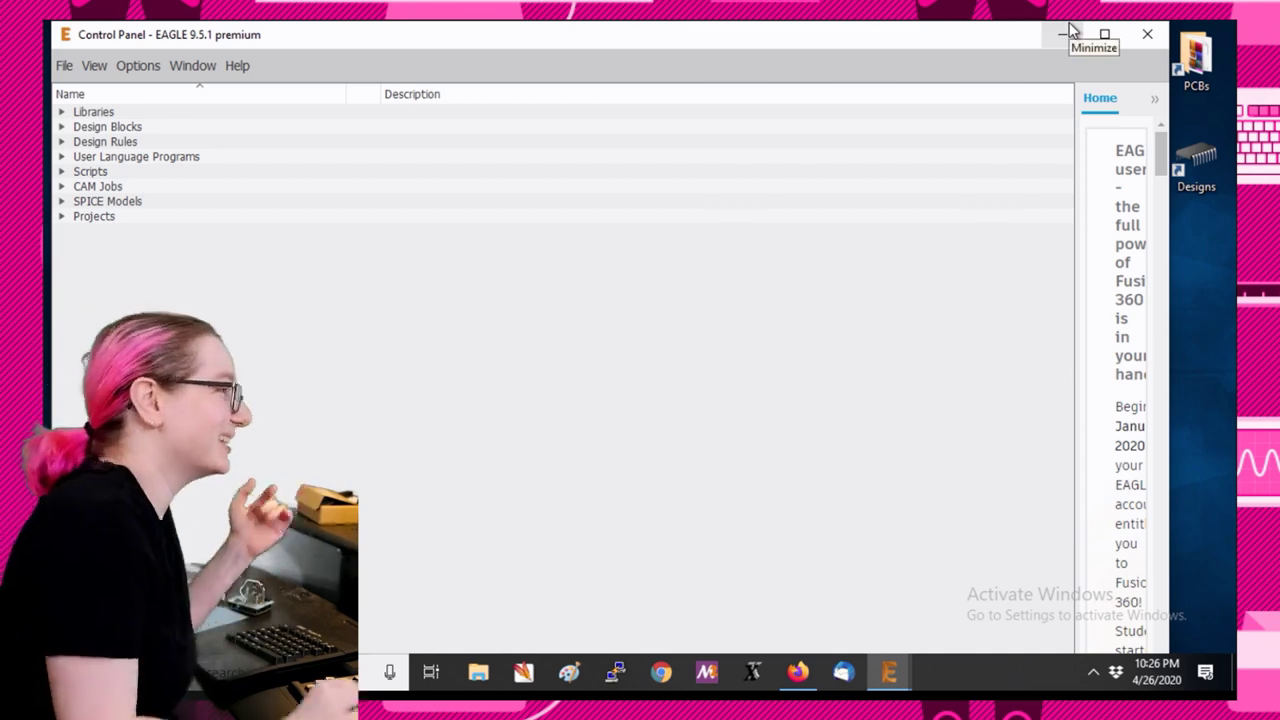
left_click(1064, 34)
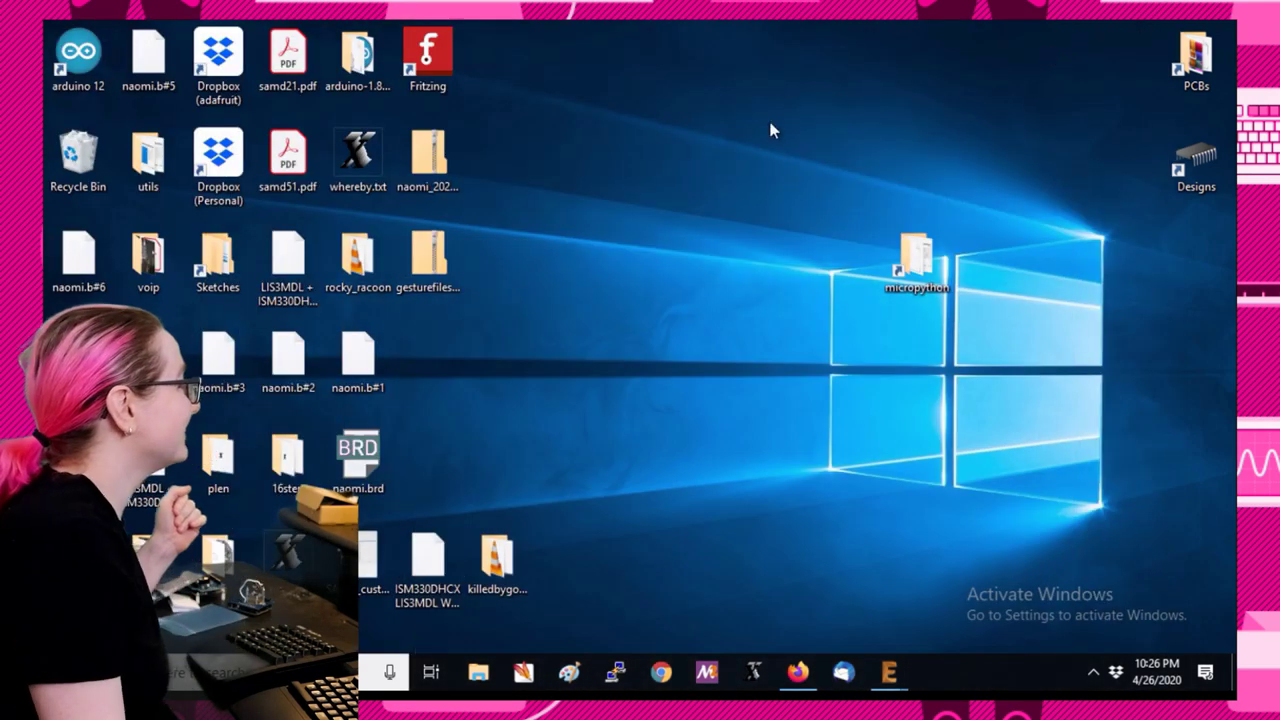
Switch to Firefox and open the JLCPCB instant quote page for a PCB prototype with the preset board options.
left_click(797, 674)
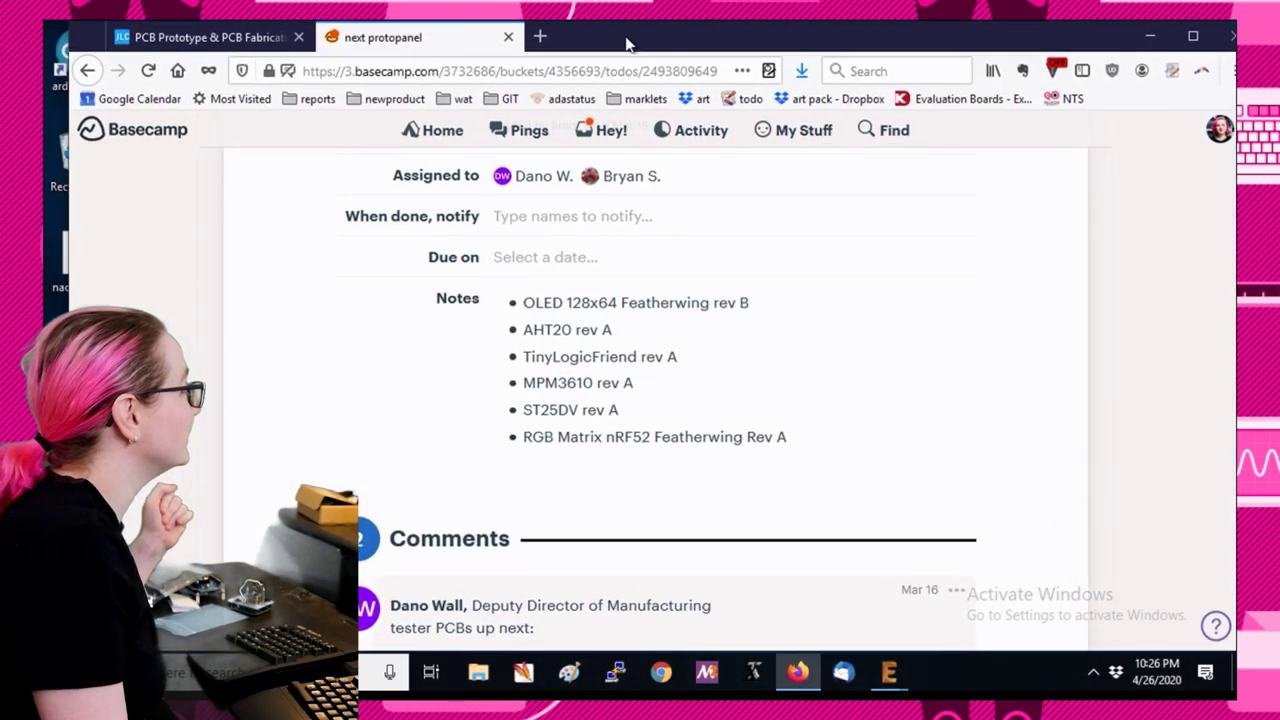
left_click(208, 38)
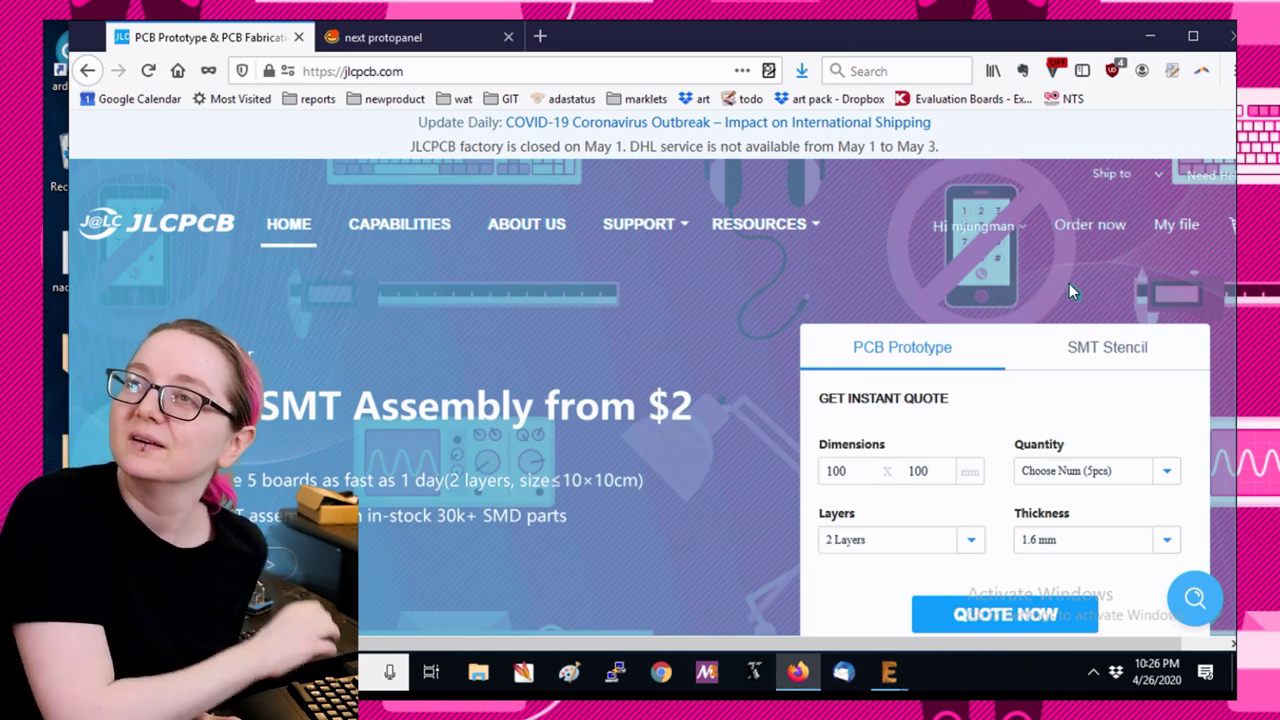
mouse_move(759, 224)
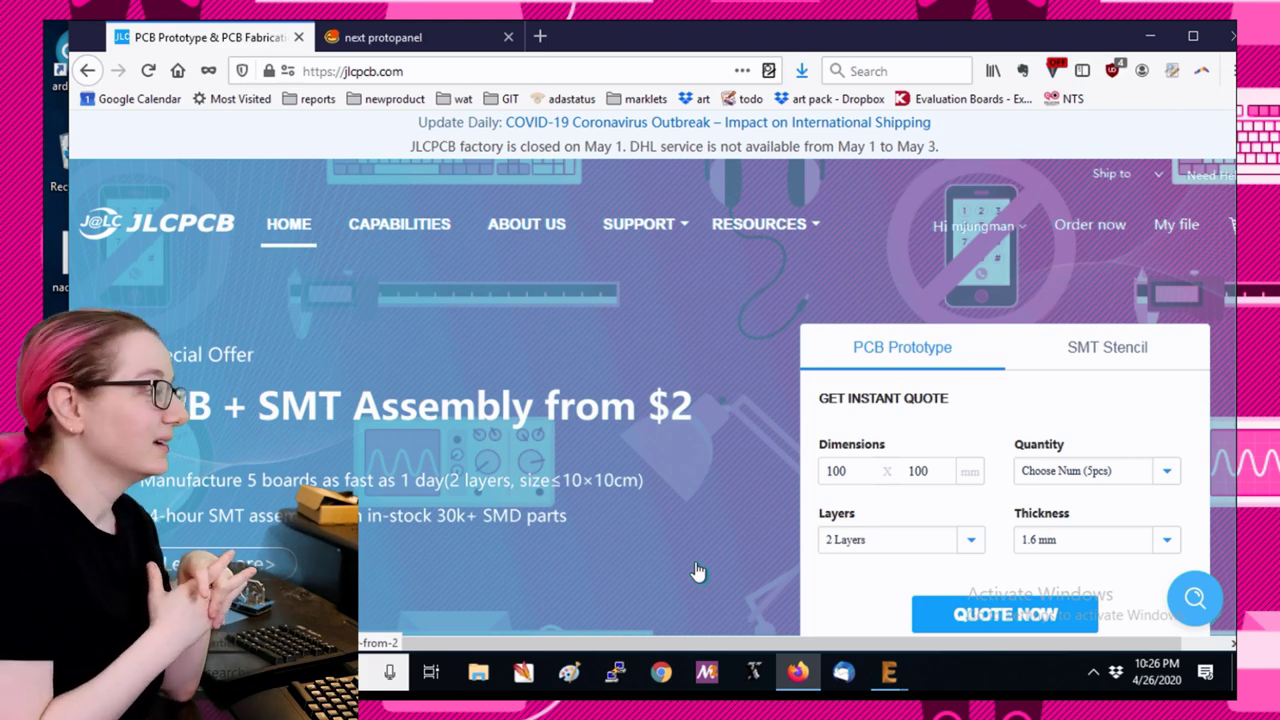
scroll(729, 543, "down", 3)
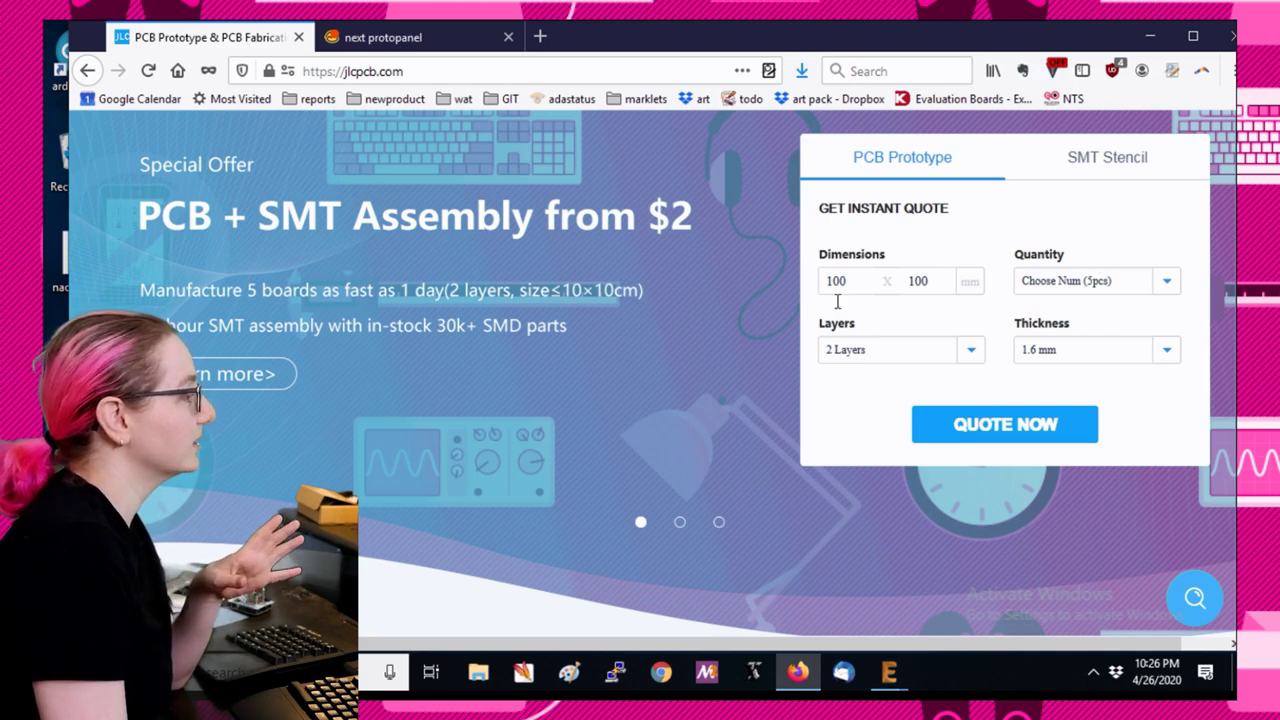
left_click(1015, 432)
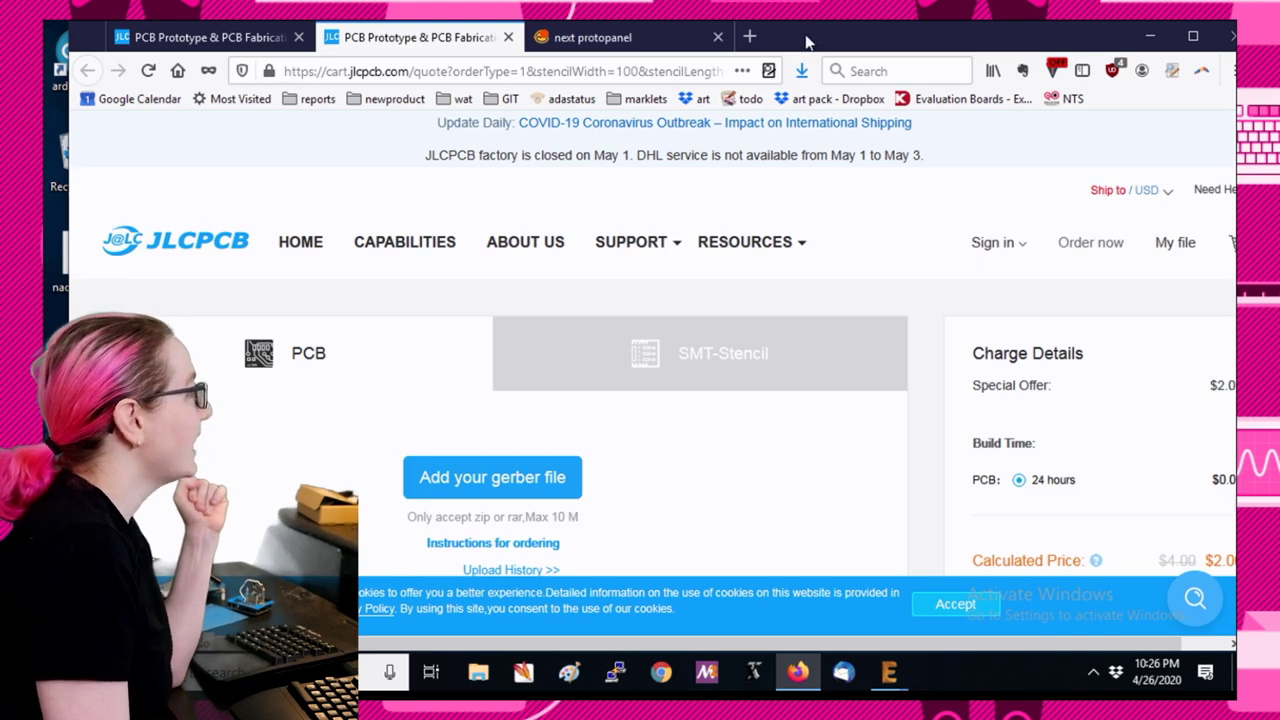
Move the browser window aside and place the naomi_2020-04-27.zip archive in open space on the desktop.
left_click_drag(813, 44, 1125, 245)
left_click_drag(428, 155, 567, 160)
left_click(520, 180)
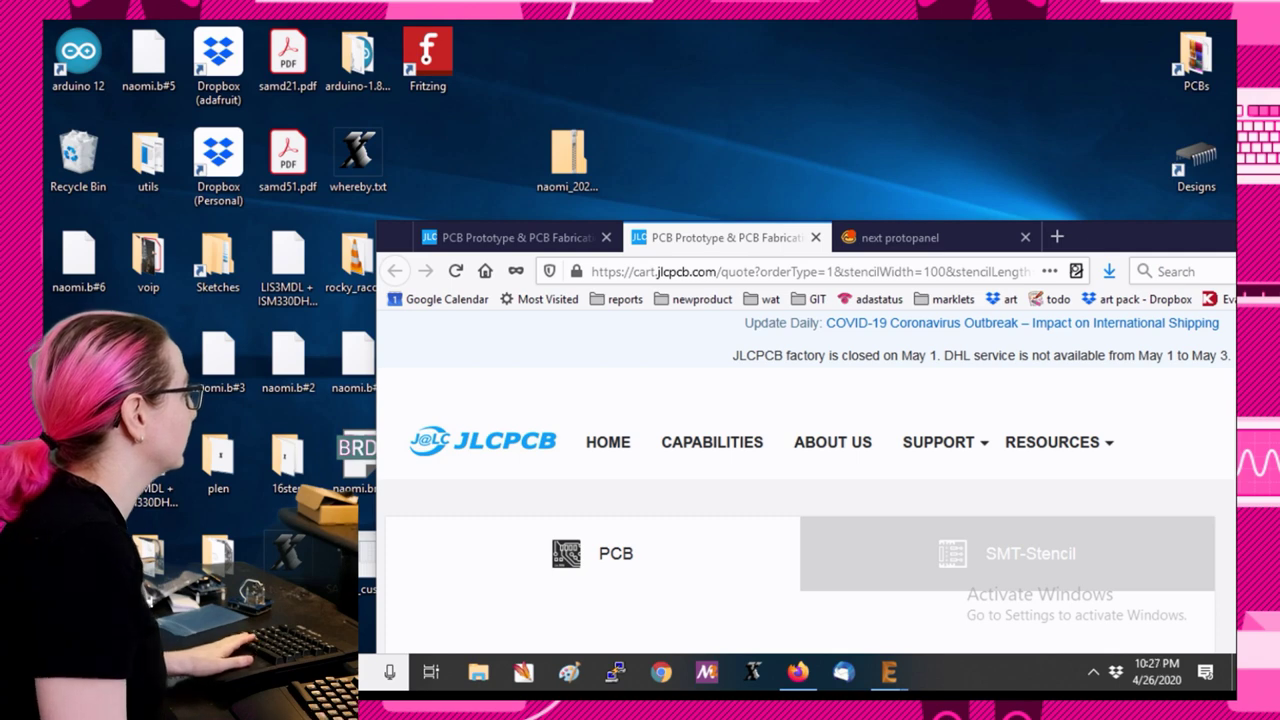
Delete the old naomi.b# backup files from the desktop.
left_click(80, 258, "ctrl")
key("Delete")
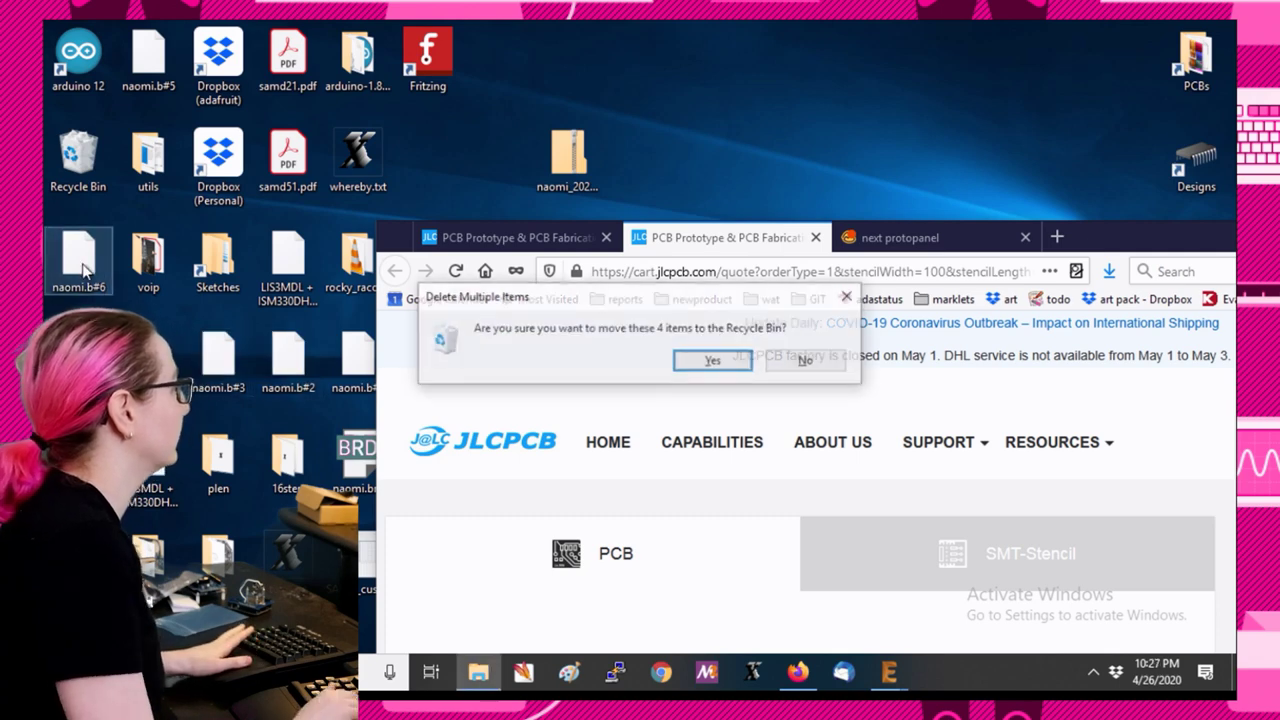
key("Return")
left_click(148, 45)
key("Delete")
key("Return")
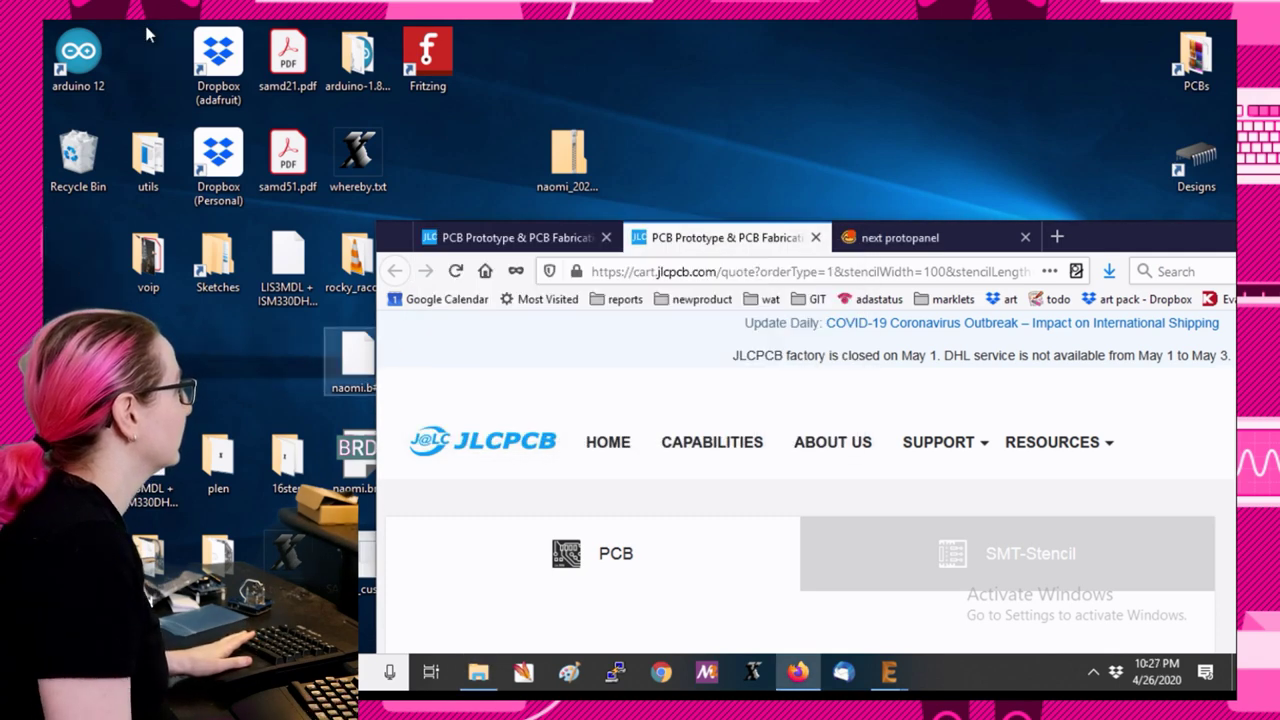
Open the gerbers folder inside naomi_2020-04-27.zip and position its window clear of the webcam area.
left_click_drag(567, 155, 170, 472)
double_click(165, 465)
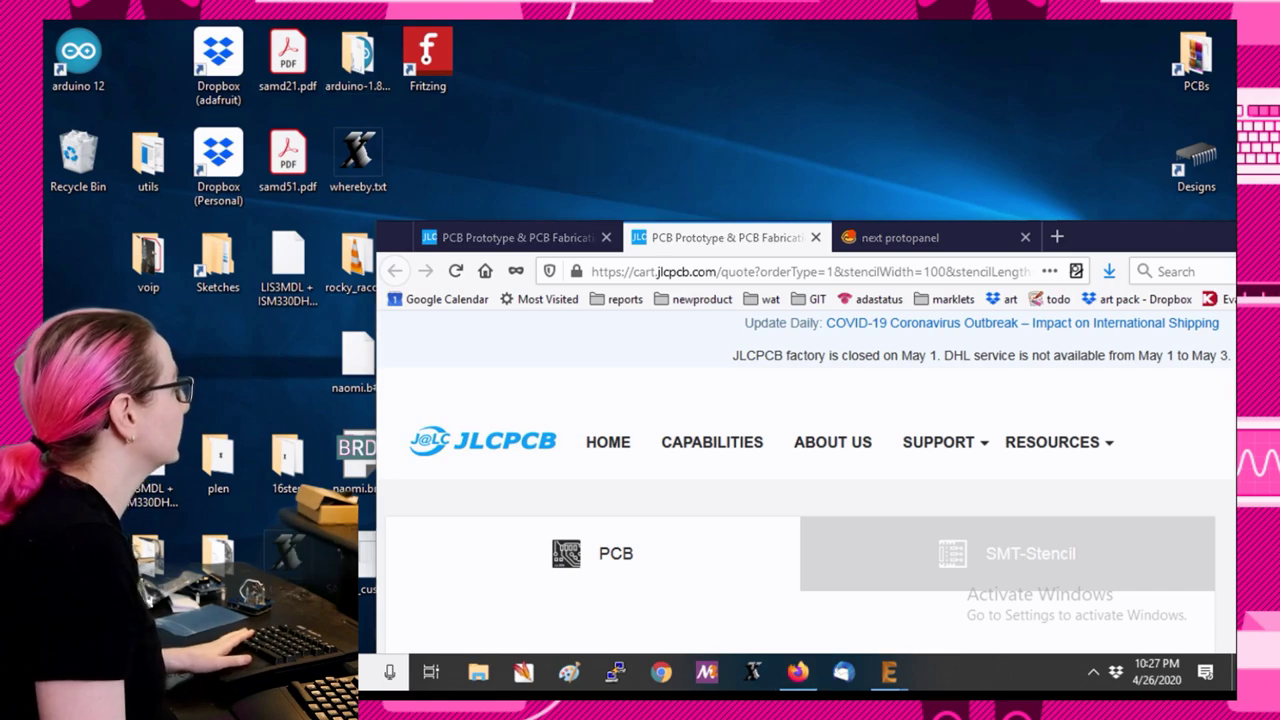
double_click(640, 237)
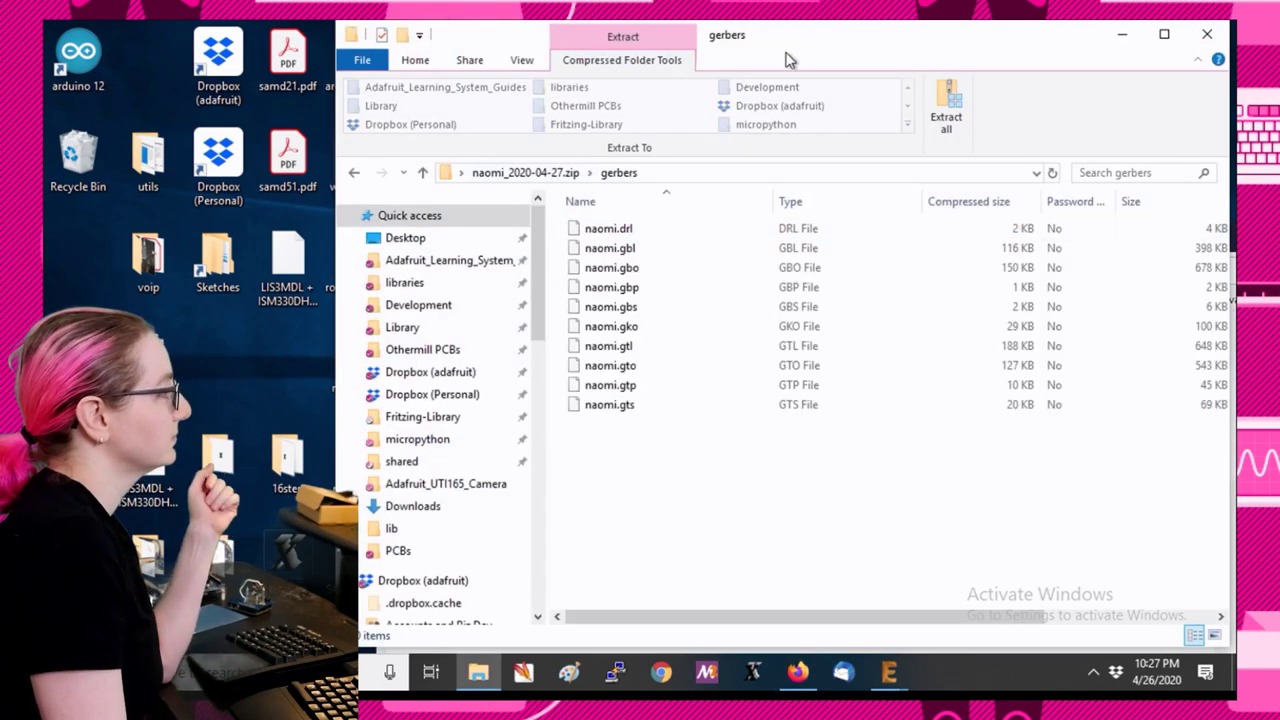
left_click_drag(718, 41, 531, 51)
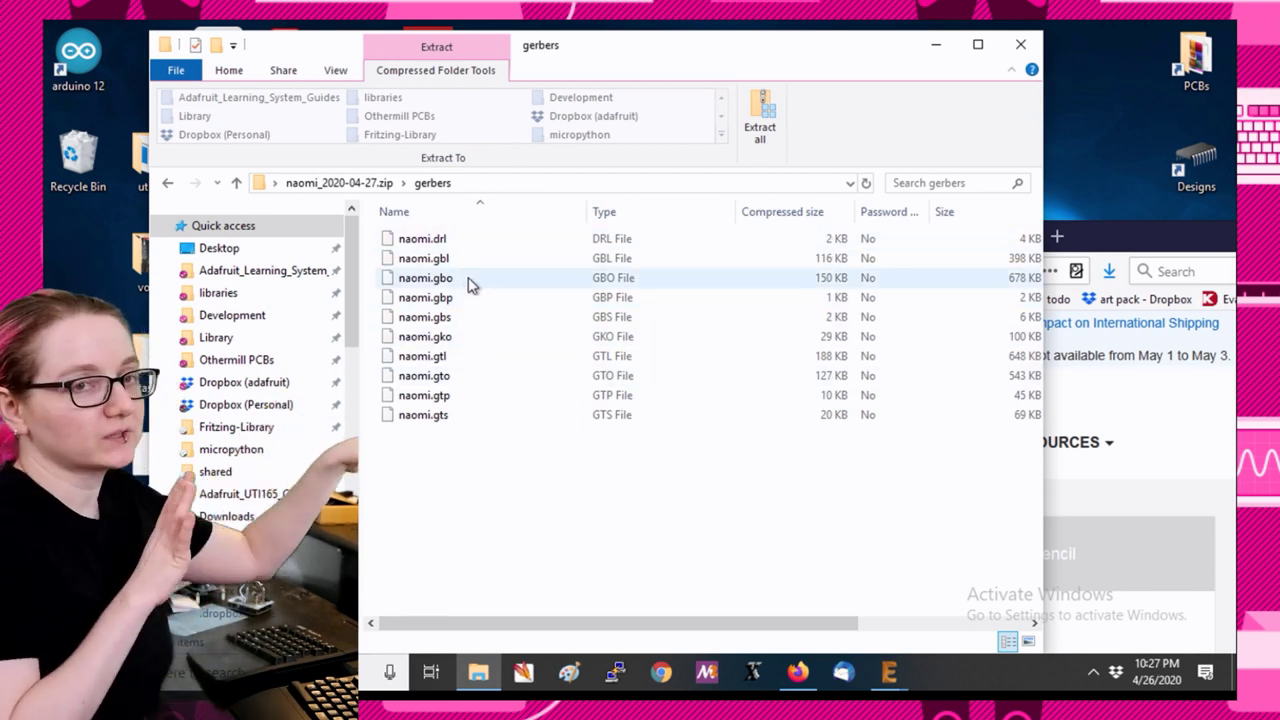
Check the archive's copper, silkscreen, solder mask, outline, paste and drill files, then close the folder.
left_click(452, 358)
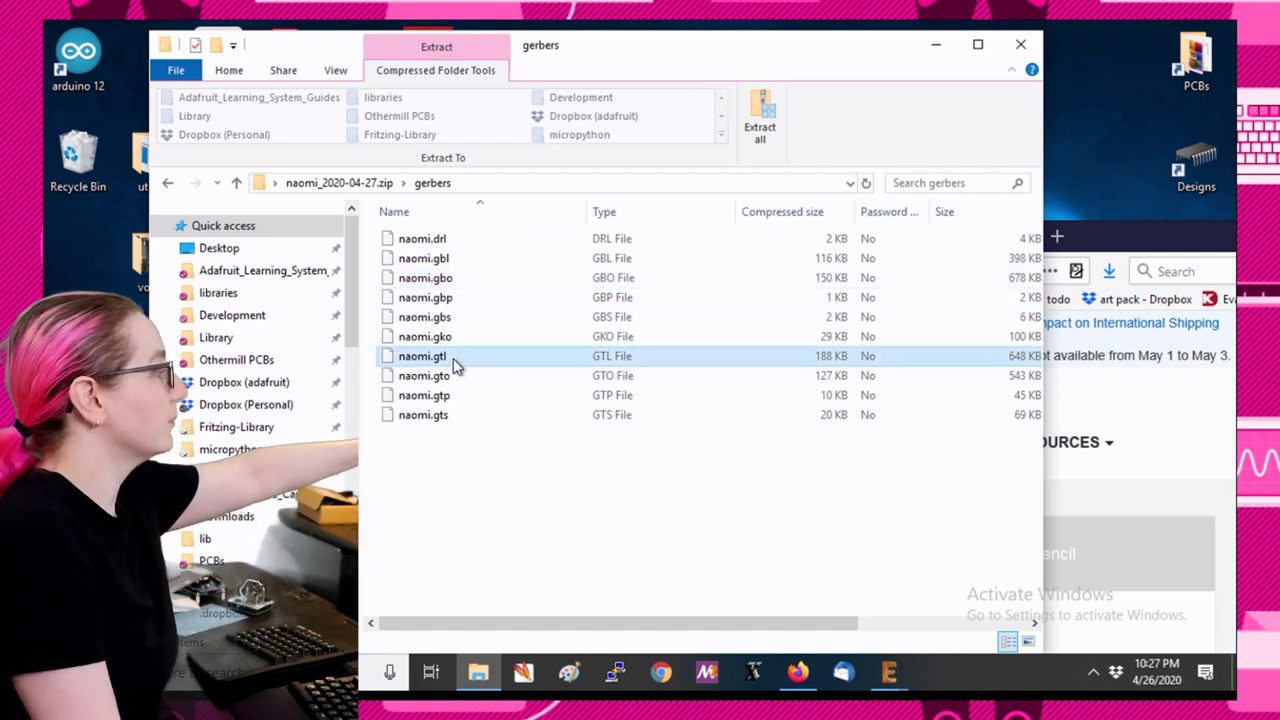
left_click(462, 261)
left_click(466, 276)
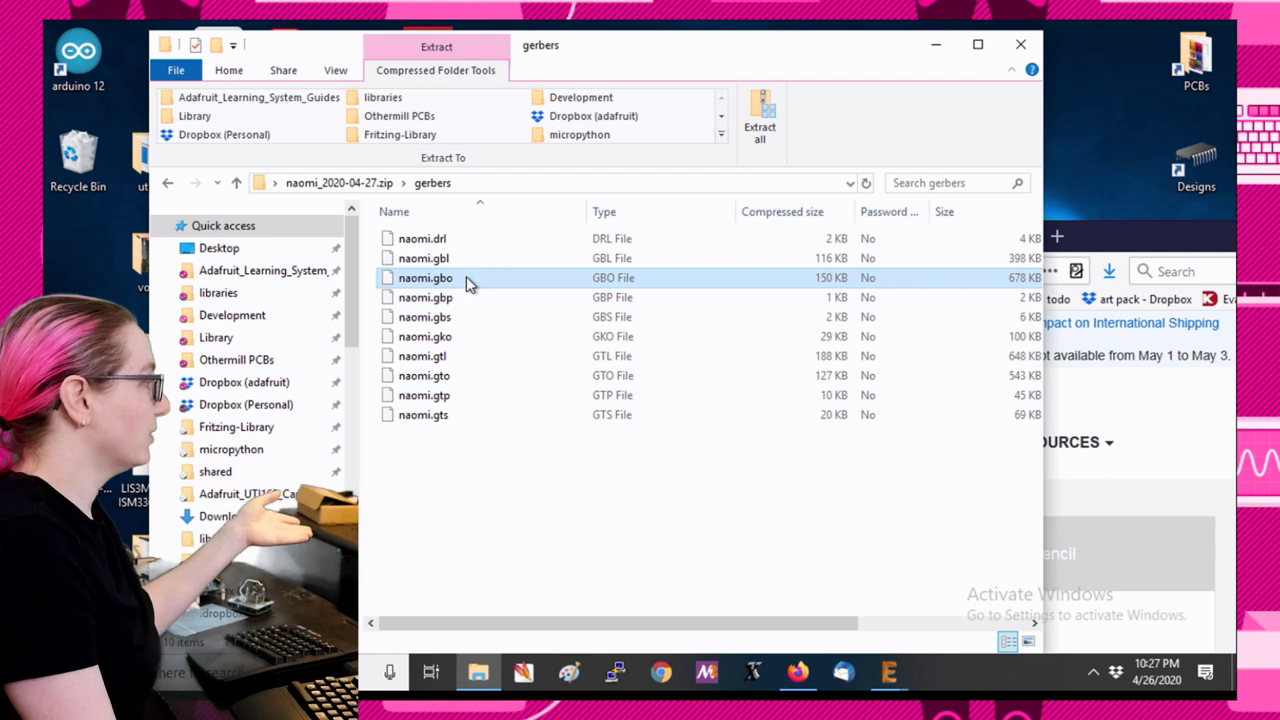
left_click(447, 377)
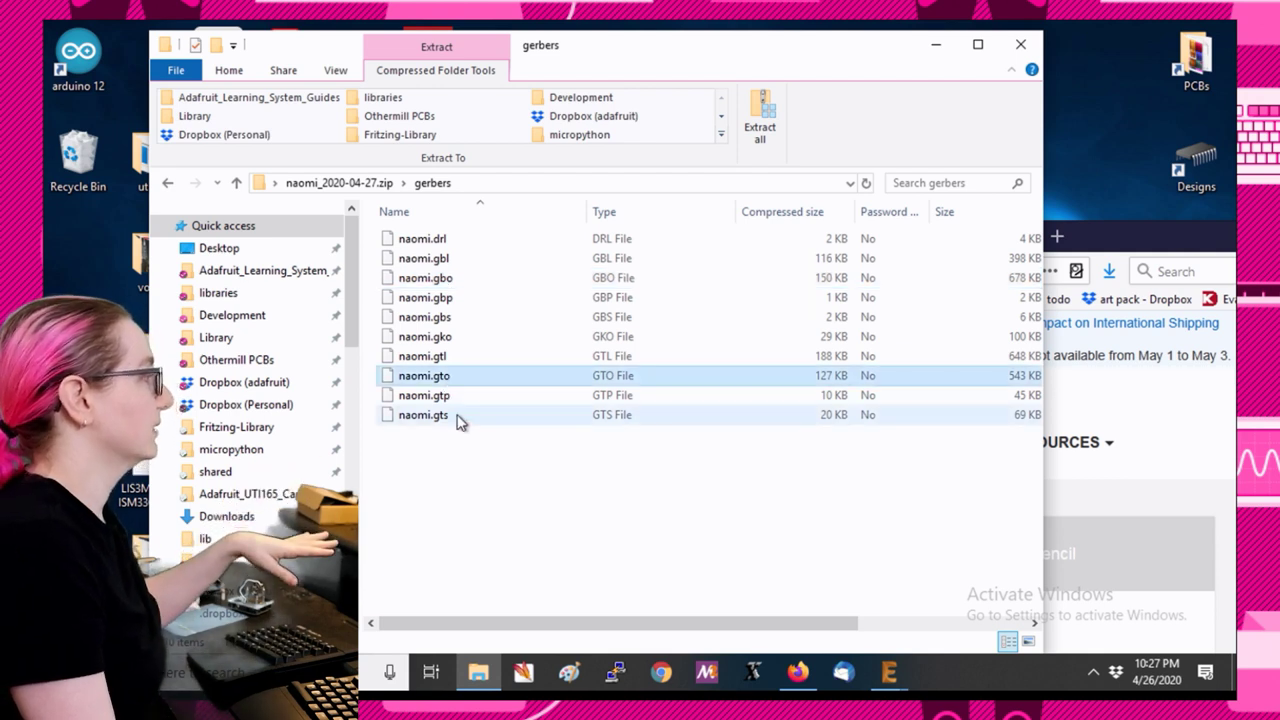
left_click(455, 416)
left_click(458, 320)
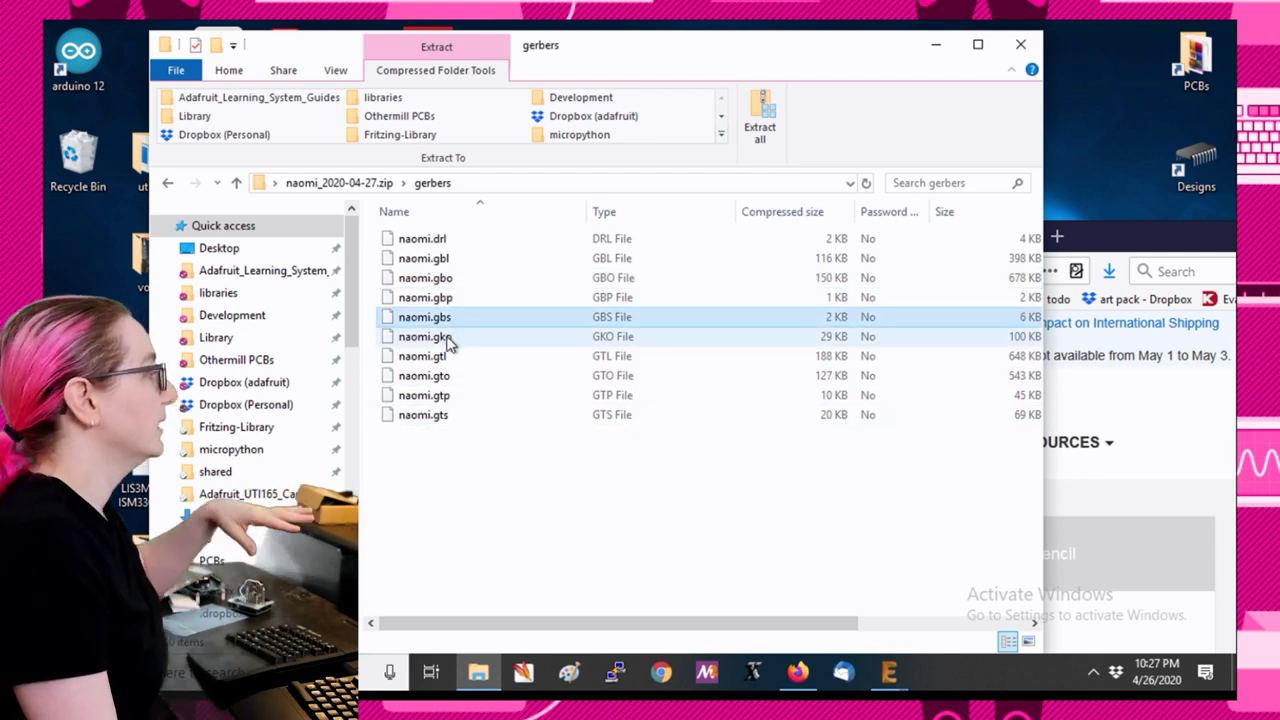
left_click(446, 339)
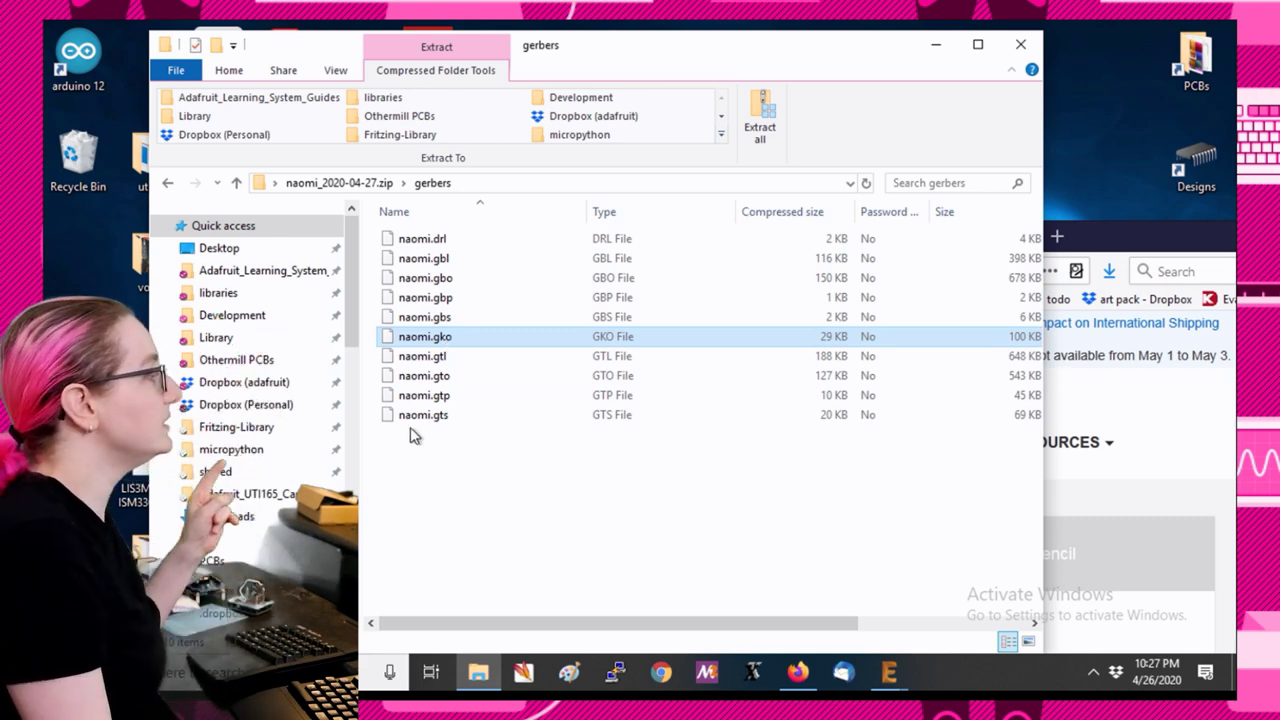
left_click(448, 398)
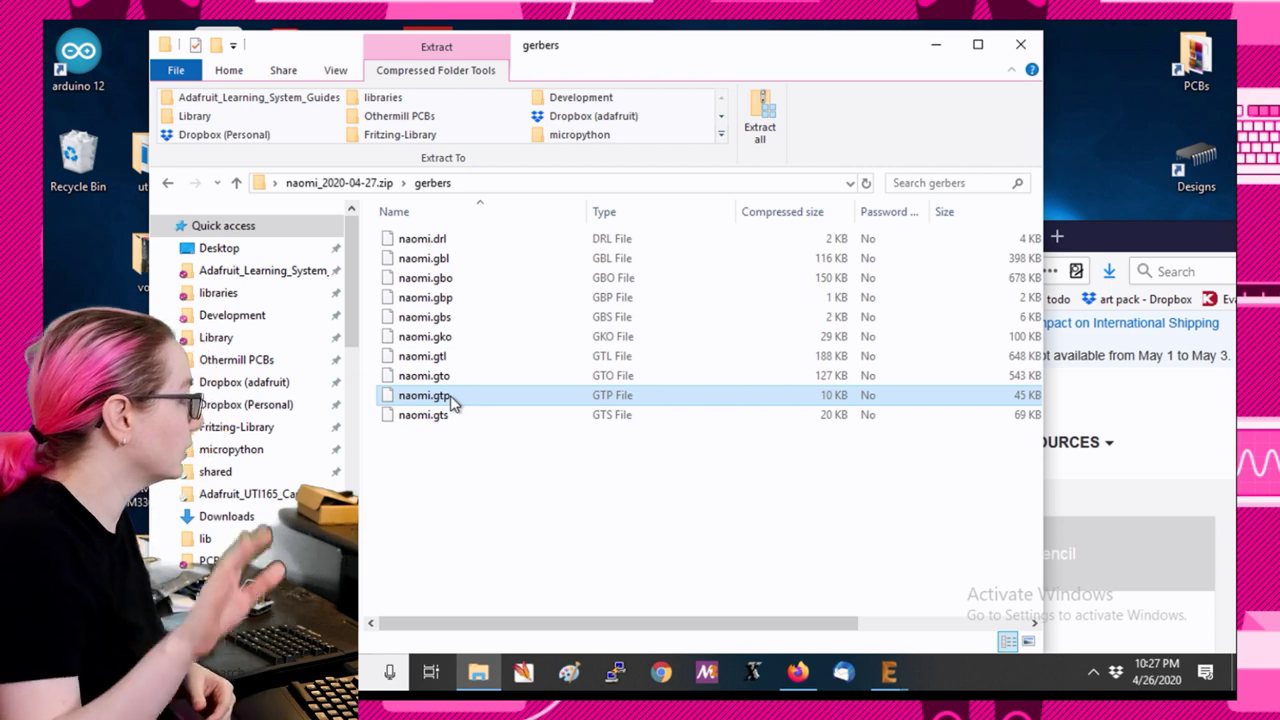
left_click(457, 297)
left_click(454, 242)
left_click(1020, 44)
Upload naomi_2020-04-27.zip as the Gerber file for the JLCPCB quote and accept the cookie notice.
left_click_drag(398, 238, 180, 38)
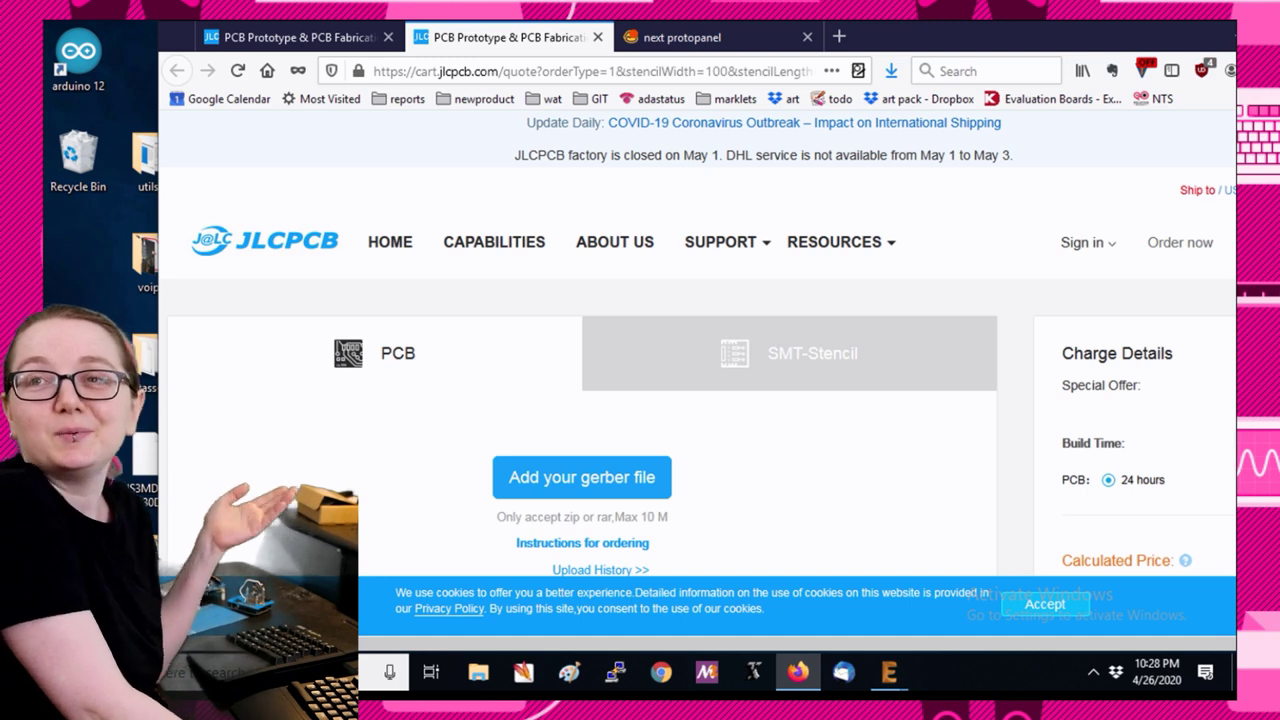
left_click_drag(586, 466, 560, 481)
scroll(934, 383, "down", 3)
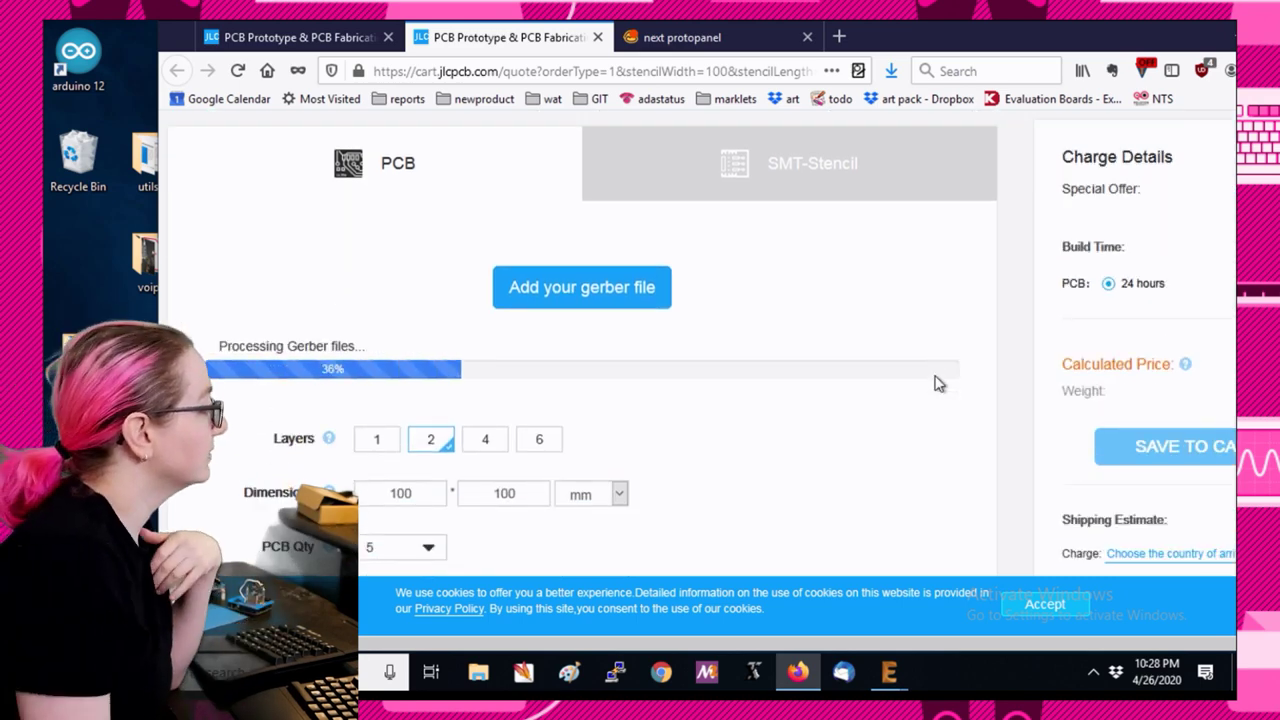
left_click(1052, 606)
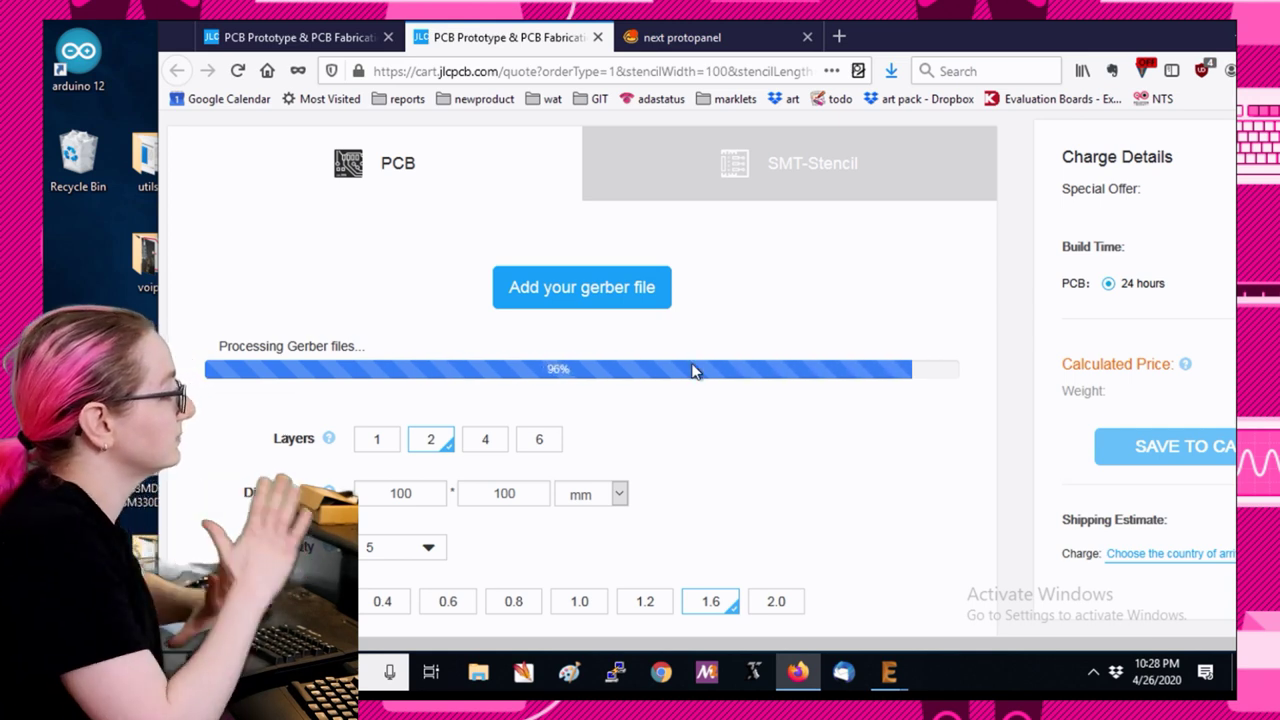
Enlarge the browser window and examine the rendered front and back previews of the uploaded panel.
left_click_drag(966, 36, 892, 36)
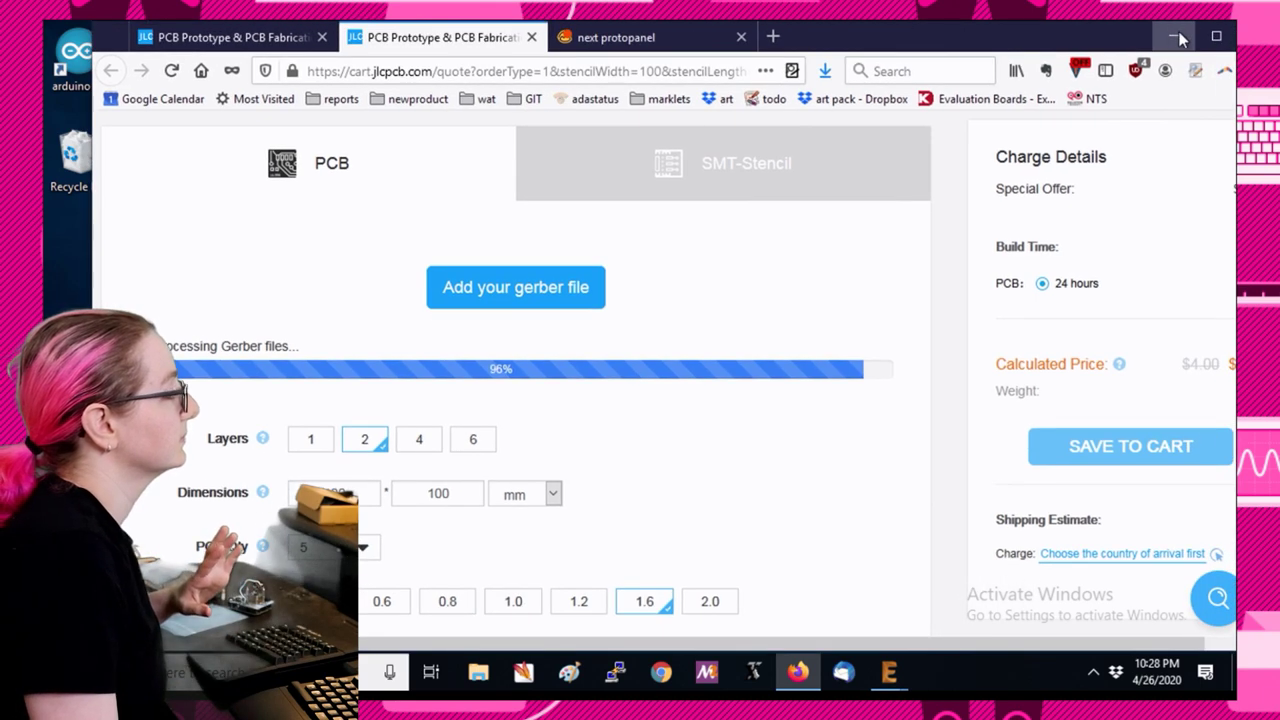
left_click(1222, 36)
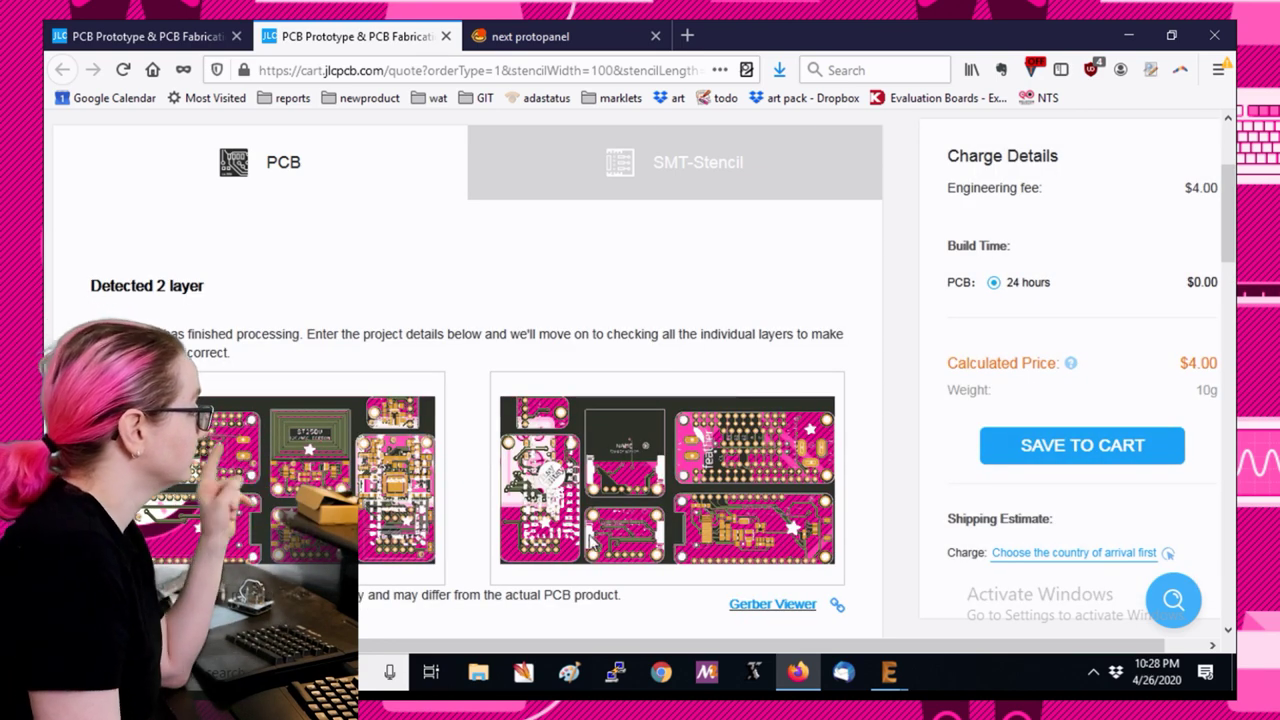
scroll(742, 350, "down", 1)
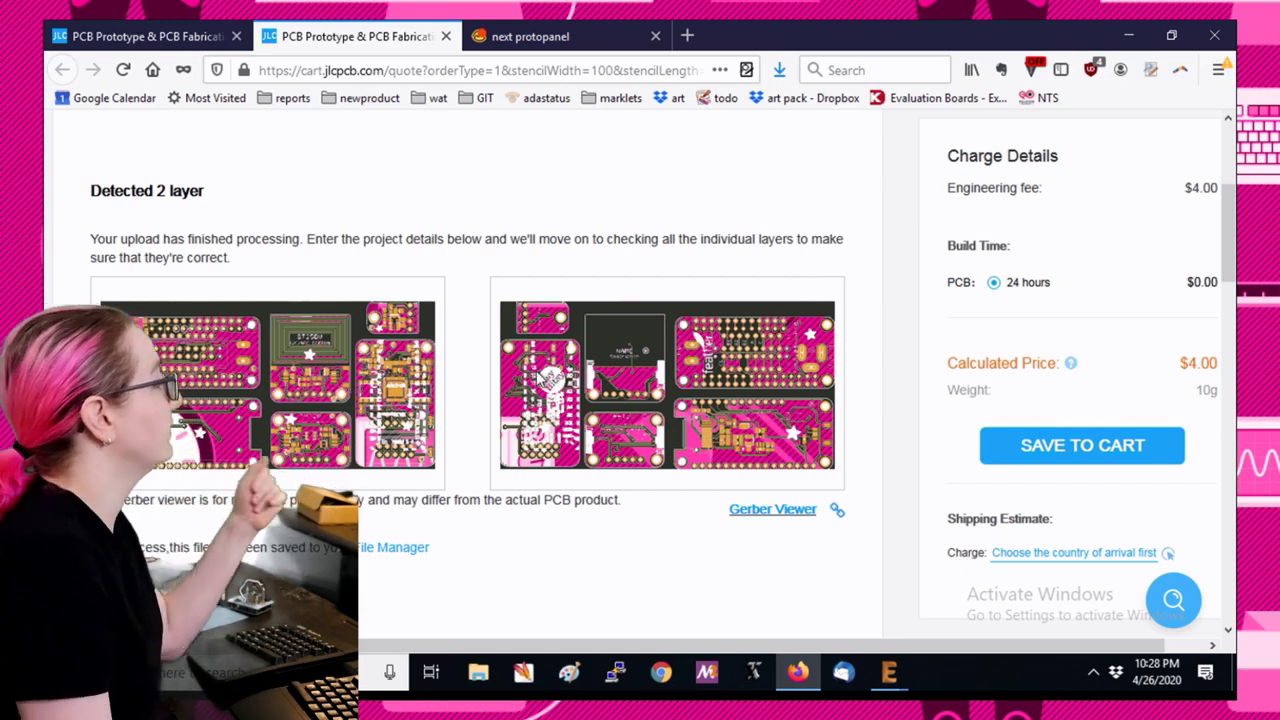
scroll(538, 403, "up", 1)
scroll(532, 425, "down", 1)
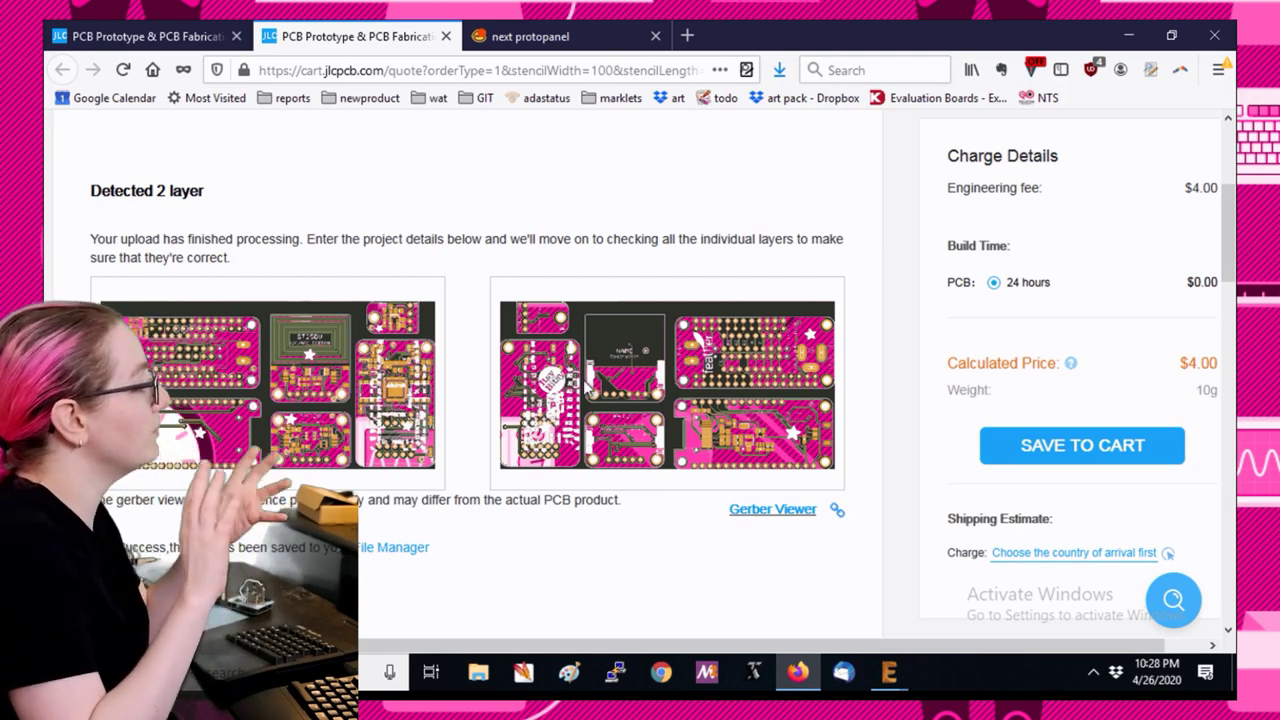
Move the browser aside and open naomi.brd from the desktop in EAGLE again.
left_click(478, 672)
left_click(1020, 37)
double_click(940, 43)
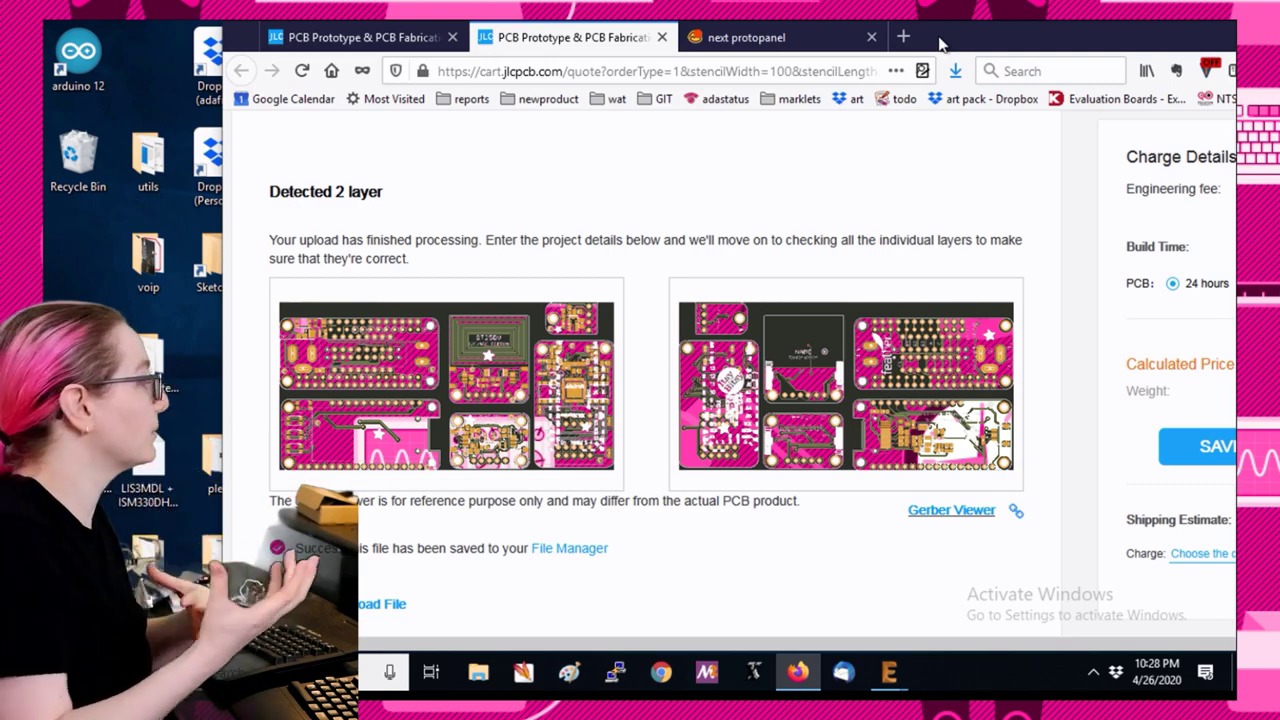
left_click_drag(930, 37, 1153, 41)
left_click_drag(367, 450, 78, 250)
double_click(78, 250)
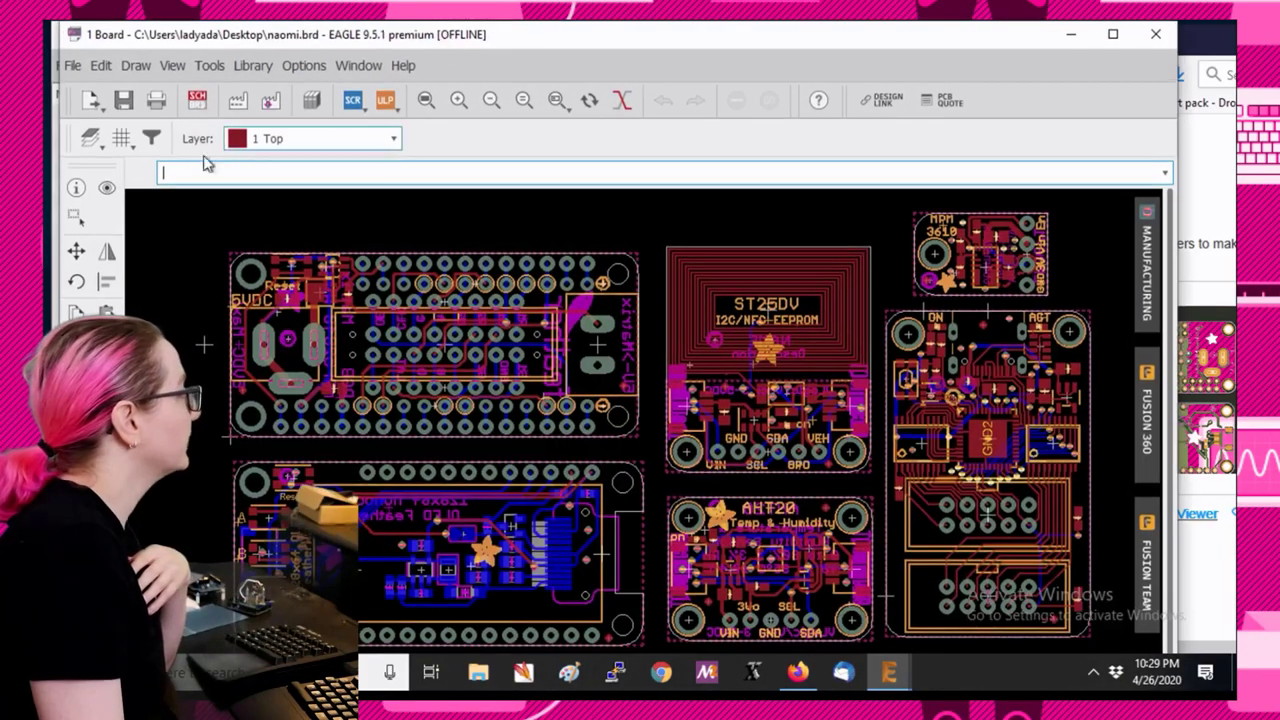
Make the 200bmp layer and the 203bmp to 208bmp layers visible on the board.
left_click(90, 138)
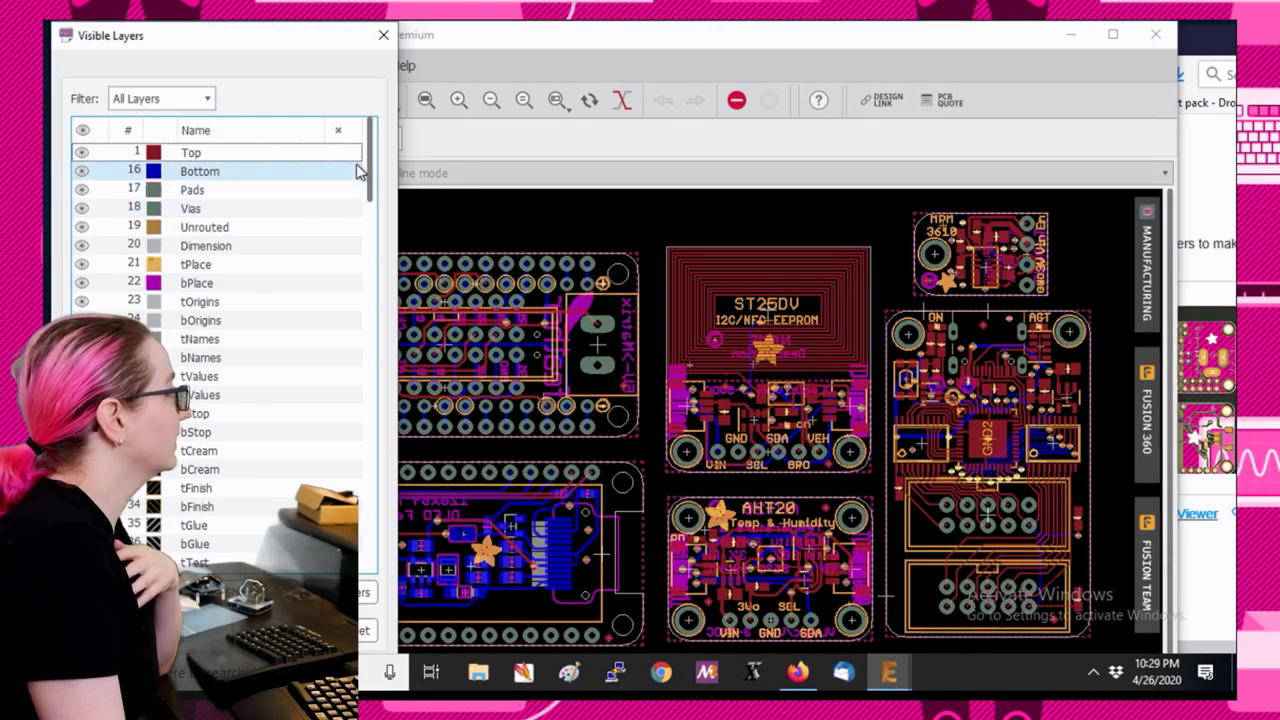
left_click_drag(370, 160, 385, 528)
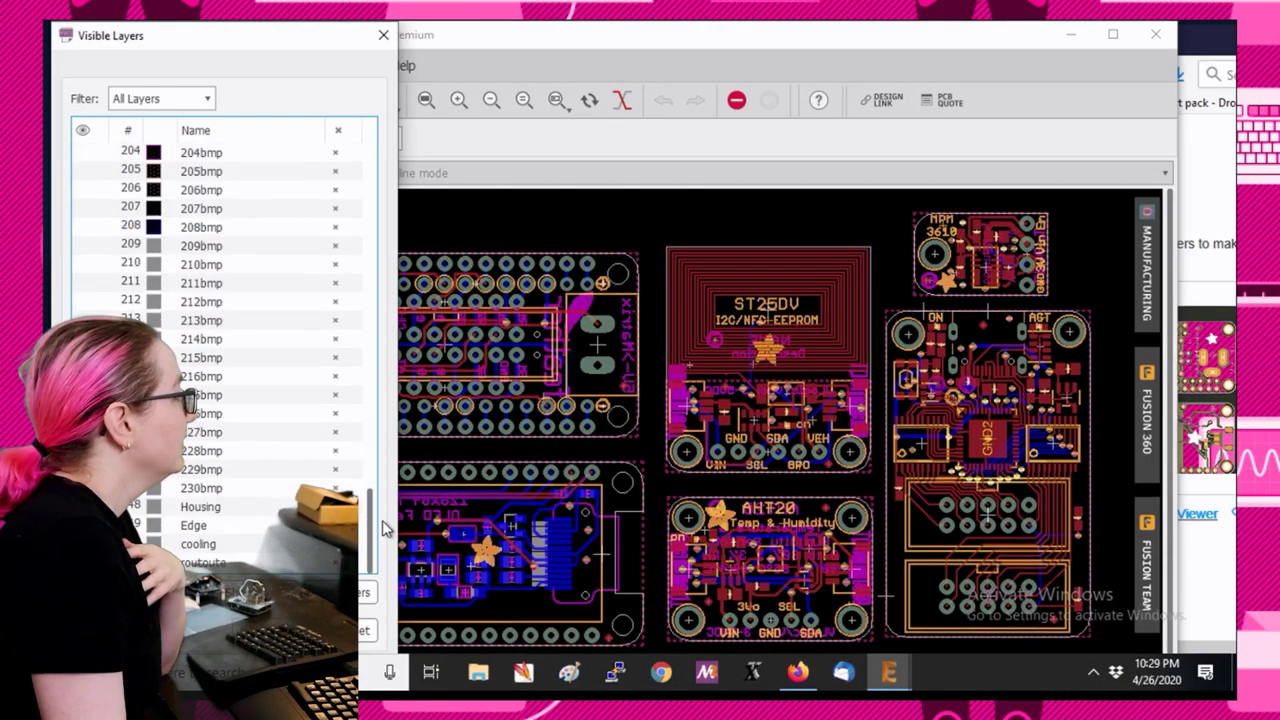
scroll(100, 220, "up", 2)
left_click(83, 227)
left_click(83, 245)
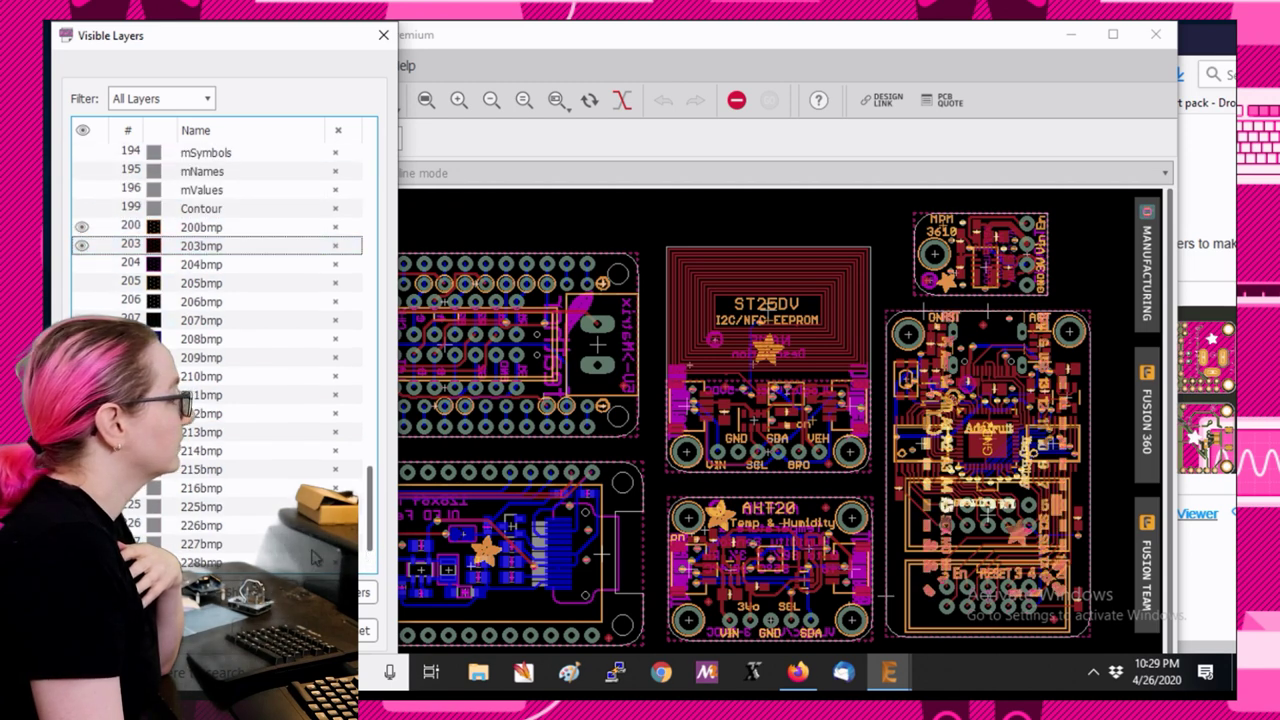
left_click(83, 264)
left_click(83, 283)
left_click(83, 301)
left_click(83, 320)
left_click(83, 339)
scroll(100, 339, "down", 1)
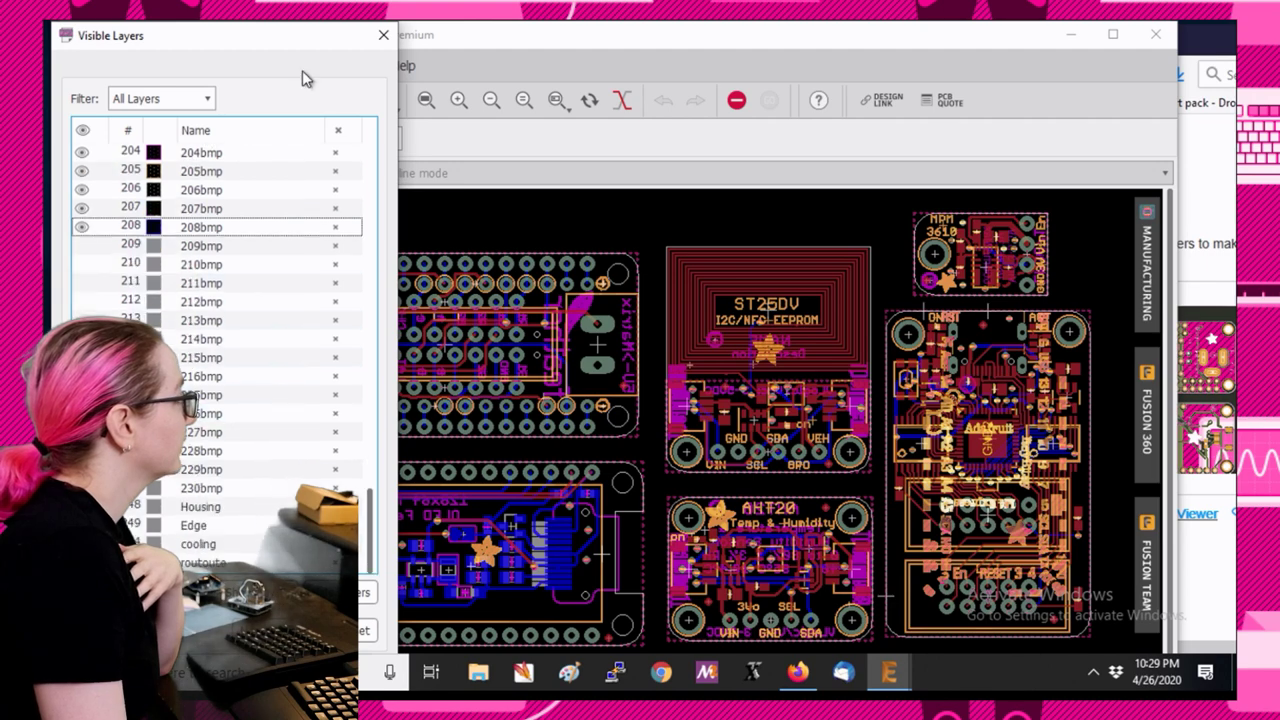
mouse_move(272, 30)
left_mouse_down()
mouse_move(283, 115)
mouse_move(276, 50)
left_mouse_up()
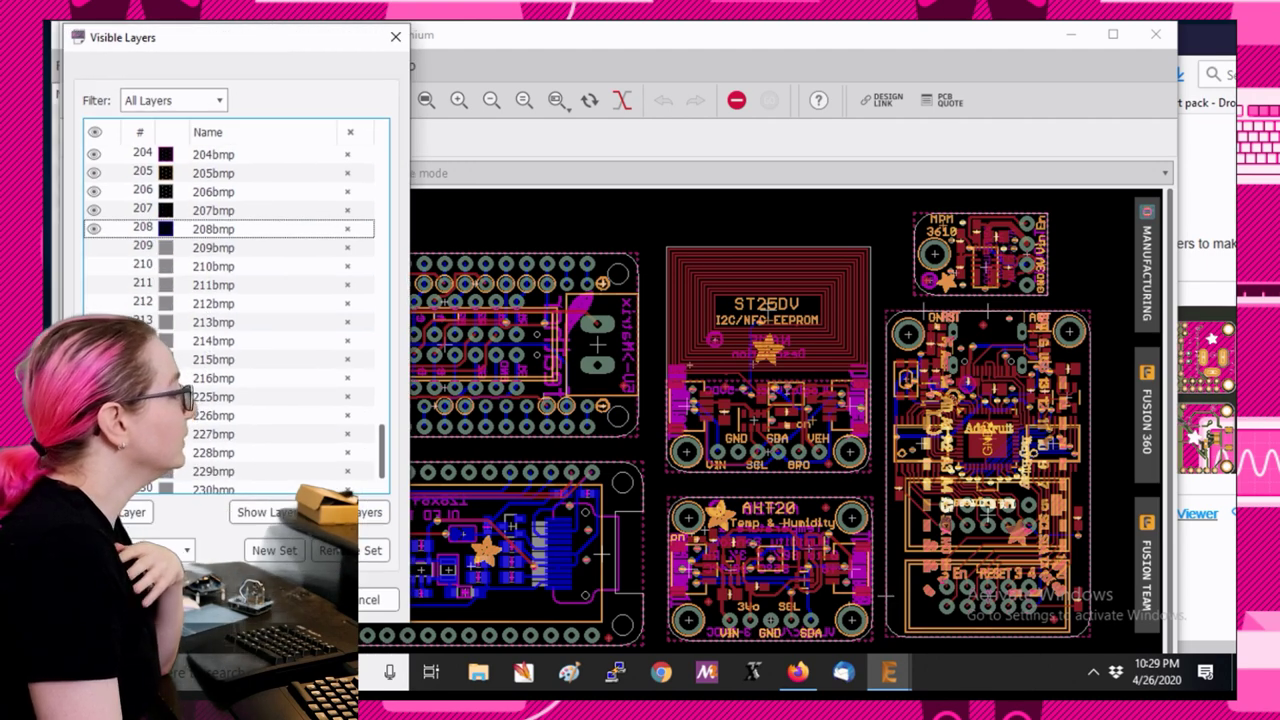
key("Return")
Maximize the board window and delete the stray bitmap labels and Adafruit lettering overlaid on the tall board with two connectors.
left_click(1112, 34)
scroll(1017, 443, "up", 3)
scroll(1020, 289, "down", 3)
scroll(985, 297, "up", 3)
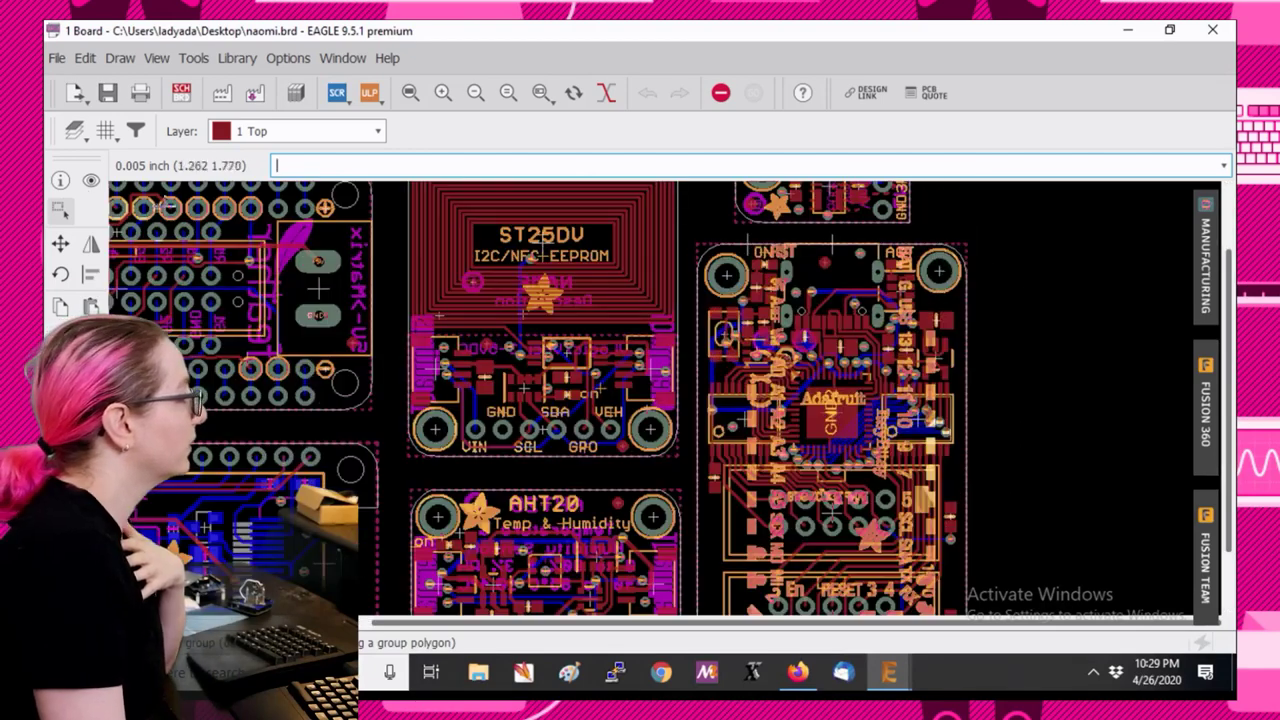
scroll(890, 262, "up", 2)
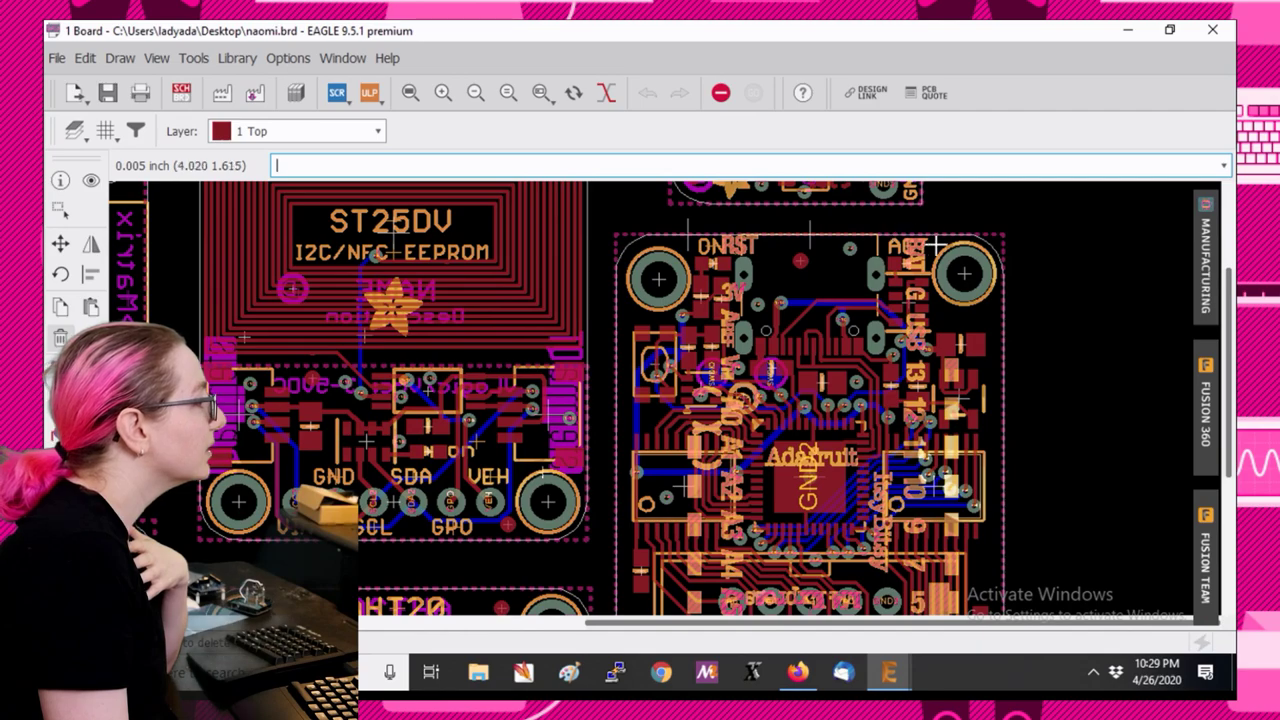
scroll(935, 245, "down", 2)
scroll(772, 537, "down", 3)
scroll(772, 520, "up", 4)
scroll(772, 517, "down", 4)
scroll(737, 404, "up", 5)
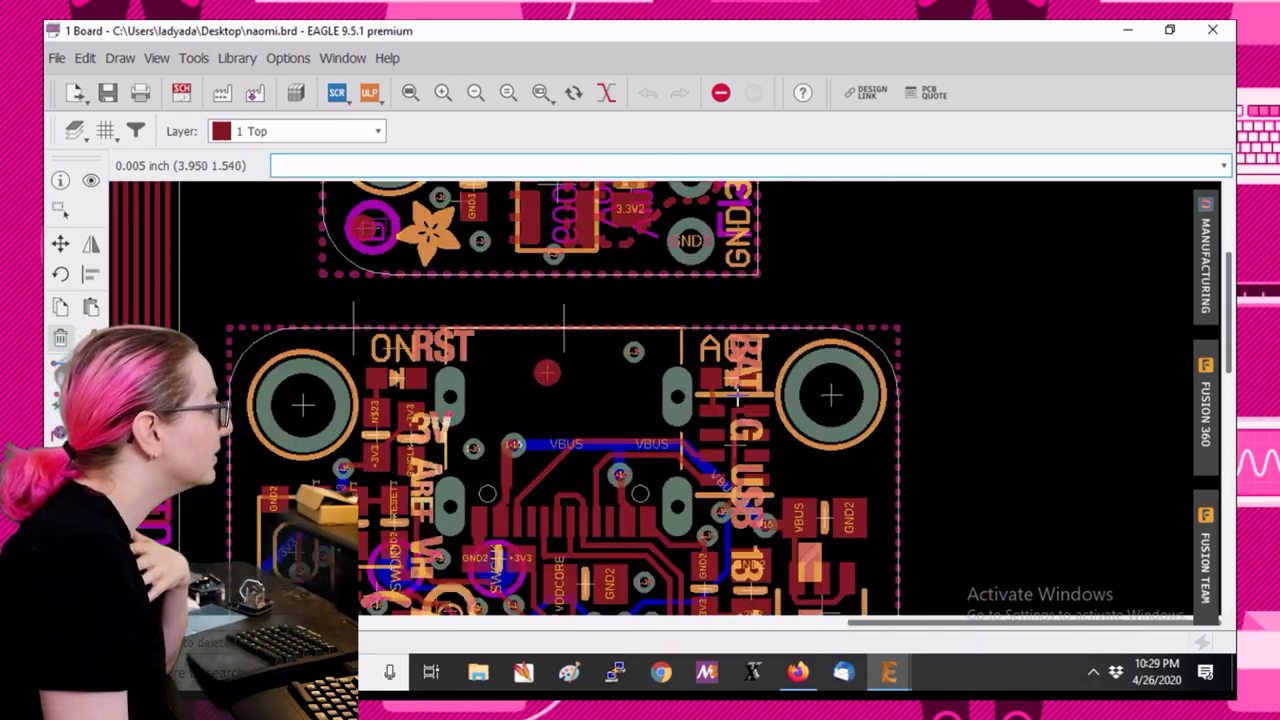
left_click(356, 328)
left_click(356, 328)
scroll(823, 240, "down", 5)
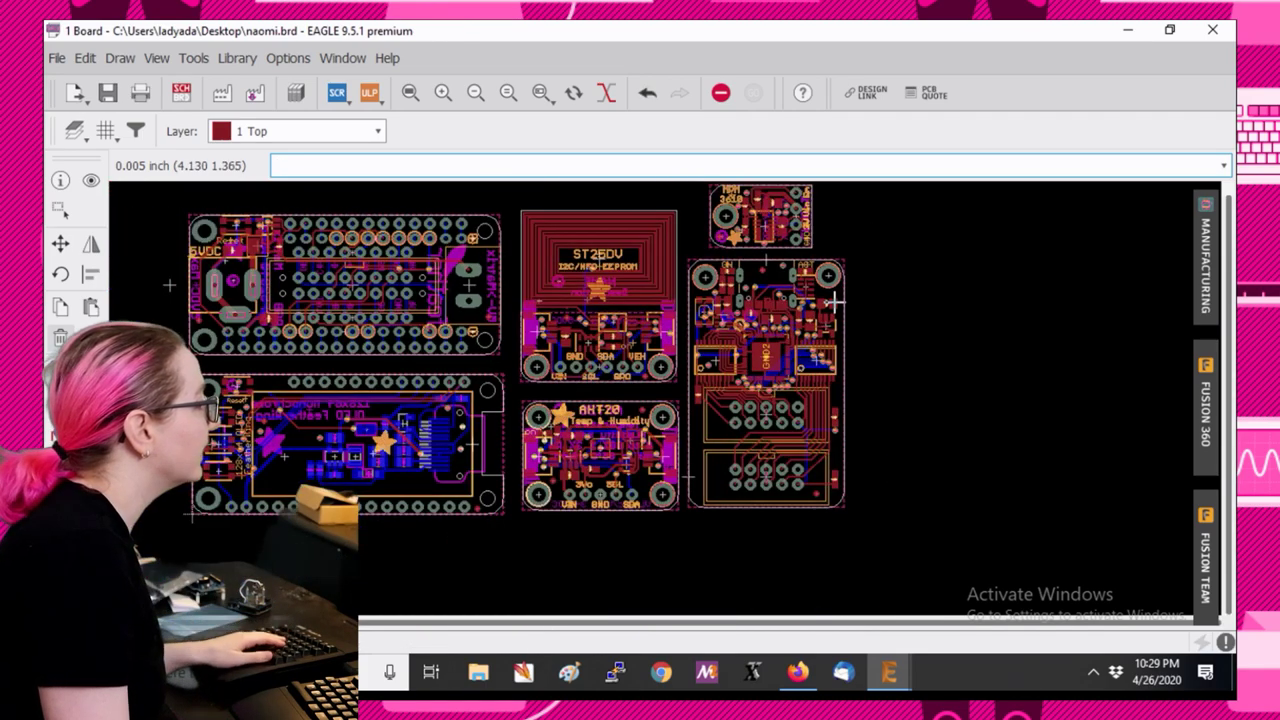
Compare the board with the JLCPCB preview and check the layer list for the missing 201 and 202 bitmap layers.
left_click(797, 672)
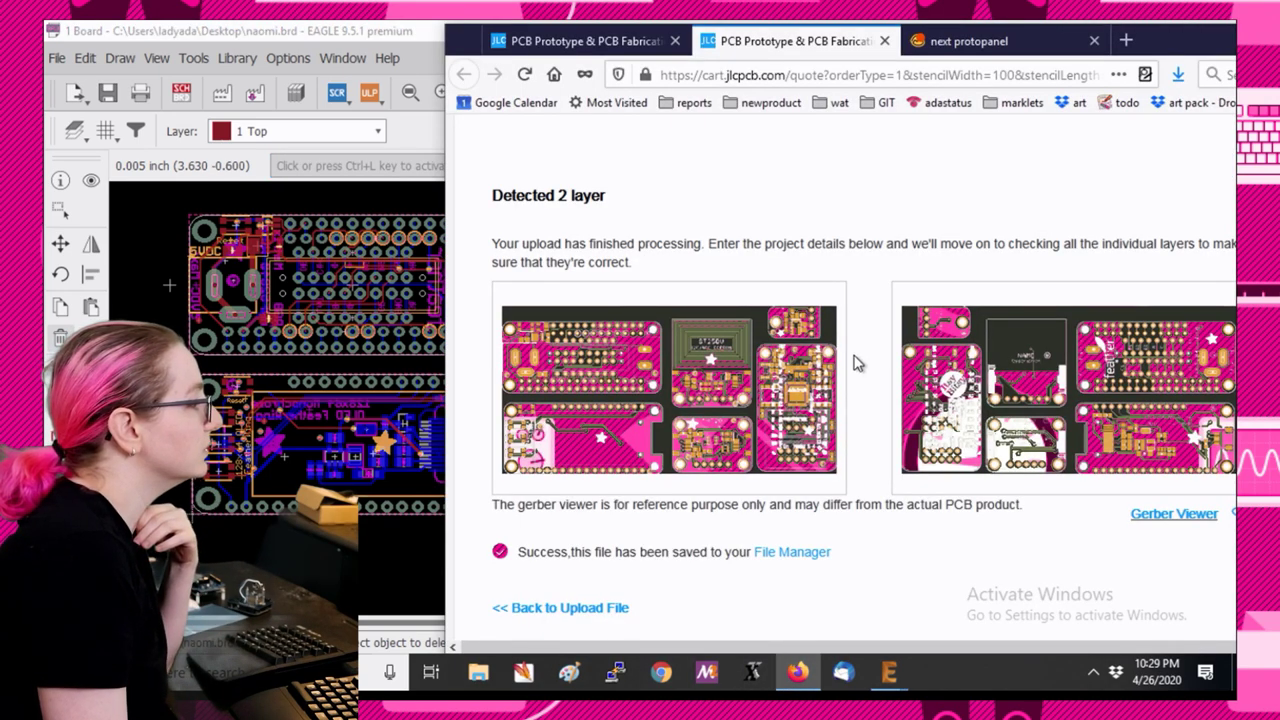
left_click(276, 38)
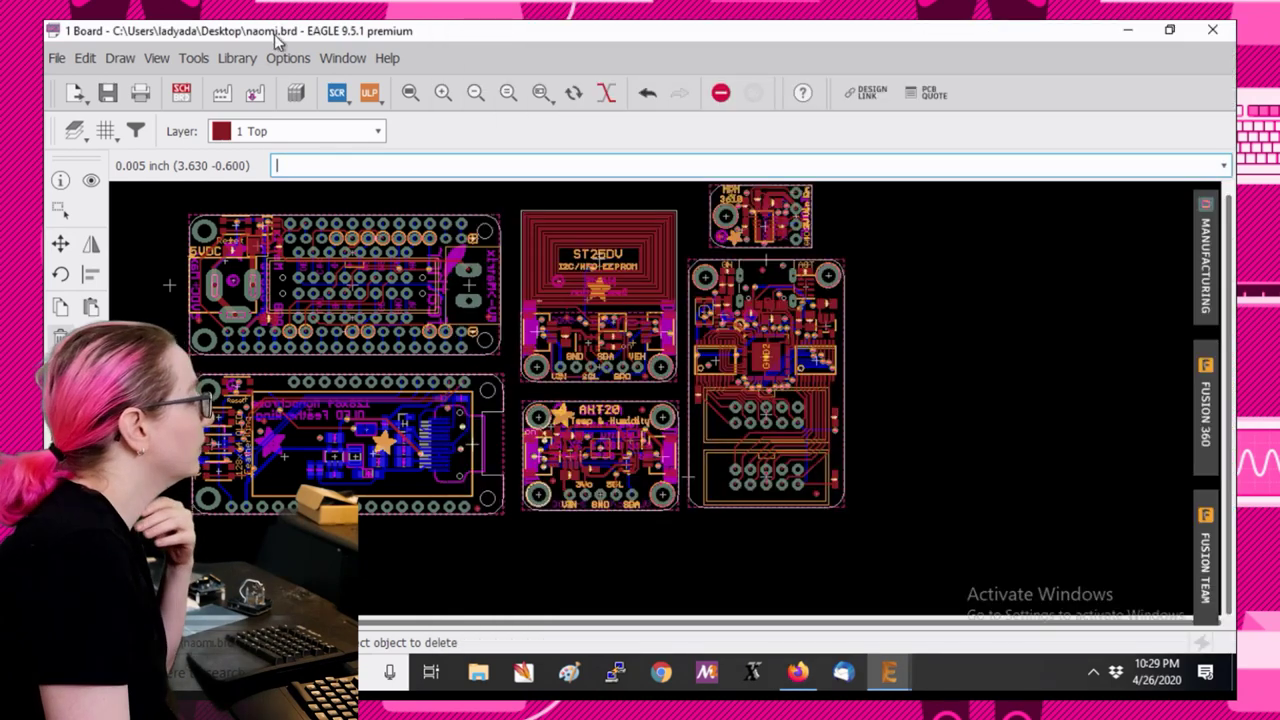
left_click(75, 131)
left_click_drag(372, 158, 404, 412)
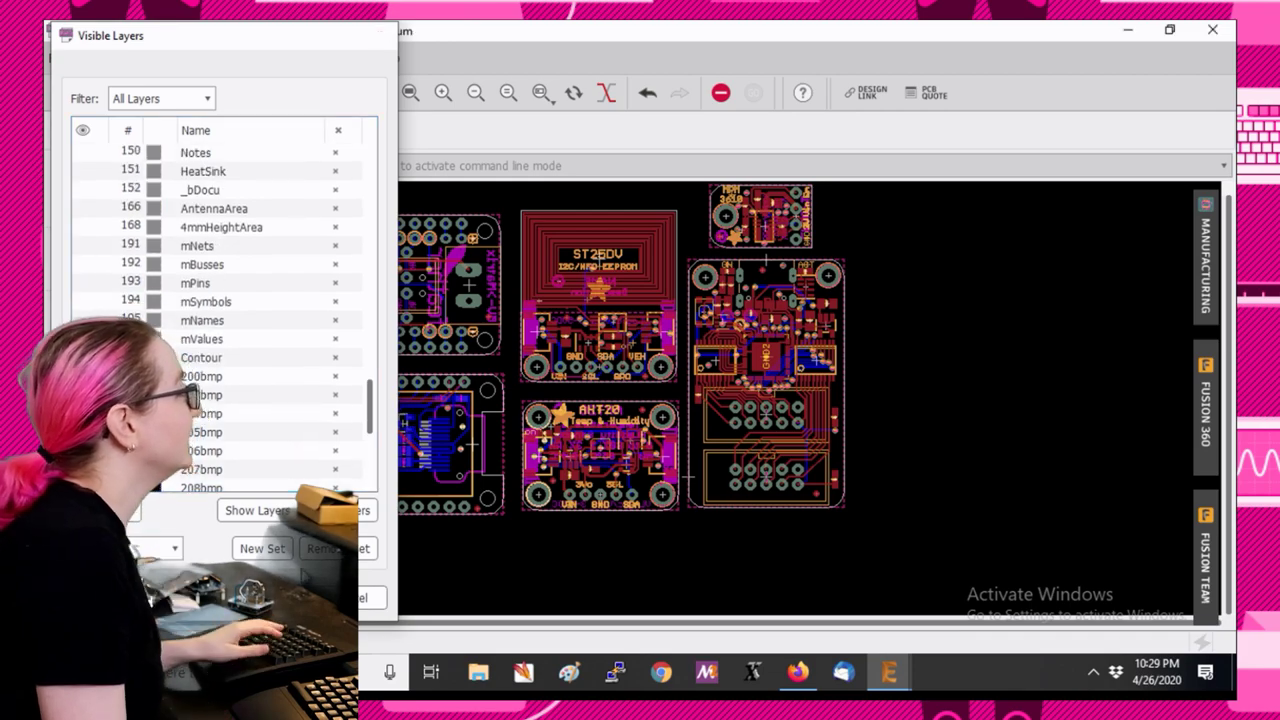
key("Escape")
Close the board, clear the EAGLE window from the desktop and start XEmacs.
left_click(86, 55)
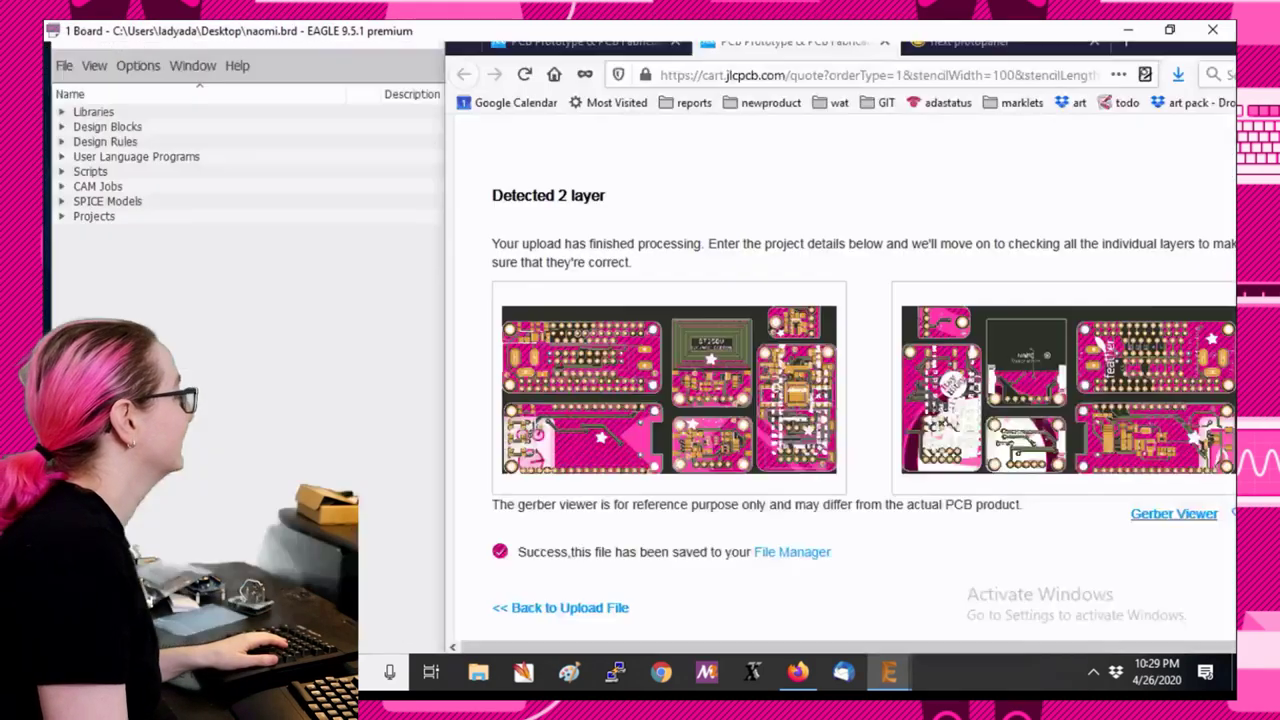
key("super+Down")
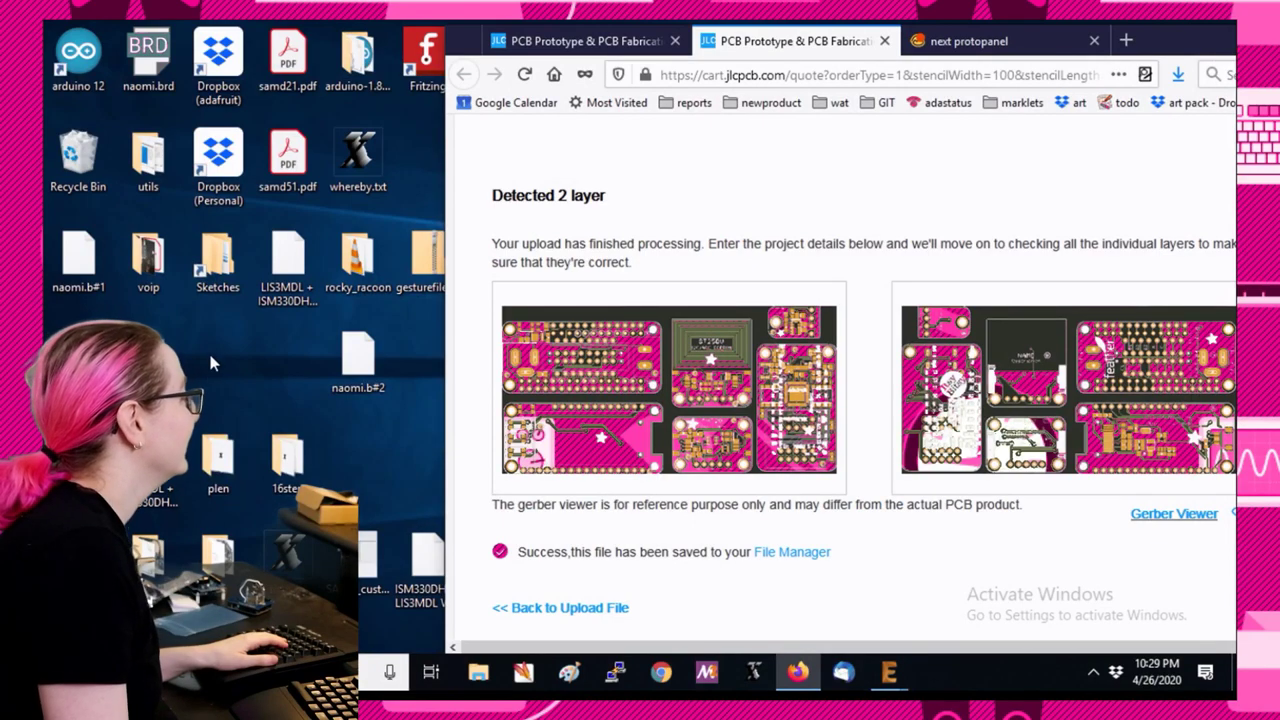
key("super")
type("xemacs")
key("Return")
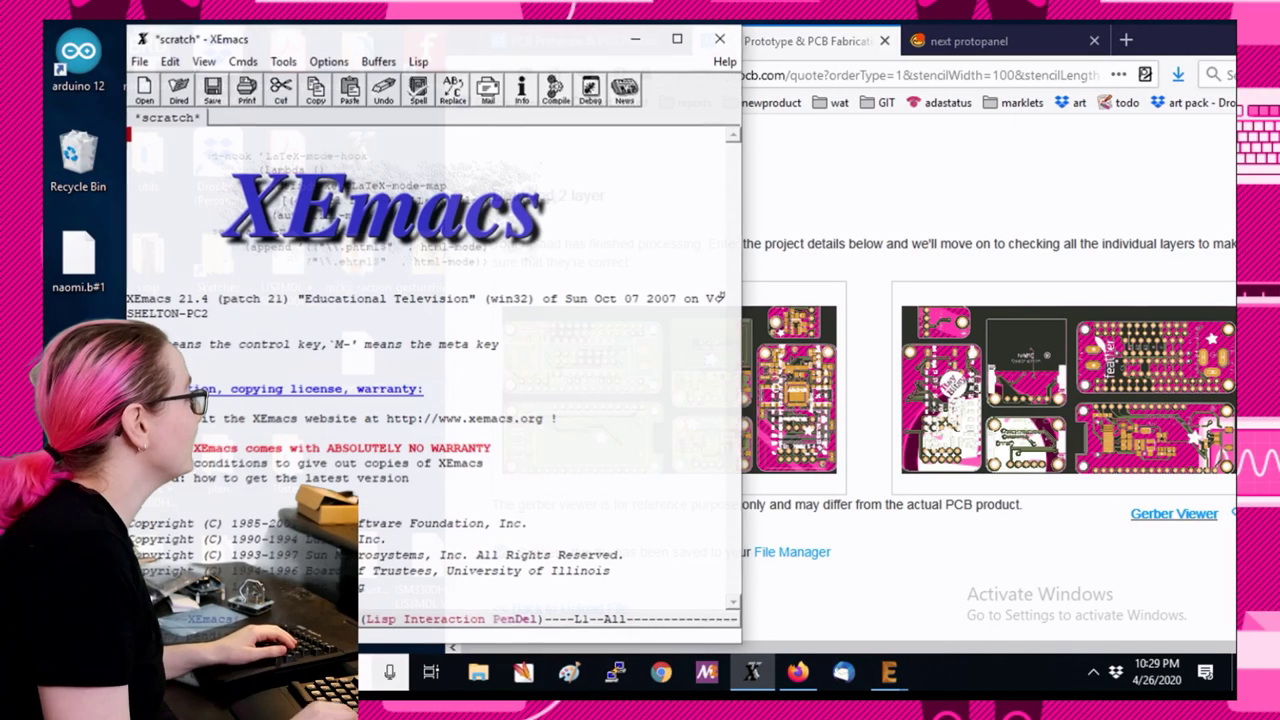
Arrange the XEmacs window beside the desktop icons and load naomi.brd into it as text.
left_click_drag(316, 45, 725, 65)
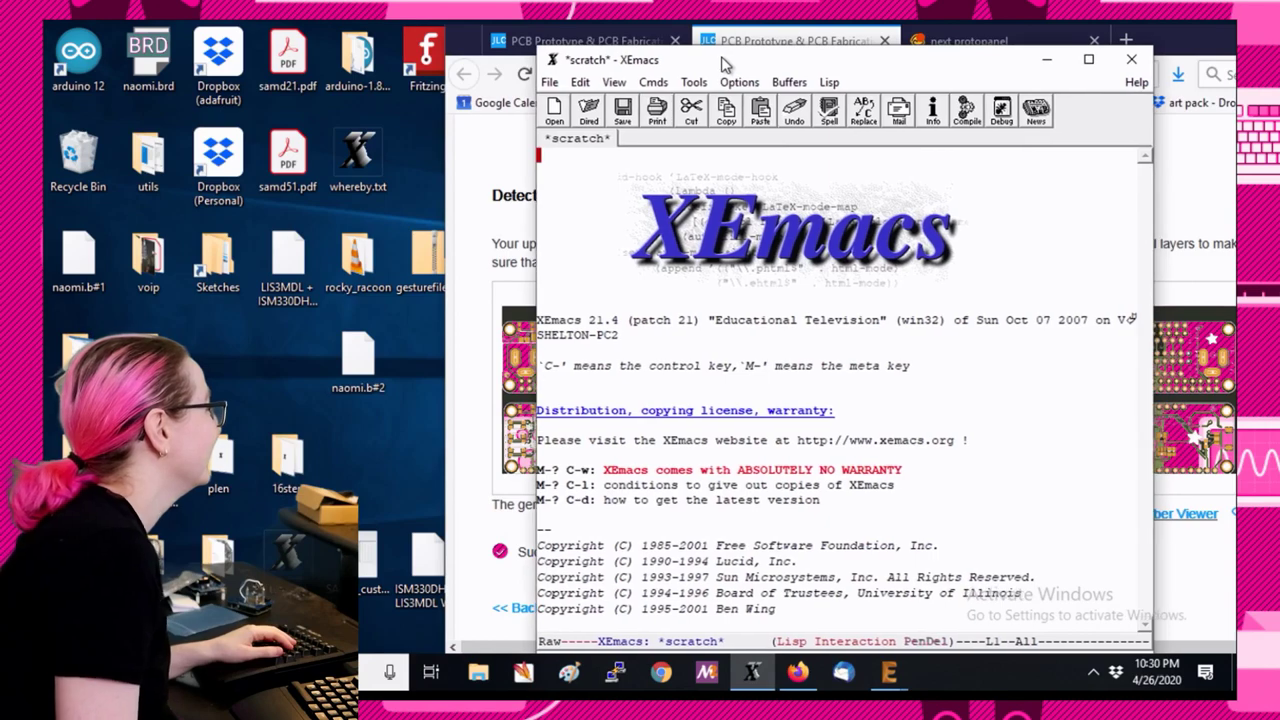
left_click(507, 136)
left_click_drag(1109, 45, 807, 57)
left_click(1100, 58)
left_click_drag(630, 73, 576, 67)
double_click(148, 55)
Search naomi.brd for 201 and find the definitions of bitmap layers 201 and 202 in the layer list.
left_click_drag(1087, 170, 1090, 605)
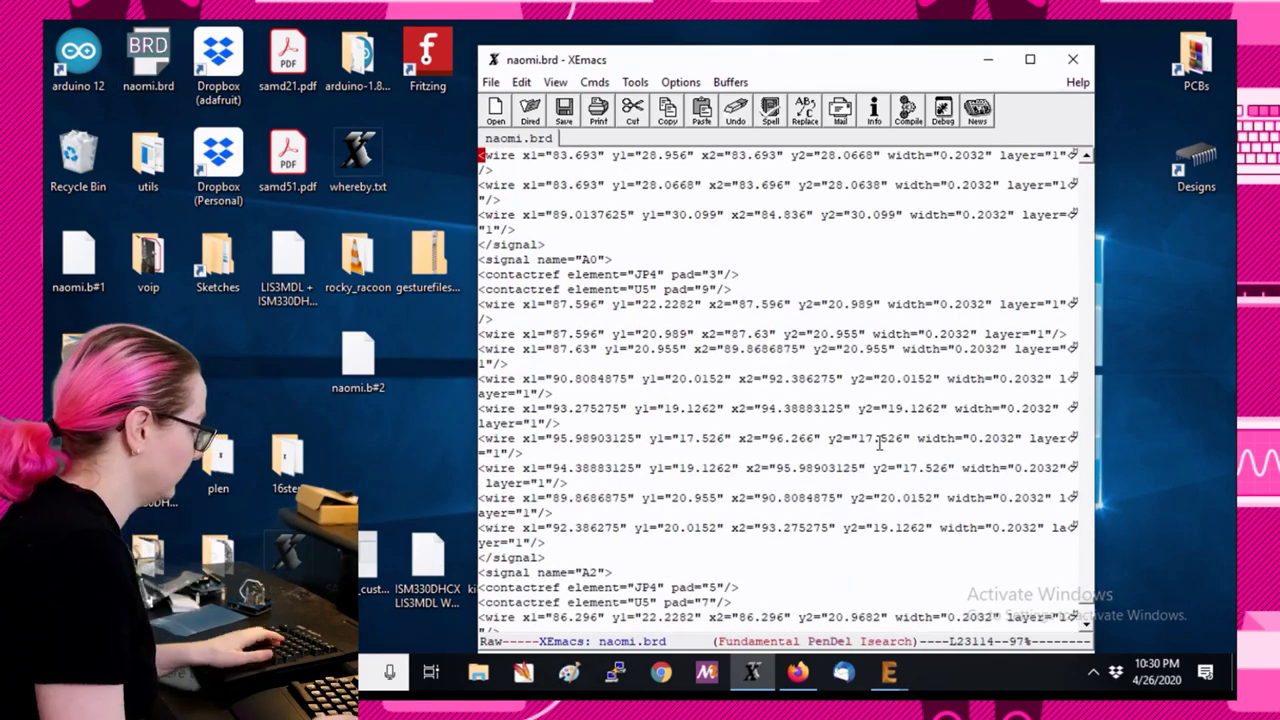
key("ctrl+s")
type("201")
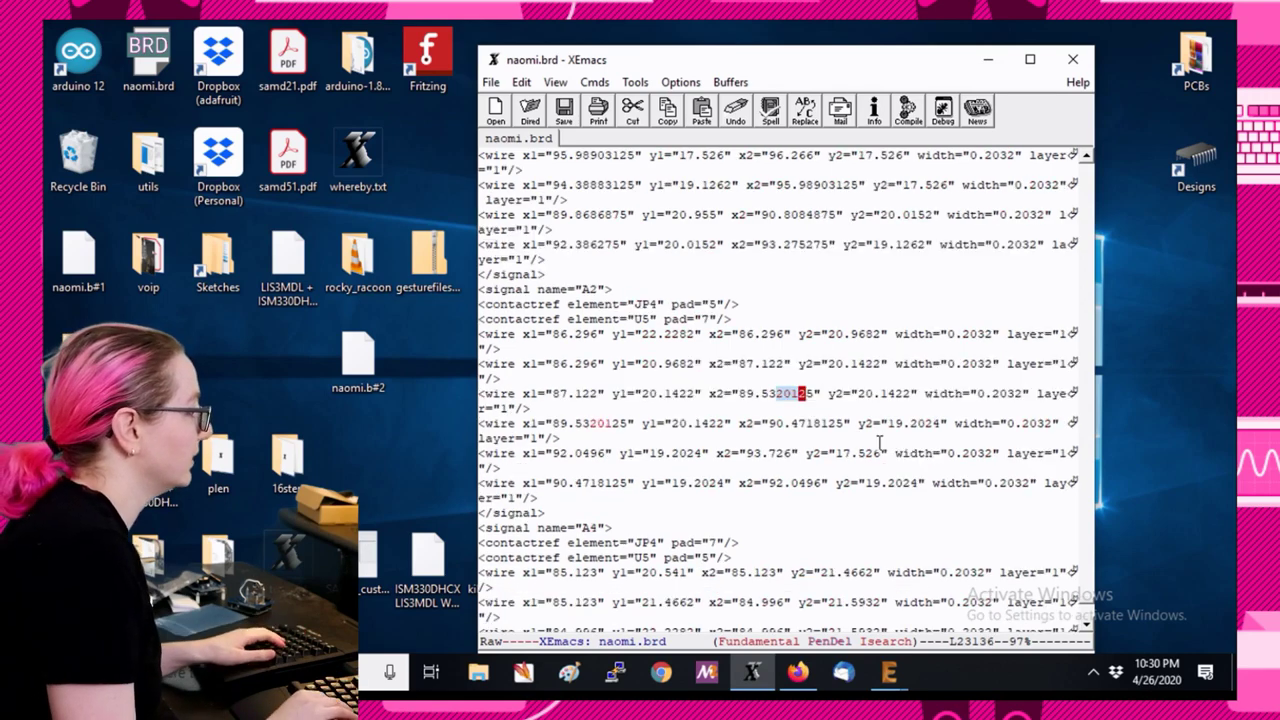
key("ctrl+s")
left_click_drag(1087, 618, 1087, 150)
scroll(772, 403, "down", 20)
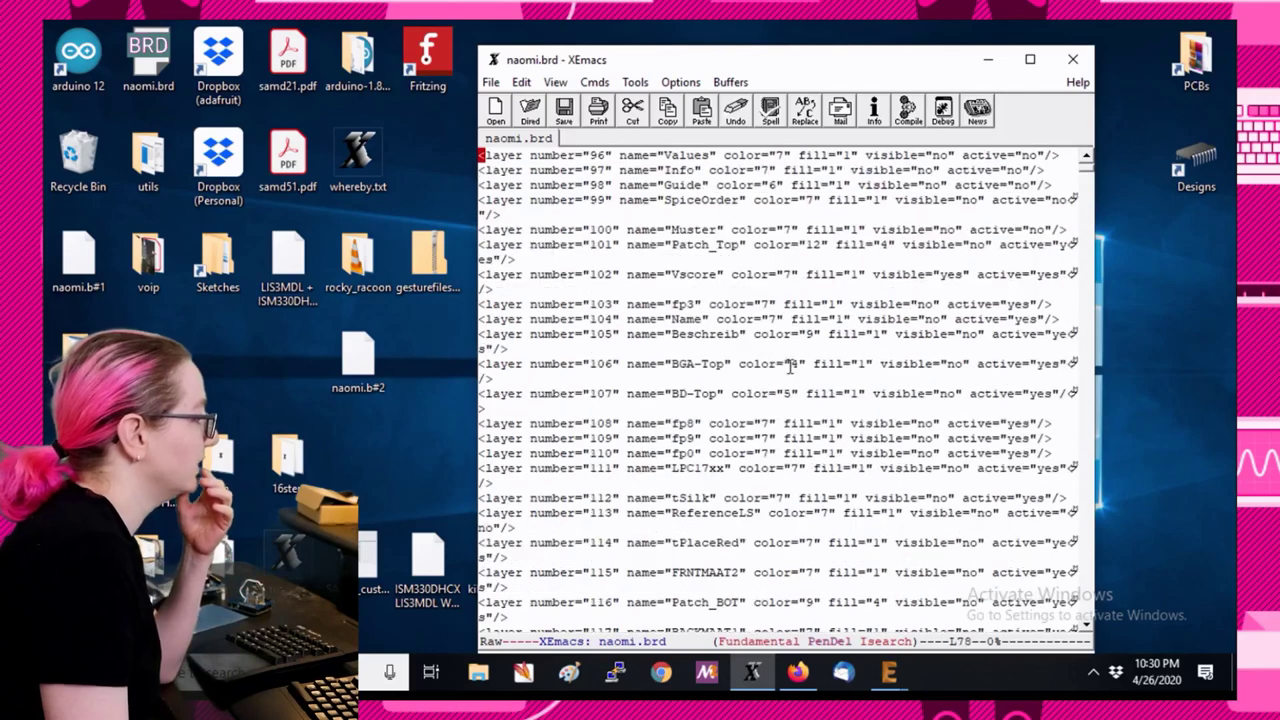
scroll(772, 403, "down", 10)
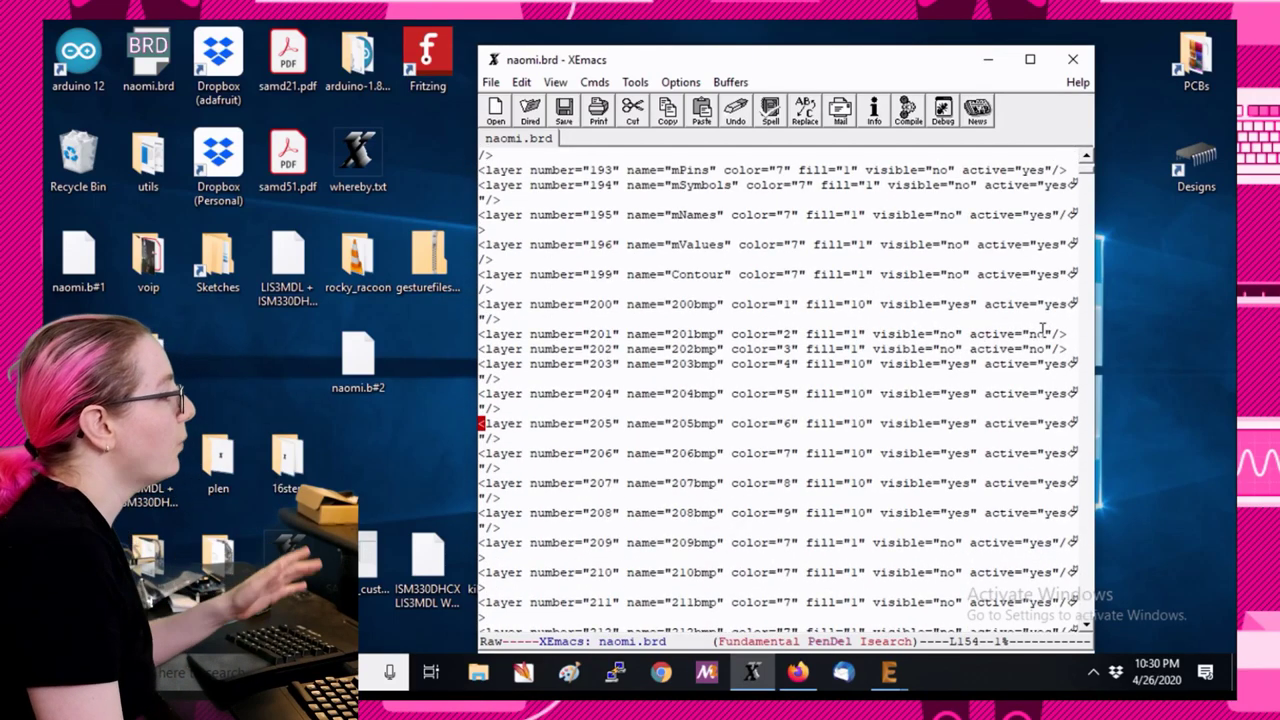
Set the active attribute of layers 201bmp and 202bmp to "yes", save naomi.brd and close XEmacs.
double_click(1043, 334)
type("yes")
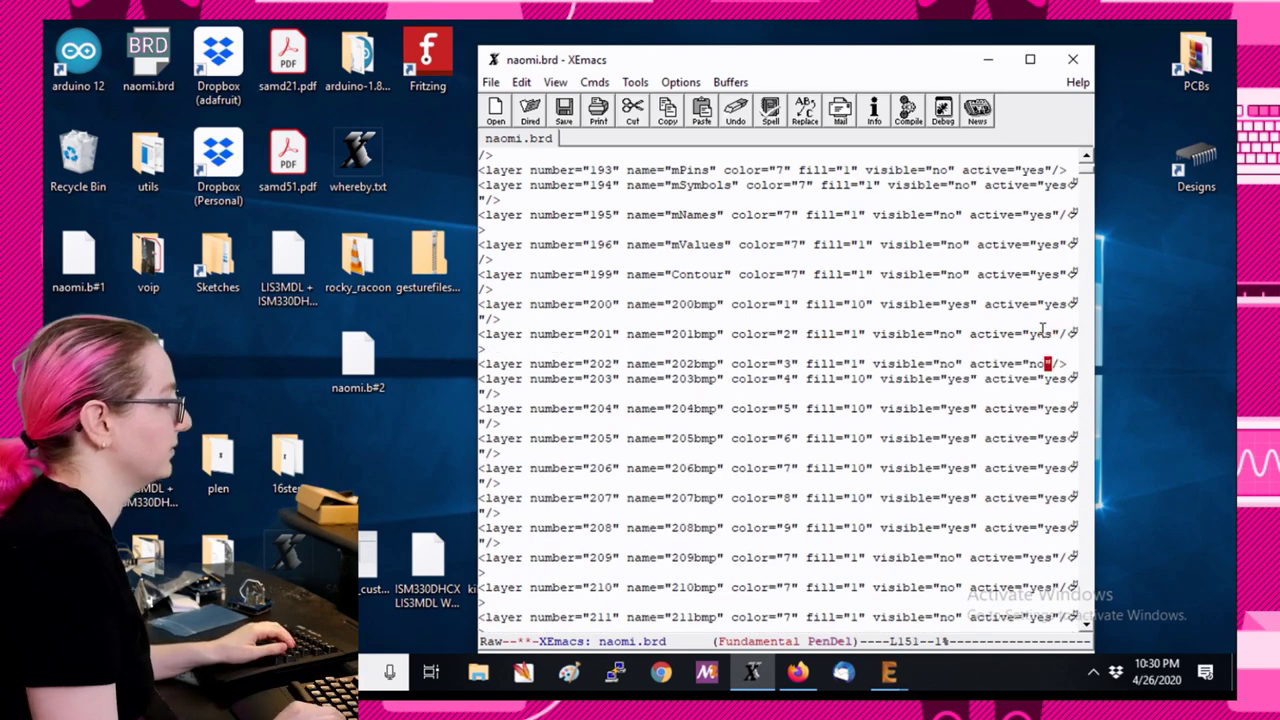
key("BackSpace")
key("BackSpace")
type("yes")
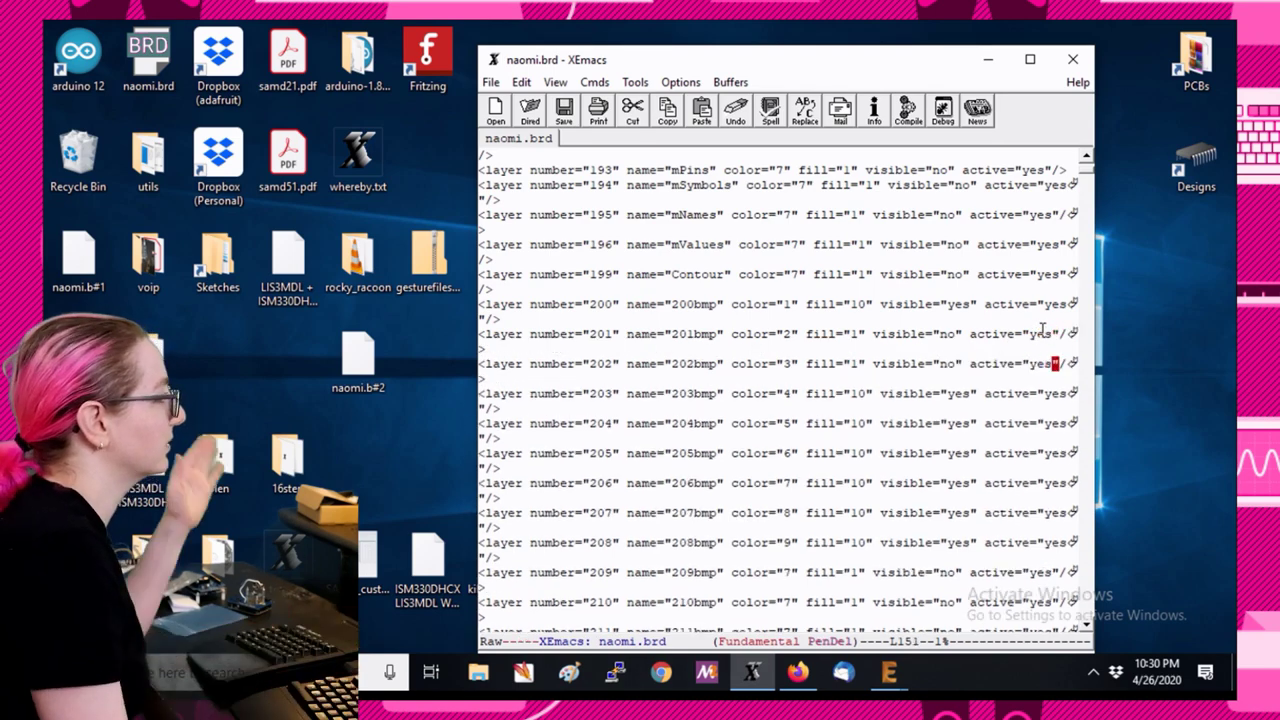
left_click(1073, 59)
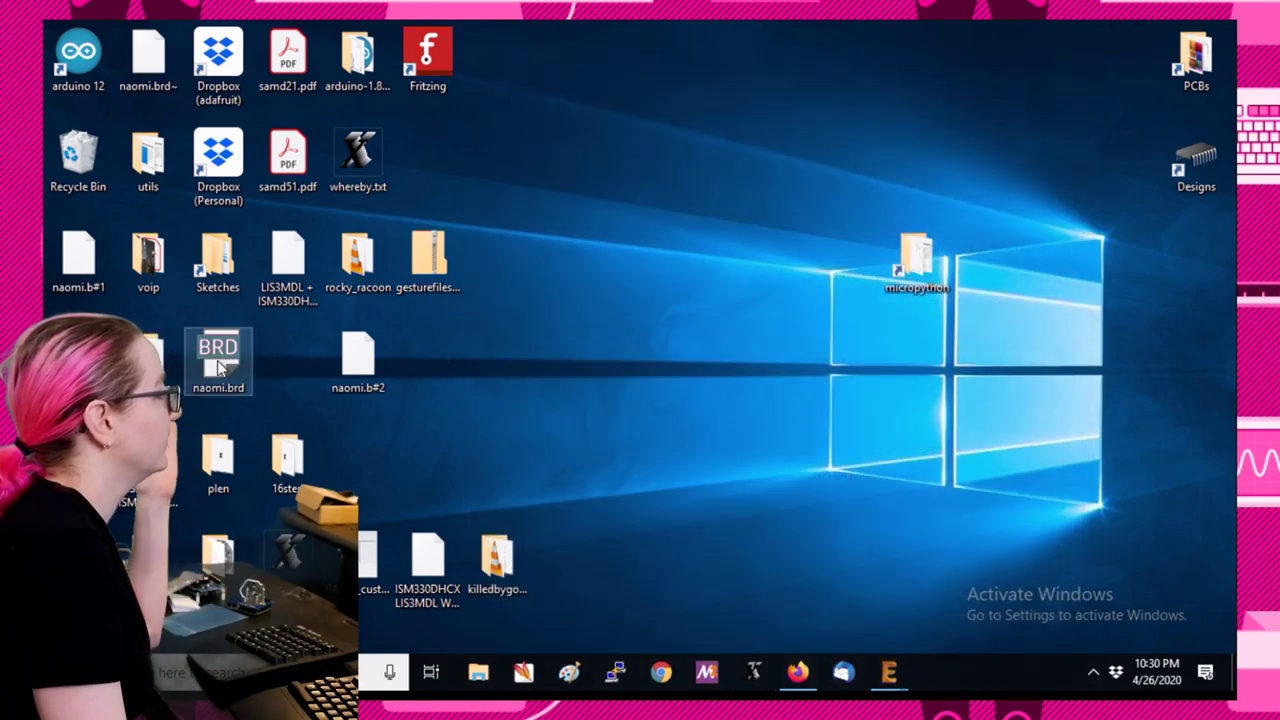
Reopen naomi.brd from the desktop in EAGLE, maximize the board window and make the 201bmp layer visible.
double_click(220, 360)
mouse_move(905, 668)
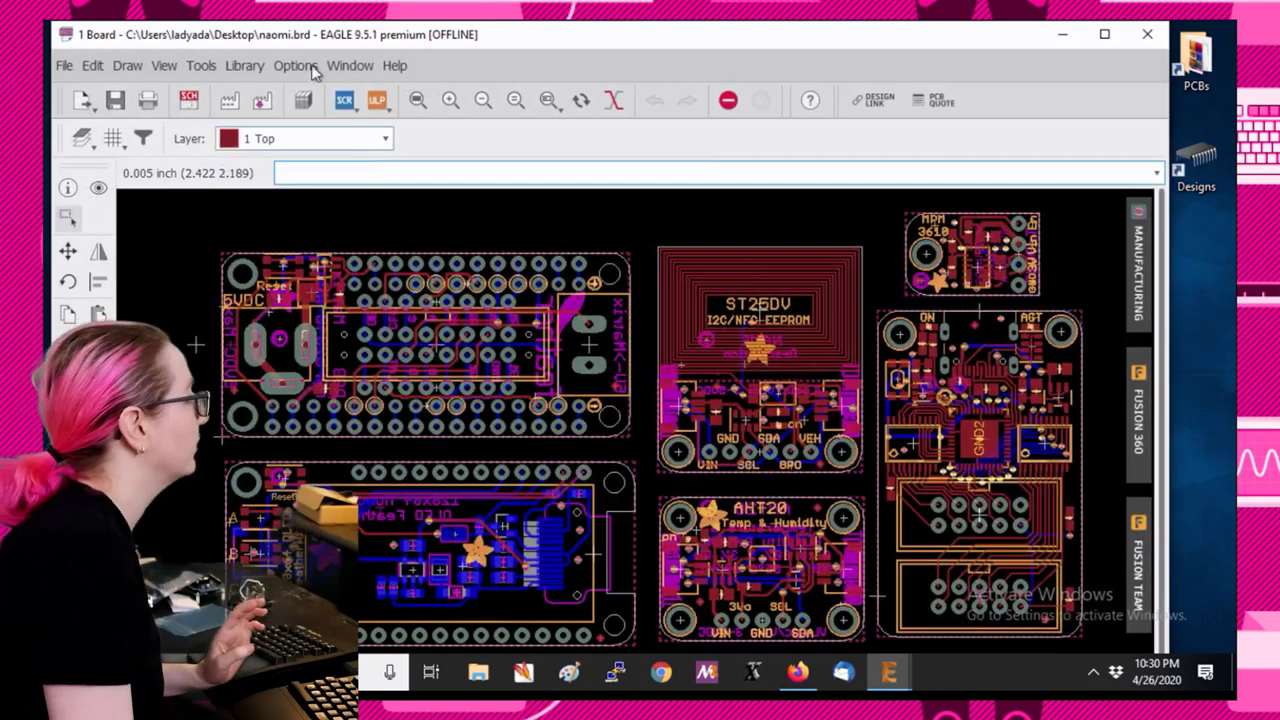
left_click(1104, 34)
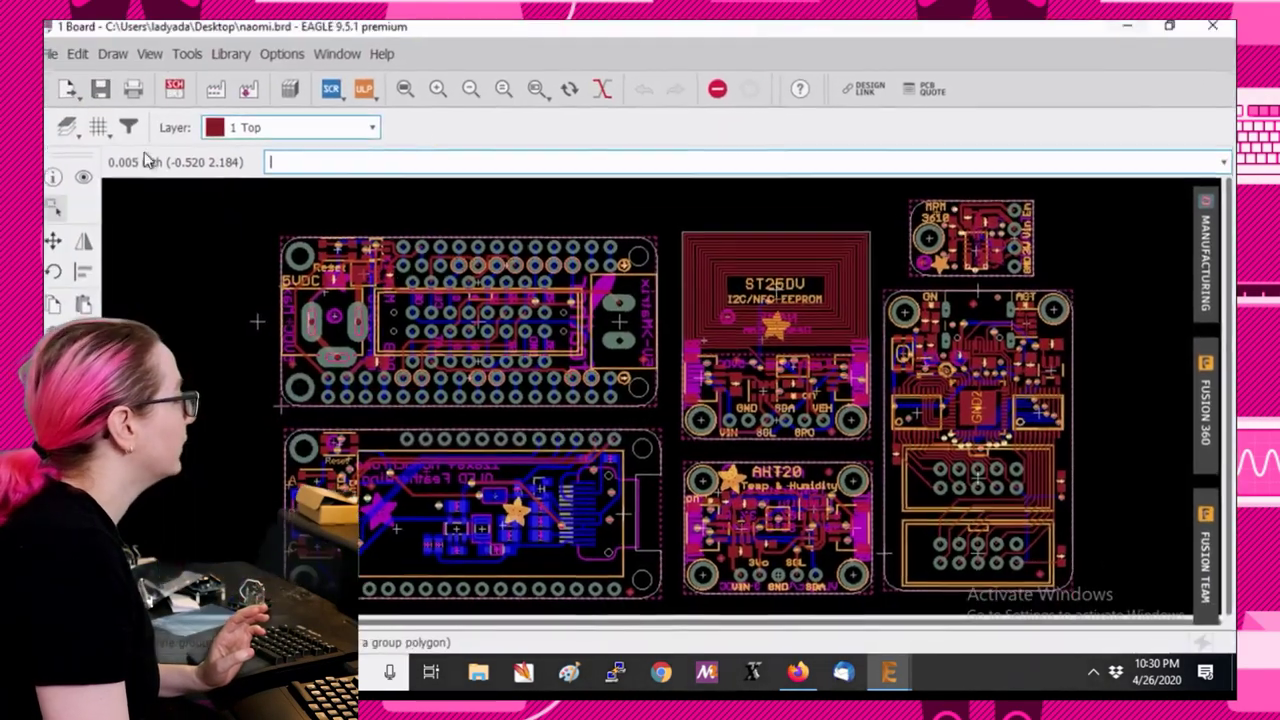
left_click(73, 134)
left_click_drag(370, 183, 370, 497)
left_click(210, 395)
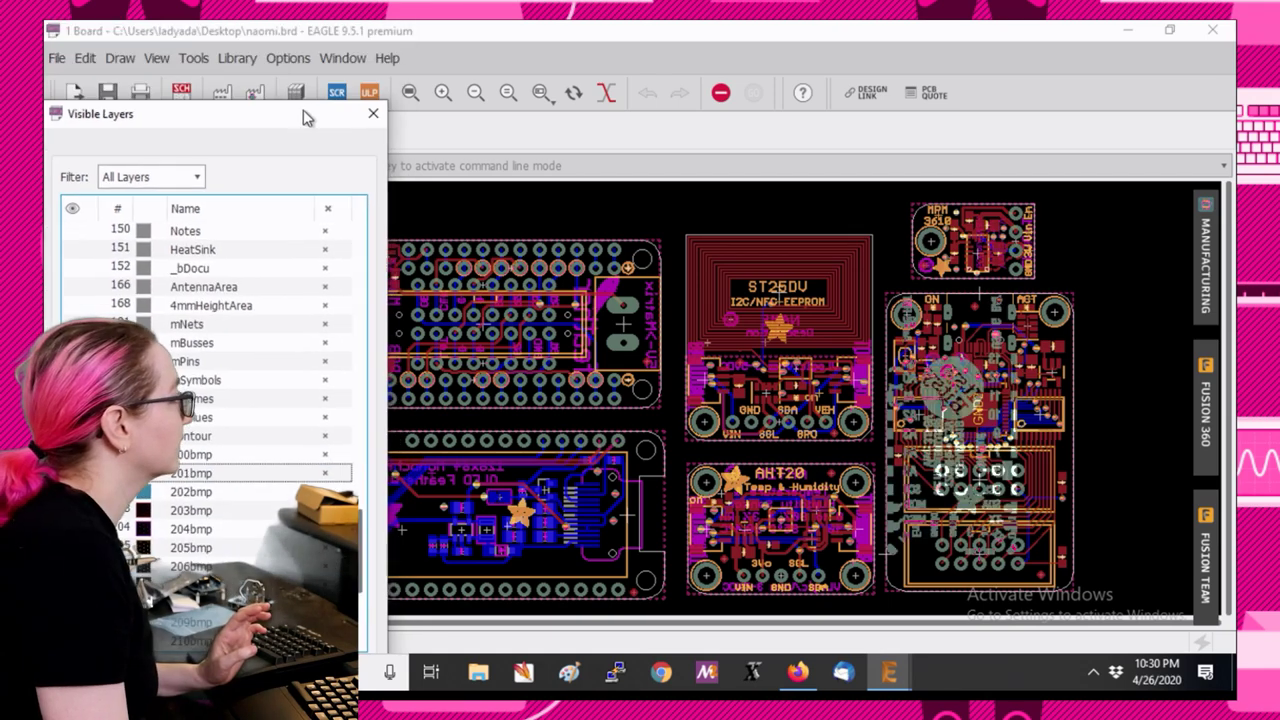
key("Return")
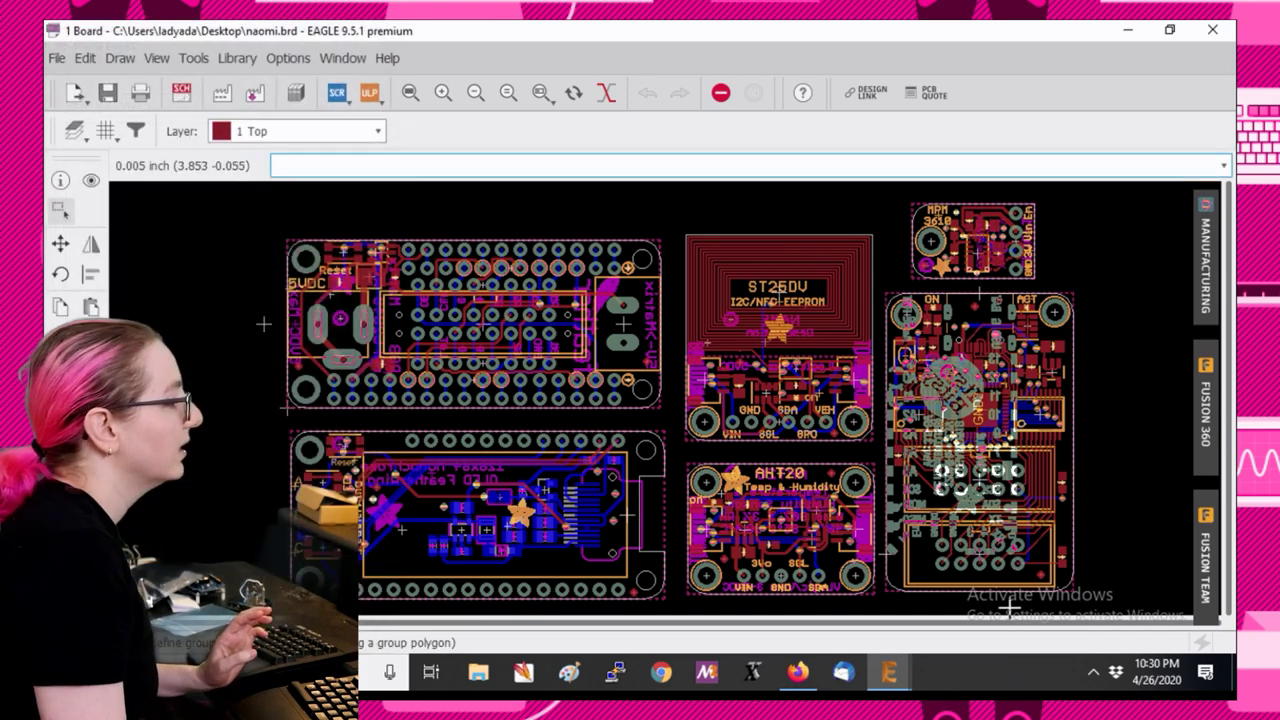
Delete the mirrored bitmap logo and labels from the tall board with two connectors.
scroll(1008, 591, "up", 1)
scroll(944, 517, "up", 1)
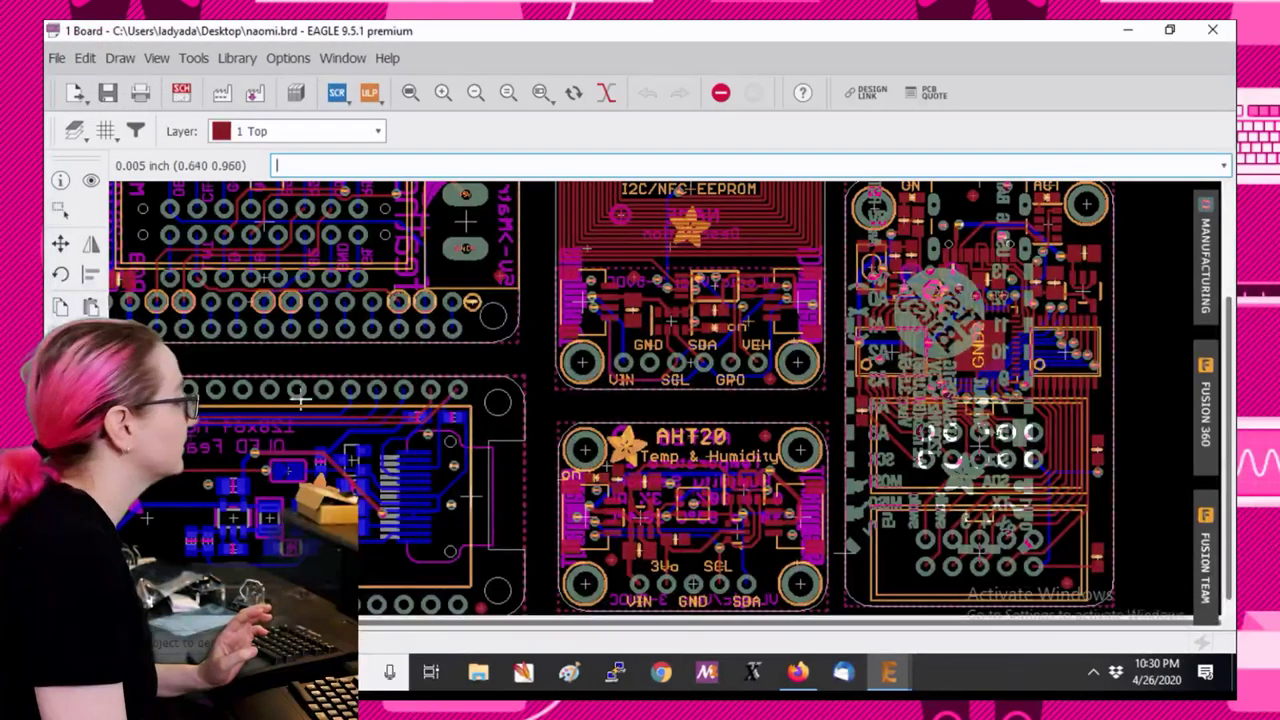
scroll(880, 500, "down", 4)
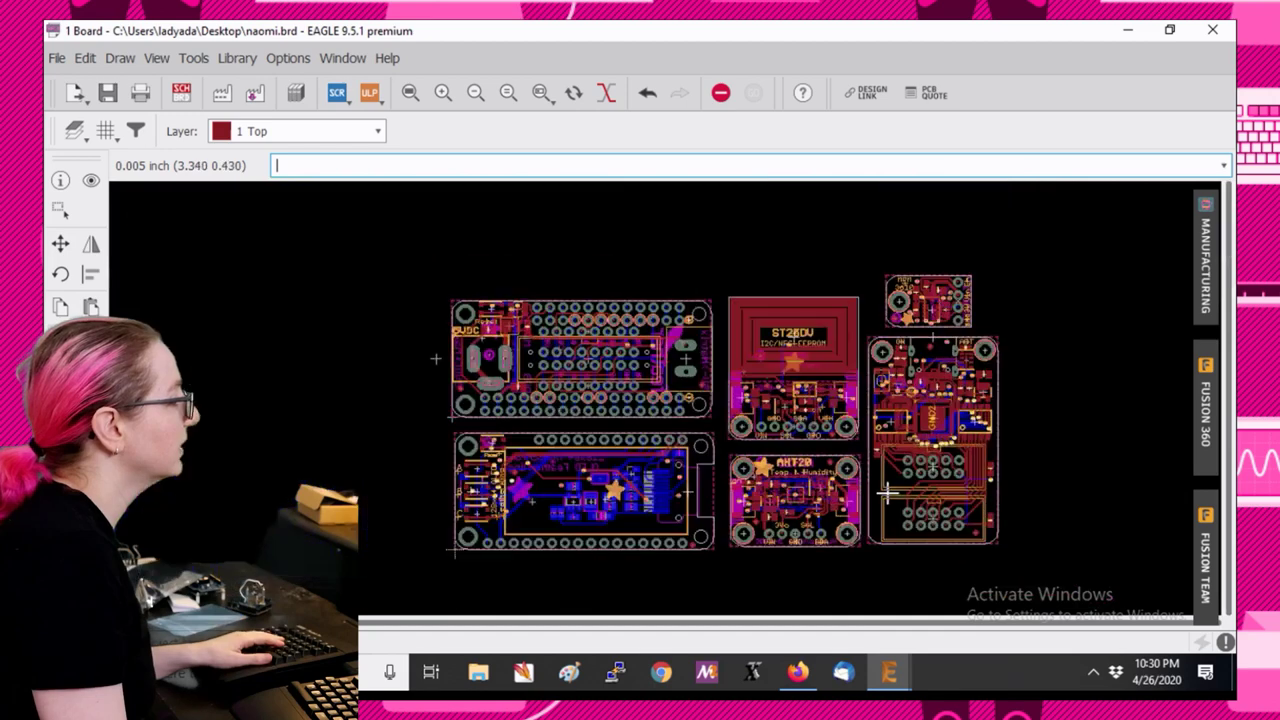
Process the recent CAM job pcbcart9.cam and save the Gerbers over naomi_2020-04-27.zip on the desktop.
left_click(222, 92)
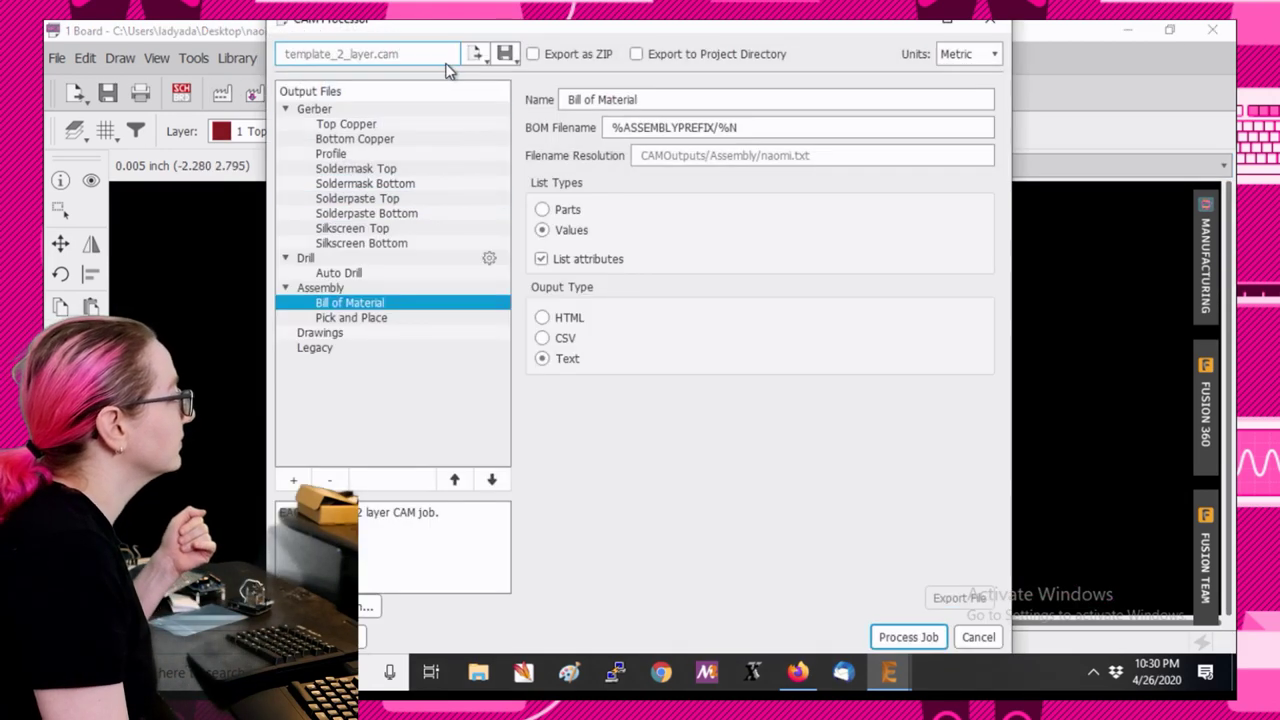
left_click(480, 58)
mouse_move(522, 114)
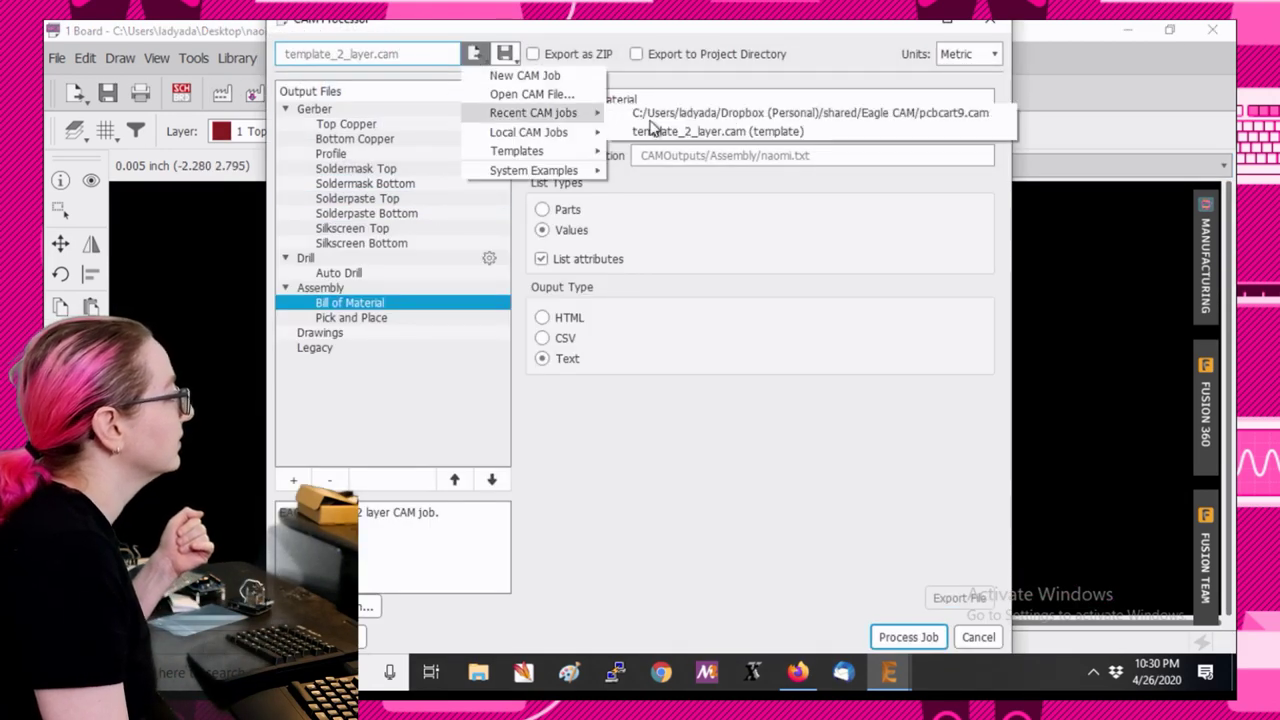
left_click(733, 125)
left_click(908, 637)
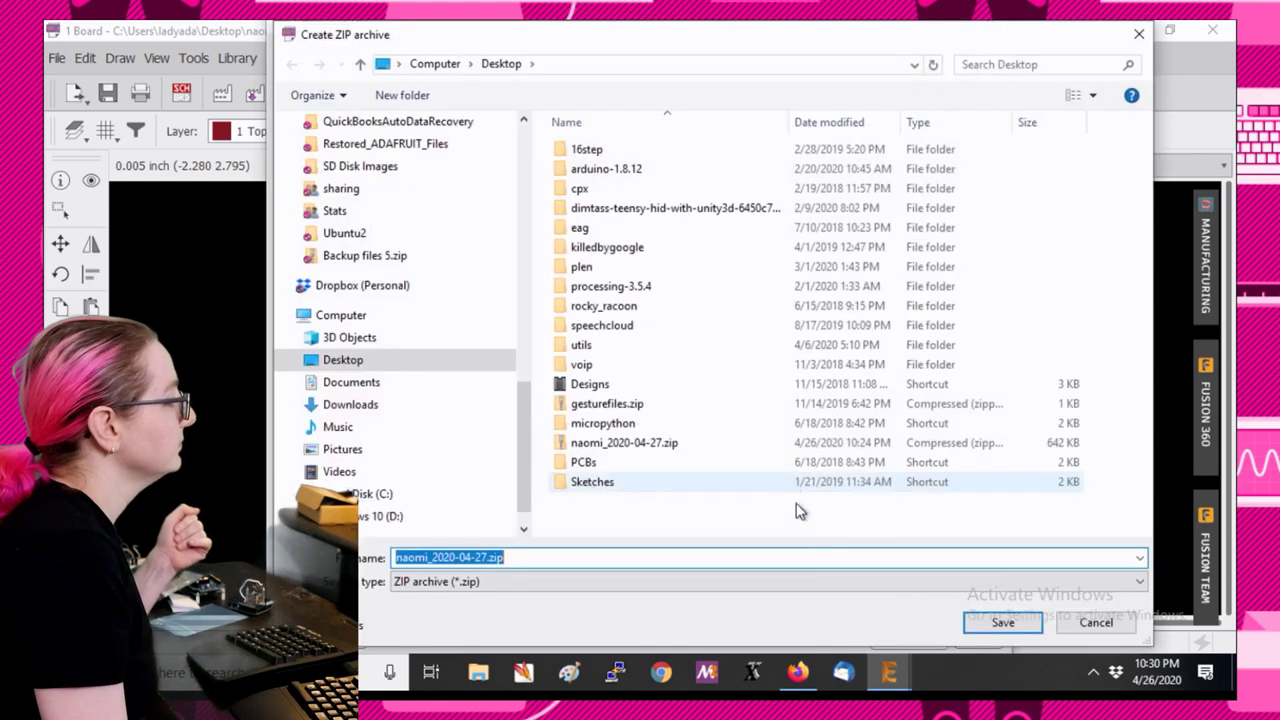
left_click(1000, 622)
left_click(685, 346)
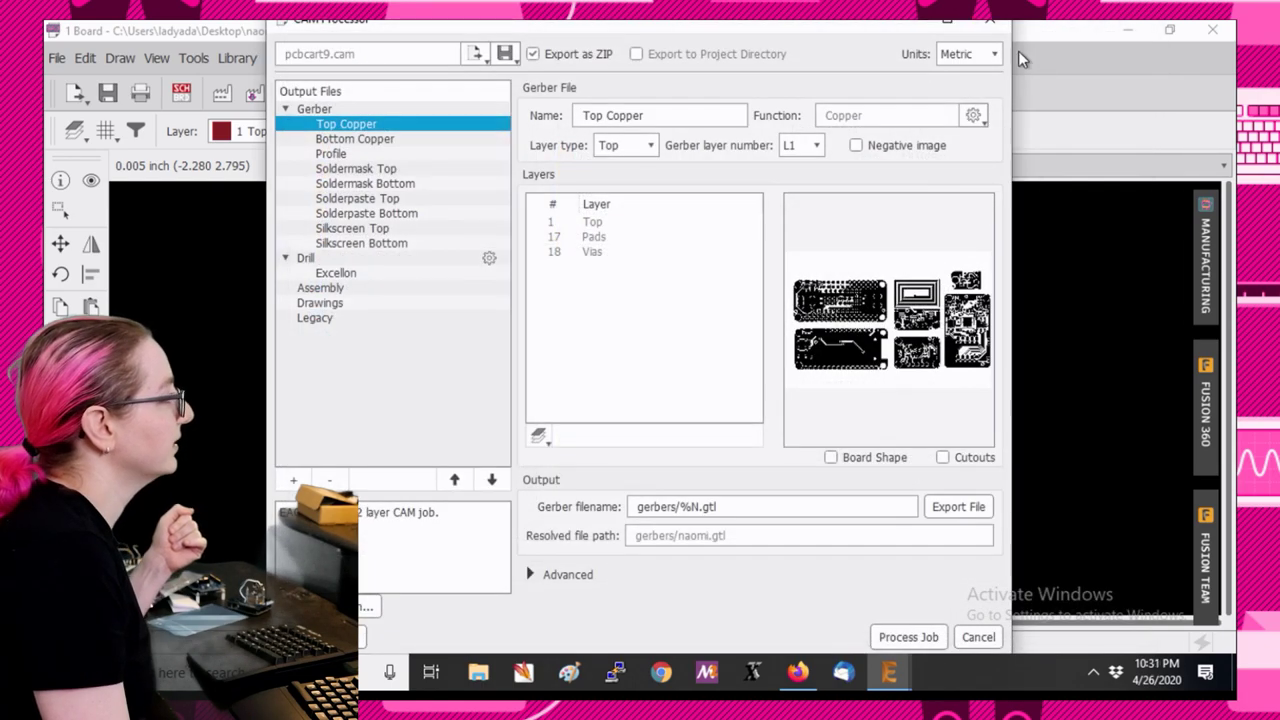
left_click(688, 378)
Close the CAM Processor, put the EAGLE windows away and switch to the JLCPCB quote page in Firefox.
left_click(978, 637)
left_click(1128, 29)
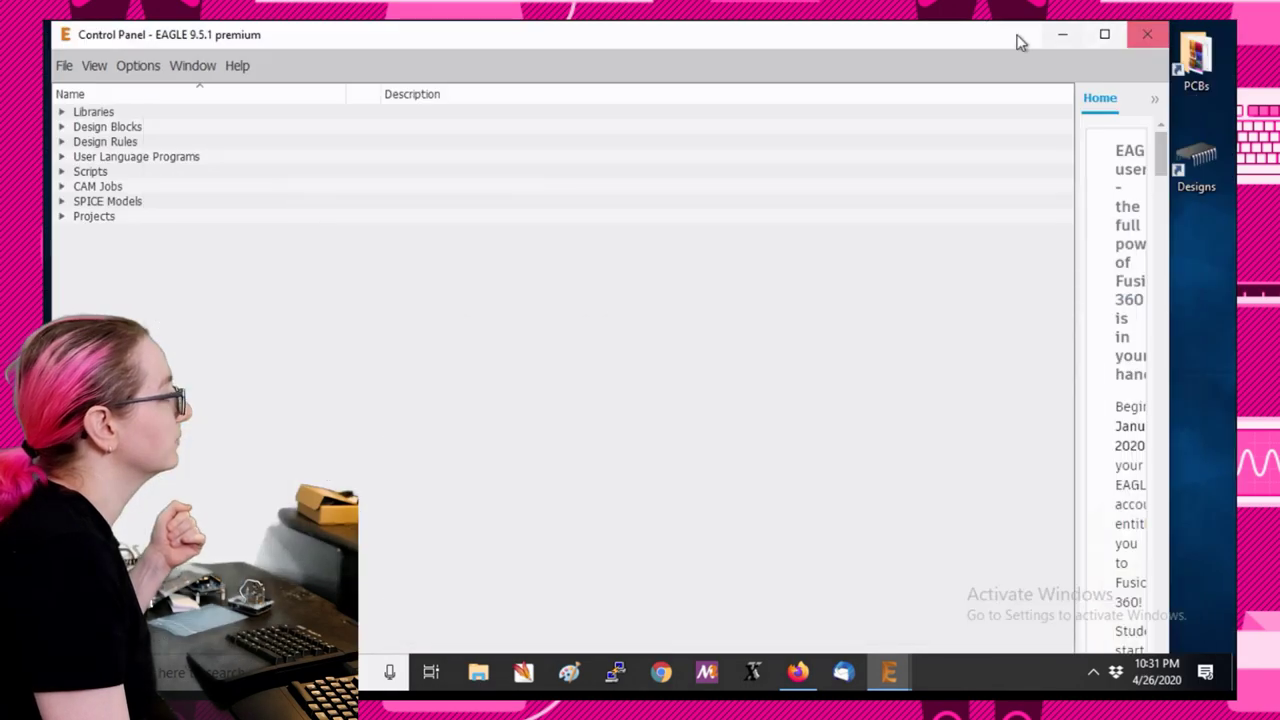
left_click(1076, 35)
left_click(797, 672)
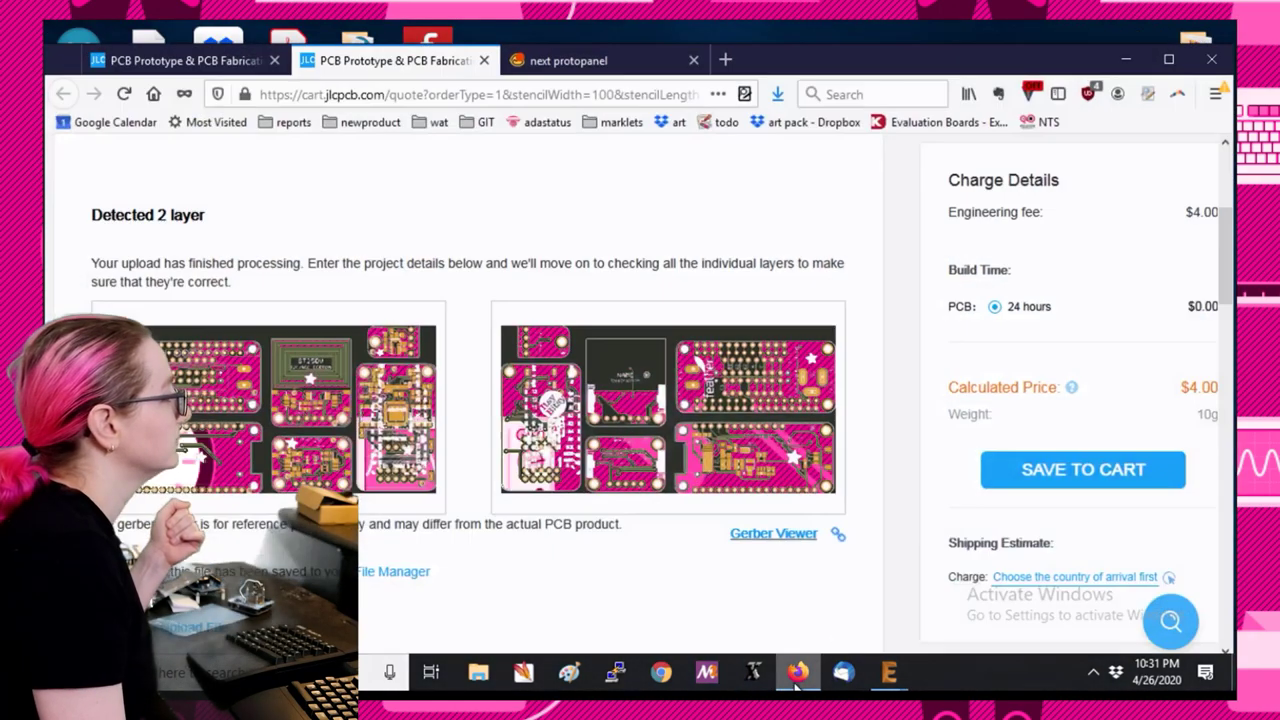
Upload the re-exported zipped Gerbers from the desktop to the JLCPCB quote form and check the processed board previews.
scroll(800, 315, "up", 3)
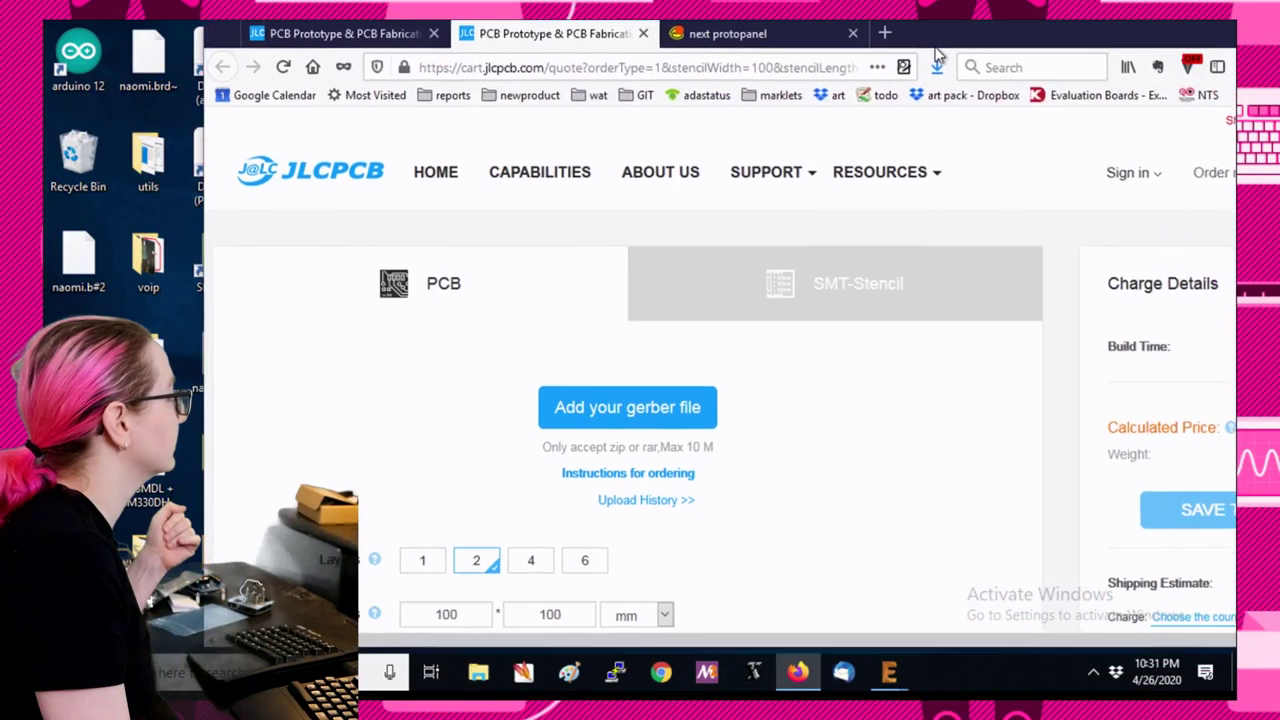
left_click_drag(380, 493, 547, 478)
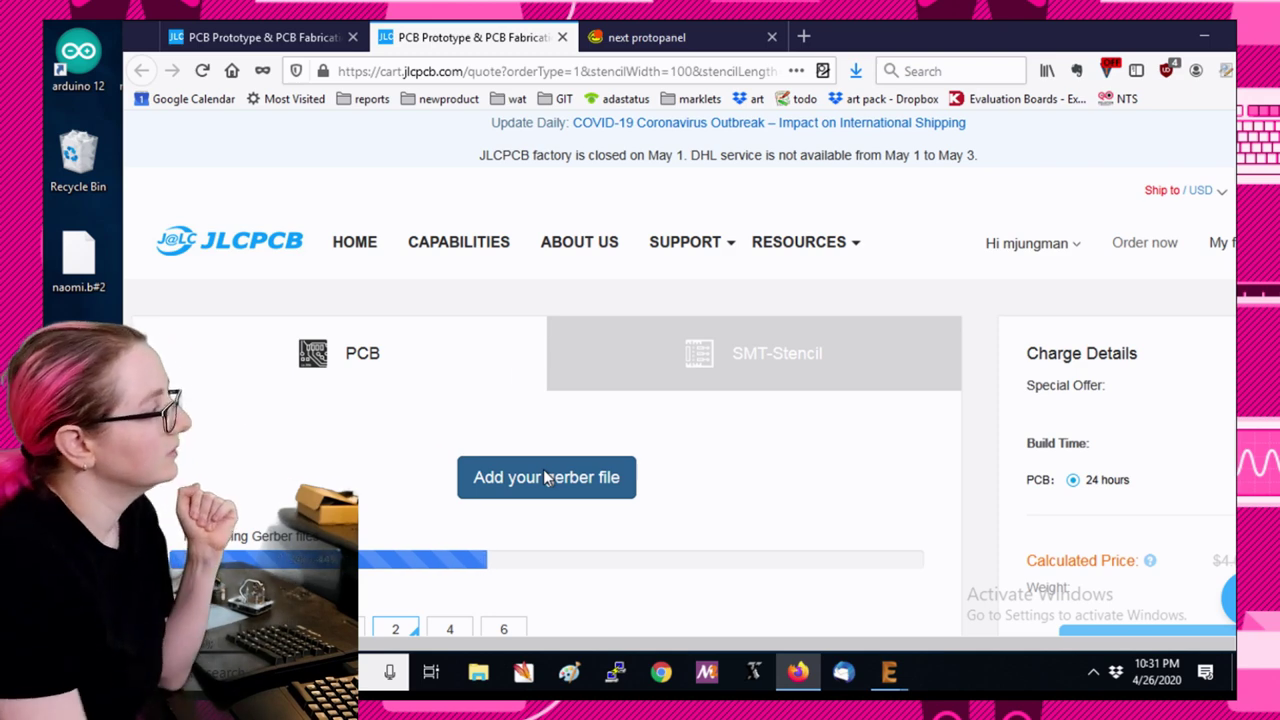
left_click_drag(1100, 37, 1021, 36)
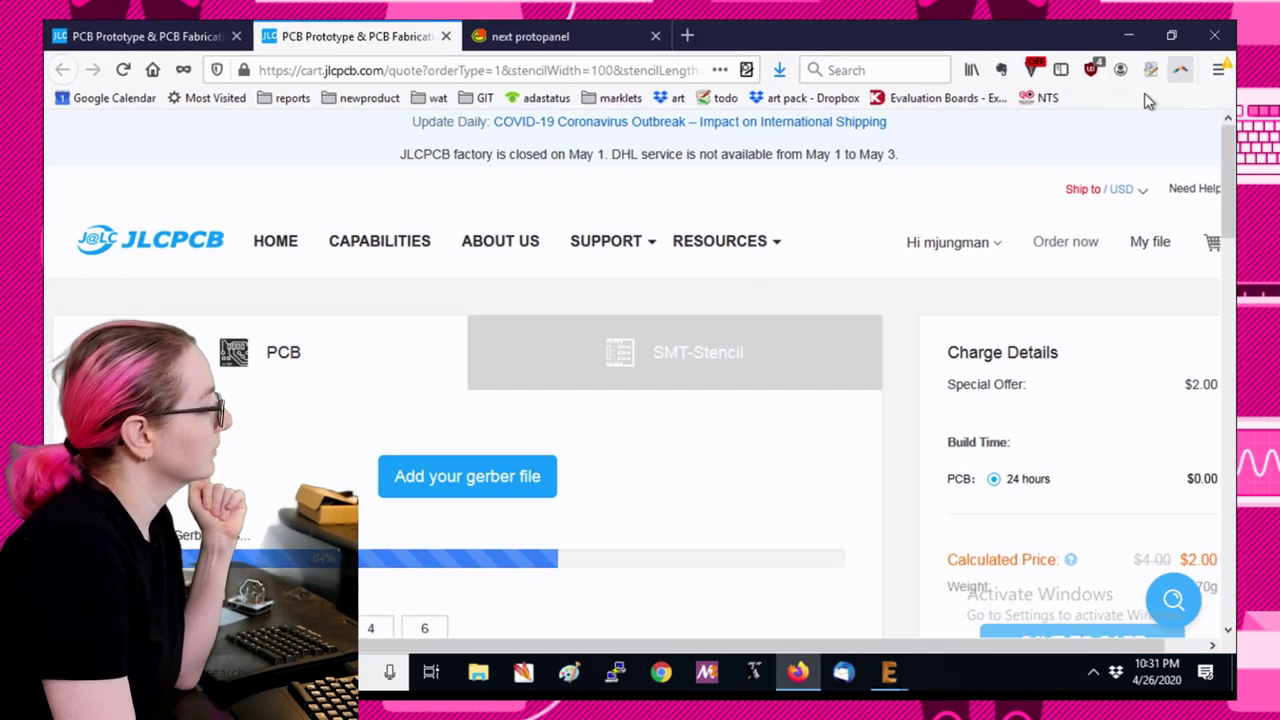
scroll(1163, 380, "down", 3)
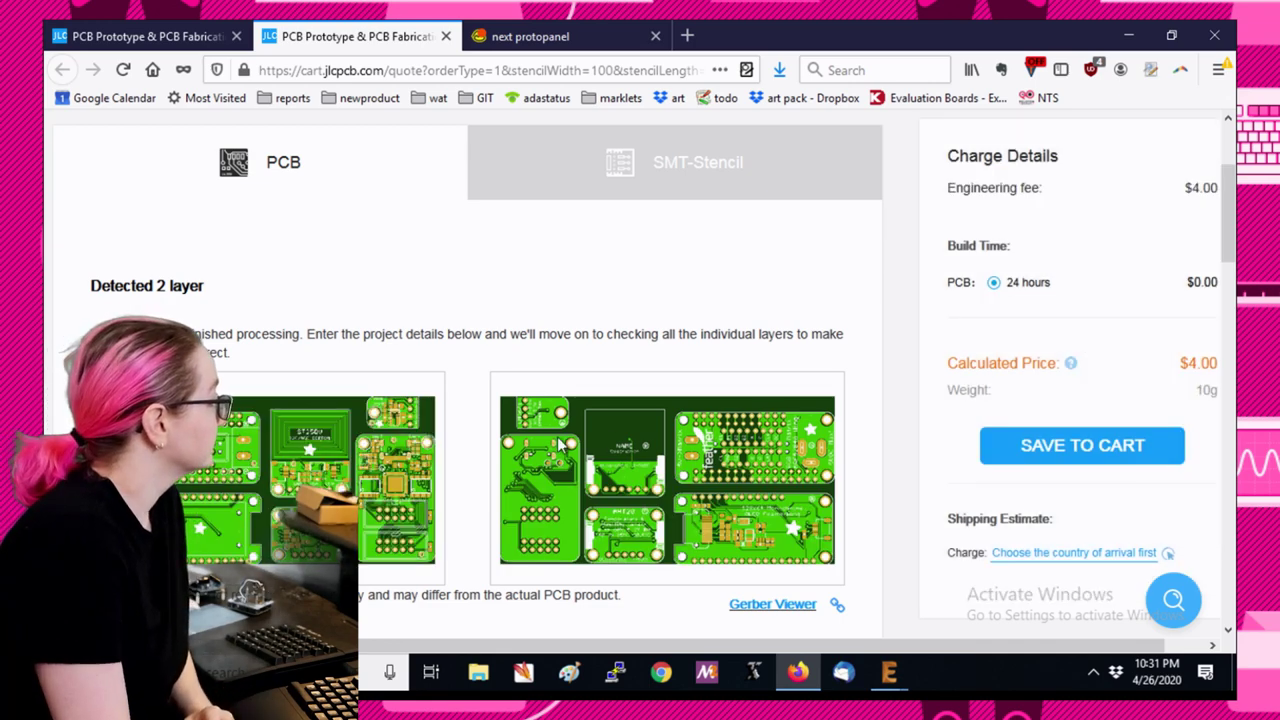
scroll(564, 445, "down", 2)
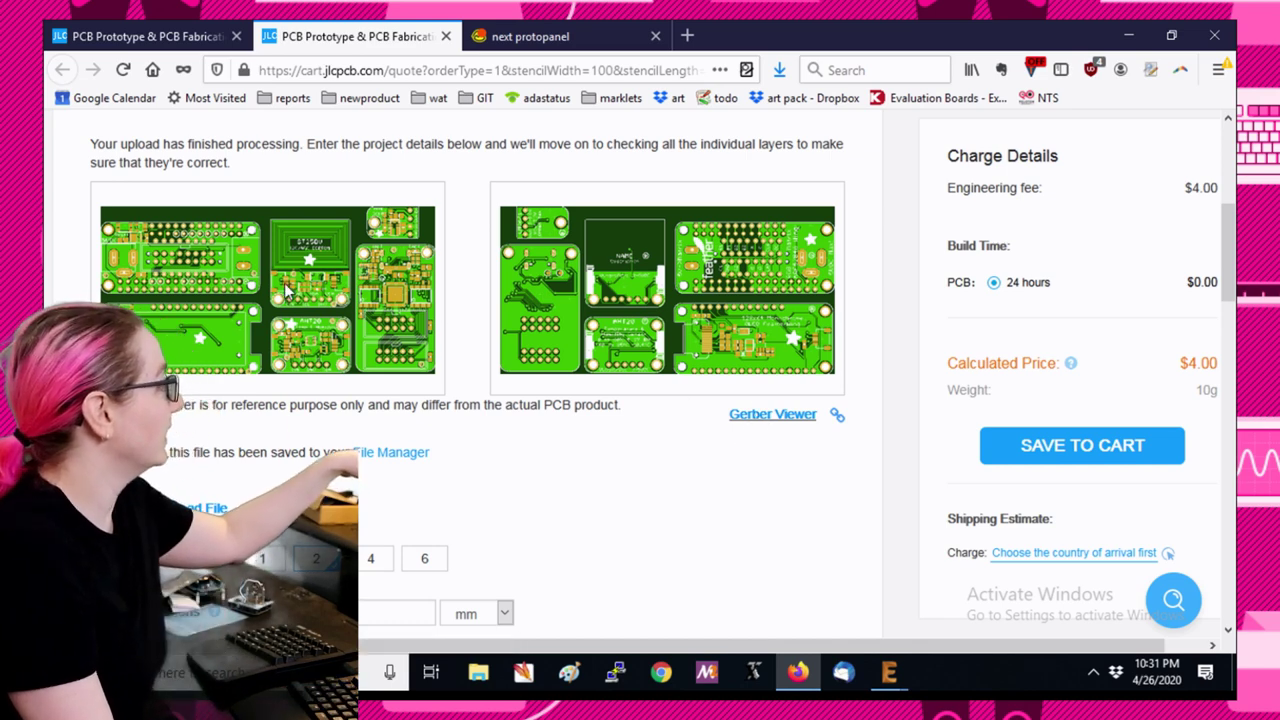
Open the uploaded Gerbers in the Gerber Viewer and examine the silkscreen on the top side of the panel.
left_click(775, 420)
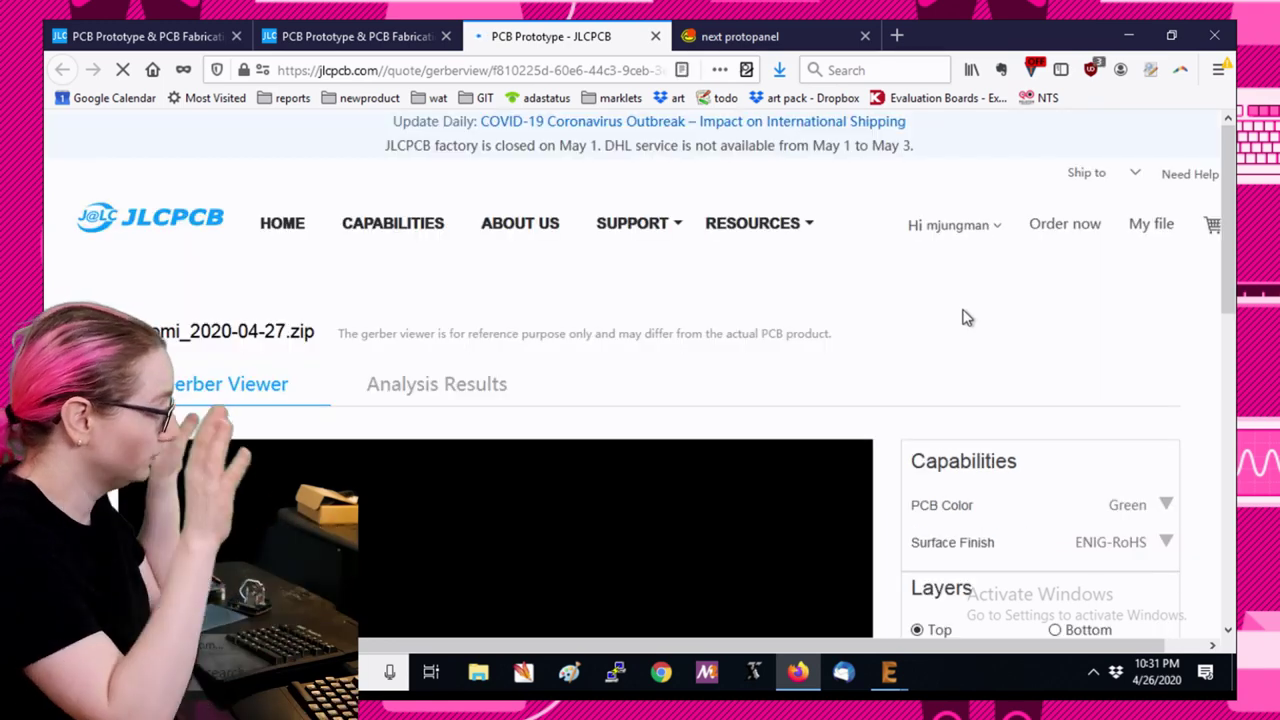
scroll(966, 317, "down", 5)
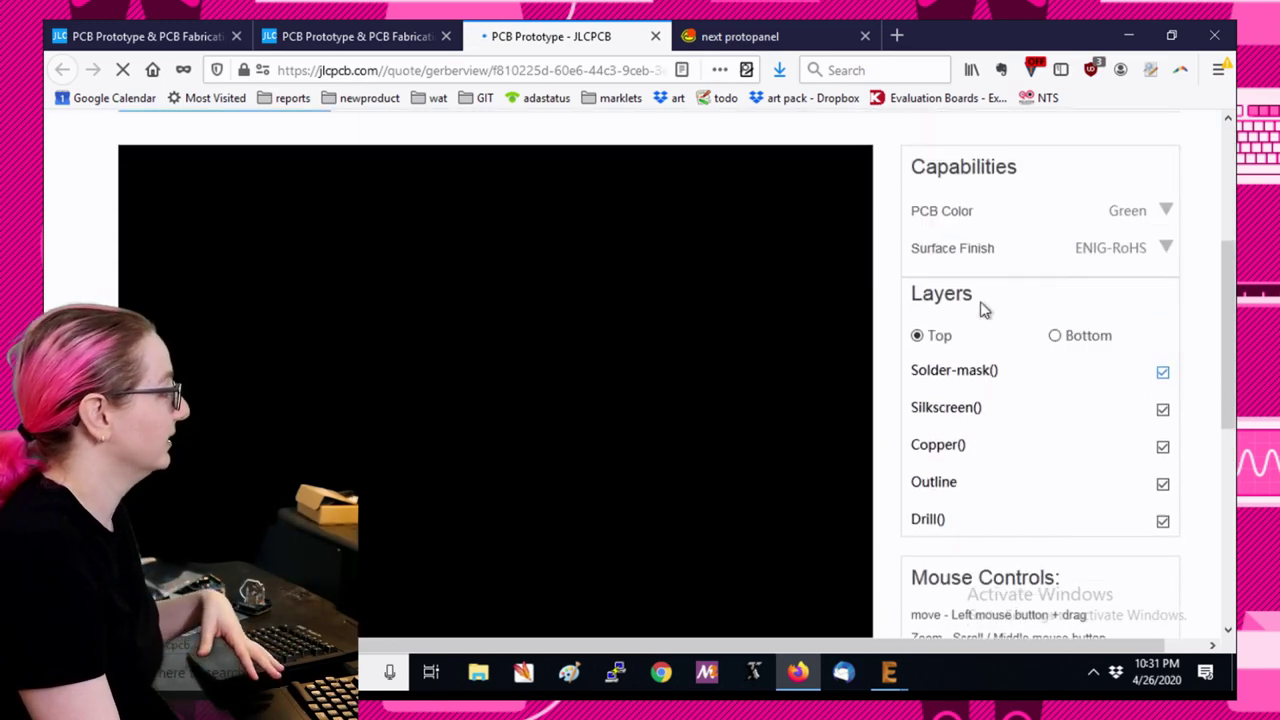
scroll(982, 308, "down", 2)
scroll(983, 309, "up", 2)
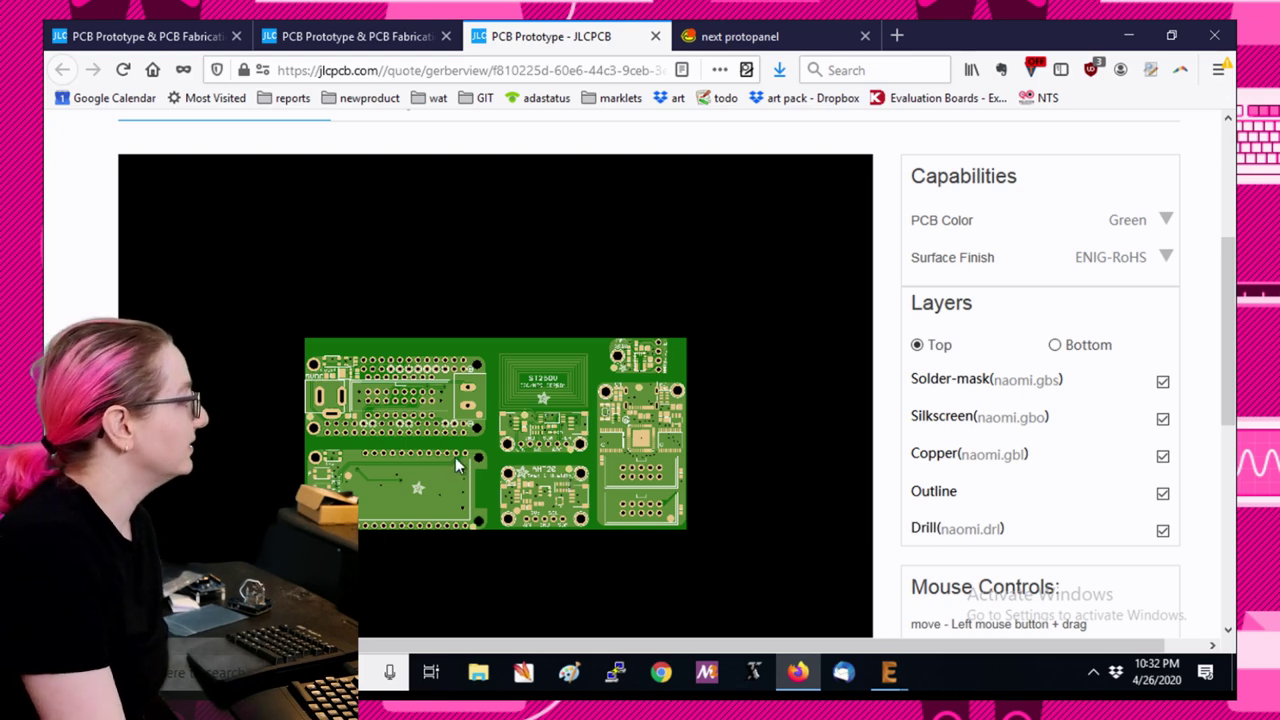
scroll(455, 457, "down", 1)
scroll(455, 457, "up", 3)
scroll(455, 457, "down", 1)
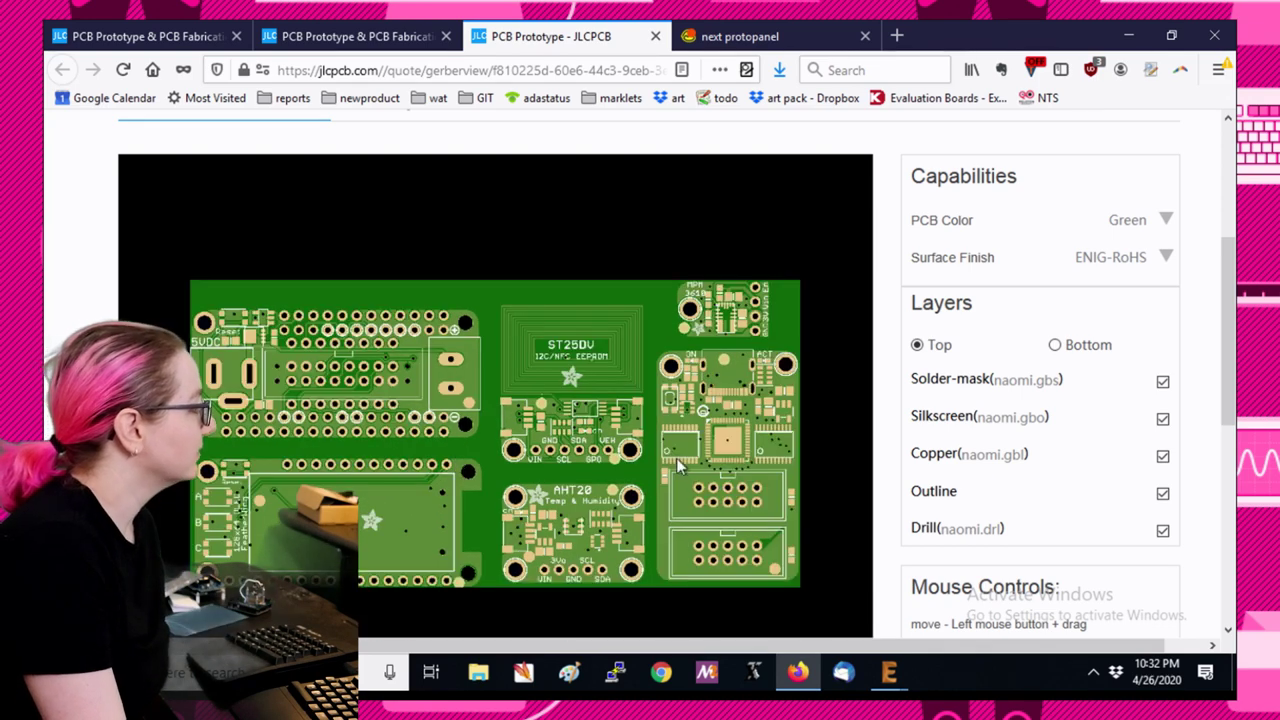
scroll(765, 443, "down", 3)
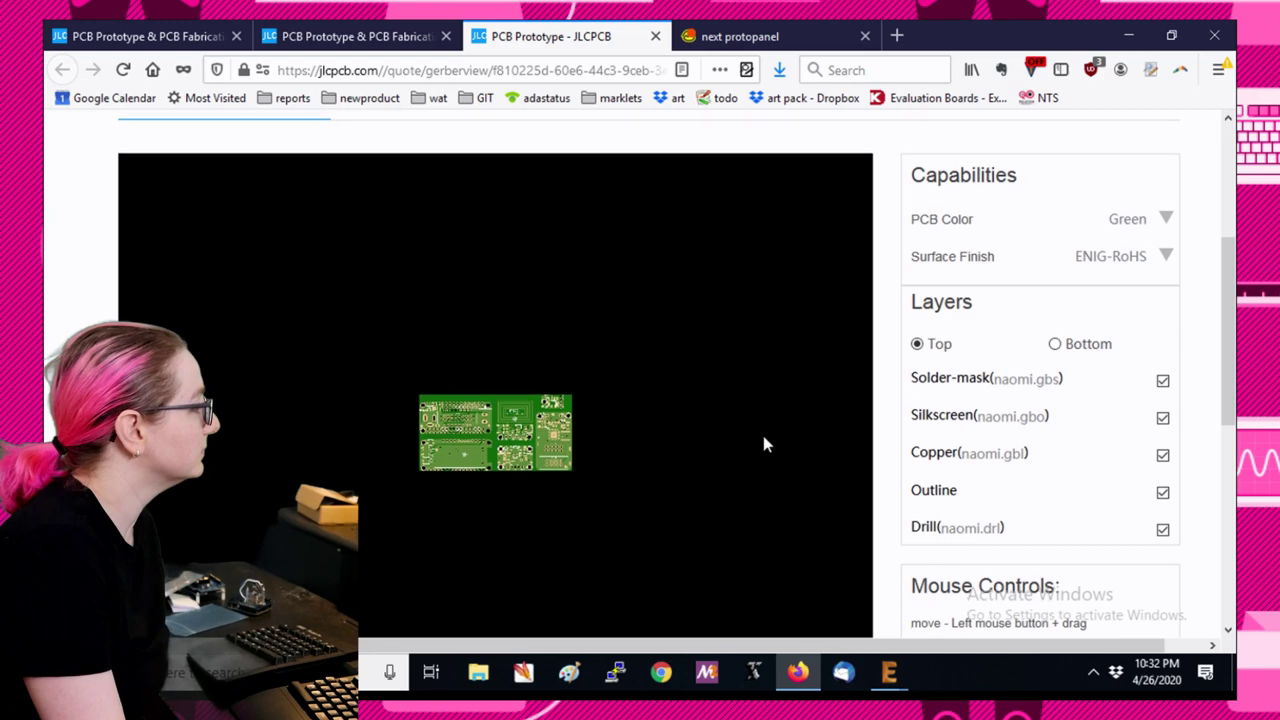
scroll(589, 171, "down", 4)
scroll(643, 457, "up", 4)
scroll(469, 420, "up", 2)
scroll(469, 420, "down", 2)
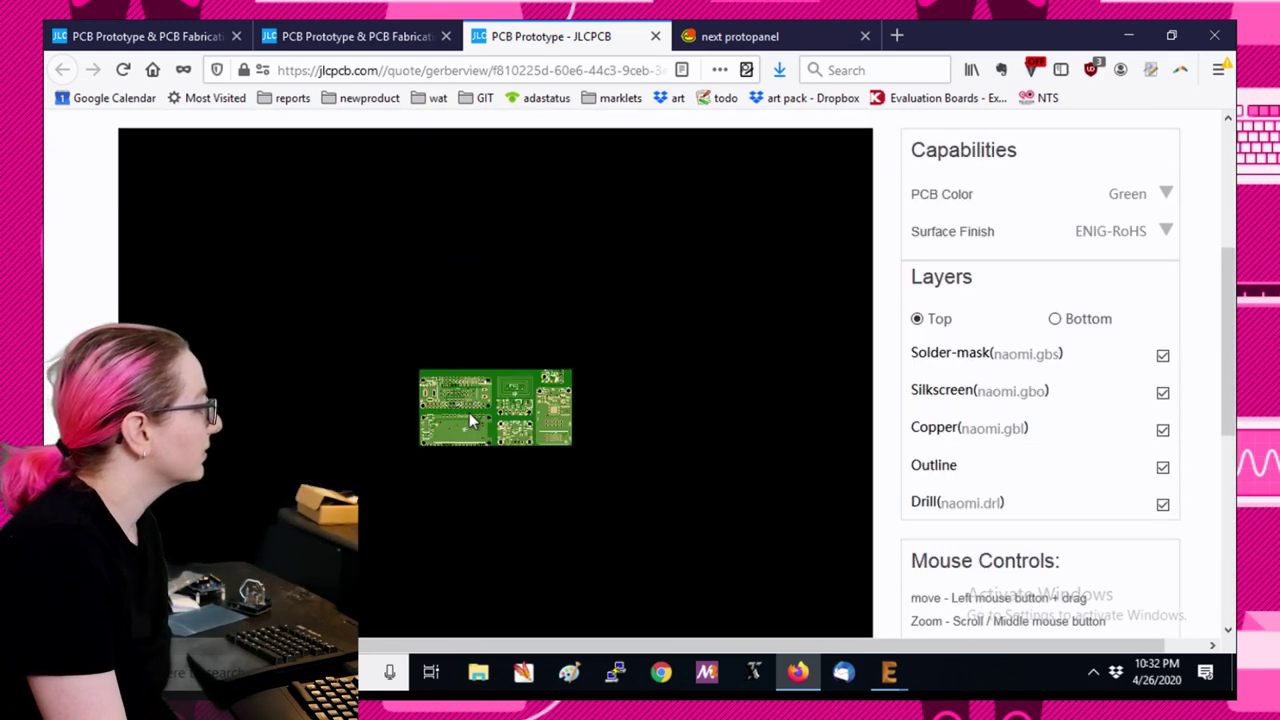
scroll(534, 375, "down", 2)
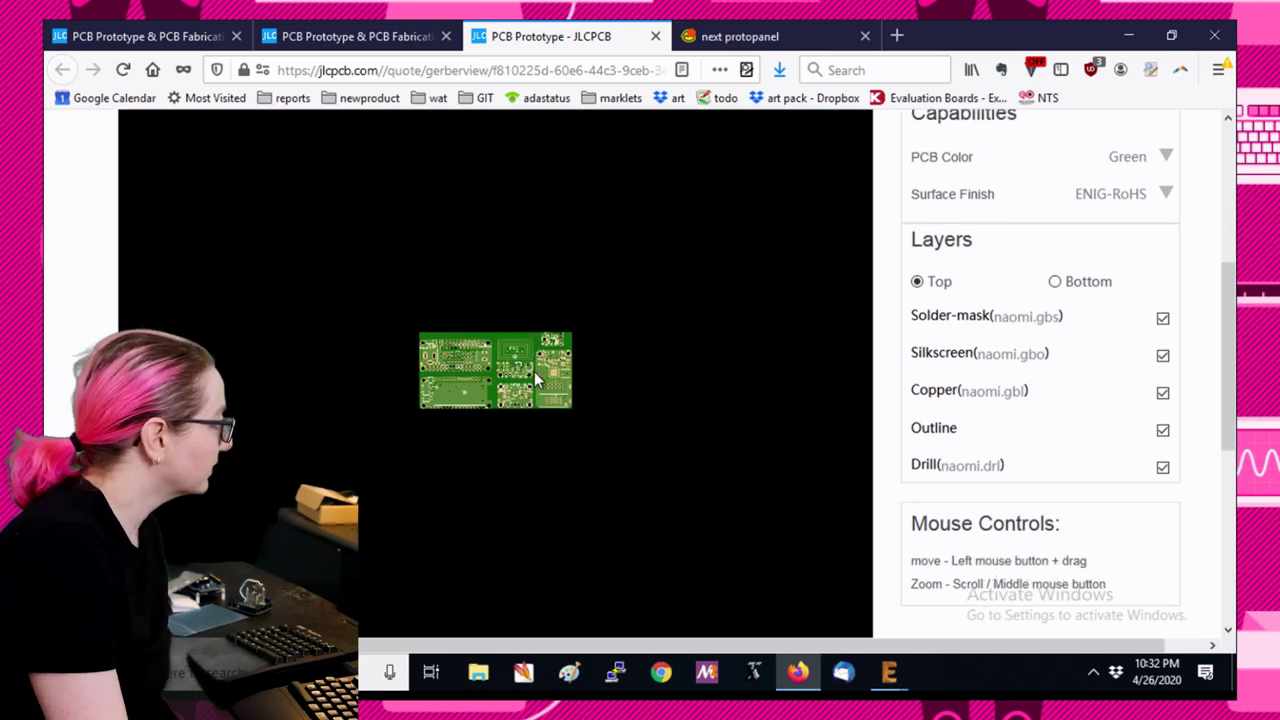
scroll(520, 400, "up", 2)
scroll(512, 420, "up", 3)
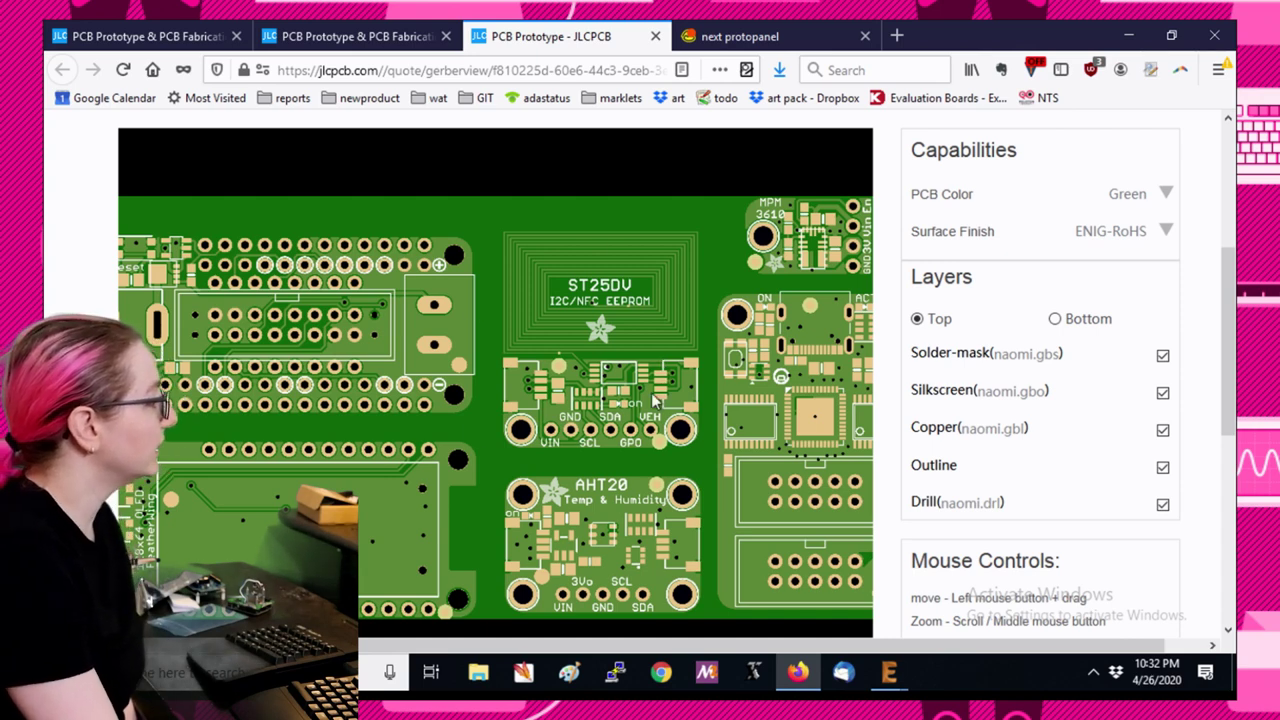
left_click_drag(687, 270, 627, 256)
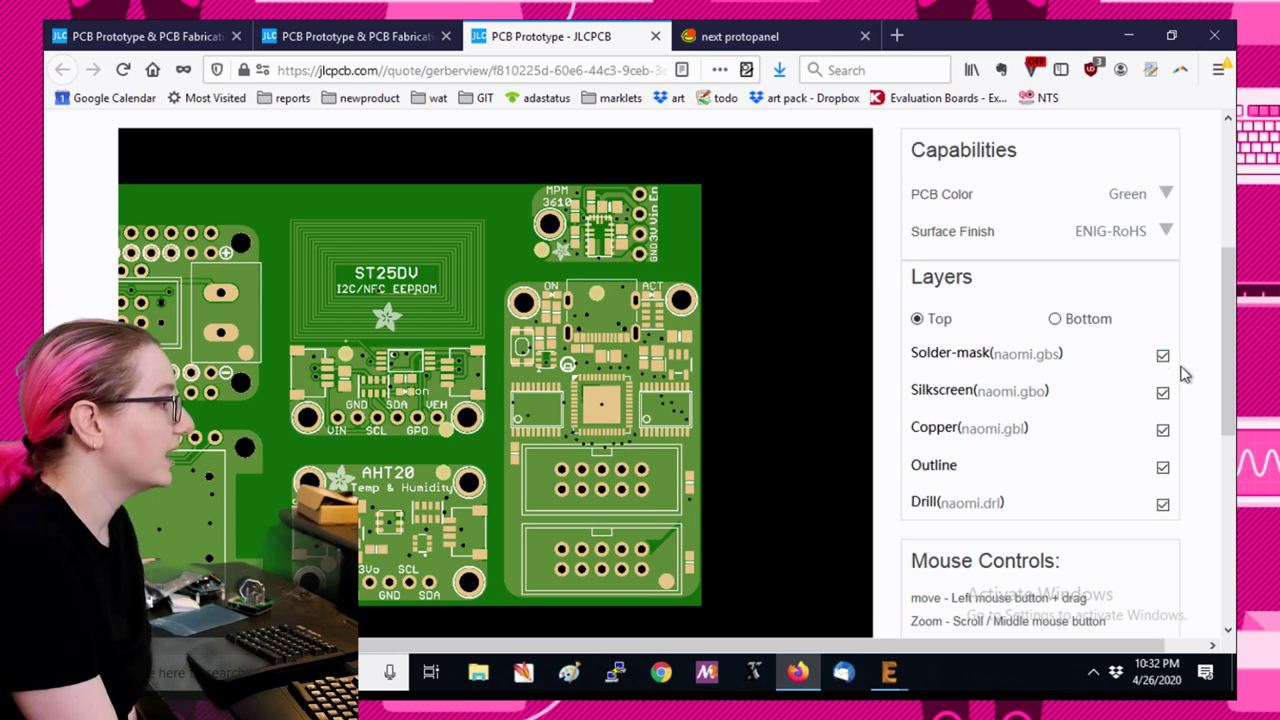
Show the bottom side of the panel in the viewer and inspect the FeatherWing boards.
left_click(1056, 319)
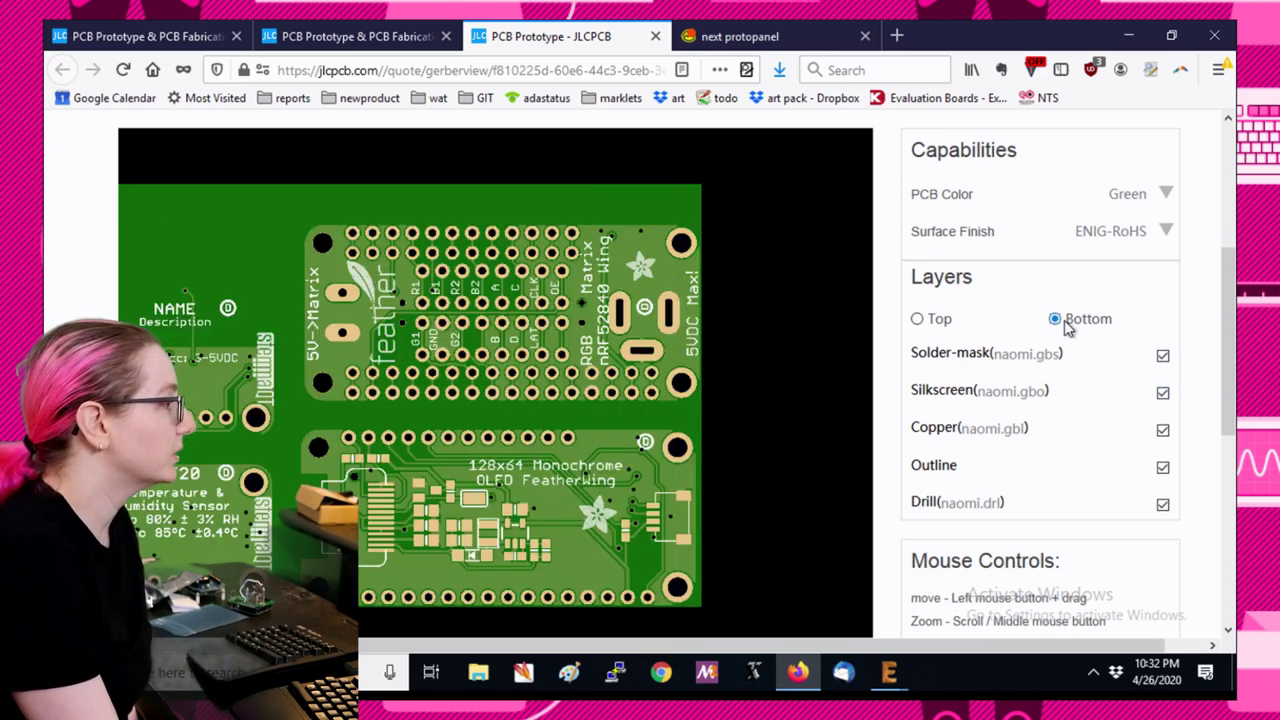
left_click_drag(267, 374, 436, 340)
left_click_drag(495, 430, 305, 369)
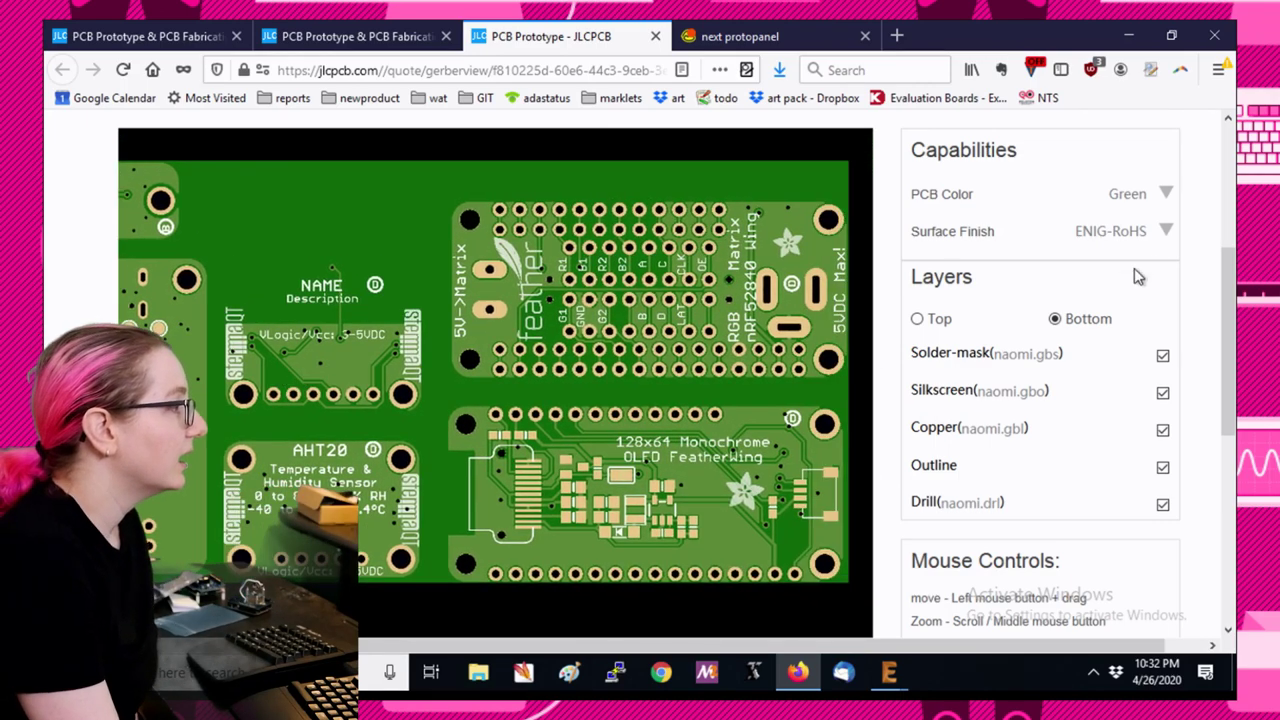
Set the viewer's PCB color to Blue and examine the labels and traces of the small boards on the bottom side.
left_click(1164, 195)
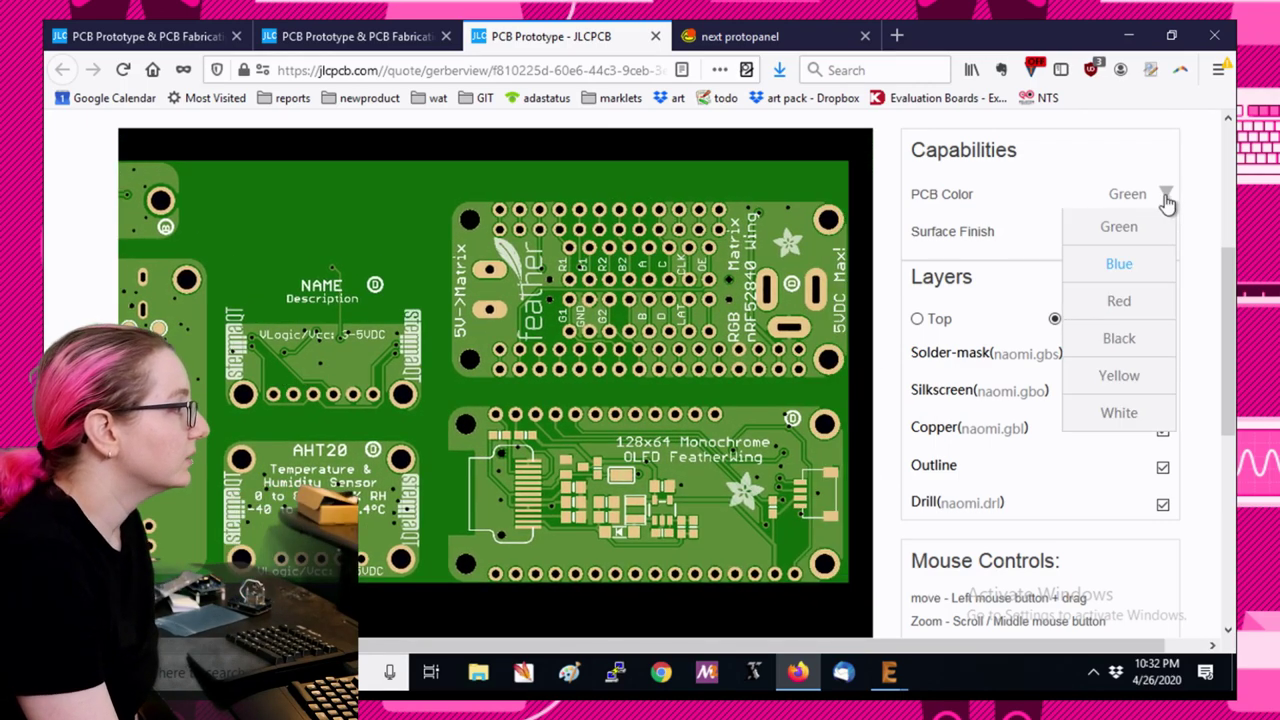
left_click(1136, 268)
left_click_drag(300, 345, 350, 353)
scroll(1220, 420, "down", 3)
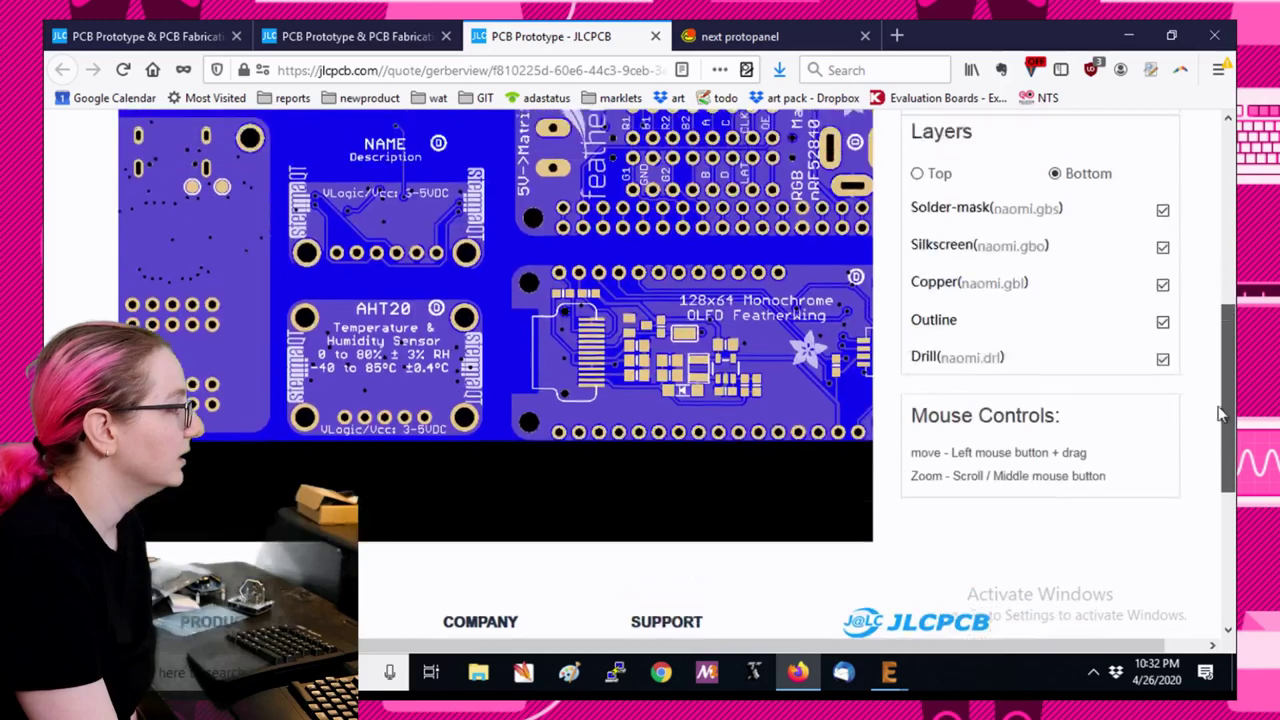
scroll(1128, 360, "up", 2)
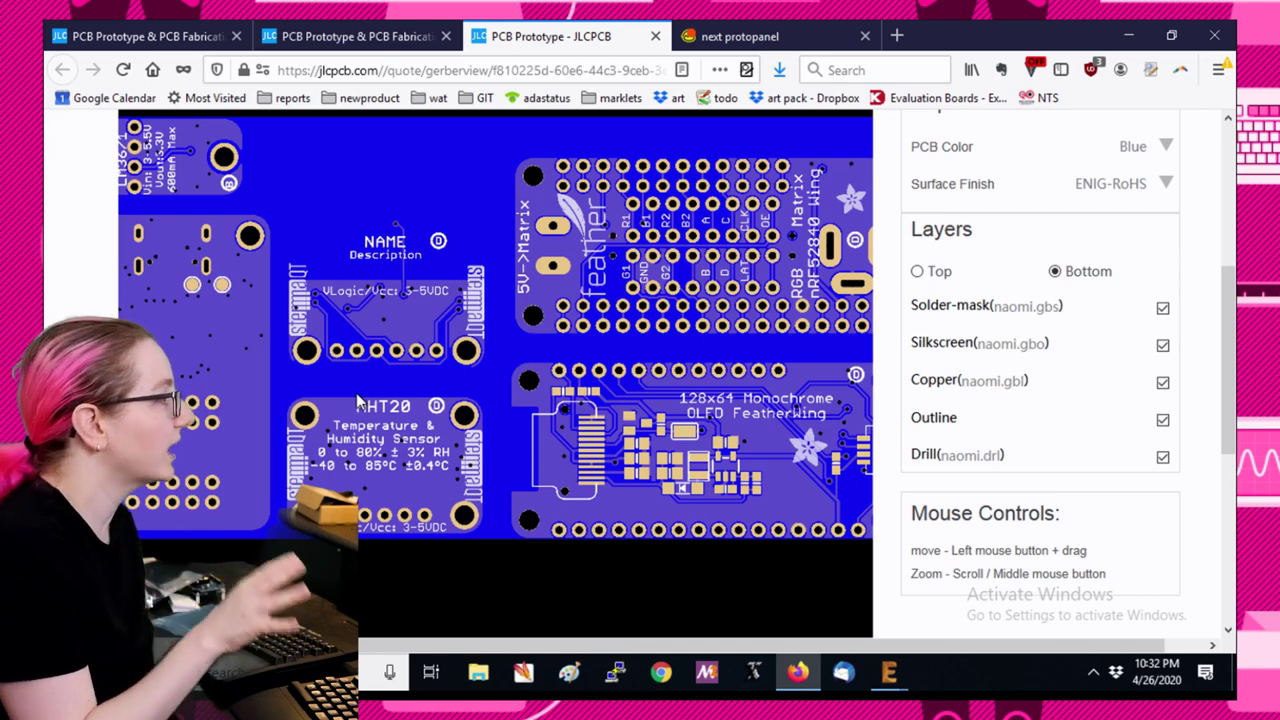
left_click_drag(357, 396, 534, 366)
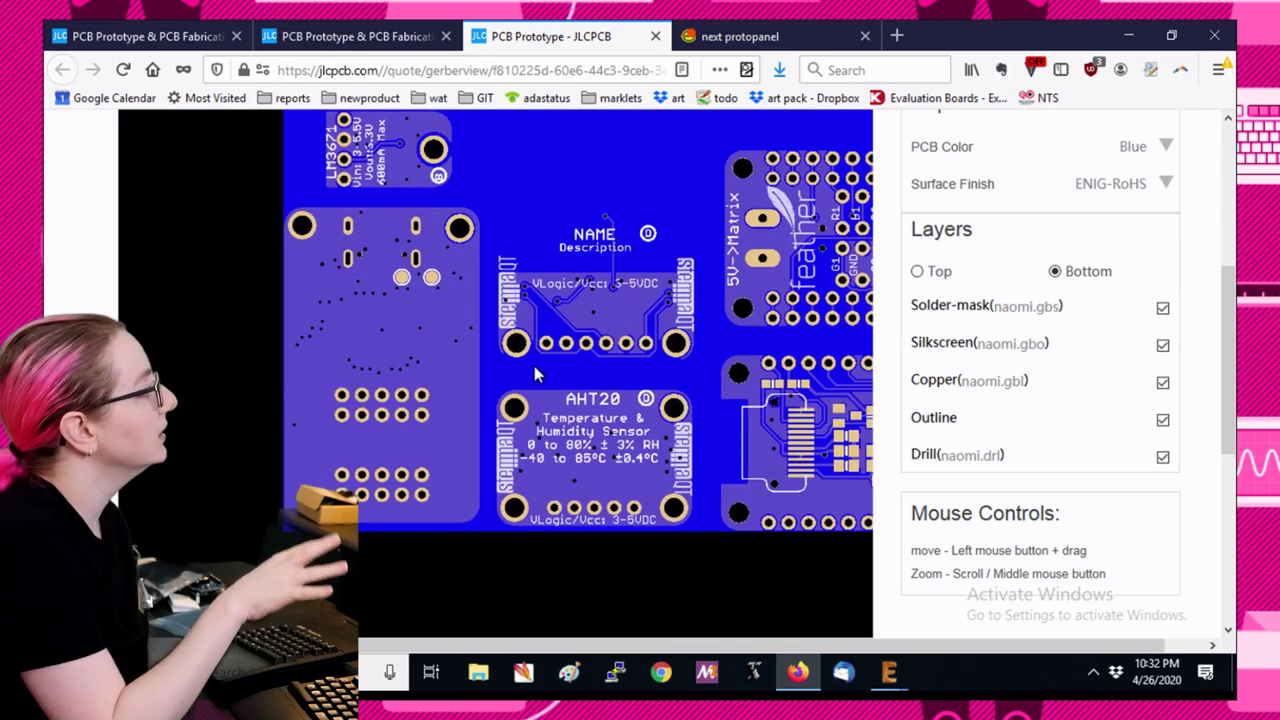
left_click_drag(530, 313, 460, 345)
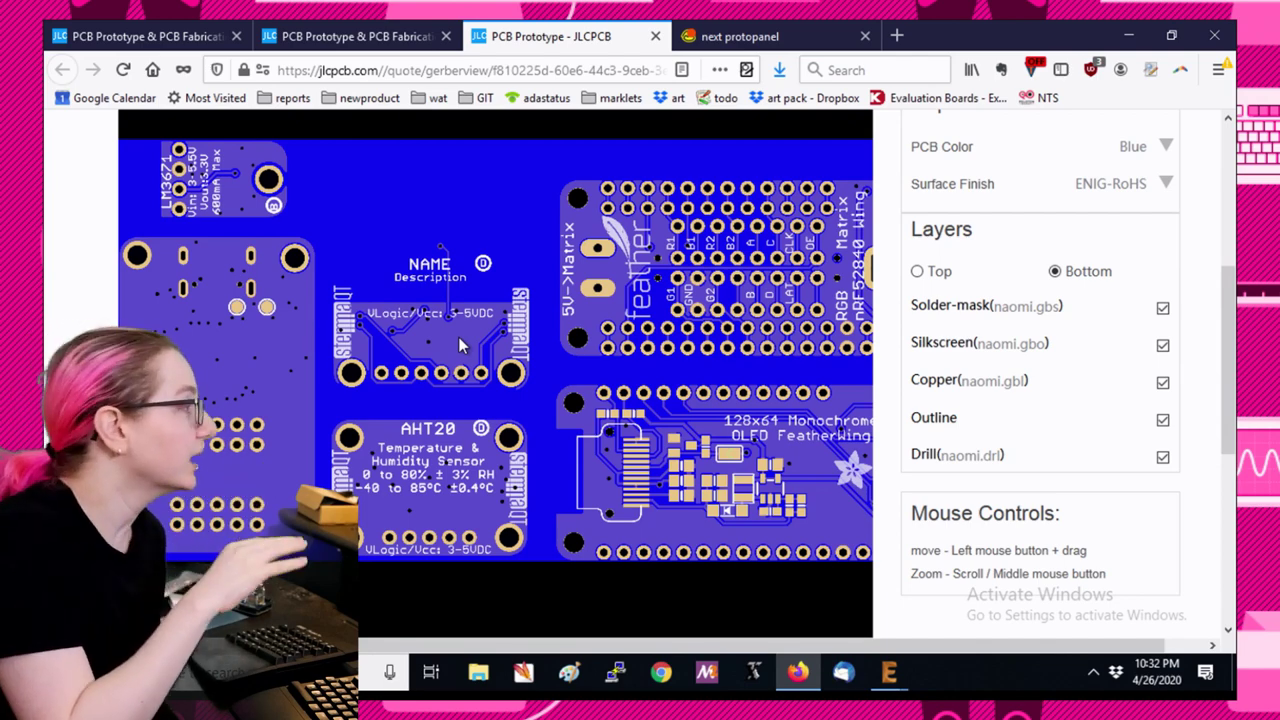
left_click_drag(460, 345, 350, 316)
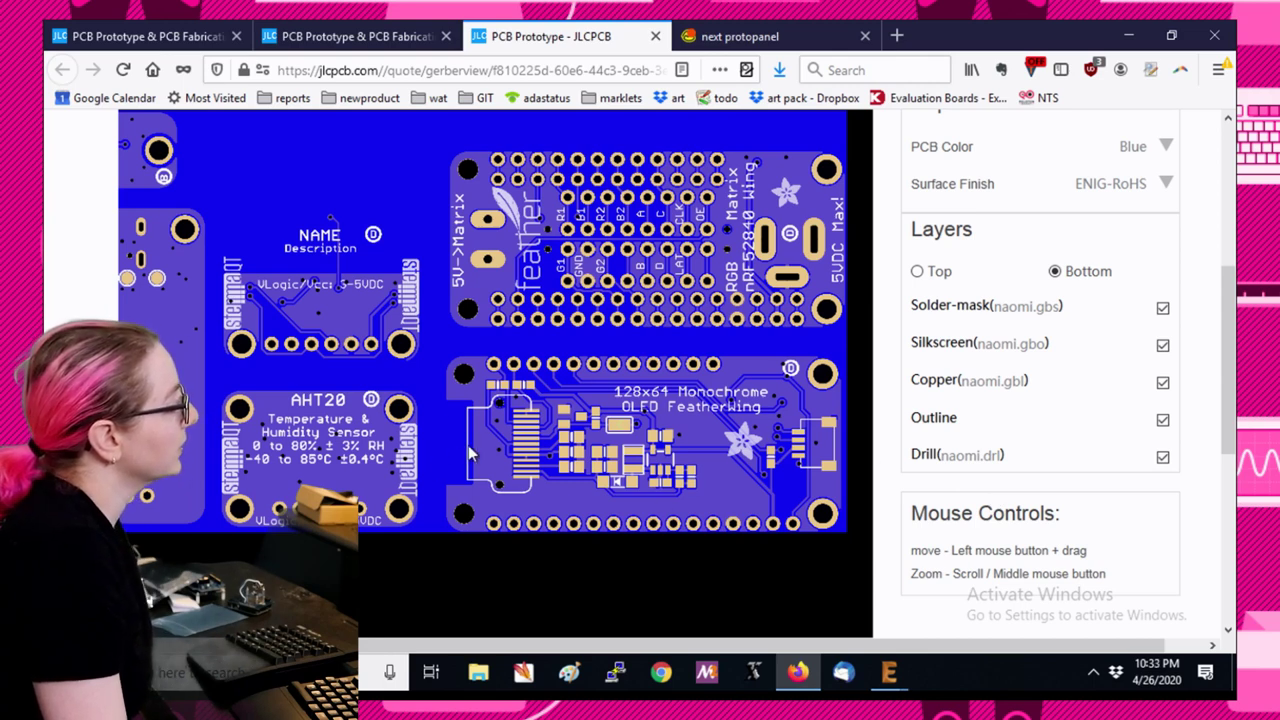
Return the viewer to the top side and look over the whole panel.
left_click(939, 272)
left_click_drag(446, 229, 500, 302)
left_click_drag(278, 355, 335, 366)
scroll(465, 350, "down", 2)
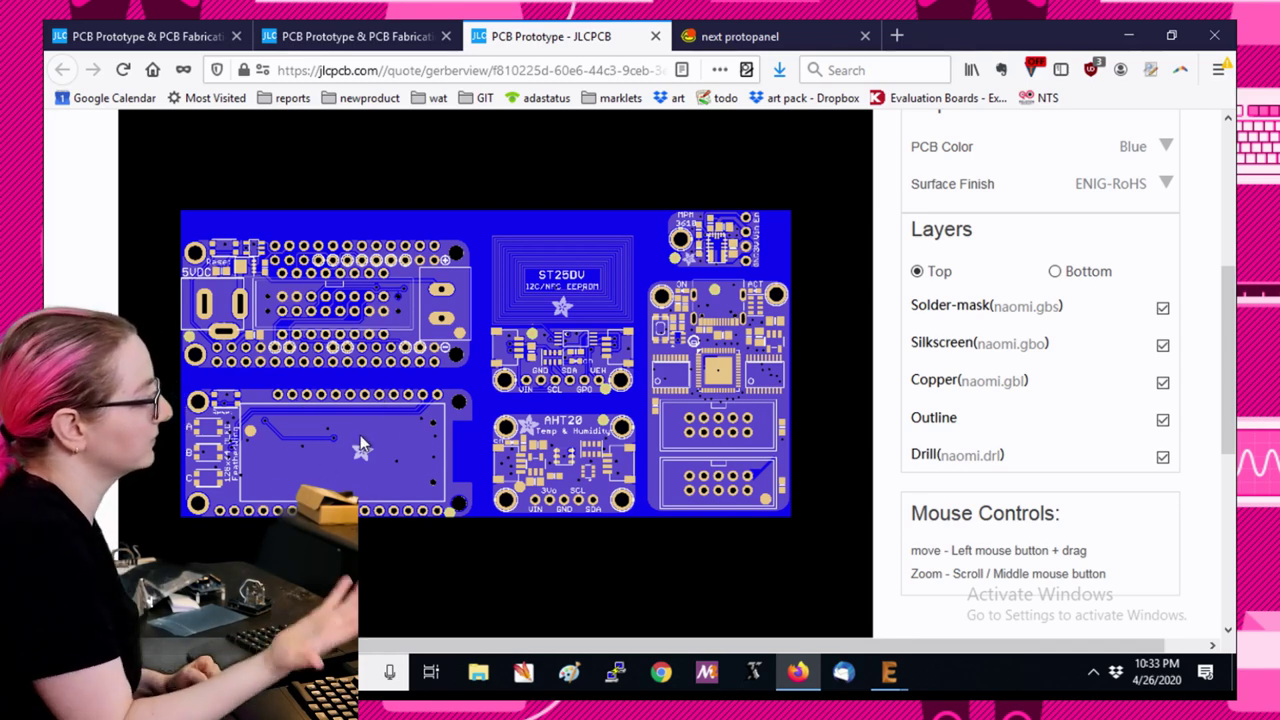
Switch to the naomi.brd board in EAGLE, group the whole OLED FeatherWing board and mirror it.
mouse_move(889, 672)
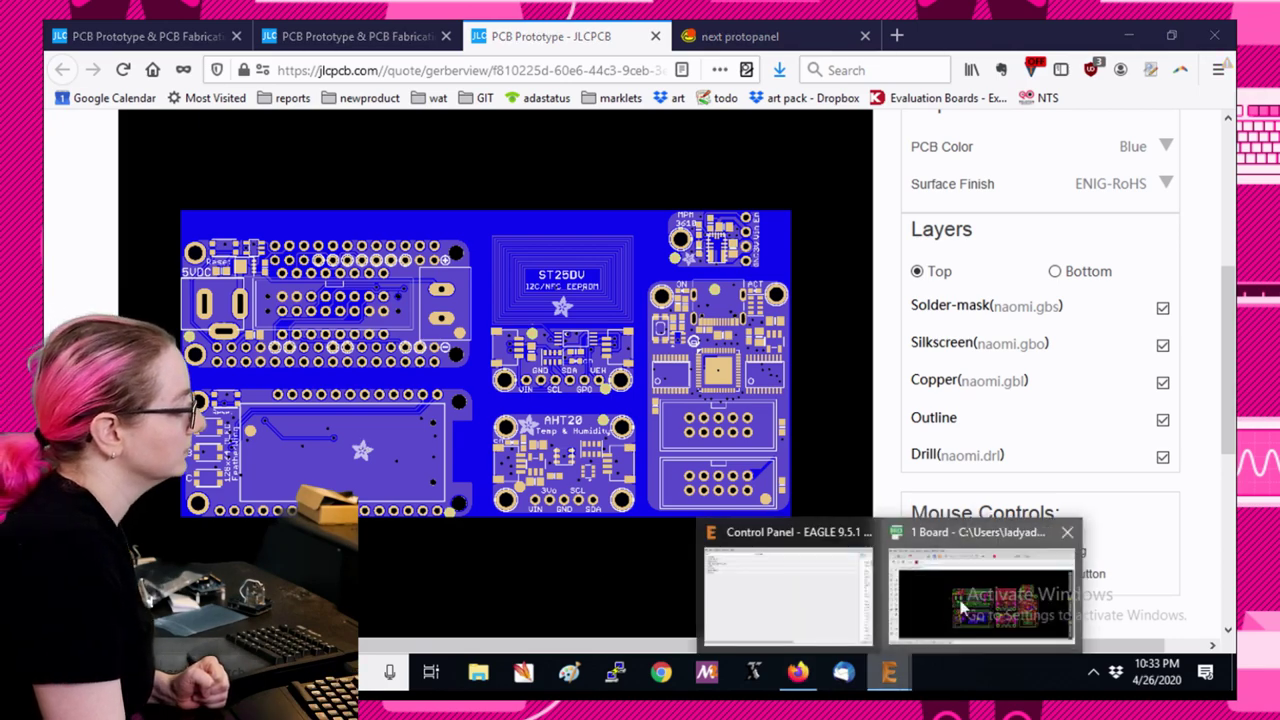
left_click(994, 592)
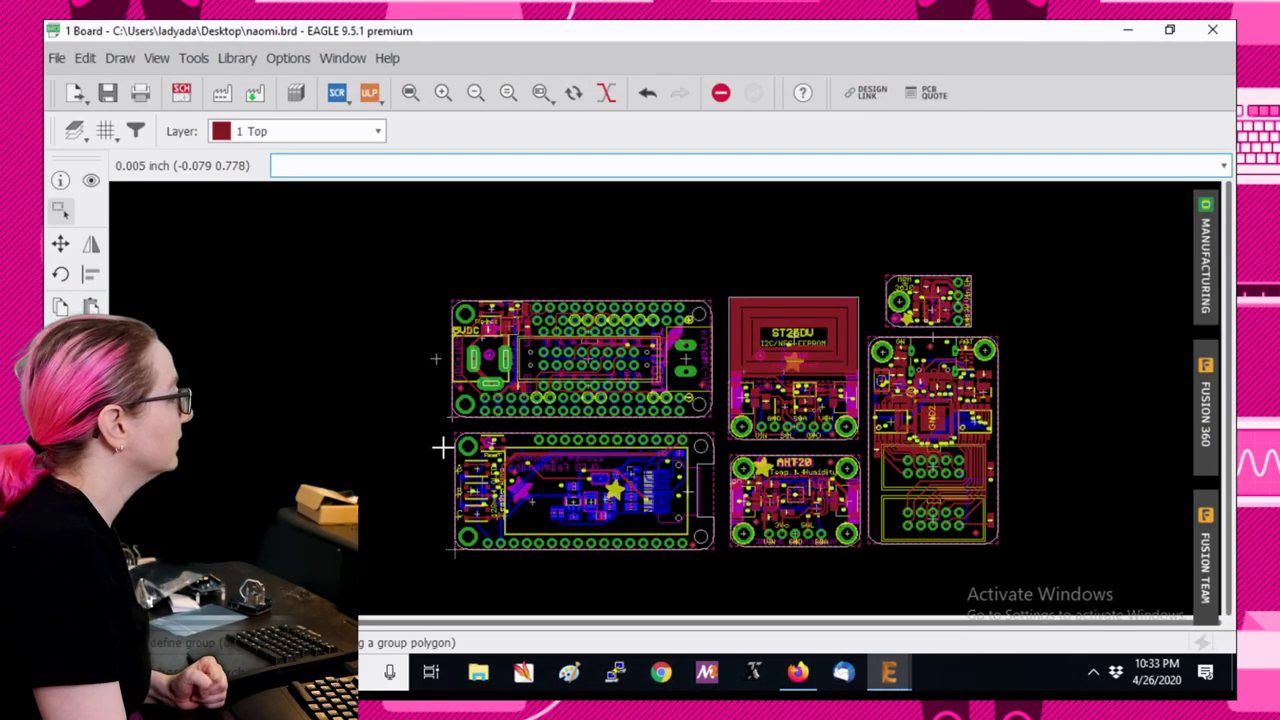
left_click_drag(443, 428, 705, 566)
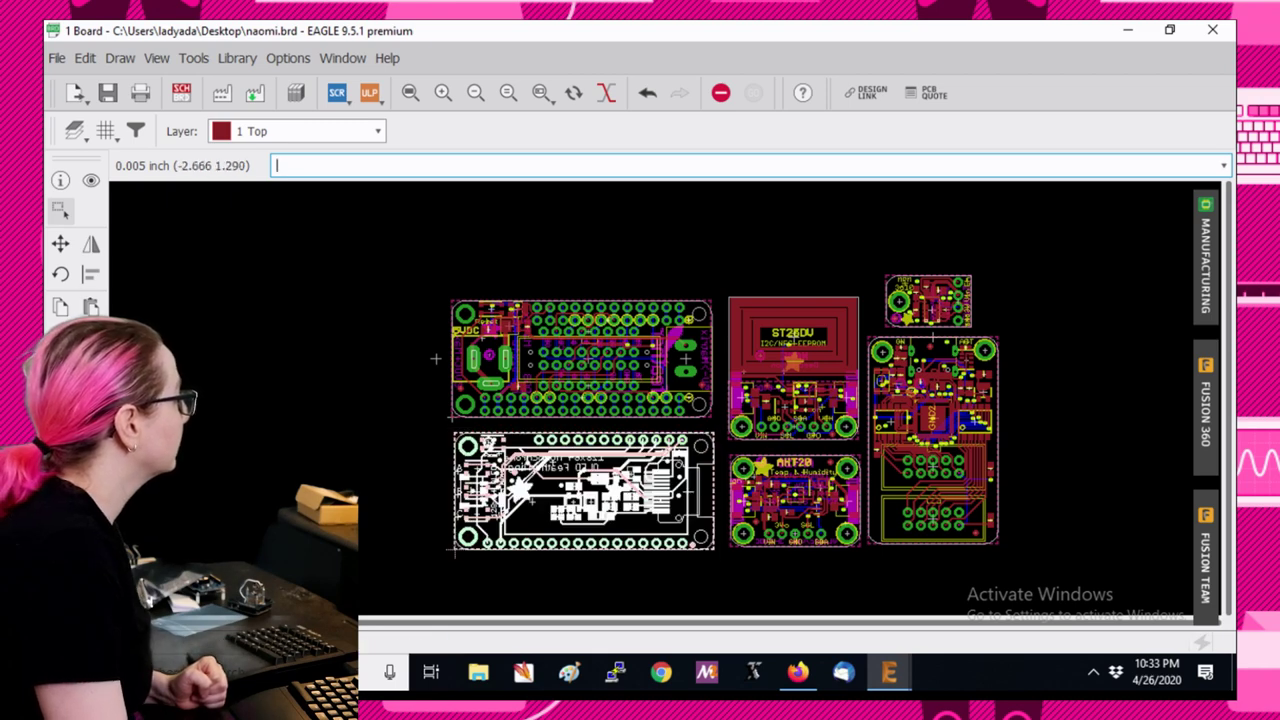
key("Escape")
left_click(60, 210)
left_click_drag(443, 420, 723, 574)
key("m")
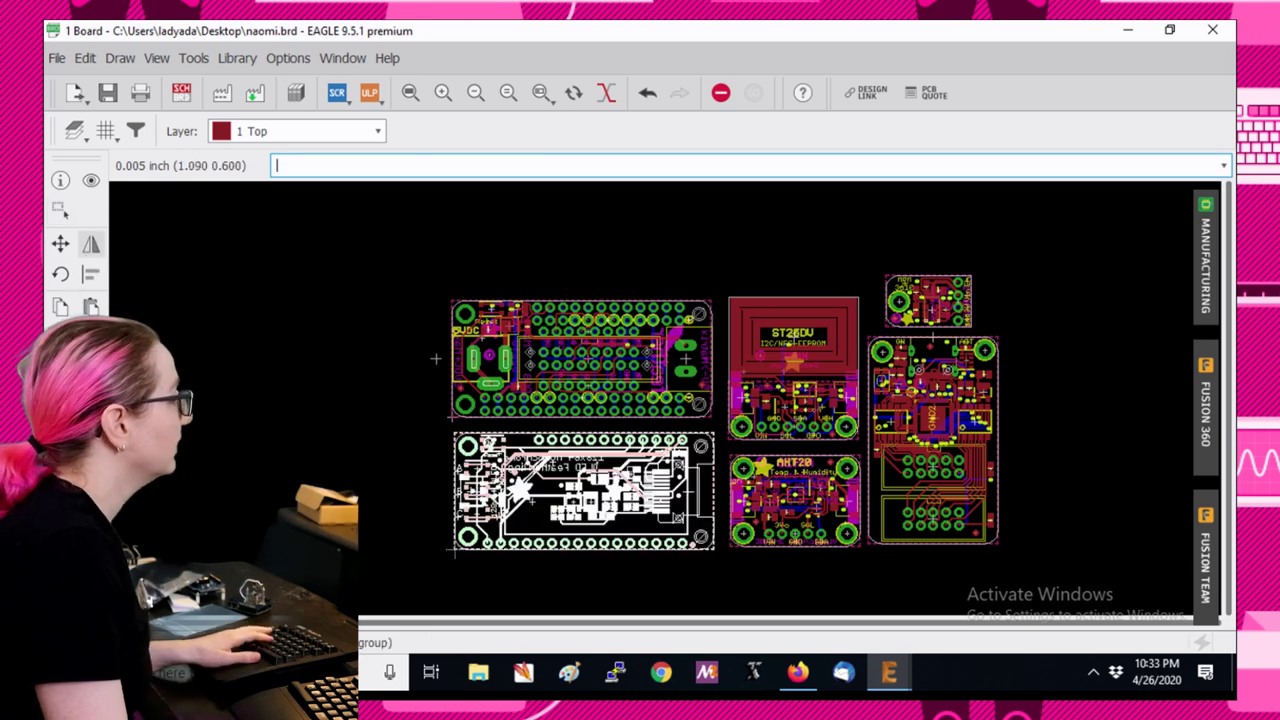
right_click(592, 498, "ctrl")
Move the mirrored OLED FeatherWing into line under the RGB Matrix board and fill the panel's copper polygons.
left_click(55, 243)
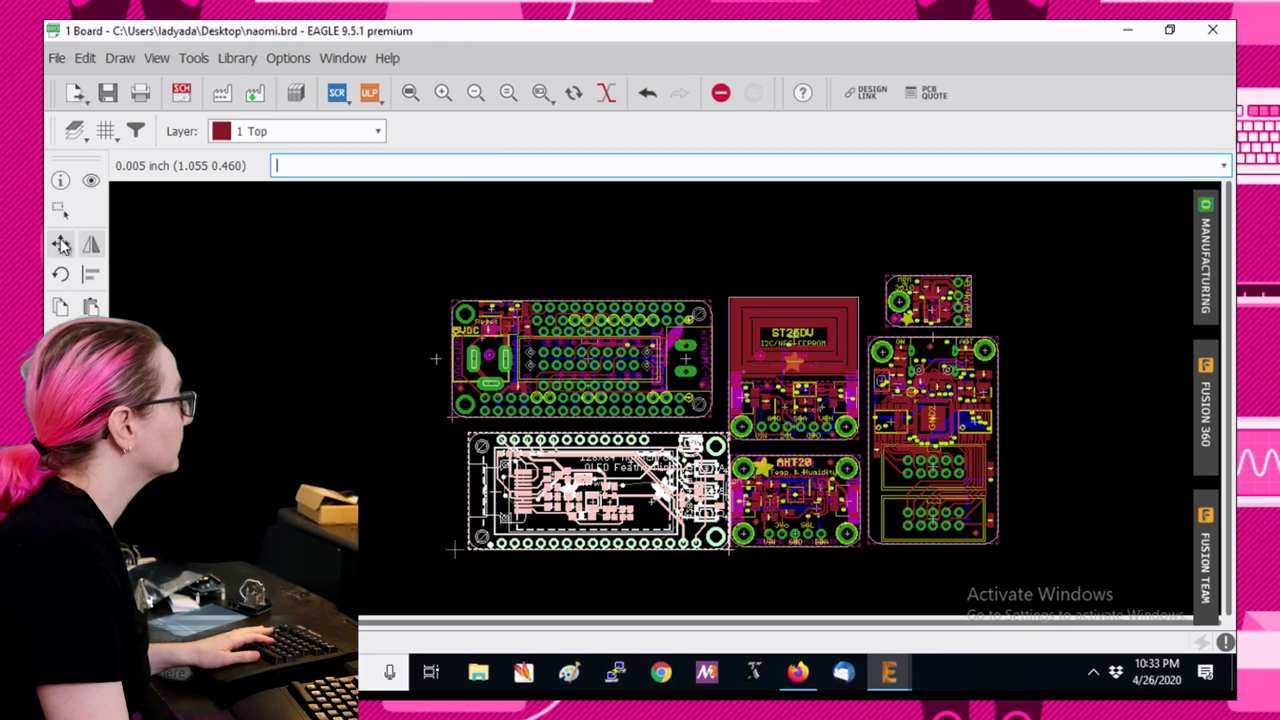
left_click(57, 243)
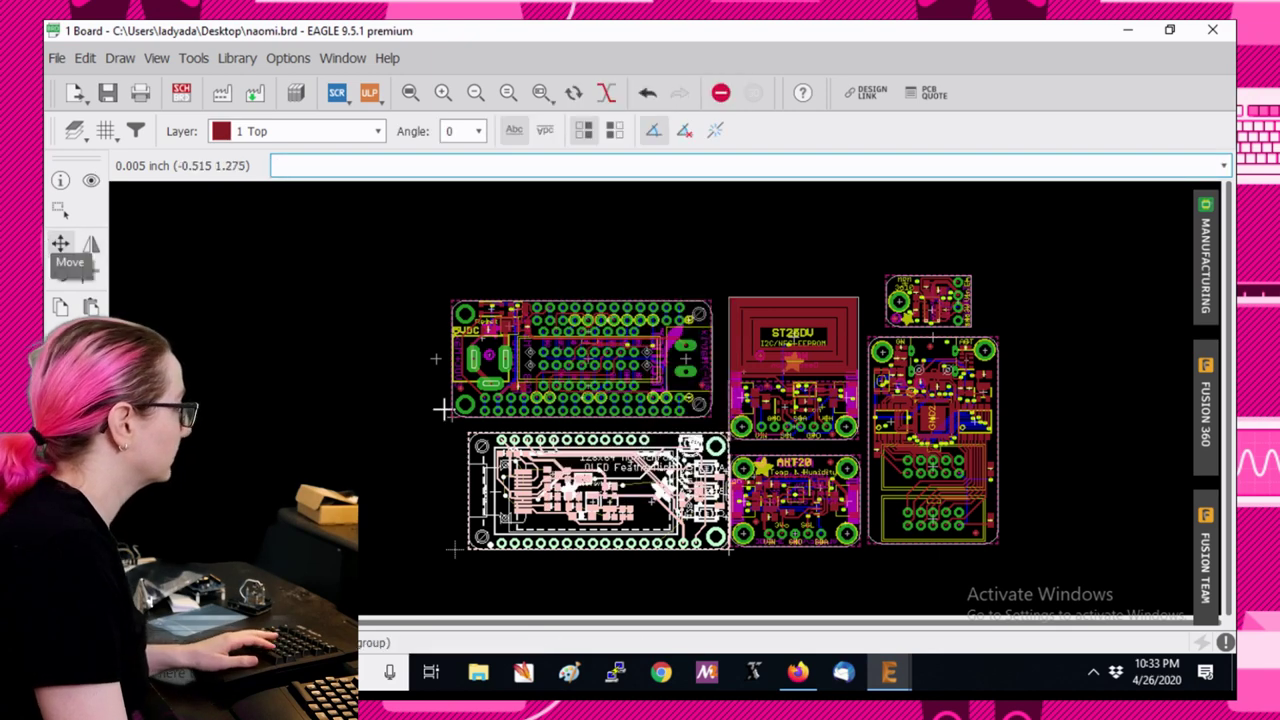
middle_click(590, 497)
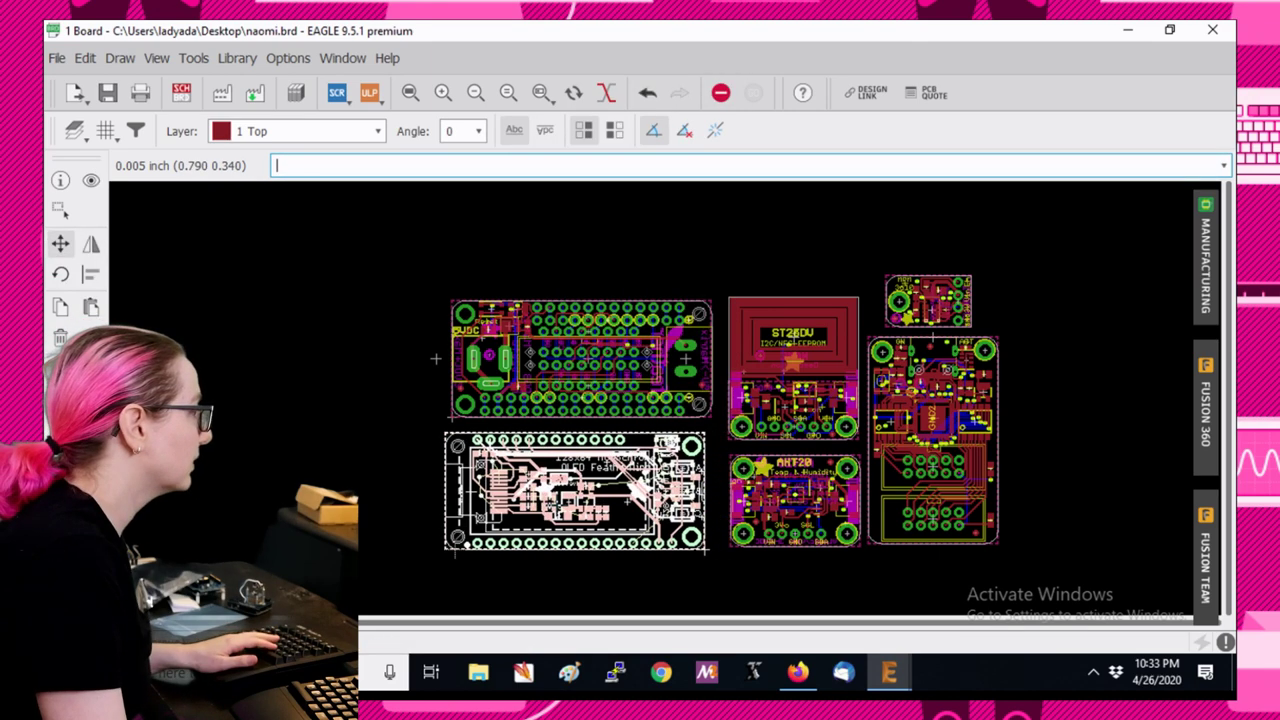
left_click(580, 495)
left_click_drag(445, 292, 515, 472)
Save the changed design and load the recent CAM job pcbcart9.cam in the CAM Processor.
left_click(222, 92)
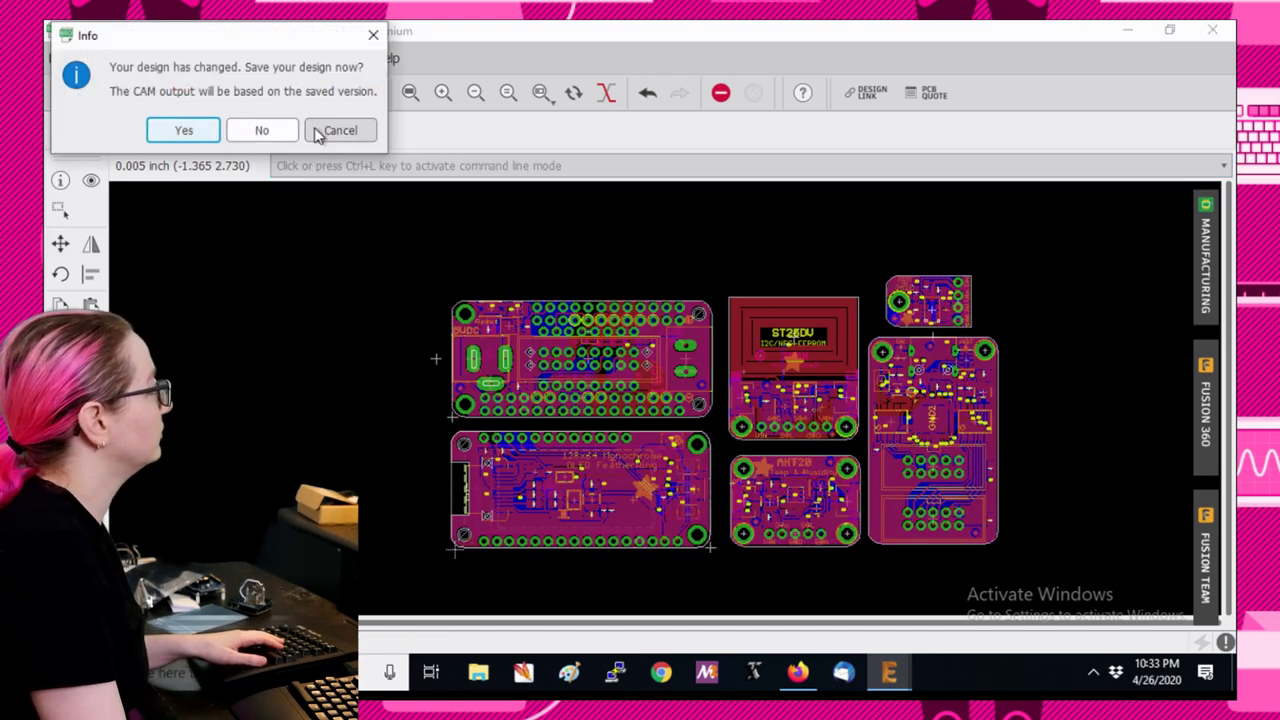
left_click(200, 131)
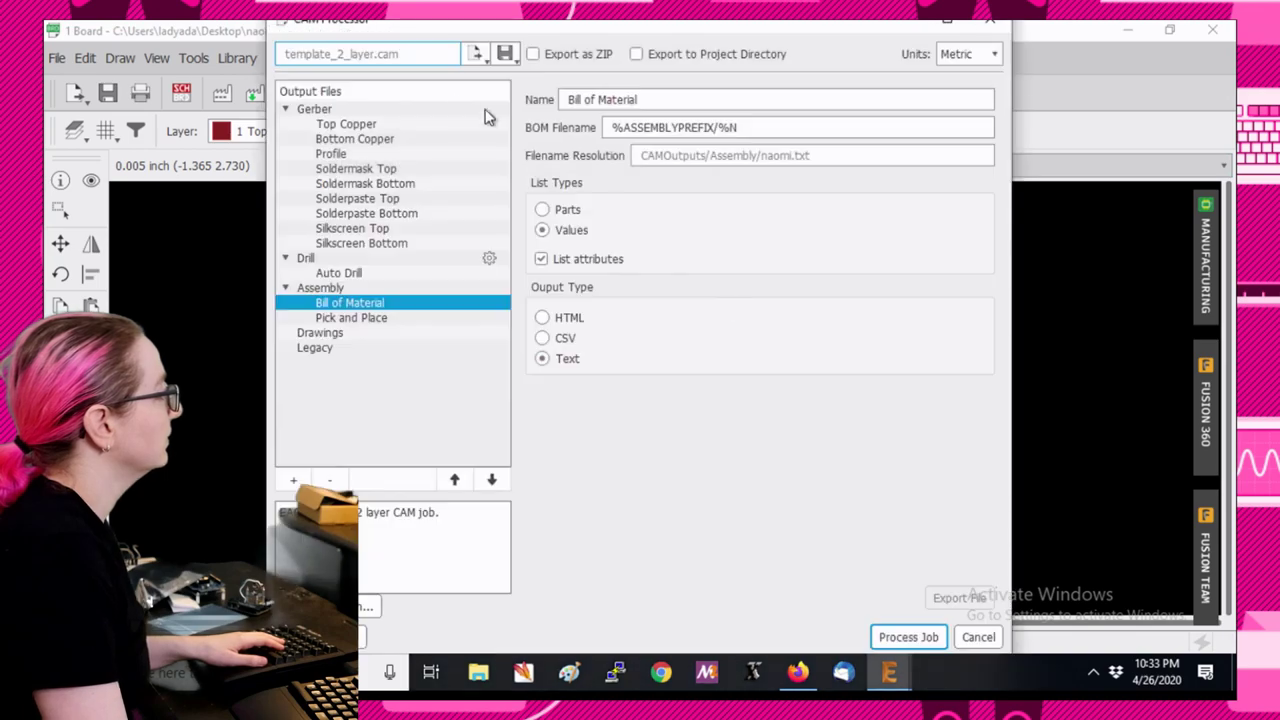
left_click(476, 56)
mouse_move(540, 108)
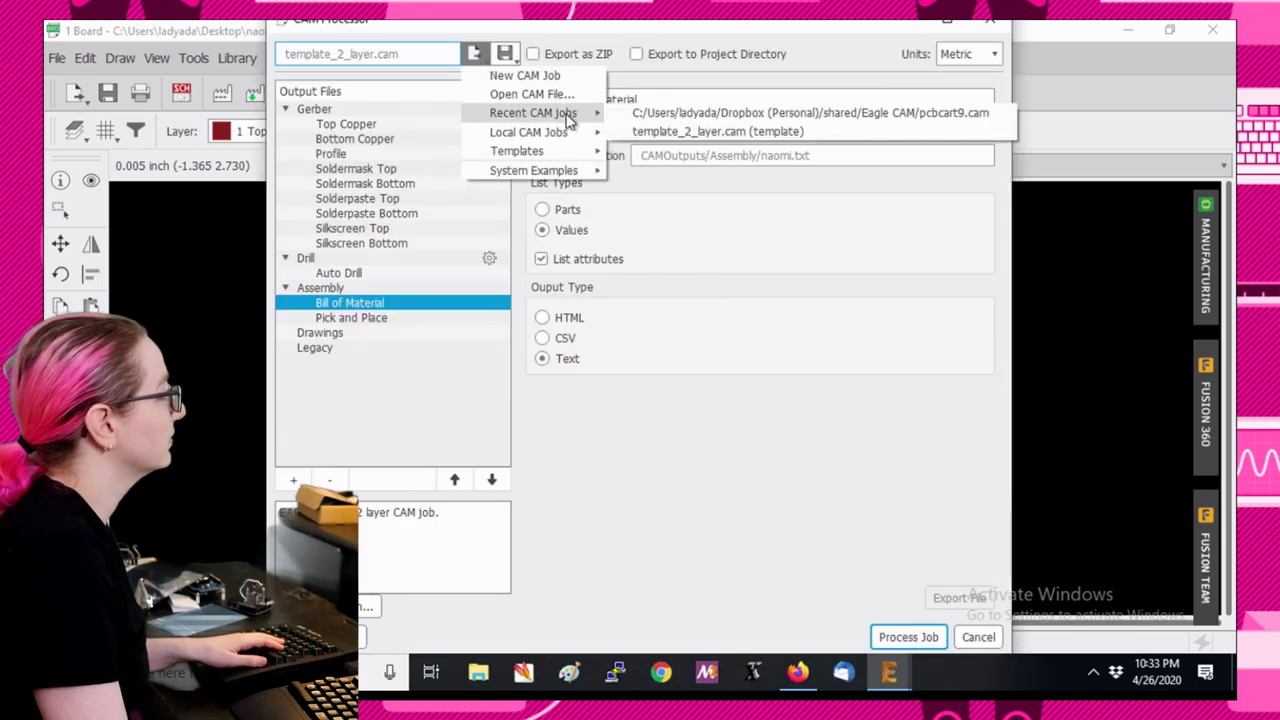
left_click(737, 114)
Process the CAM job to save the zipped Gerbers and close the CAM Processor.
left_click(908, 637)
left_click(1005, 622)
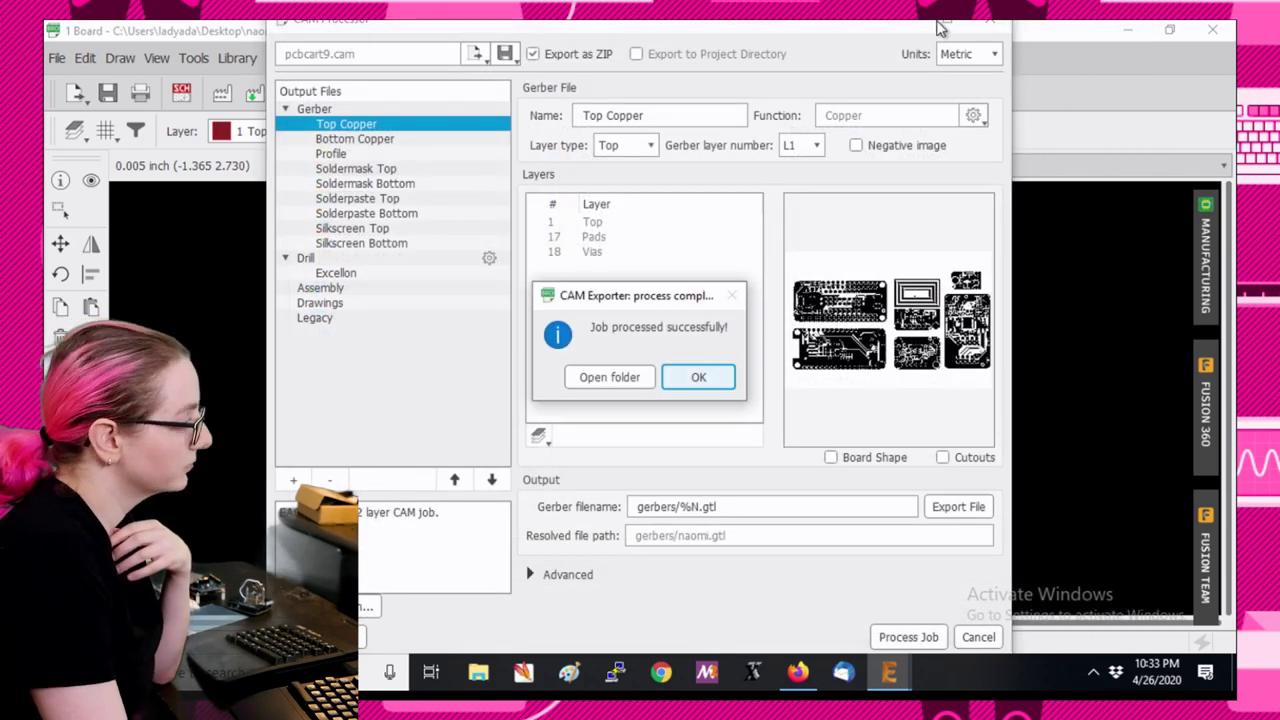
left_click(706, 390)
left_click(976, 637)
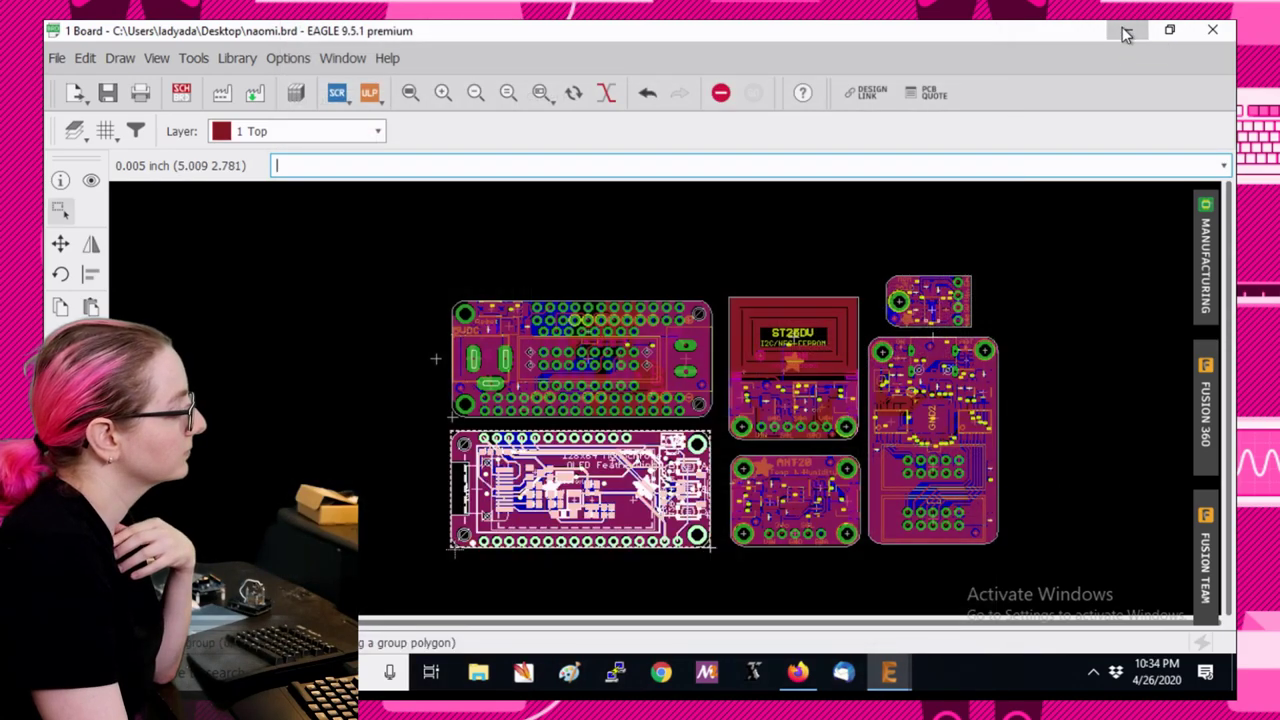
Switch back to JLCPCB in the browser, close the old quote and Gerber viewer pages, and start a new PCB quote.
left_click(1124, 34)
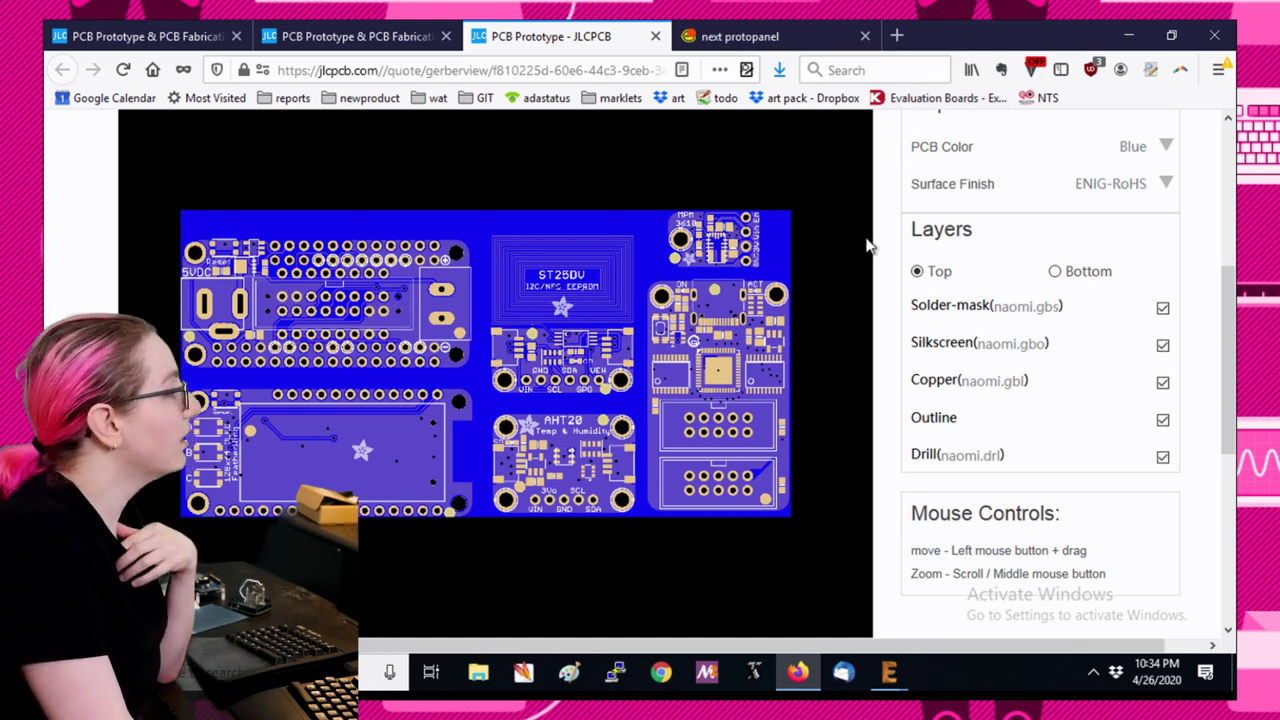
scroll(898, 245, "up", 6)
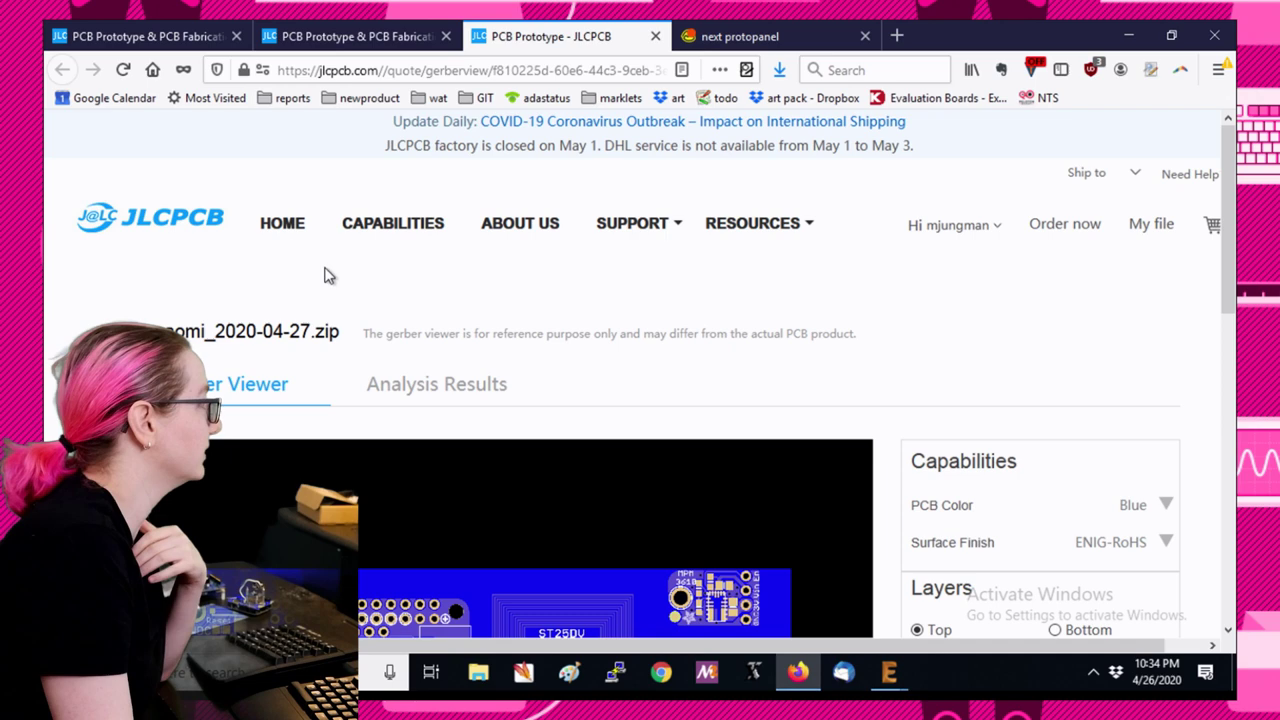
left_click(330, 40)
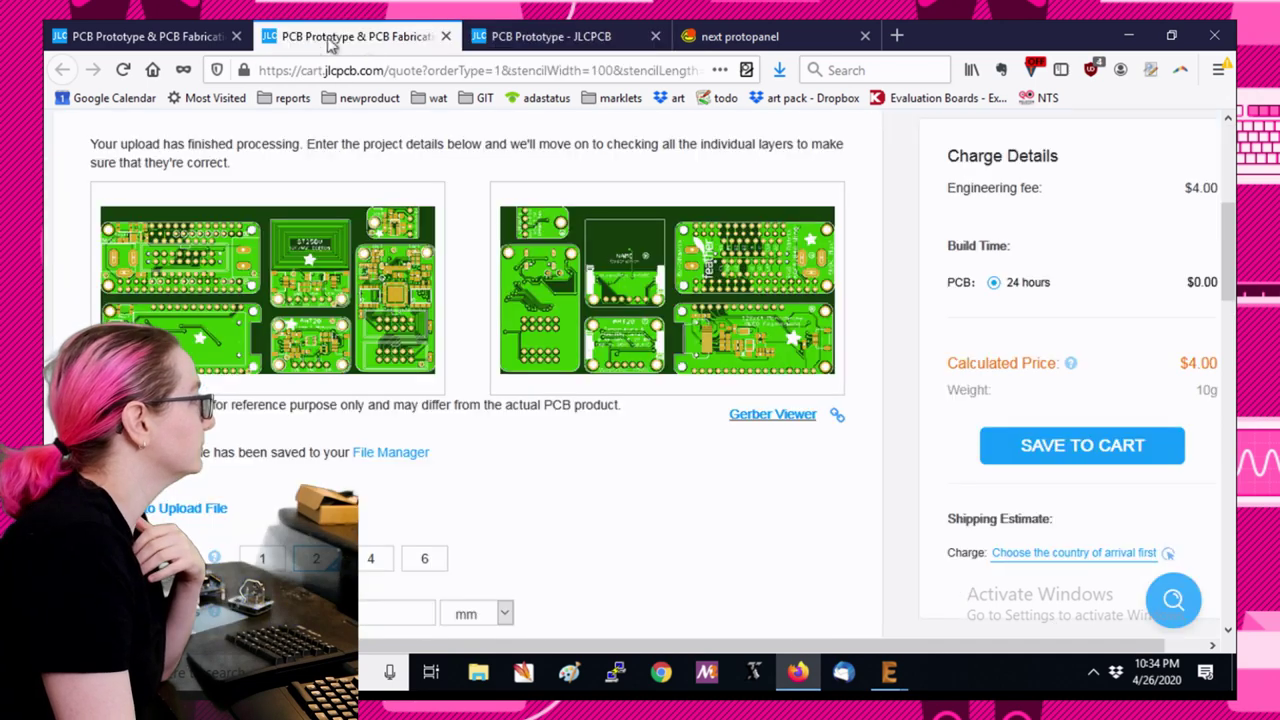
left_click(446, 36)
left_click(446, 36)
left_click(180, 38)
left_click(1011, 420)
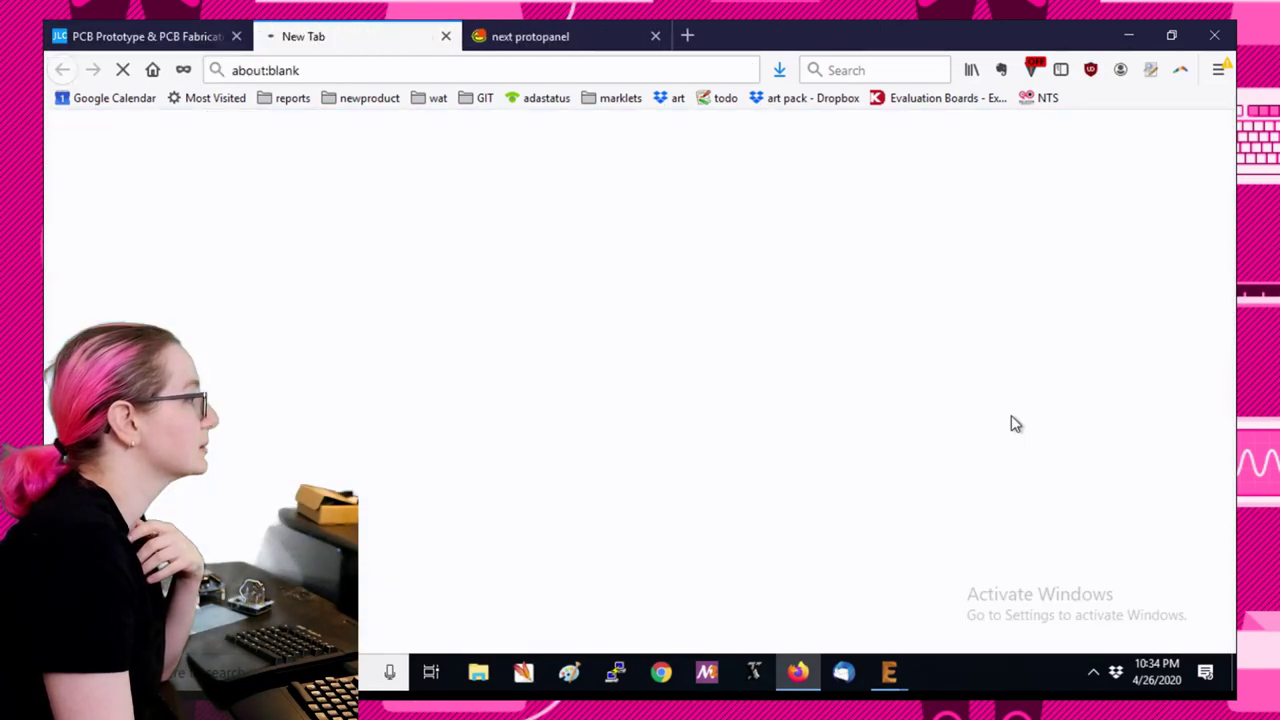
Upload the re-exported Gerber zip from the desktop to the new JLCPCB quote and restore the browser window.
left_click_drag(767, 36, 836, 57)
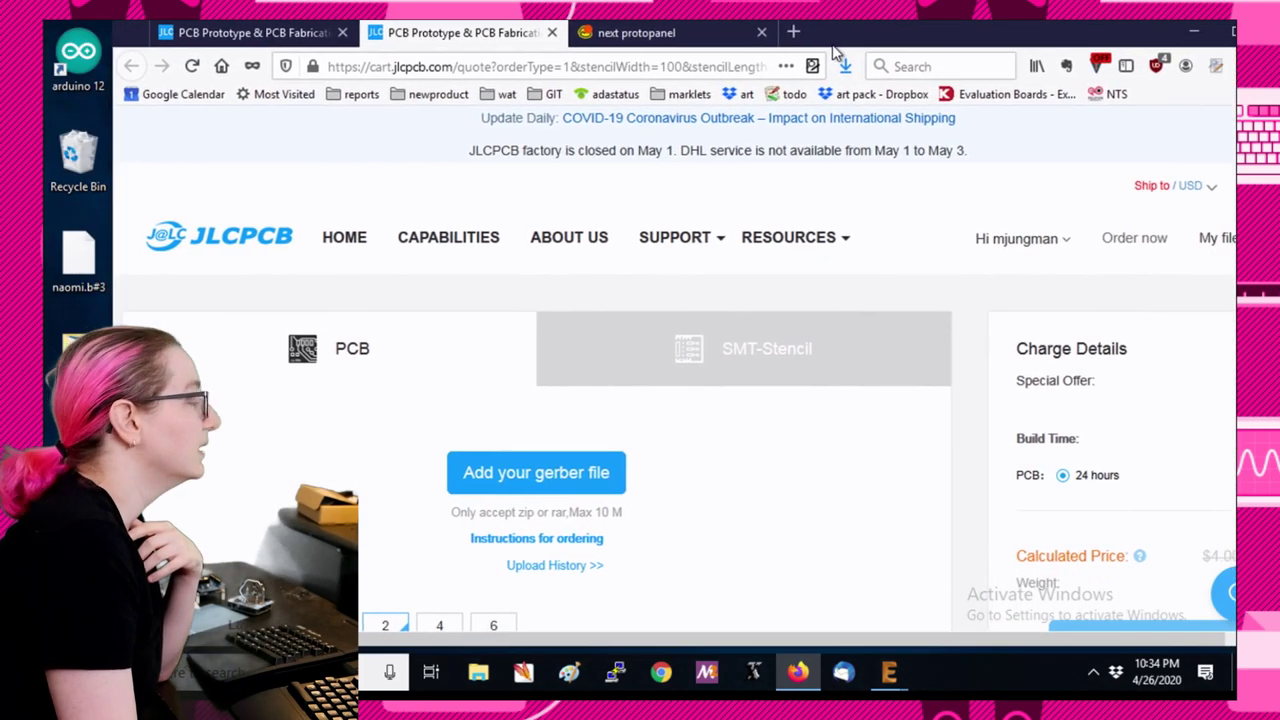
left_click_drag(78, 345, 557, 491)
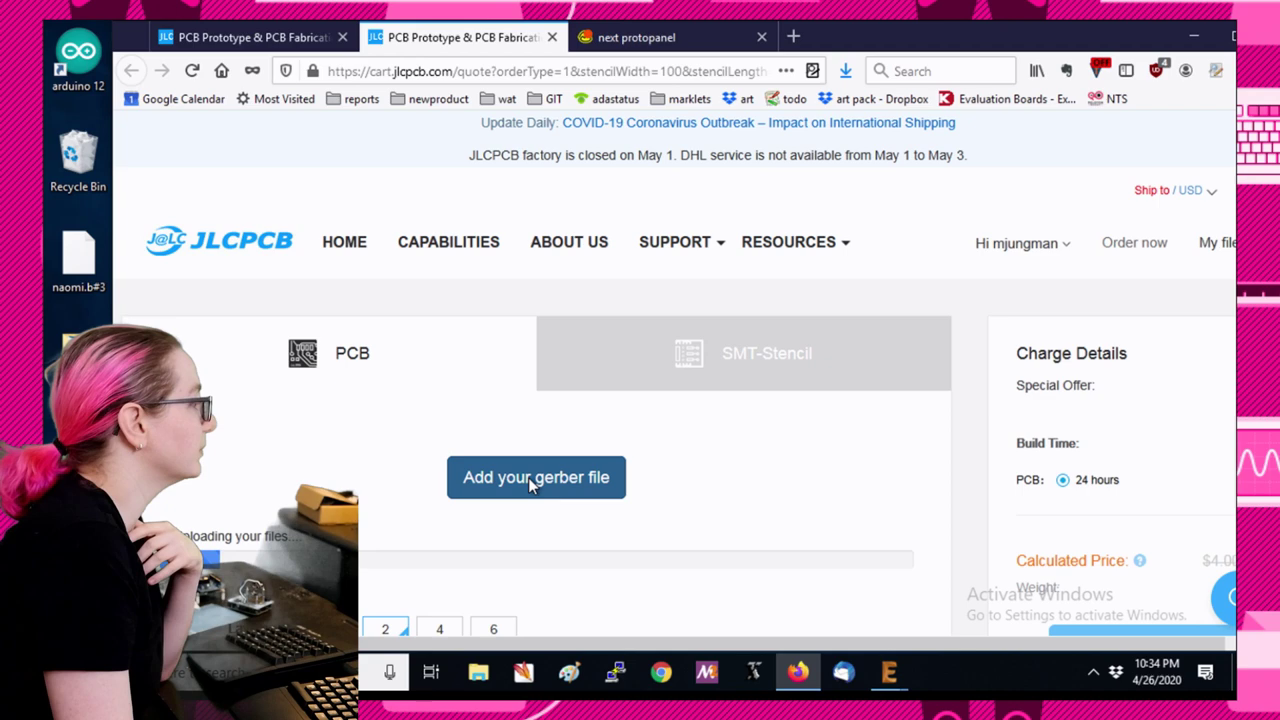
left_click_drag(911, 42, 837, 45)
left_click(1162, 37)
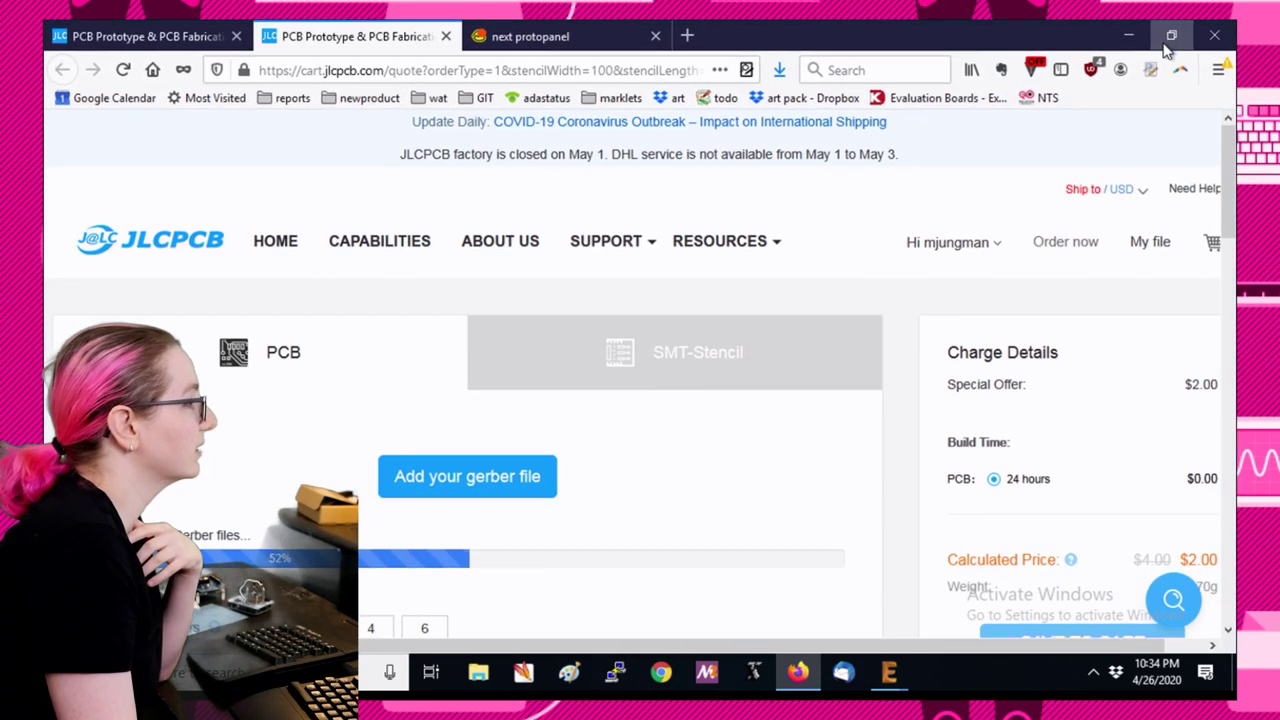
mouse_move(968, 242)
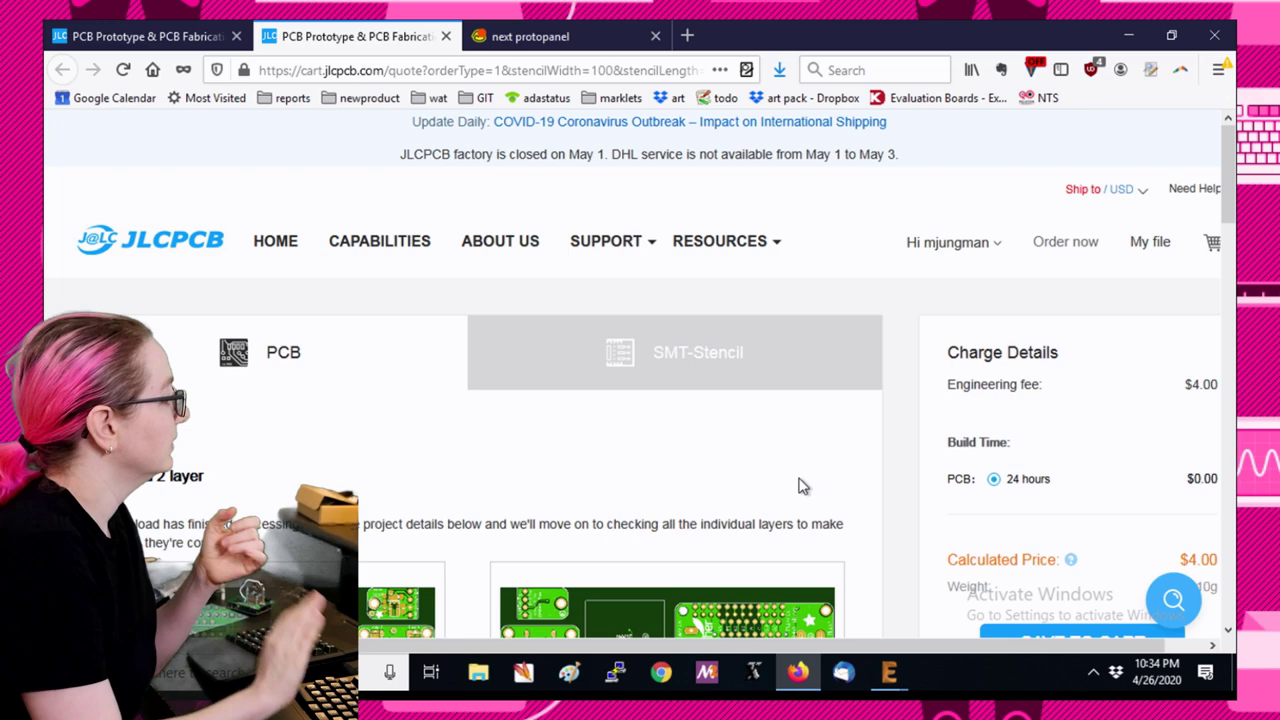
Examine the top and bottom board previews of the uploaded panel, checking the mirrored OLED FeatherWing.
scroll(823, 457, "down", 2)
scroll(850, 390, "down", 1)
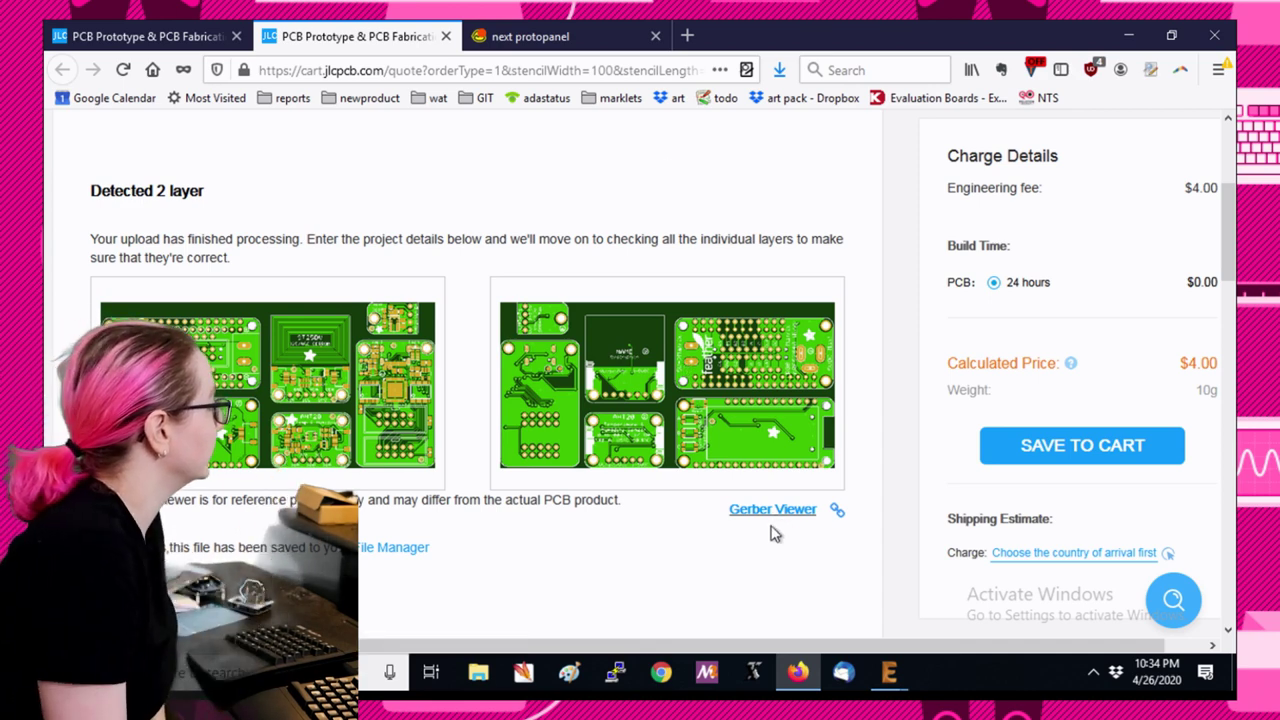
scroll(730, 260, "down", 2)
scroll(730, 260, "down", 1)
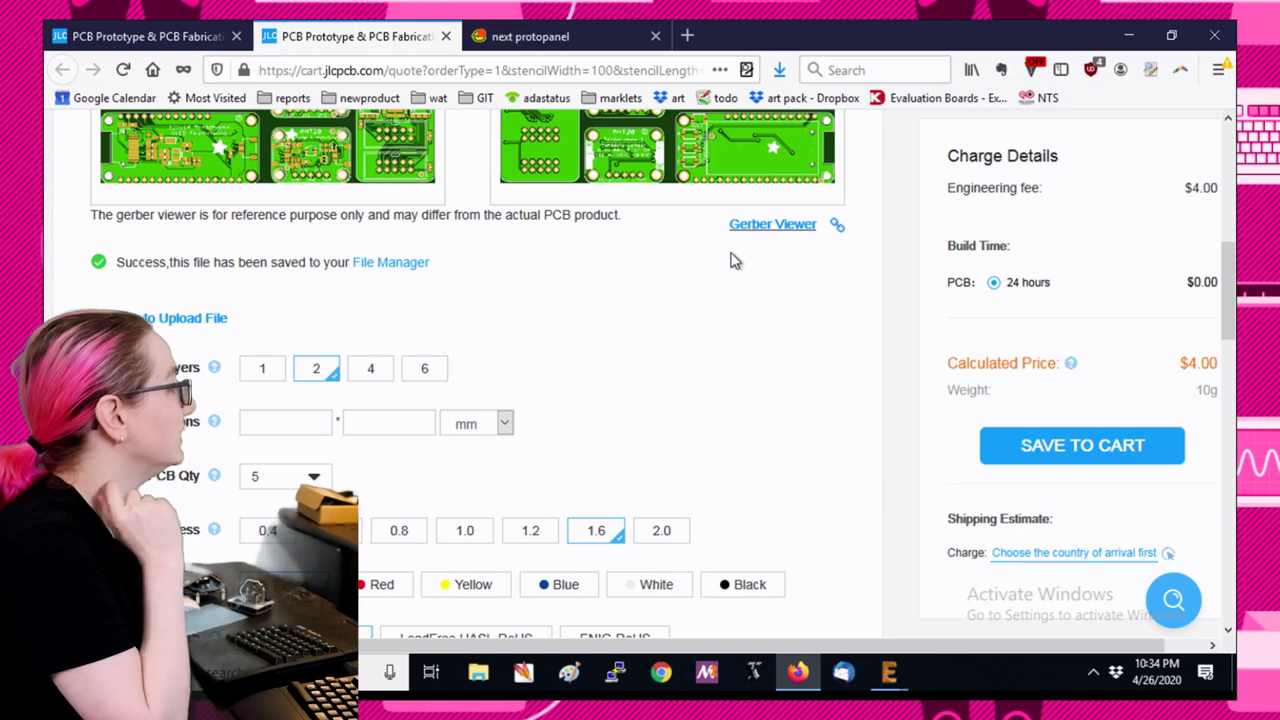
scroll(731, 257, "up", 2)
scroll(535, 355, "down", 1)
scroll(535, 355, "down", 1)
scroll(640, 200, "up", 3)
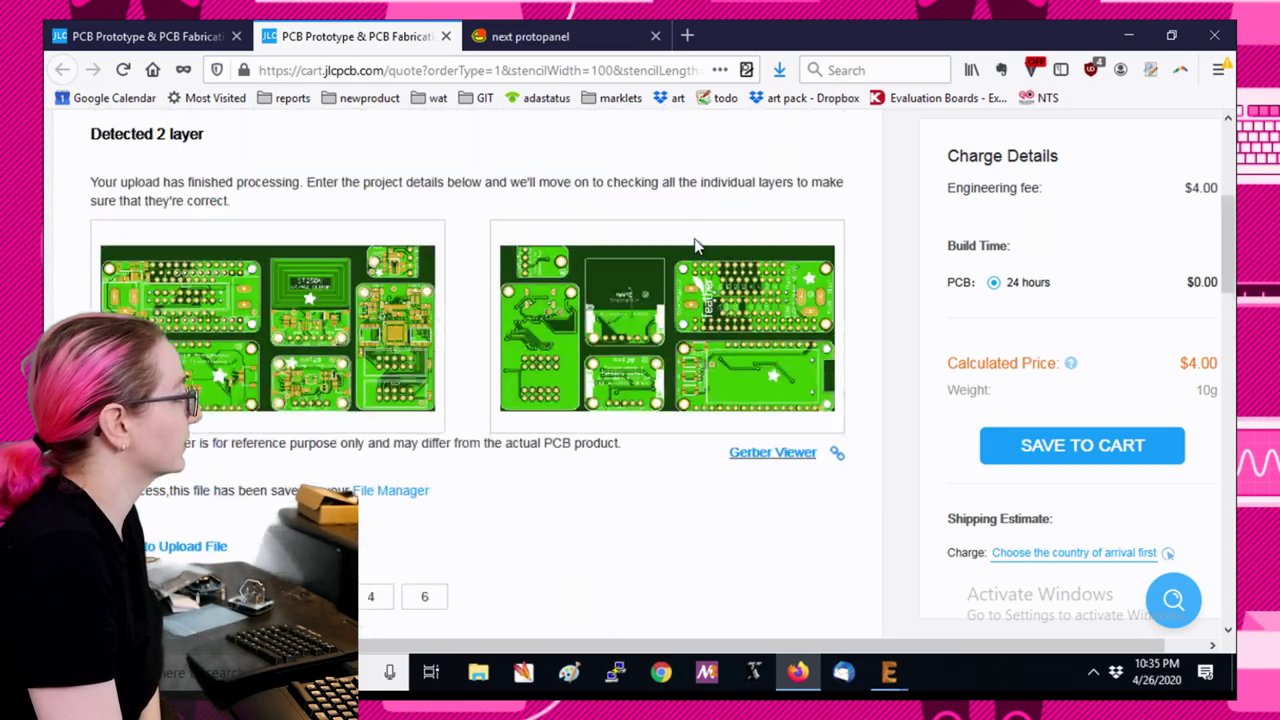
Set the unit of the board dimensions to inch.
scroll(290, 343, "down", 4)
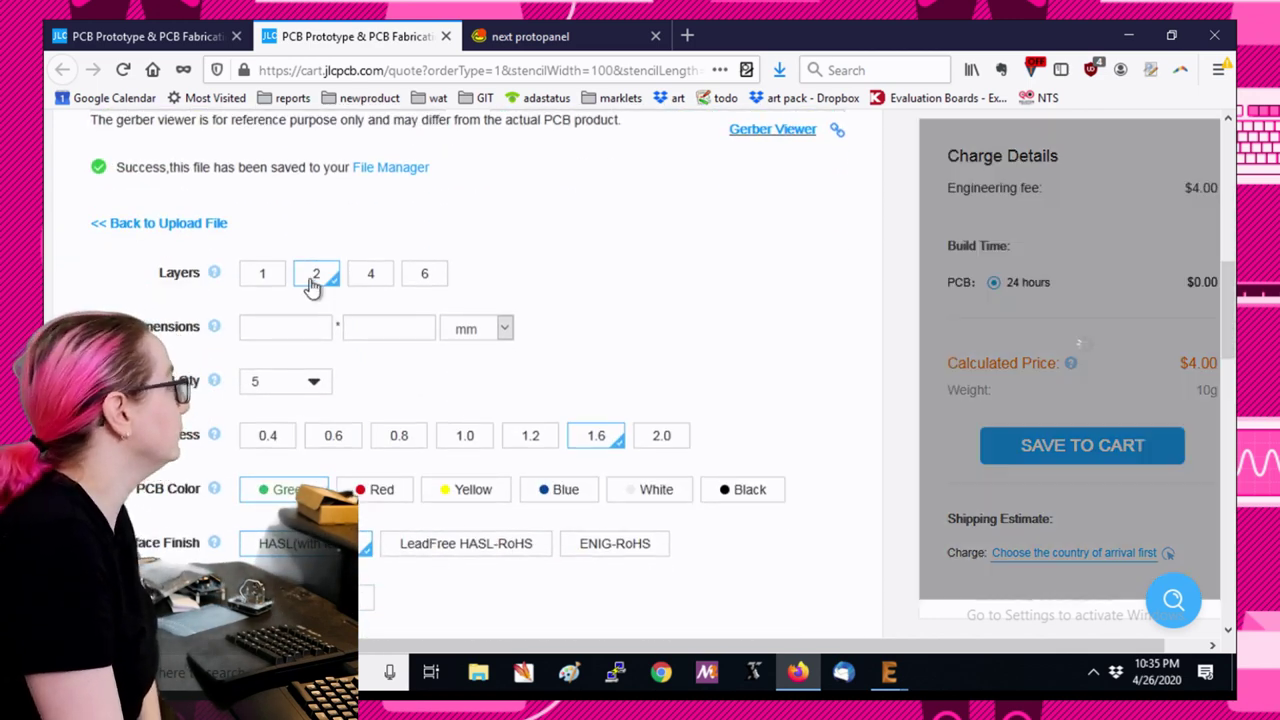
left_click(297, 322)
left_click(476, 328)
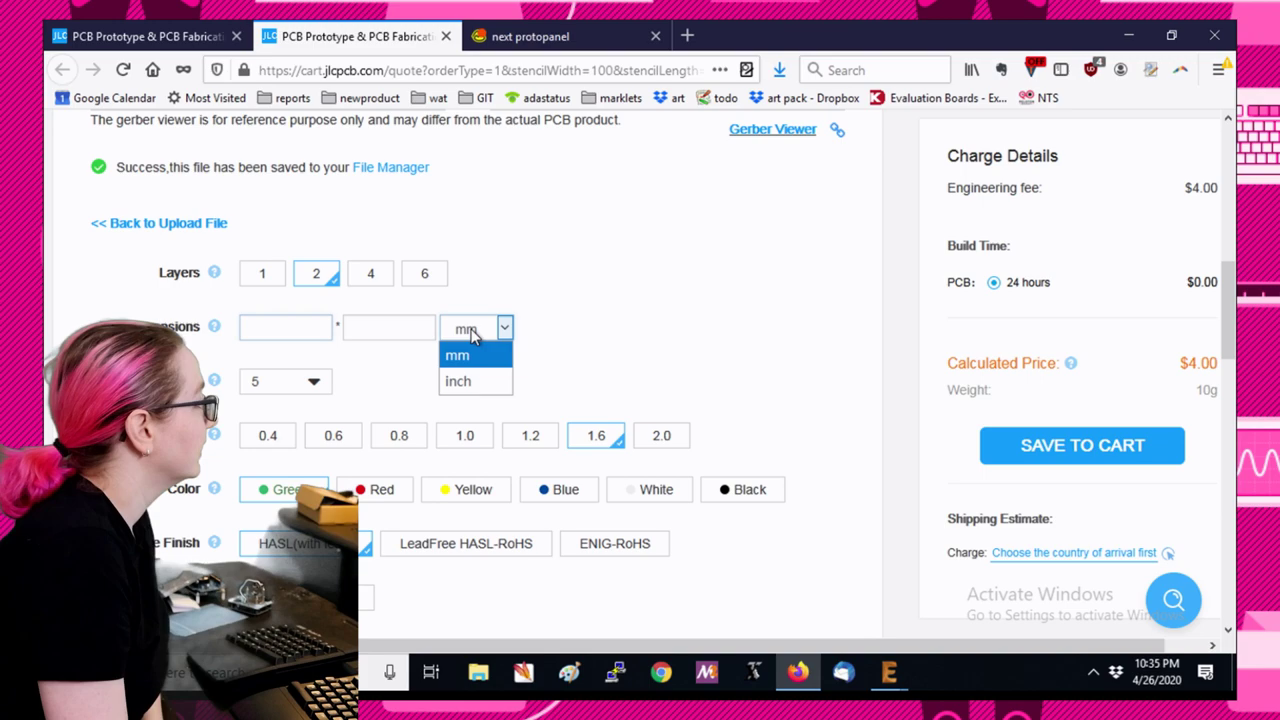
left_click(460, 380)
left_click(286, 333)
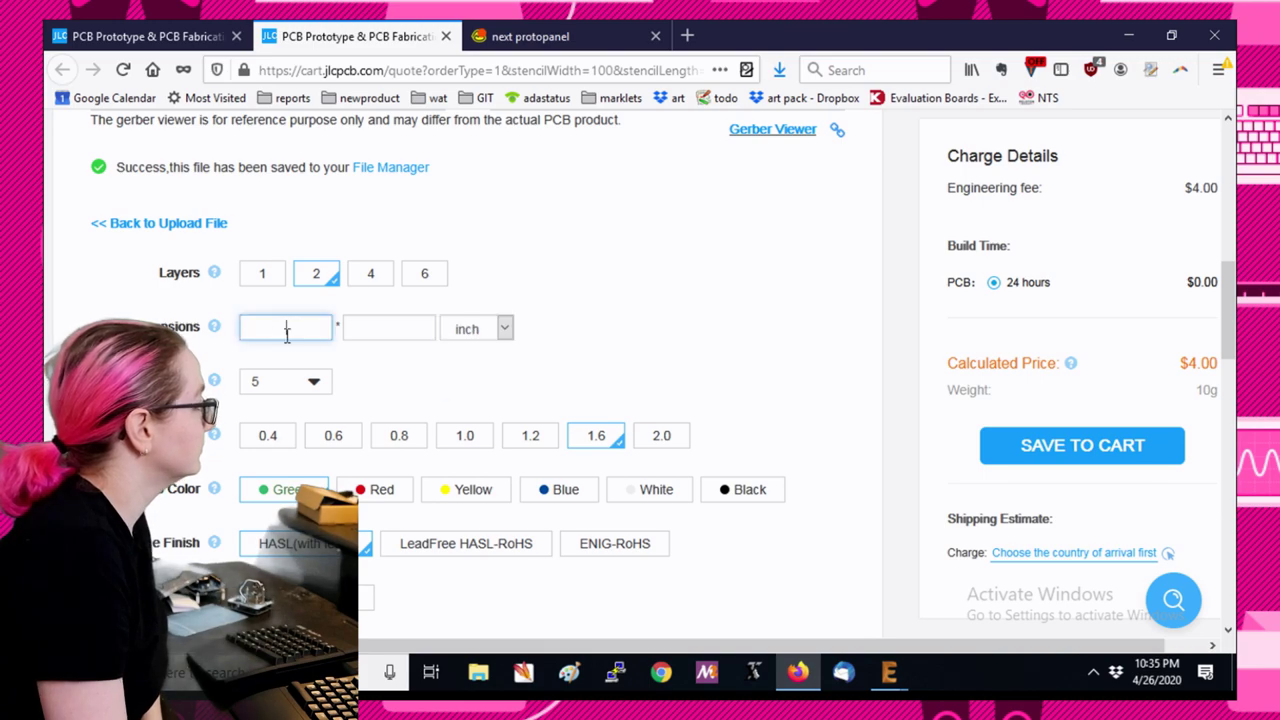
Check the panel's extents in the EAGLE board and enter 4.4 by 2.2 inches as the quote's dimensions.
left_click(889, 672)
left_click(985, 590)
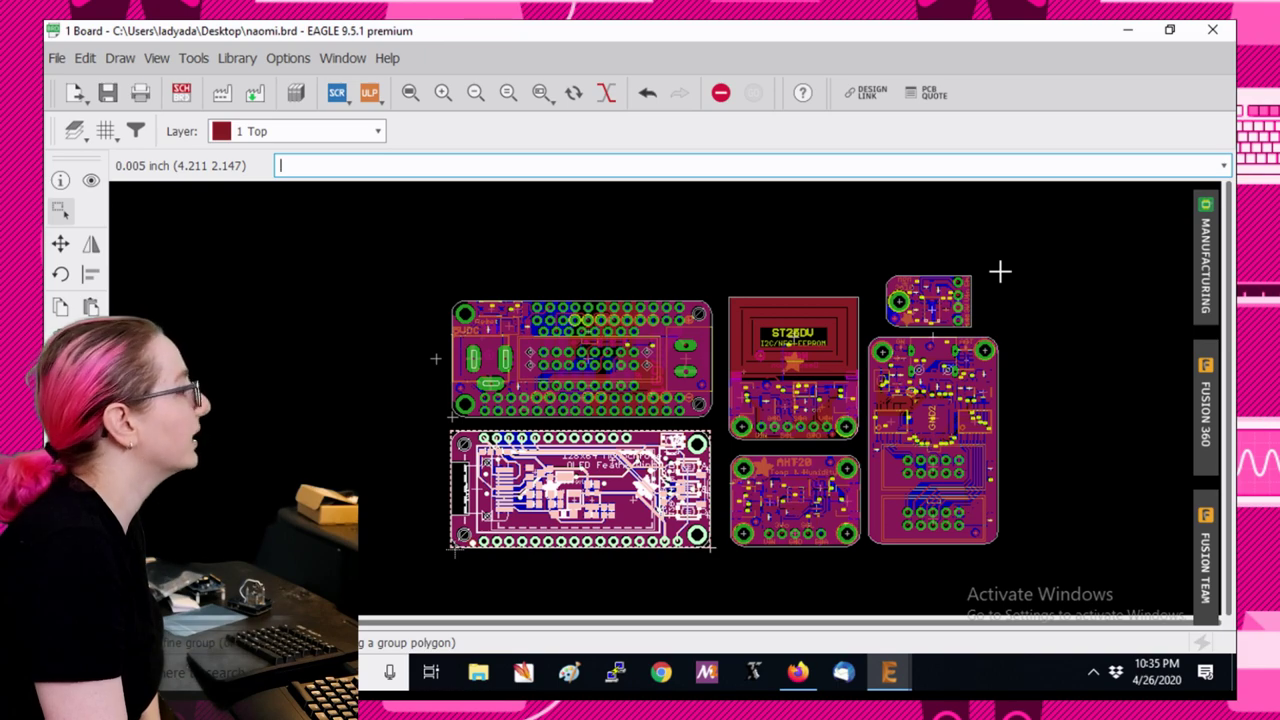
left_click(1145, 31)
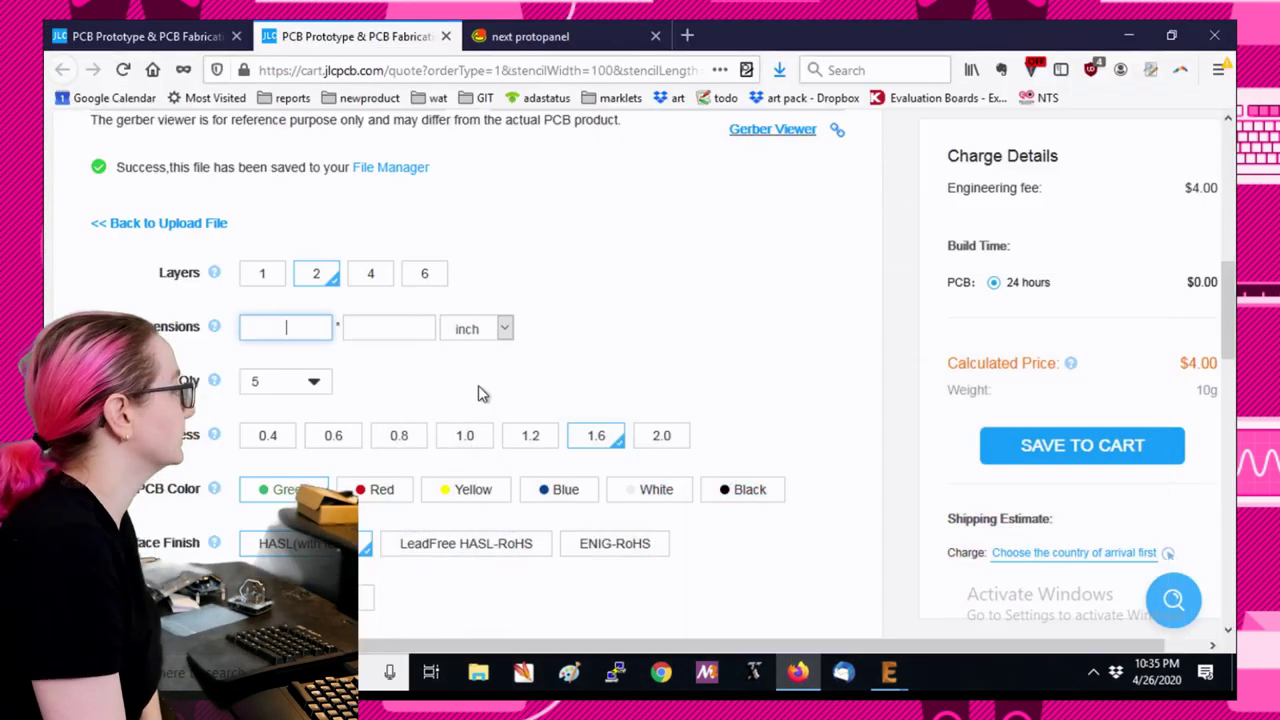
type("4")
key("BackSpace")
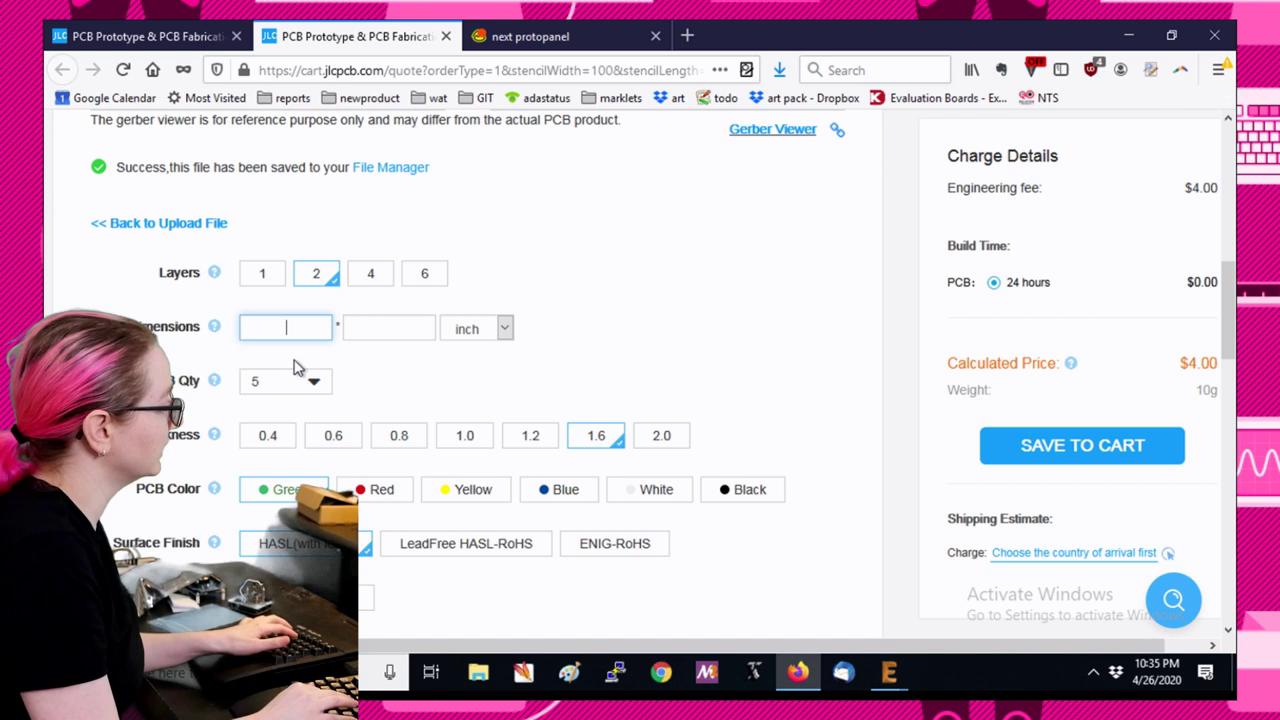
type("4.4")
key("Tab")
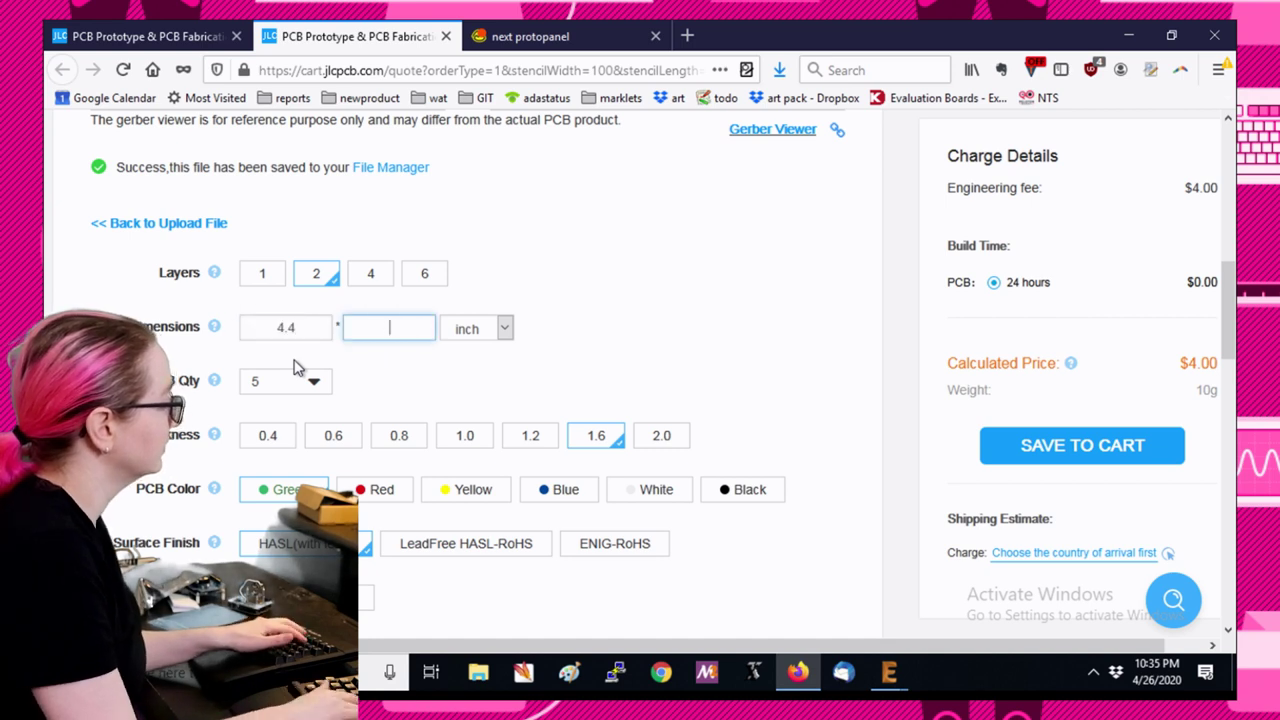
type("2.2")
Correct the first board dimension to 4.2 inches and recheck the panel's size in the EAGLE board.
left_click(878, 688)
left_click(295, 327)
key("BackSpace")
type("2")
mouse_move(888, 672)
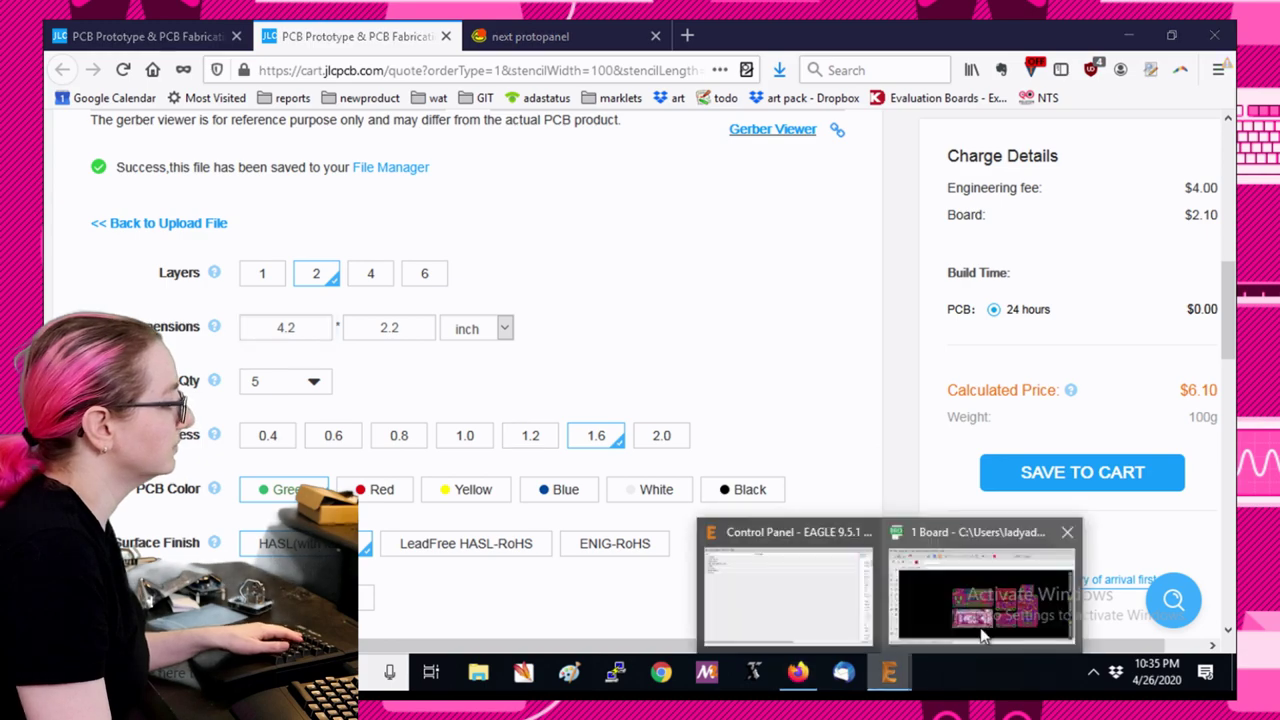
left_click(985, 600)
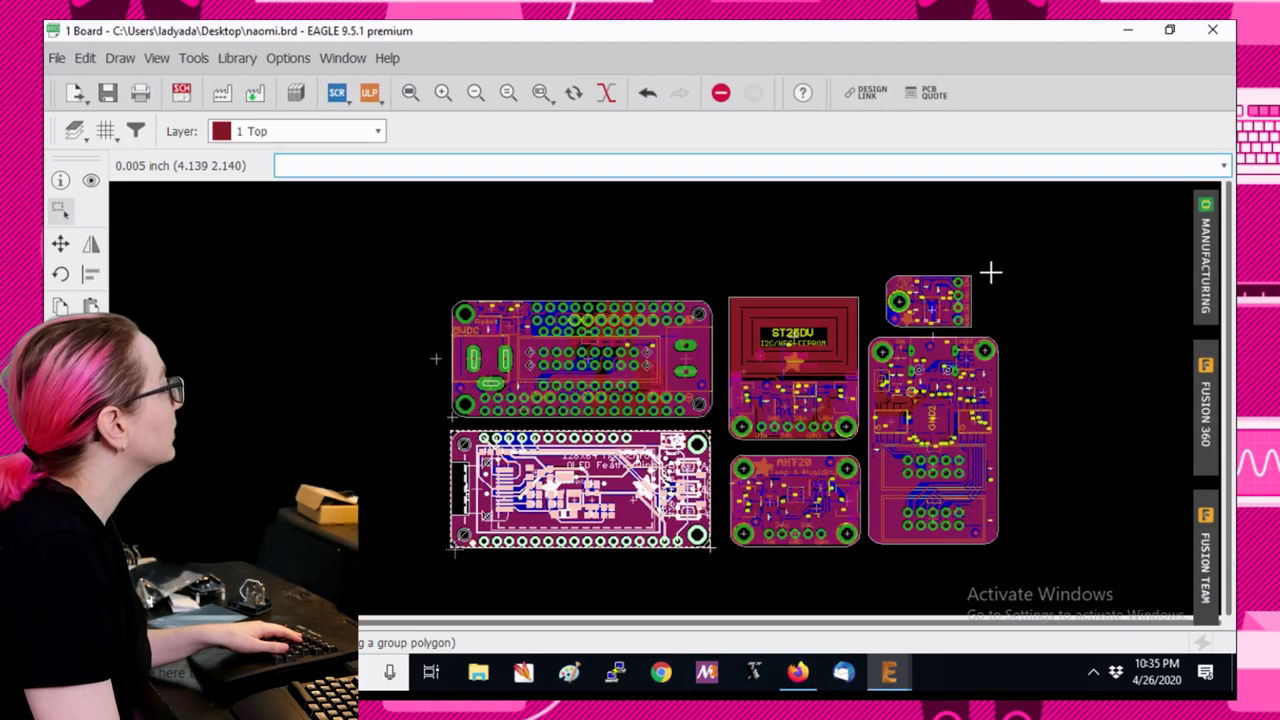
left_click(1128, 30)
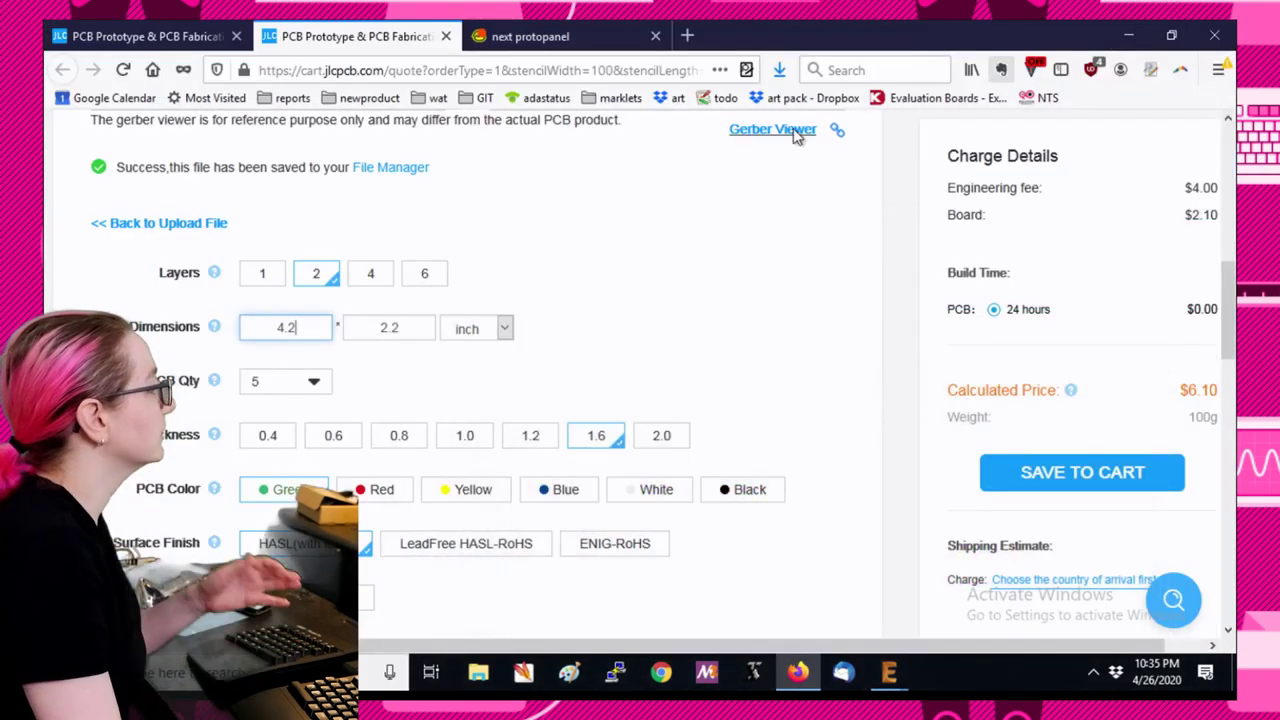
Set the PCB quantity to 10.
left_click(260, 390)
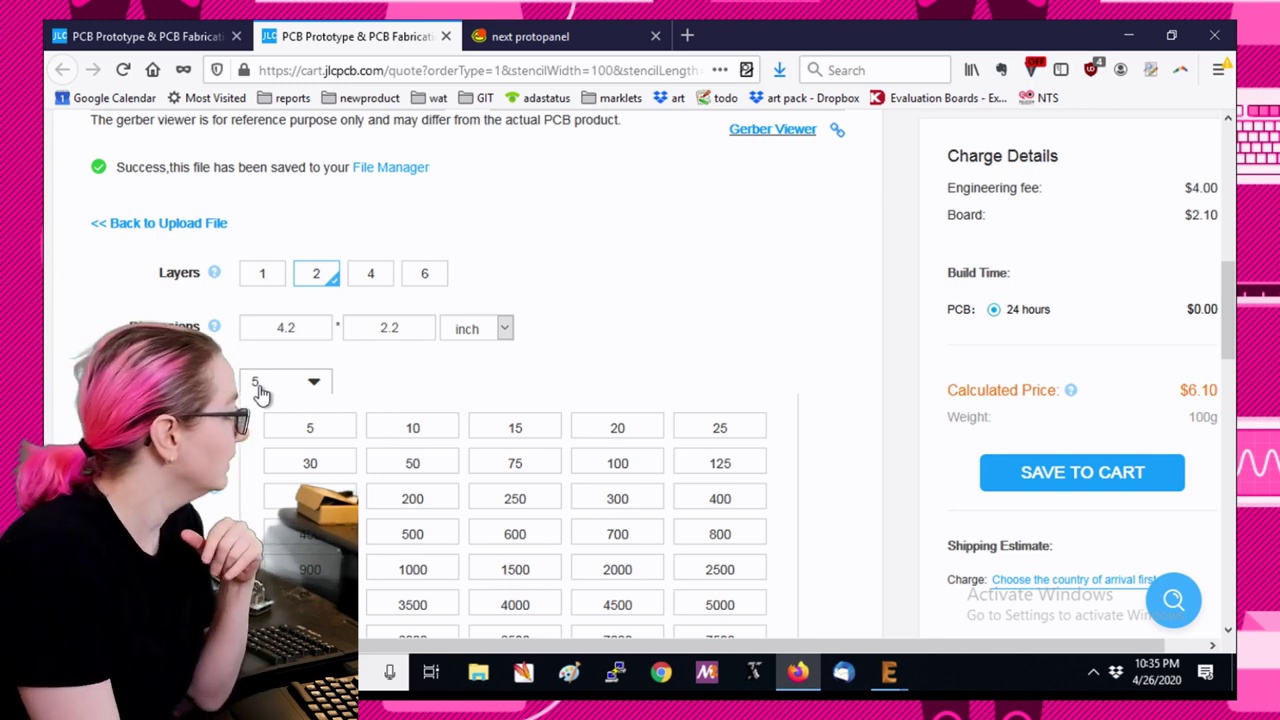
left_click(412, 428)
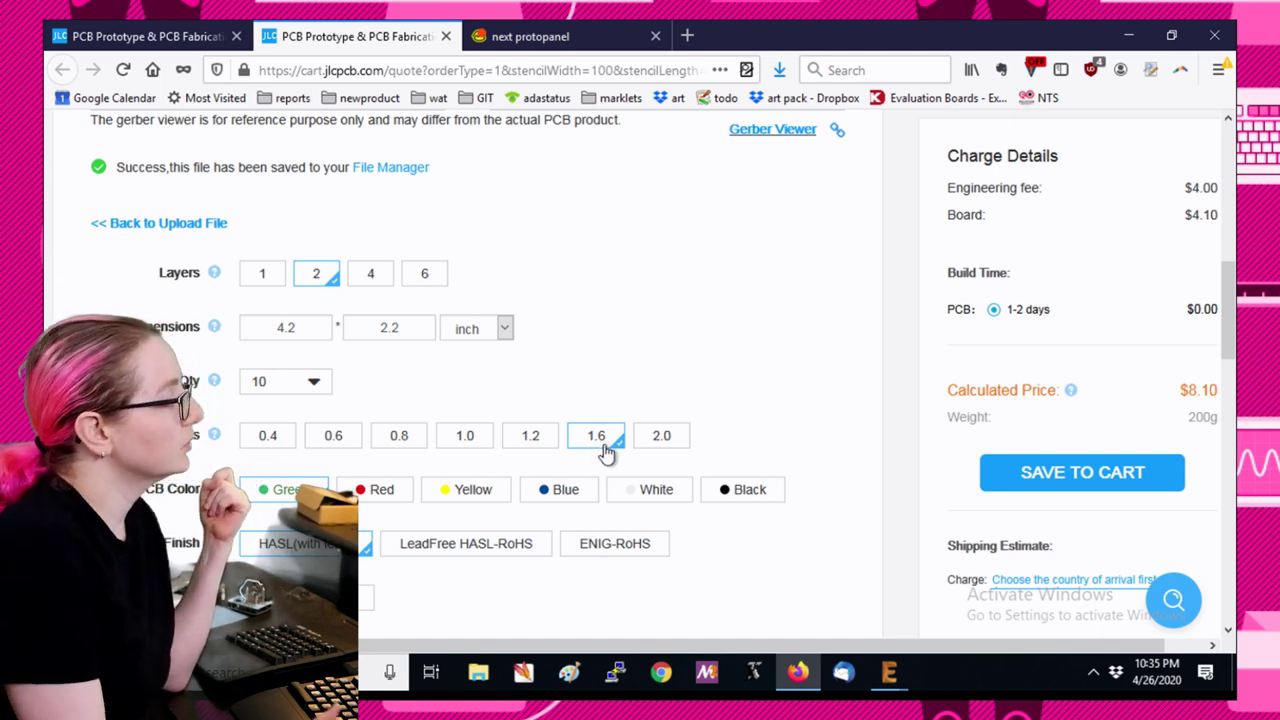
Try a 0.8 PCB thickness and the black PCB color, returning to 1.6 thickness and green.
left_click(403, 442)
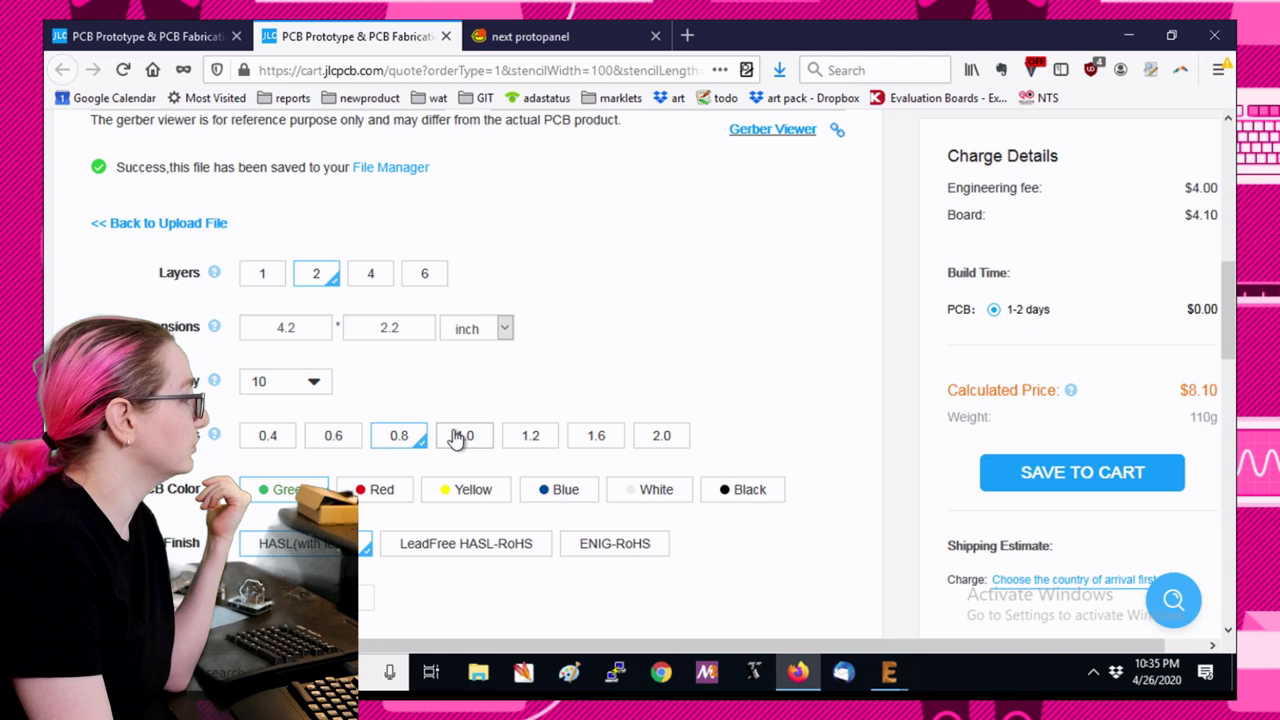
left_click(603, 446)
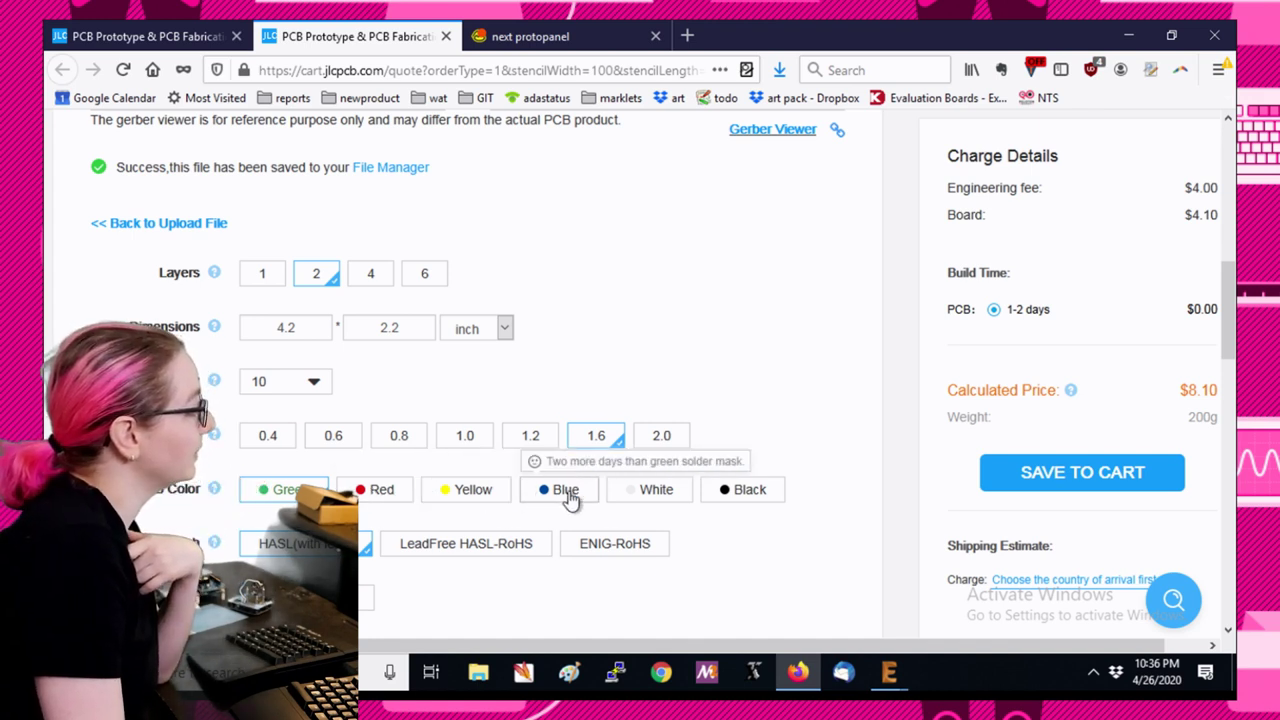
left_click(723, 500)
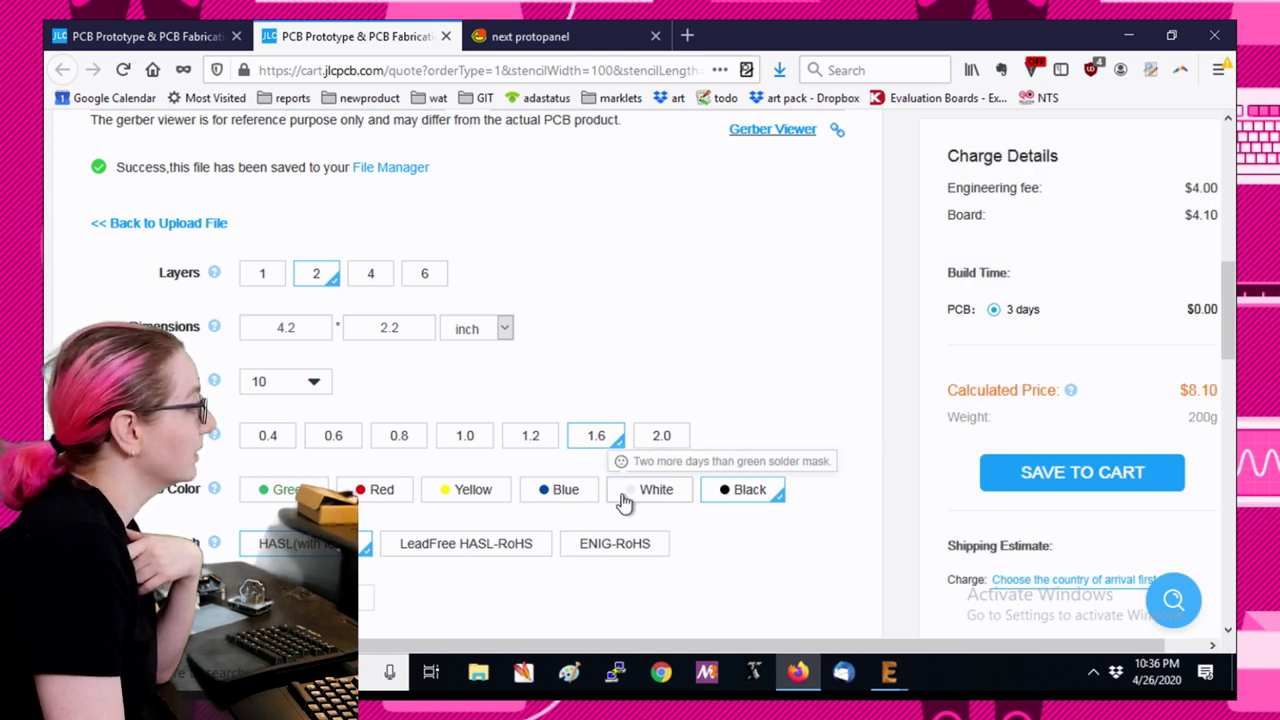
left_click(278, 489)
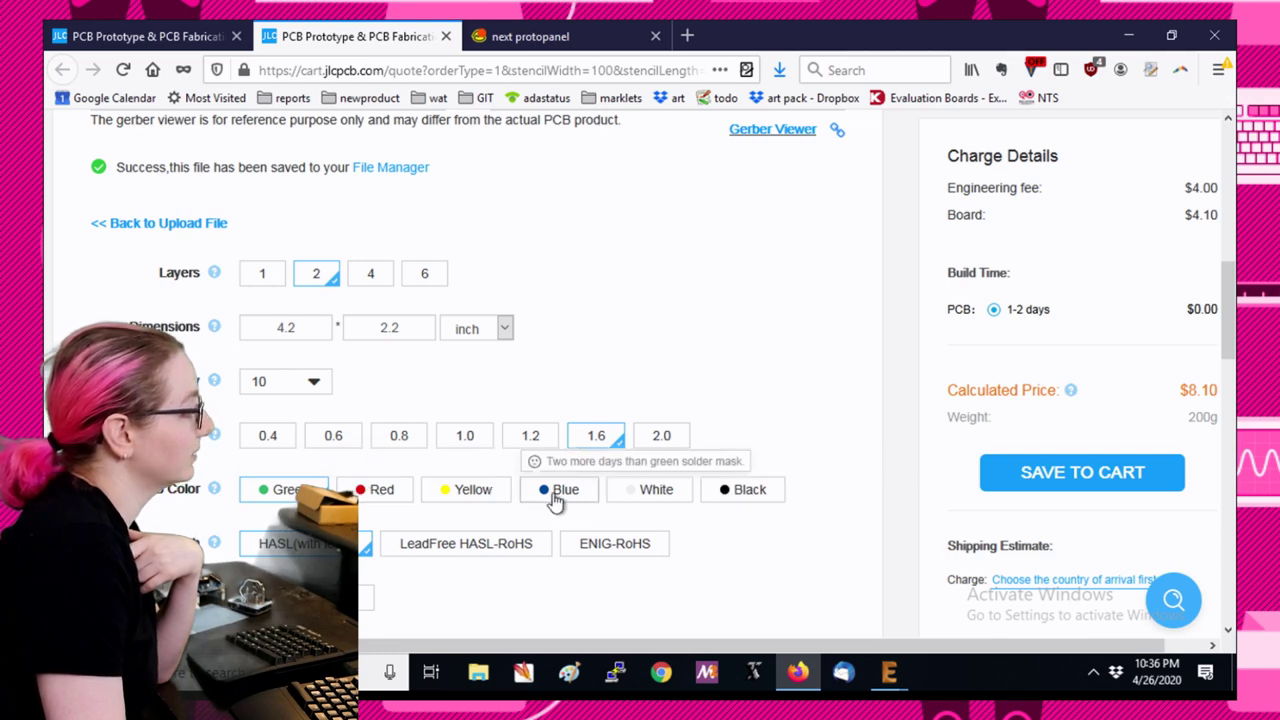
Compare the prices of the ENIG-RoHS and HASL(with lead) surface finishes, and choose LeadFree HASL-RoHS.
scroll(575, 400, "down", 2)
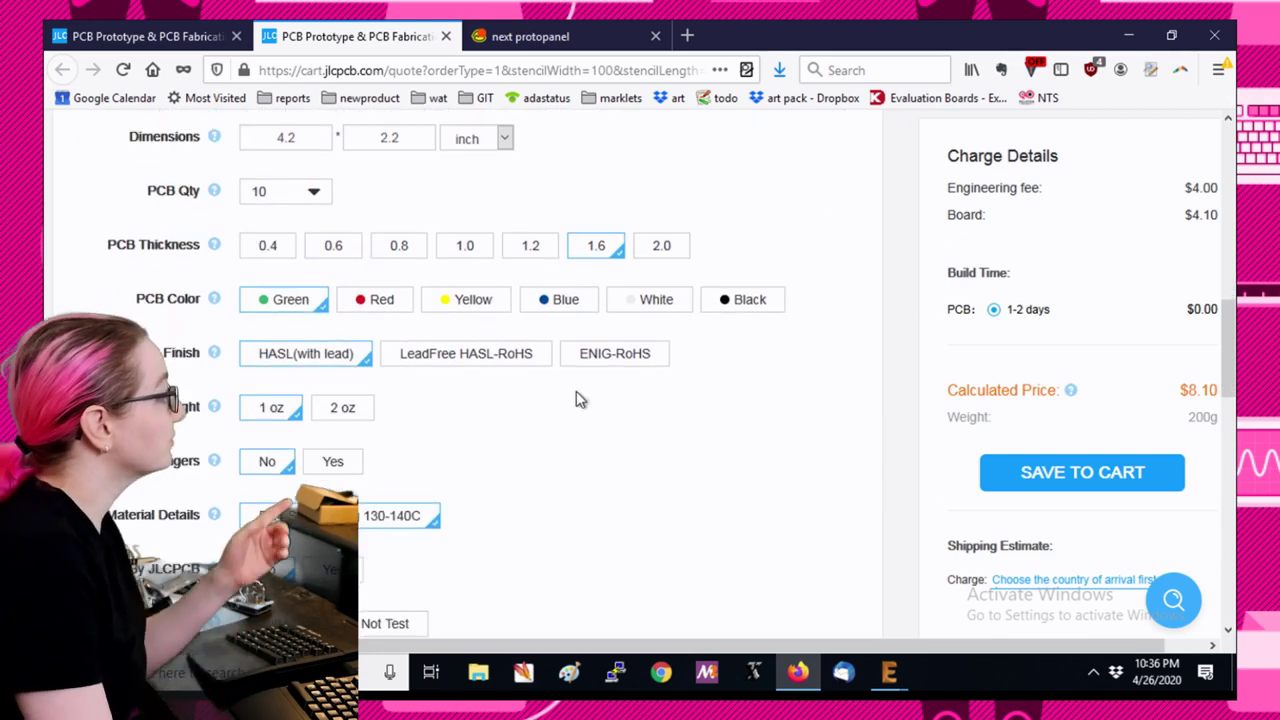
left_click(624, 366)
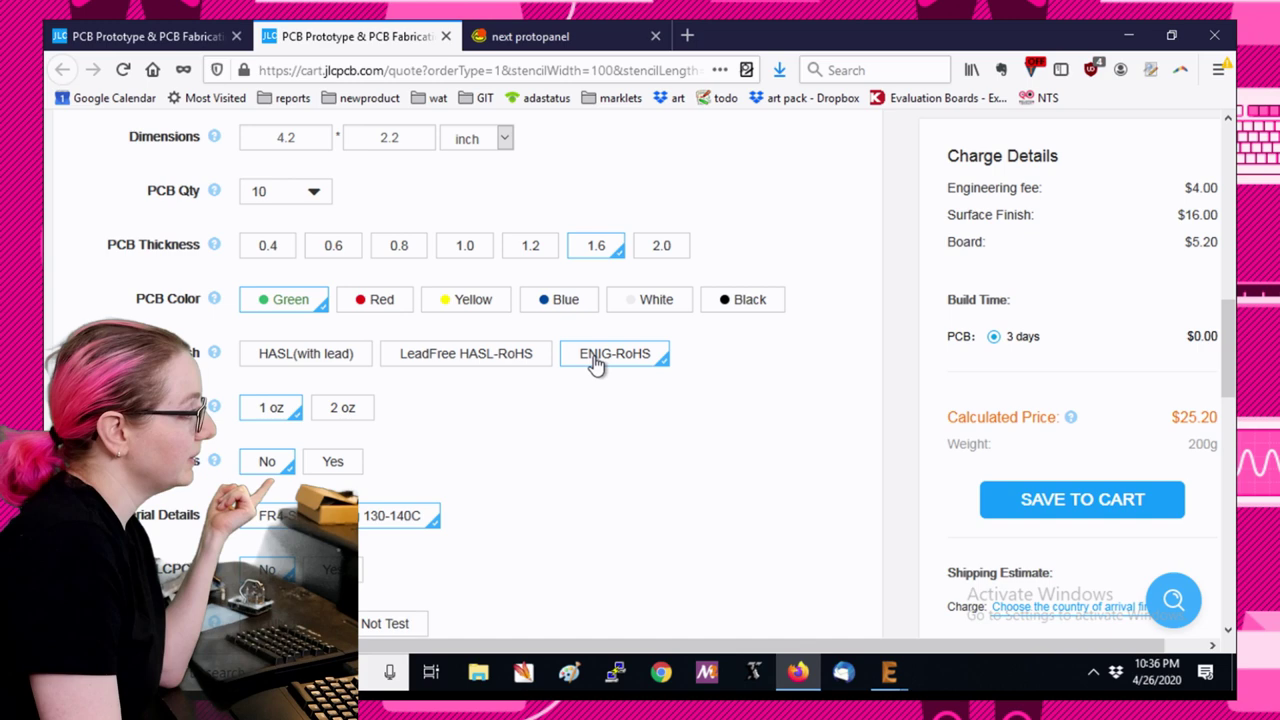
left_click(298, 366)
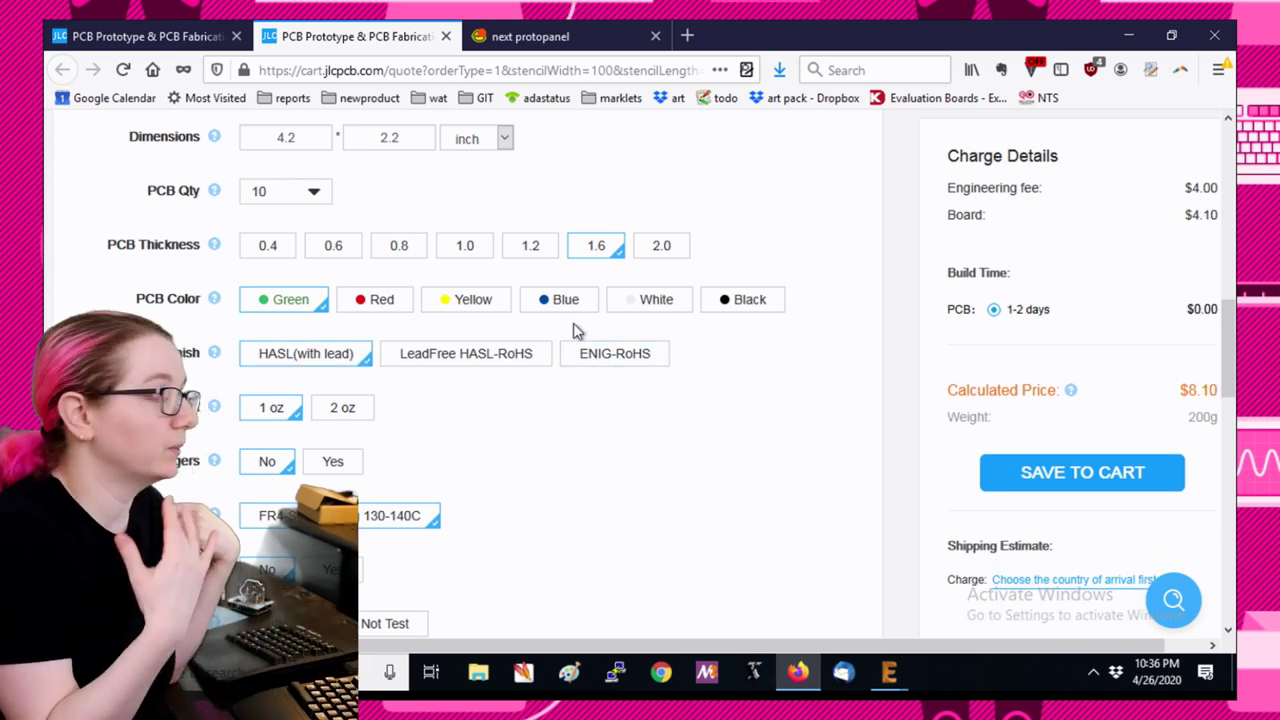
left_click(470, 360)
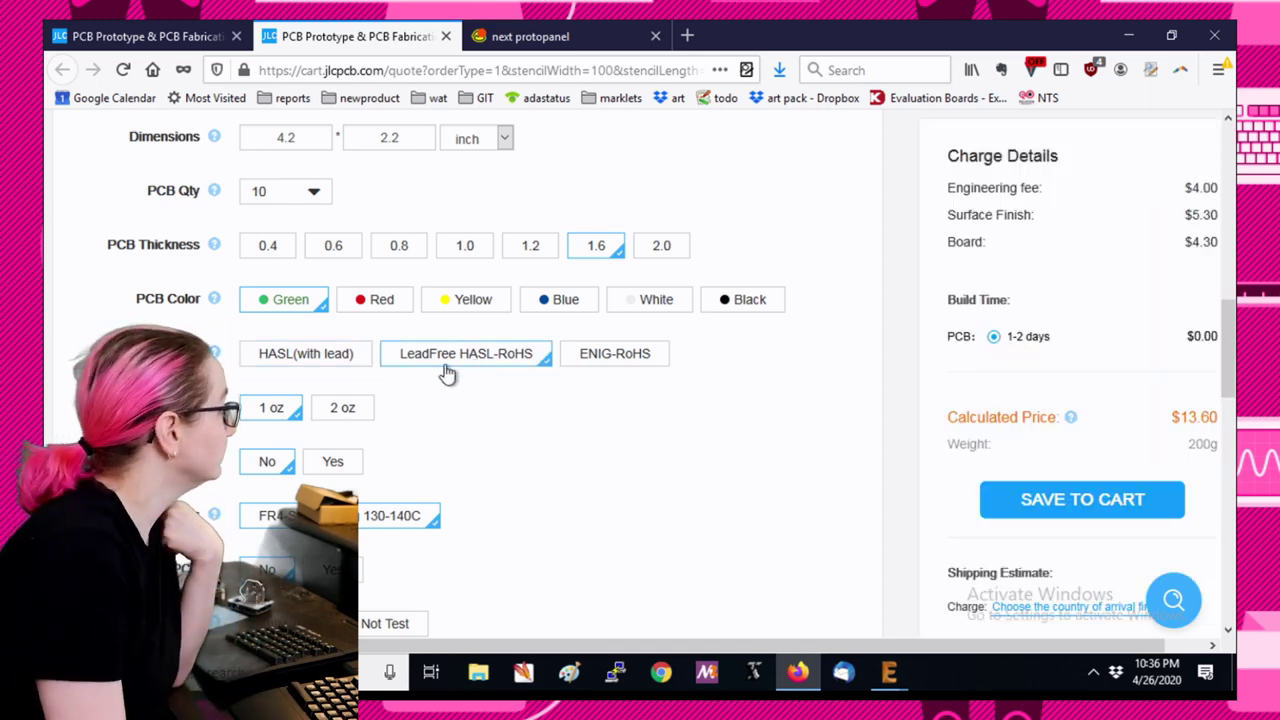
Review the remaining fabrication options and read the explanation of gold fingers.
scroll(505, 385, "down", 1)
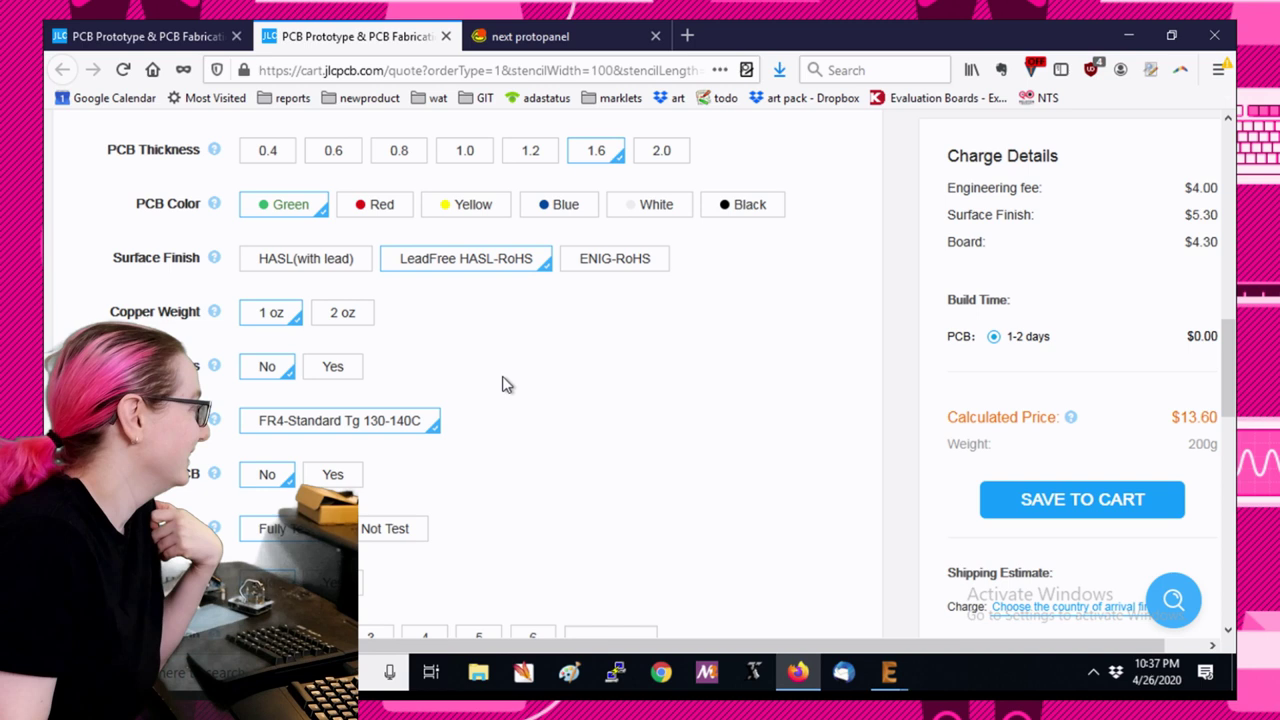
scroll(660, 377, "down", 2)
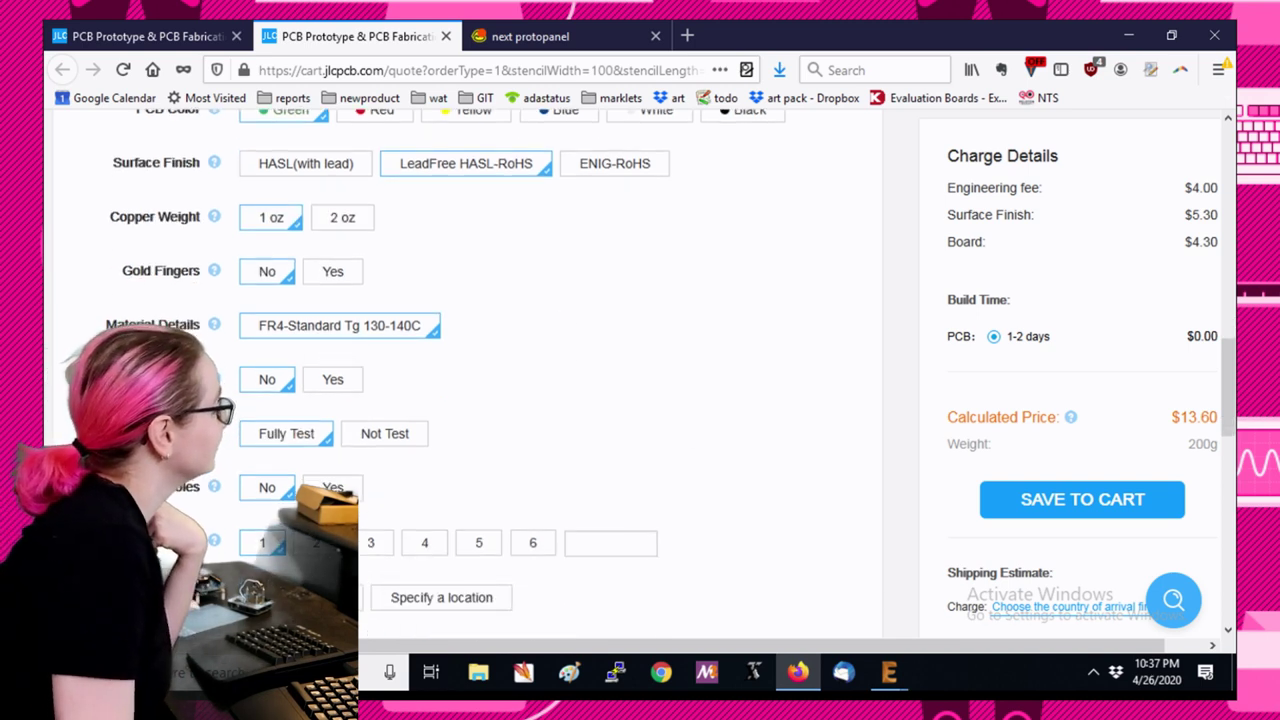
mouse_move(212, 274)
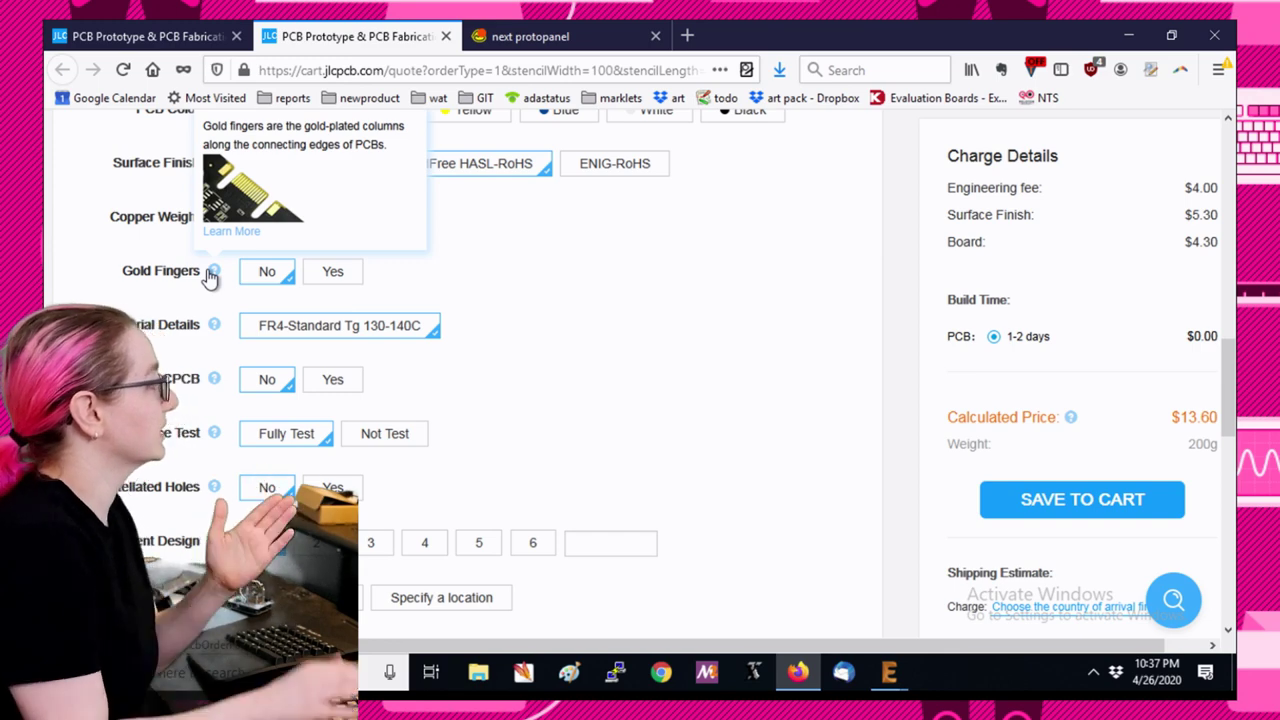
scroll(209, 278, "up", 2)
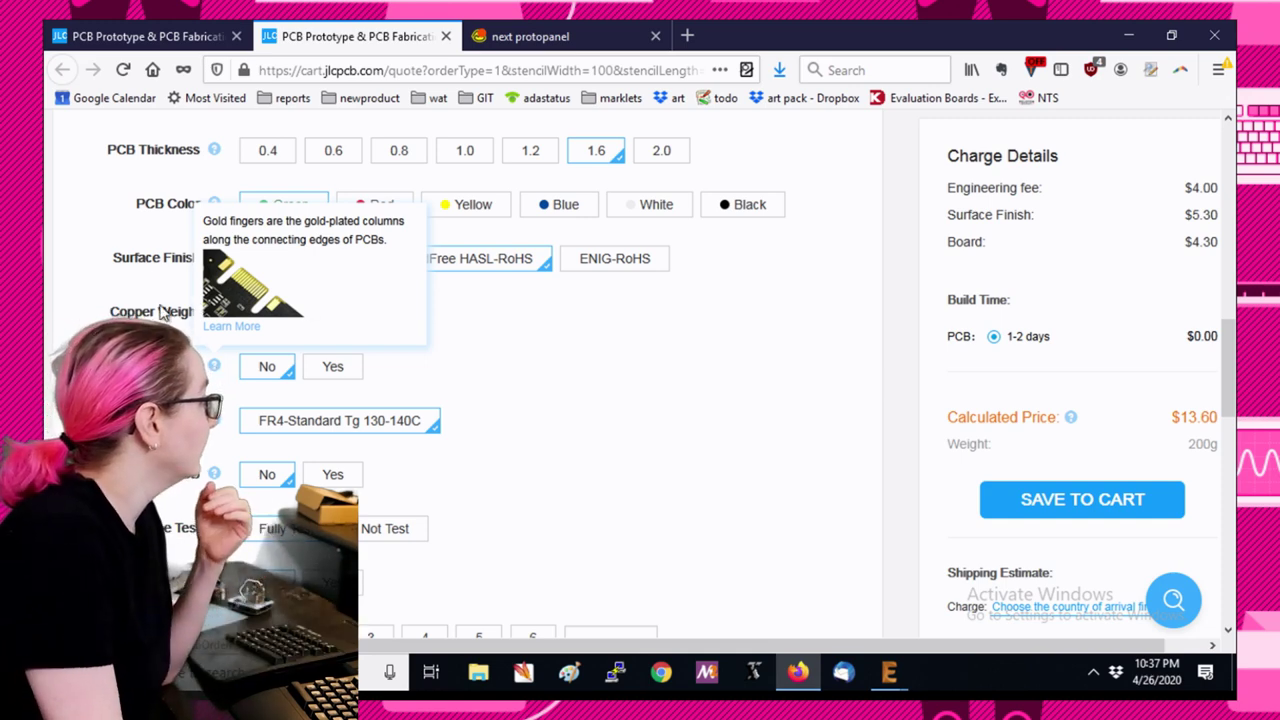
Read the surface finish explanation and look over the material, flying probe test and castellated holes options.
mouse_move(216, 314)
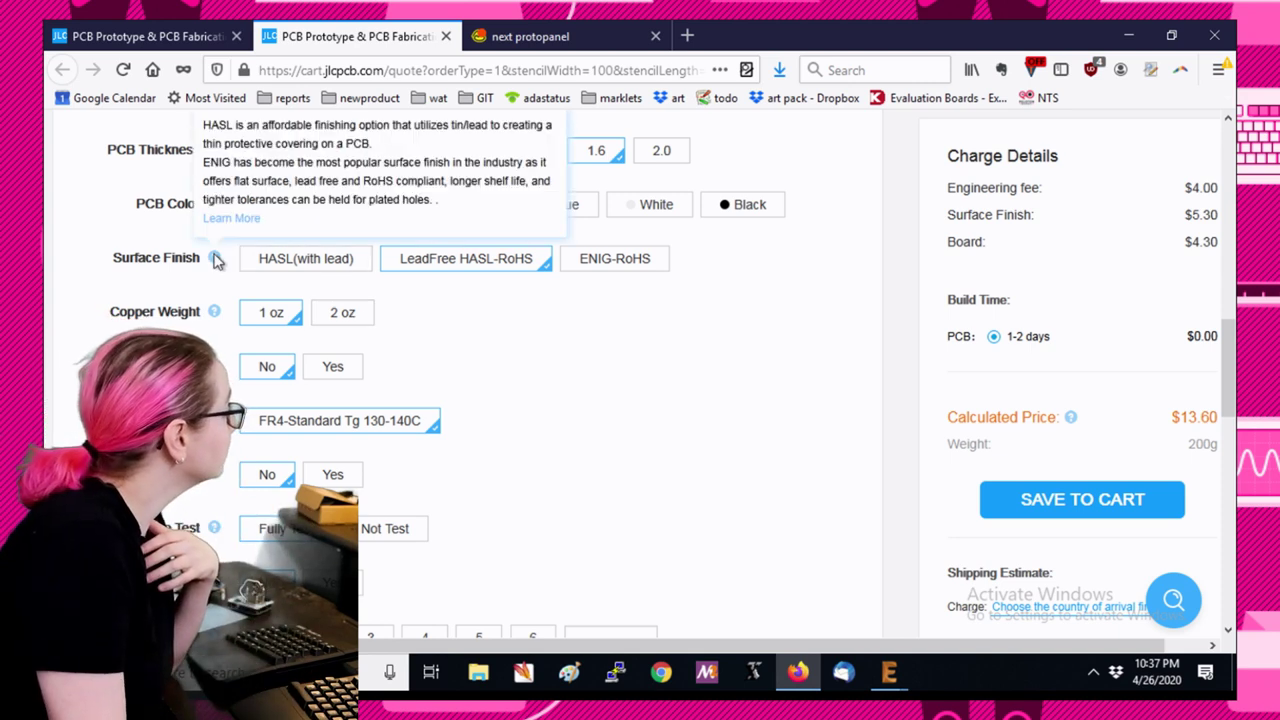
mouse_move(214, 420)
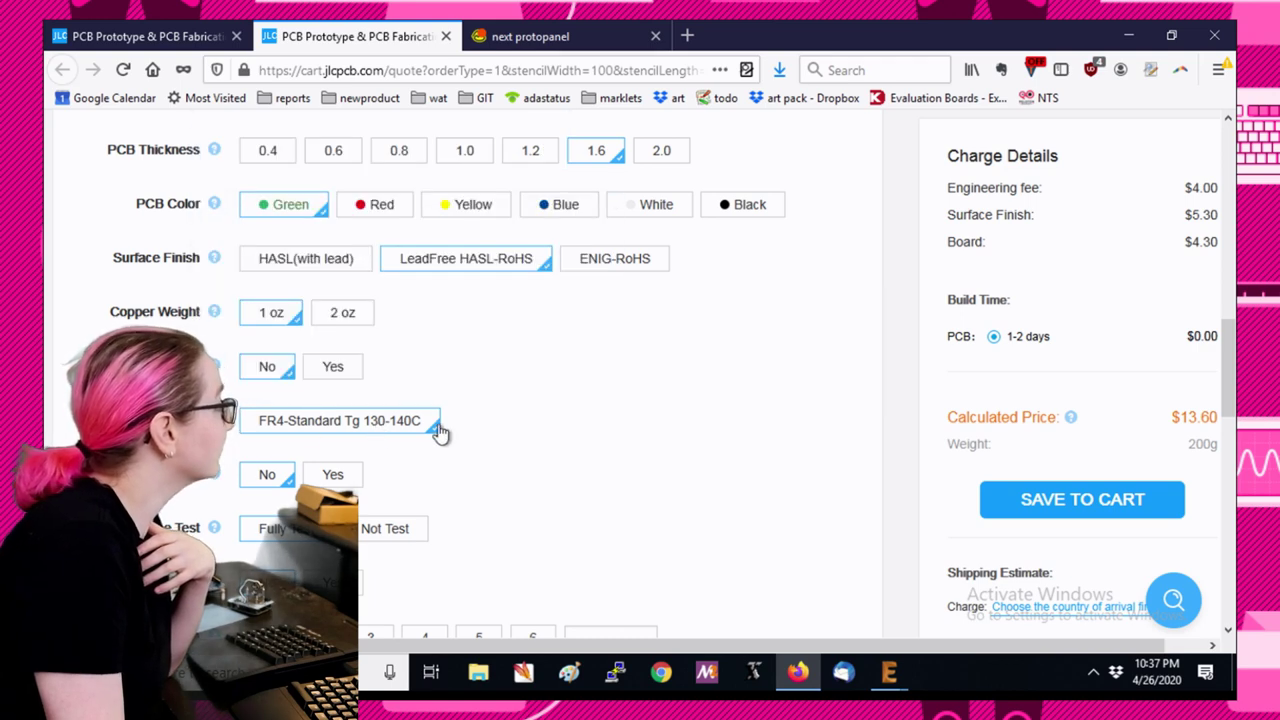
scroll(449, 415, "down", 2)
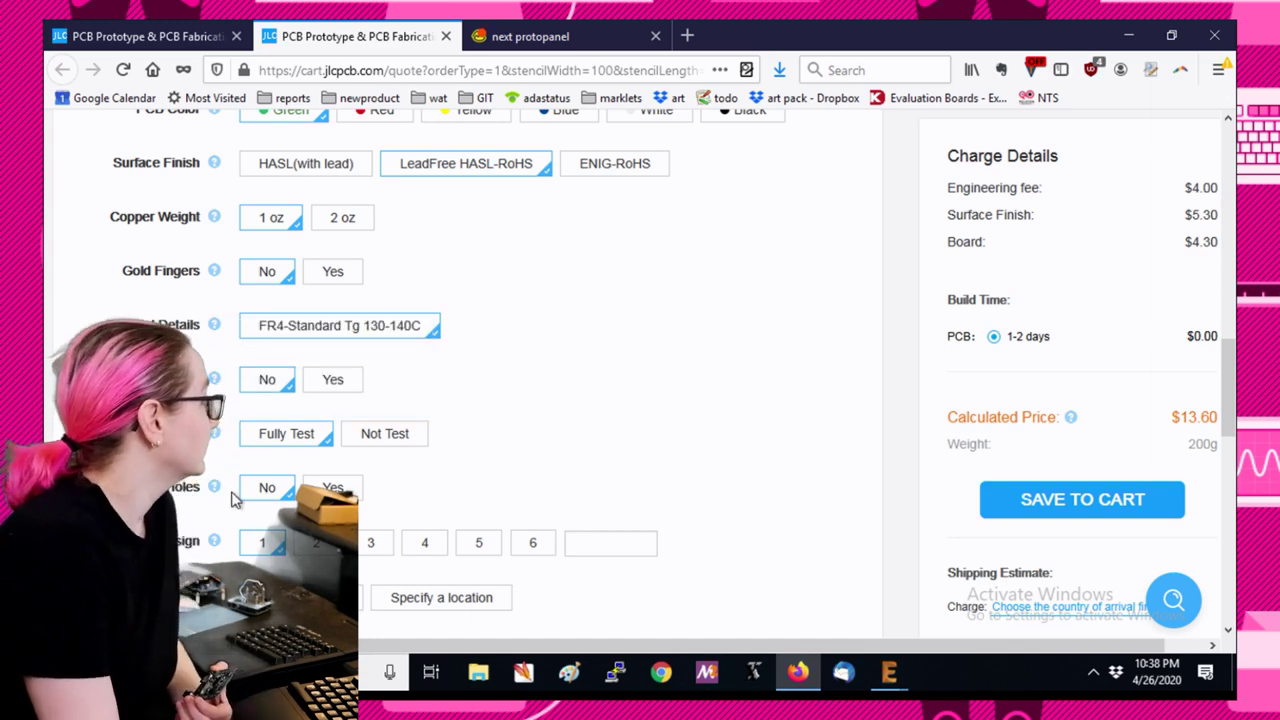
mouse_move(216, 489)
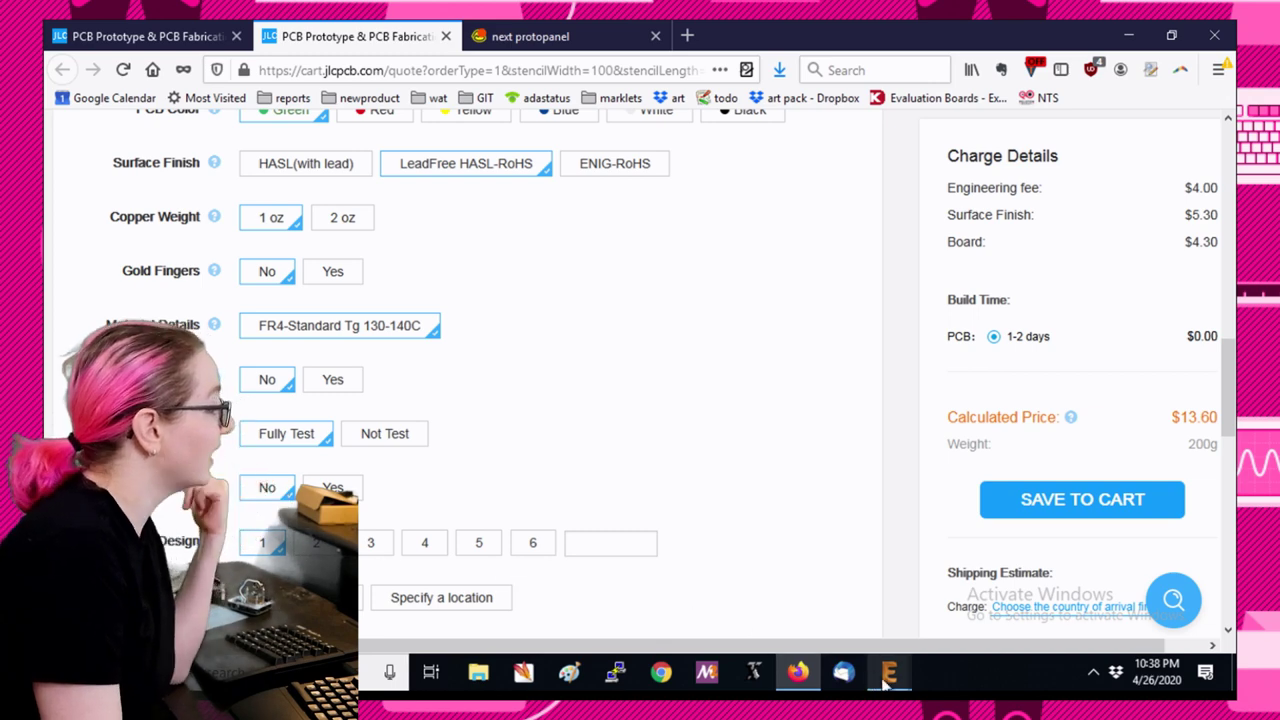
Check the boards on the panel in EAGLE, and in the JLCPCB form set Different Design to 6 and Remove Order Number to Yes.
mouse_move(888, 672)
left_click(985, 585)
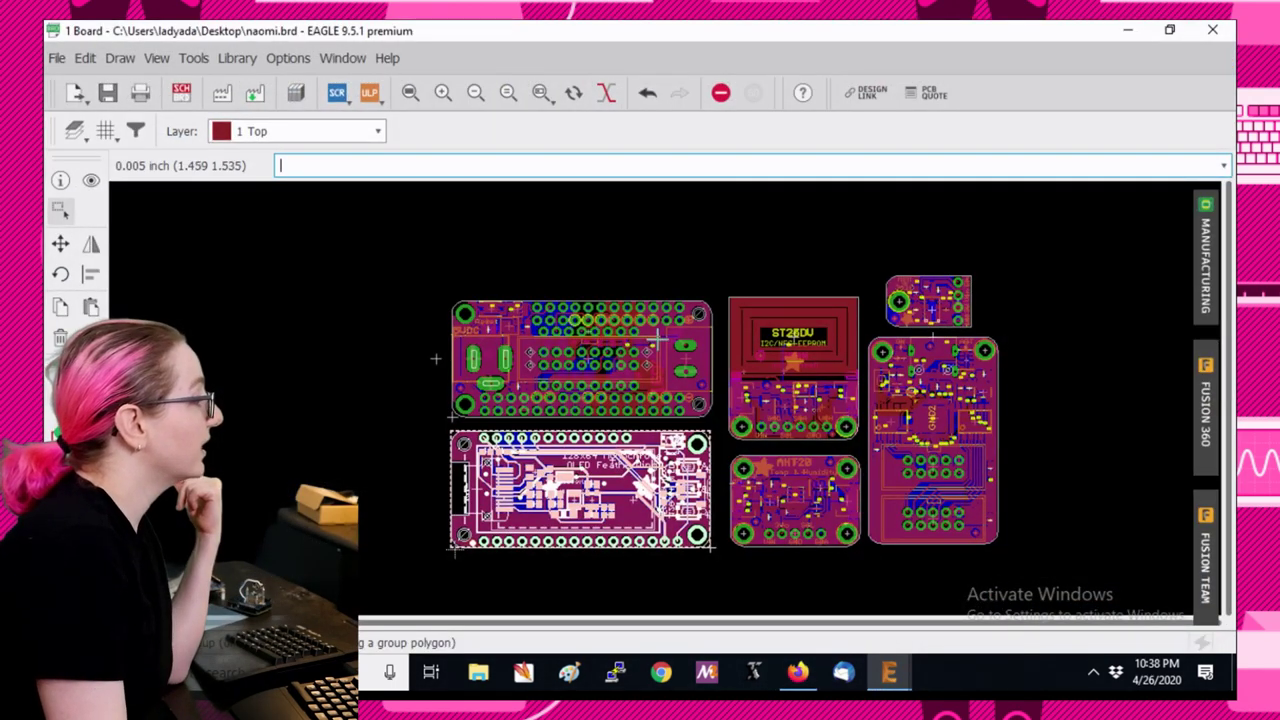
left_click(1128, 30)
left_click(532, 542)
scroll(560, 478, "down", 3)
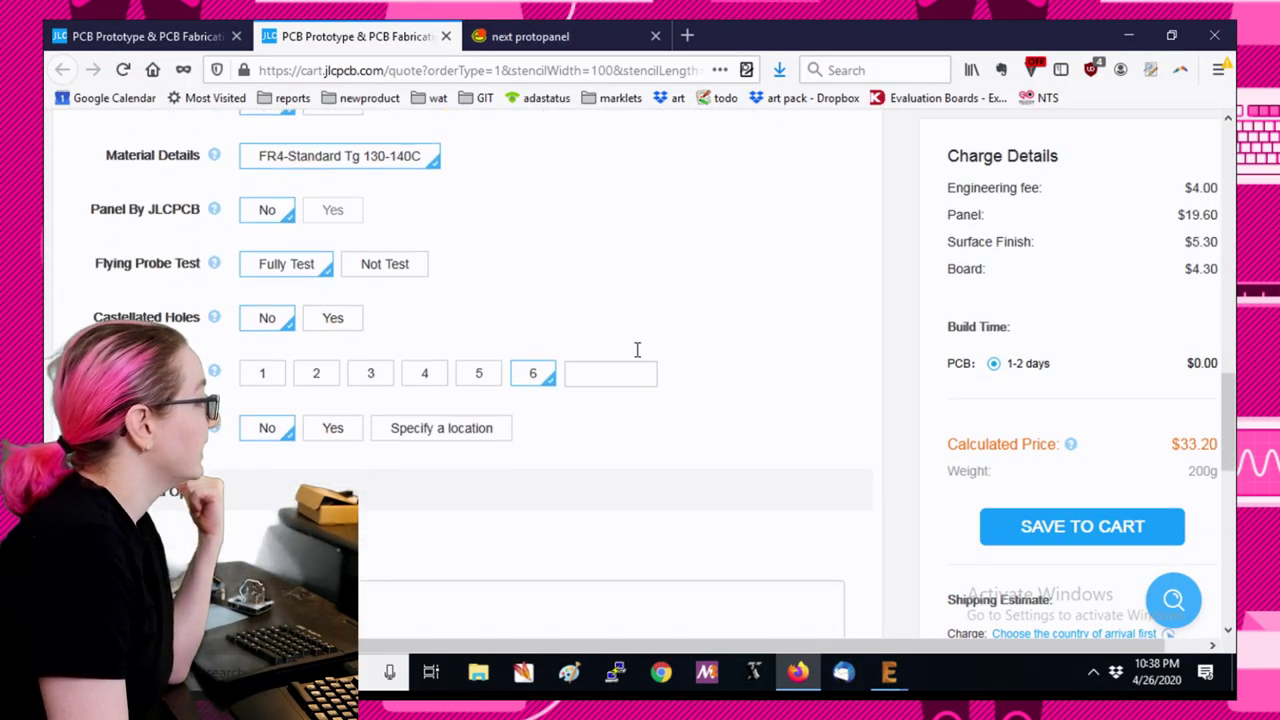
left_click(310, 413)
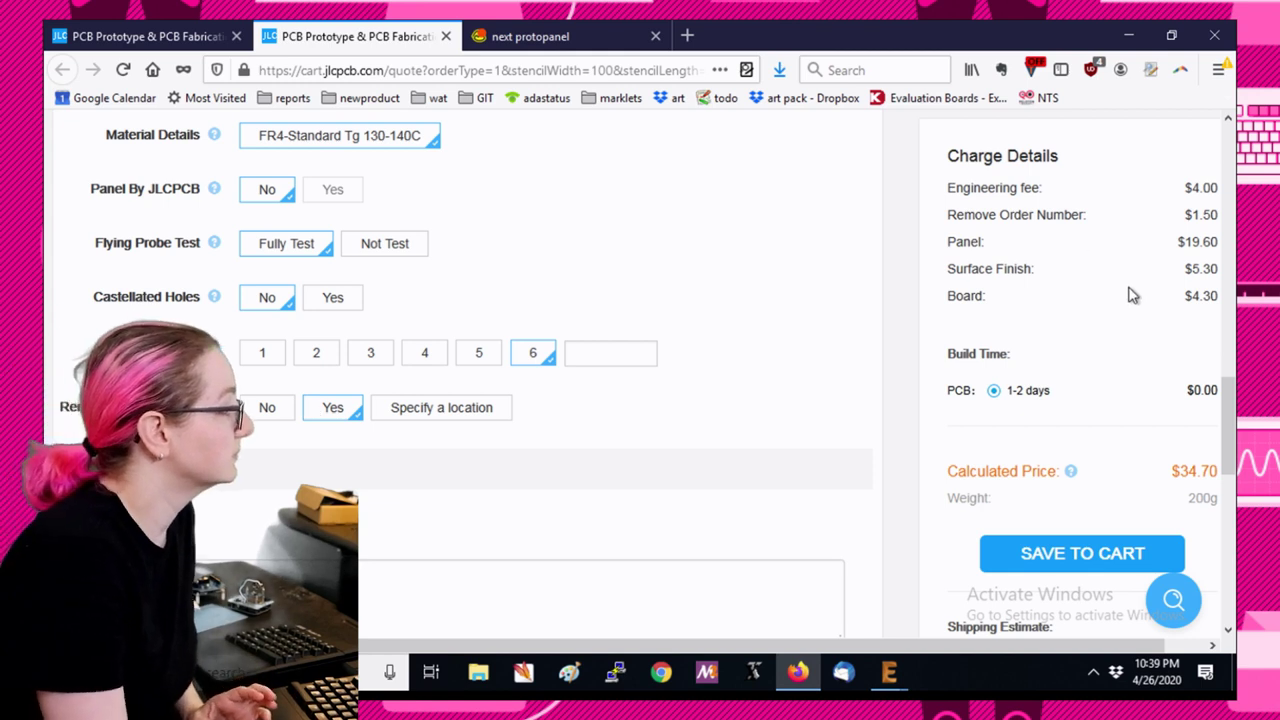
Review the charge details, the board preview and the configured options, and look through the Advanced Options before collapsing them.
scroll(678, 393, "up", 3)
scroll(680, 394, "down", 1)
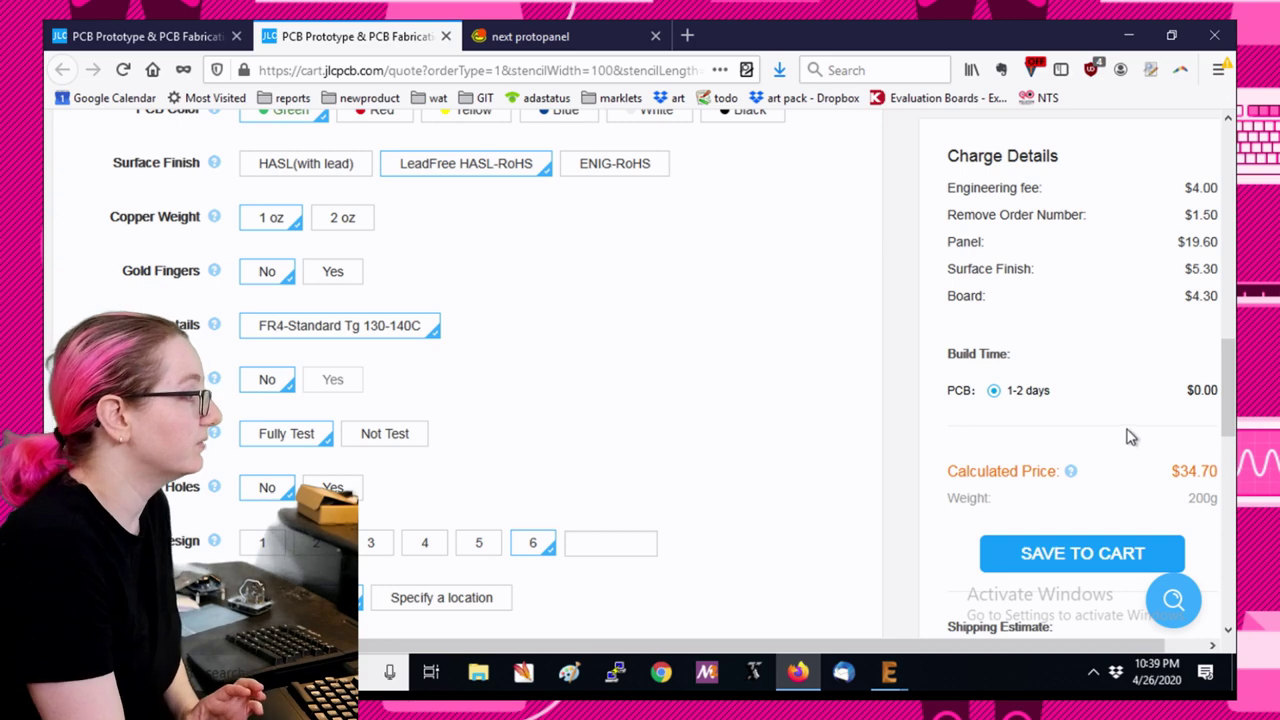
scroll(1148, 330, "down", 1)
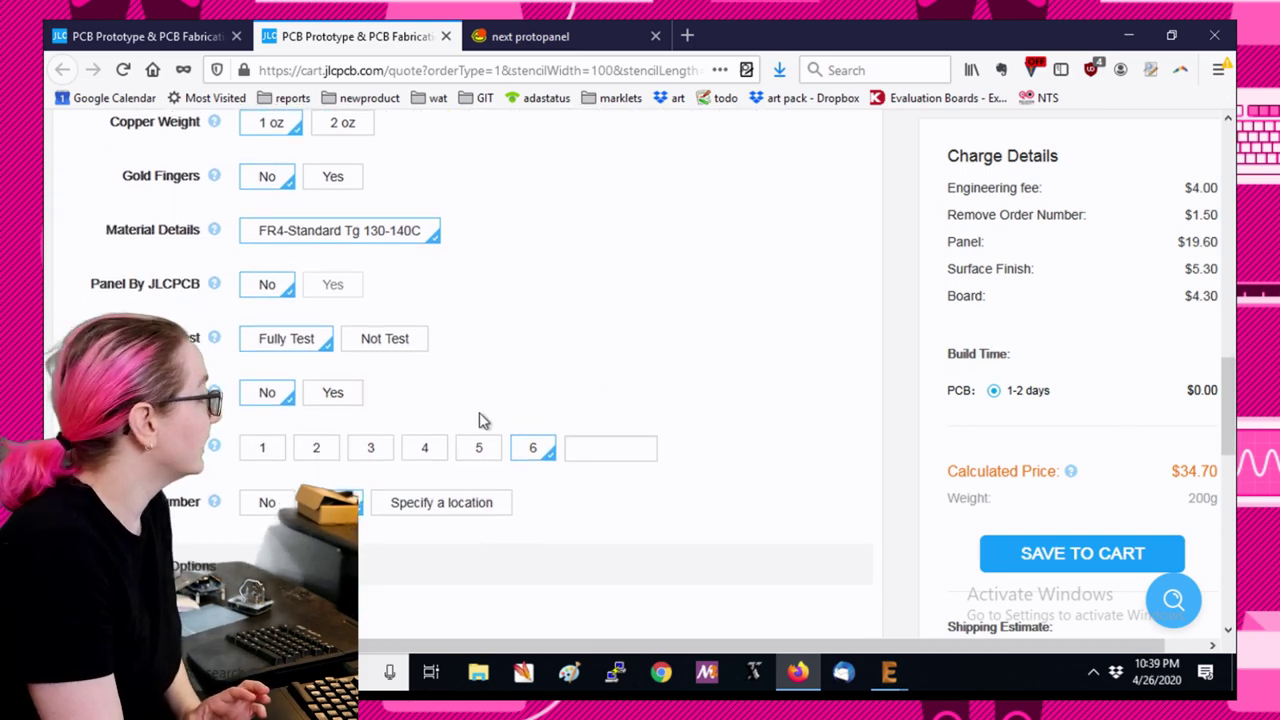
scroll(575, 386, "up", 8)
scroll(578, 380, "down", 2)
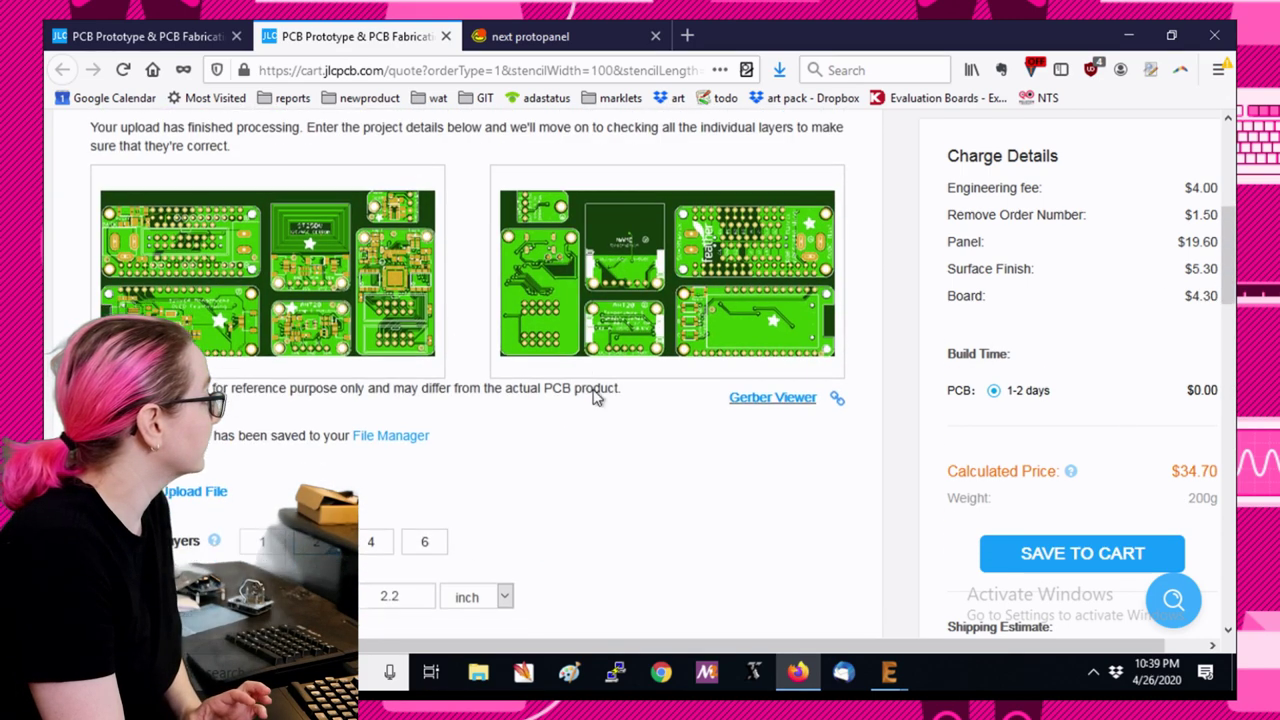
scroll(688, 387, "down", 1)
scroll(688, 387, "down", 7)
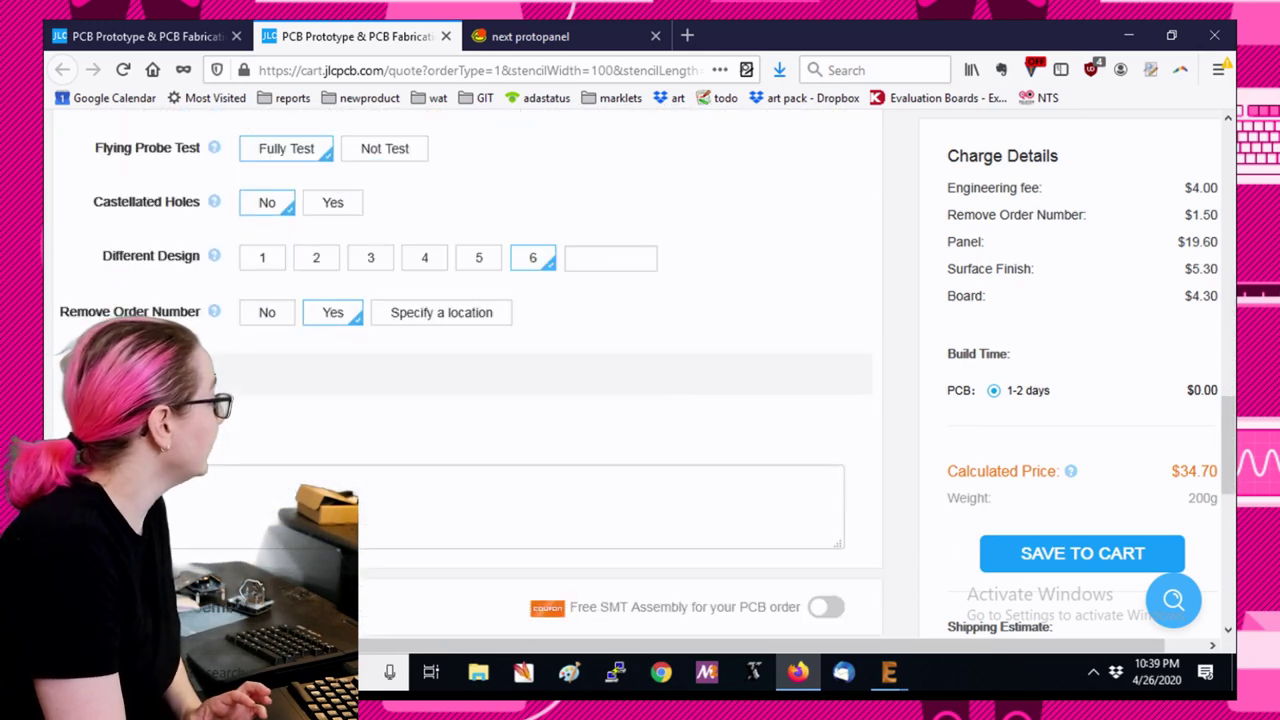
scroll(716, 337, "down", 1)
scroll(716, 337, "down", 2)
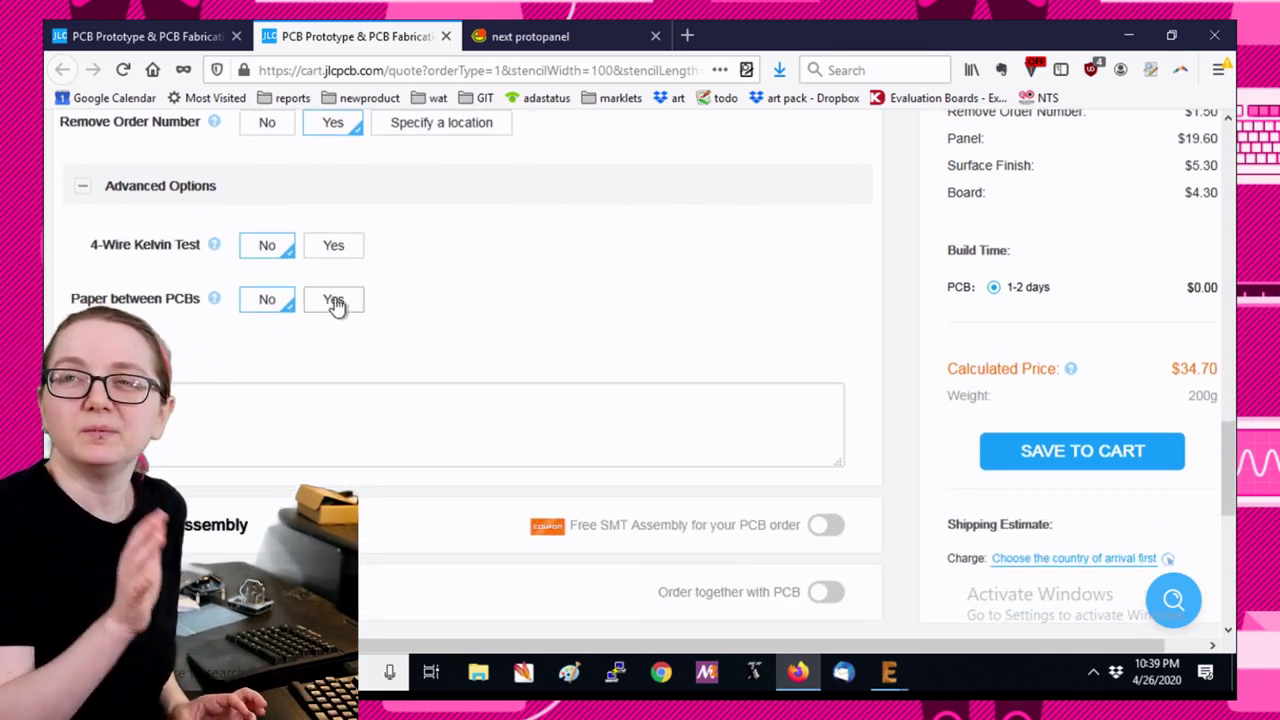
left_click(83, 193)
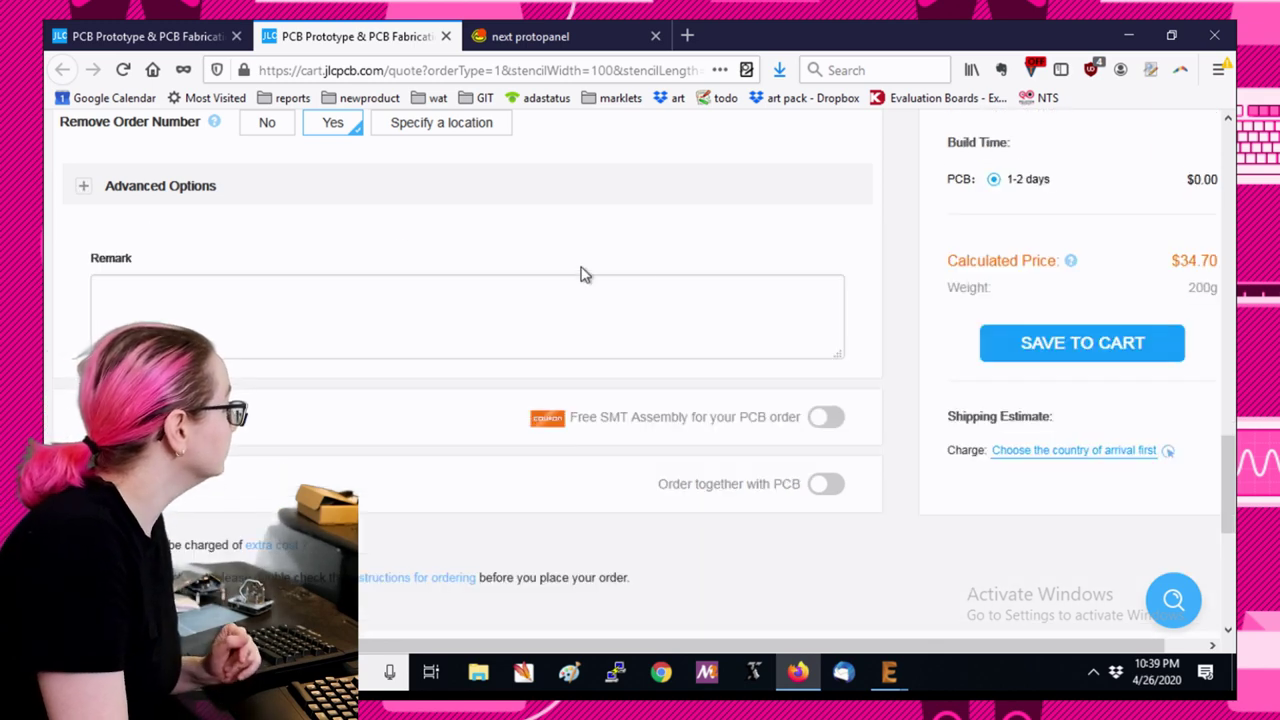
Add a stencil to the PCB order with the 380*280 dimensions.
scroll(766, 297, "down", 2)
left_click(824, 296)
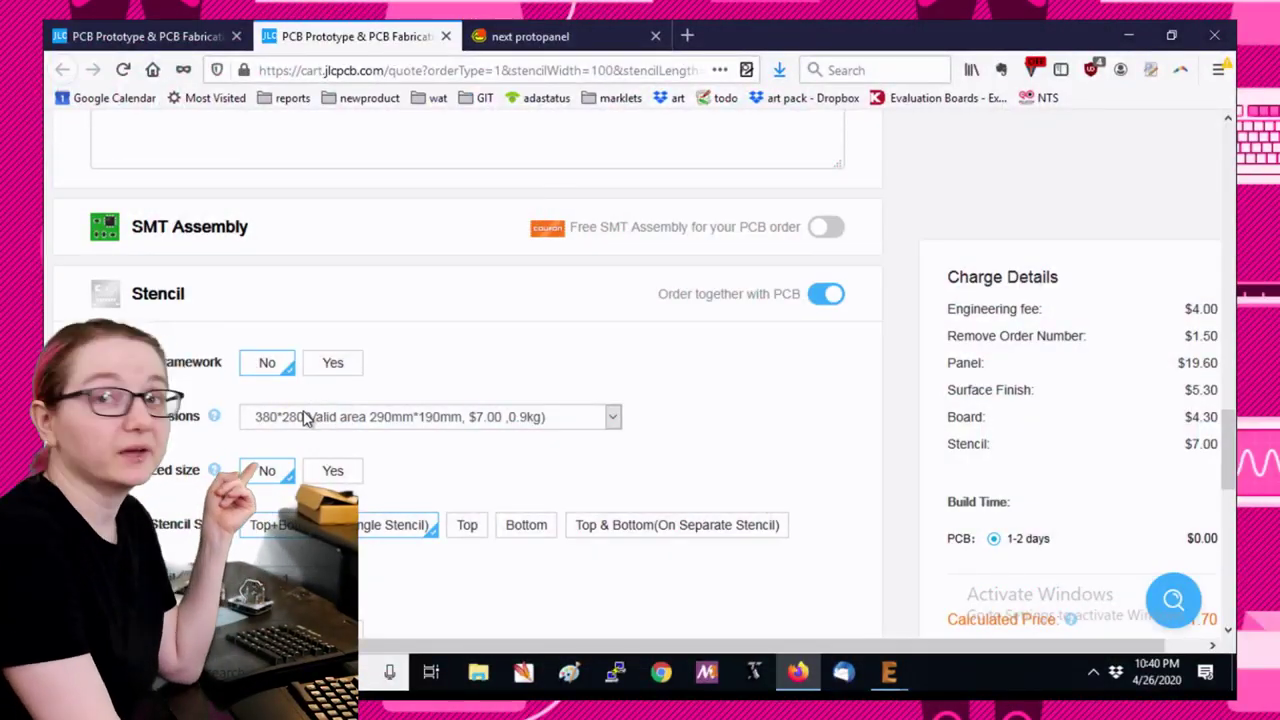
scroll(591, 314, "down", 2)
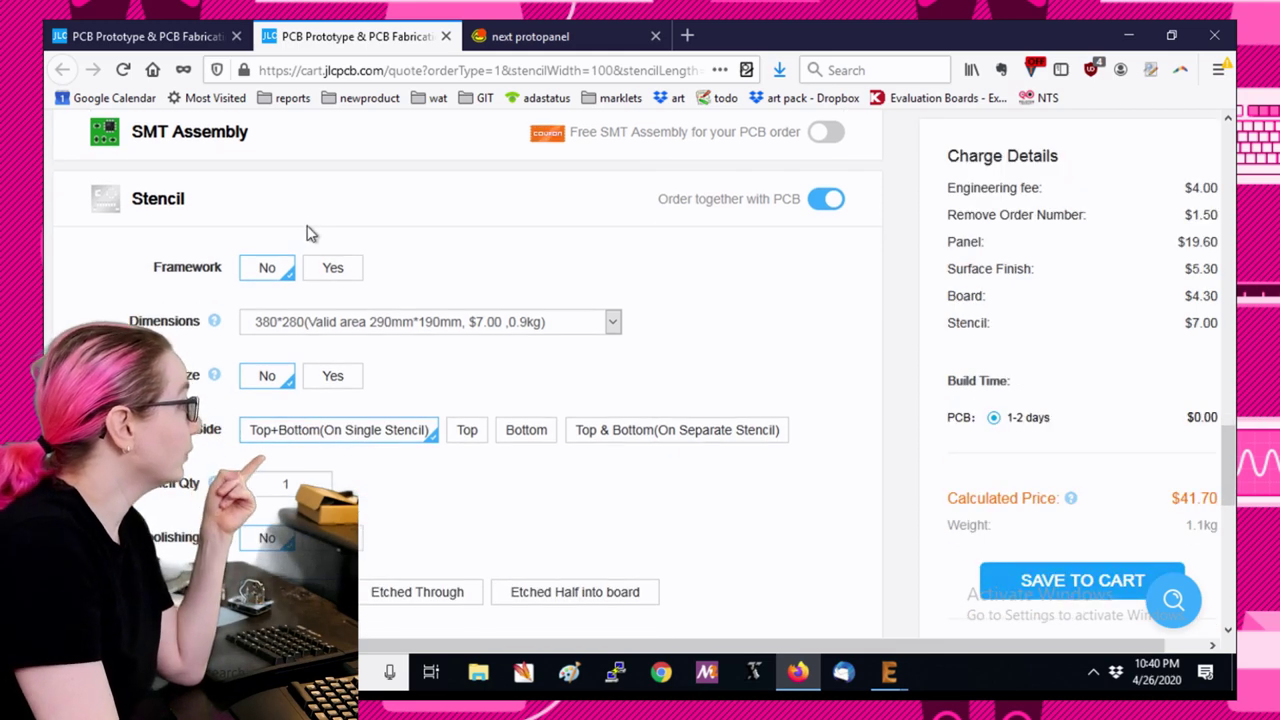
scroll(310, 232, "down", 2)
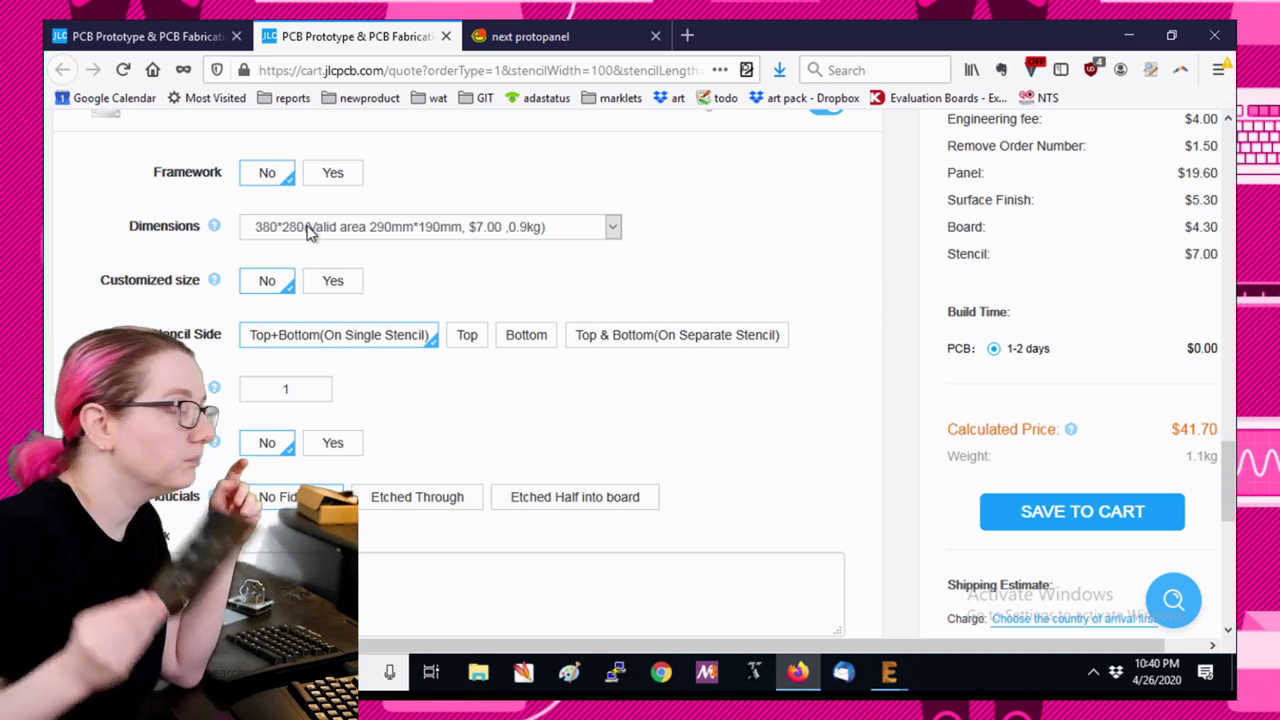
left_click(310, 227)
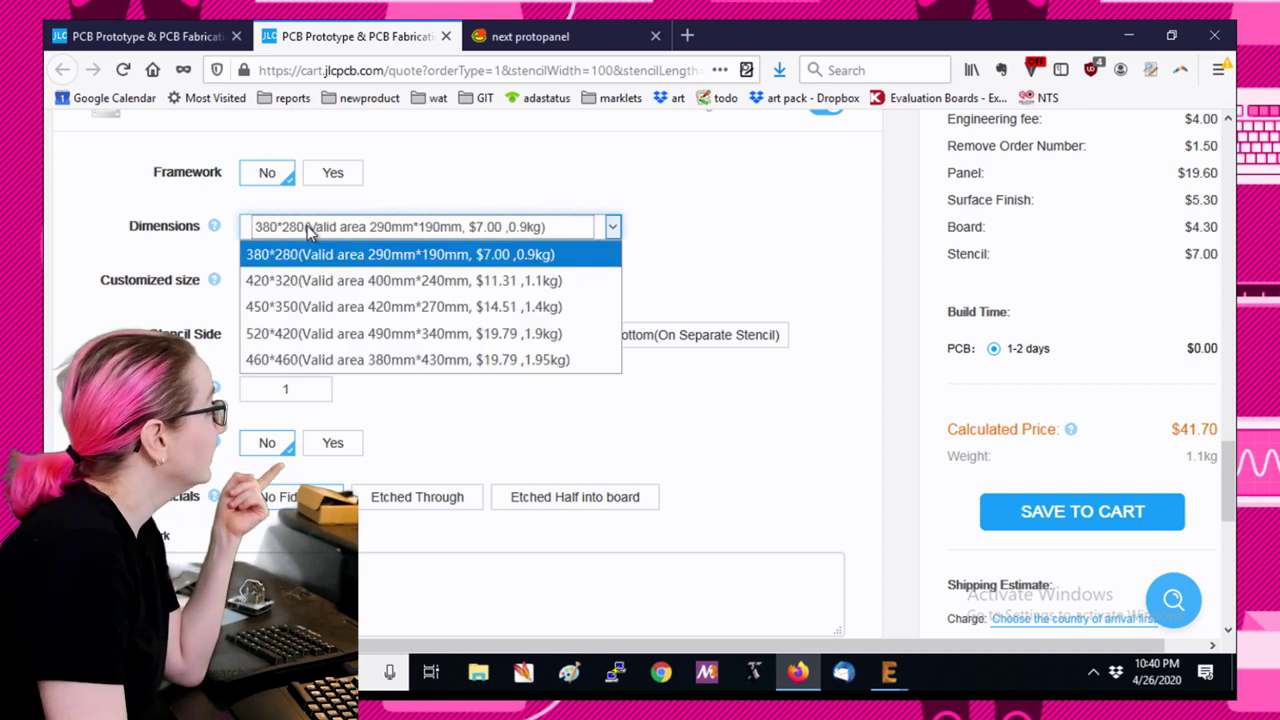
left_click(555, 258)
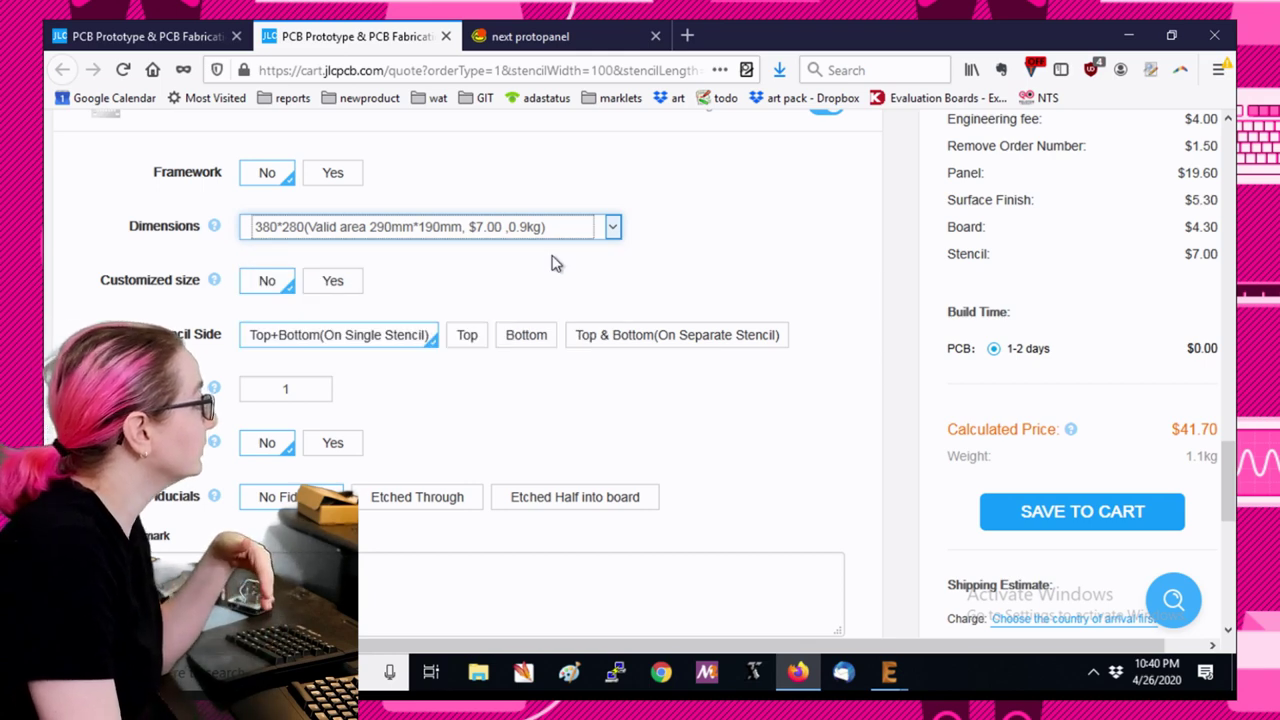
Choose a customized size for the stencil instead of the full size.
left_click(318, 283)
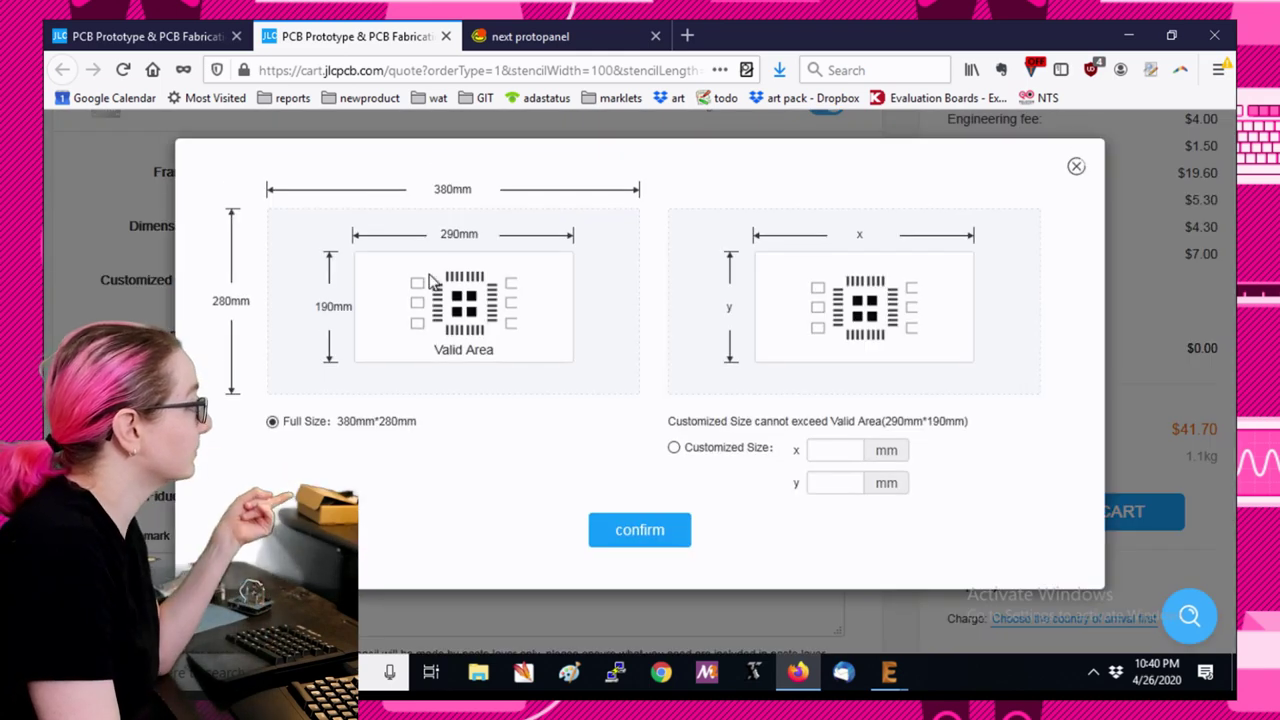
left_click(740, 452)
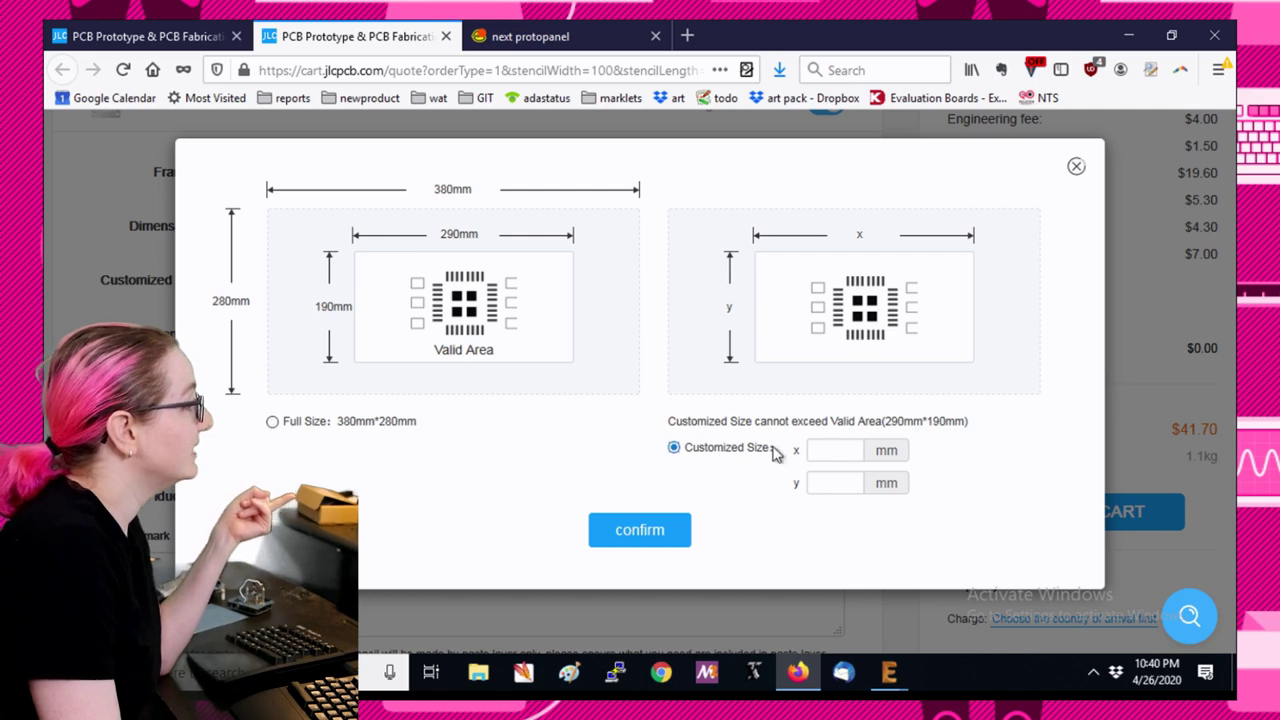
left_click(815, 450)
Switch to EAGLE, set the board grid to 1 mm and check the panel's extents in millimetres.
left_click(900, 678)
left_click(985, 600)
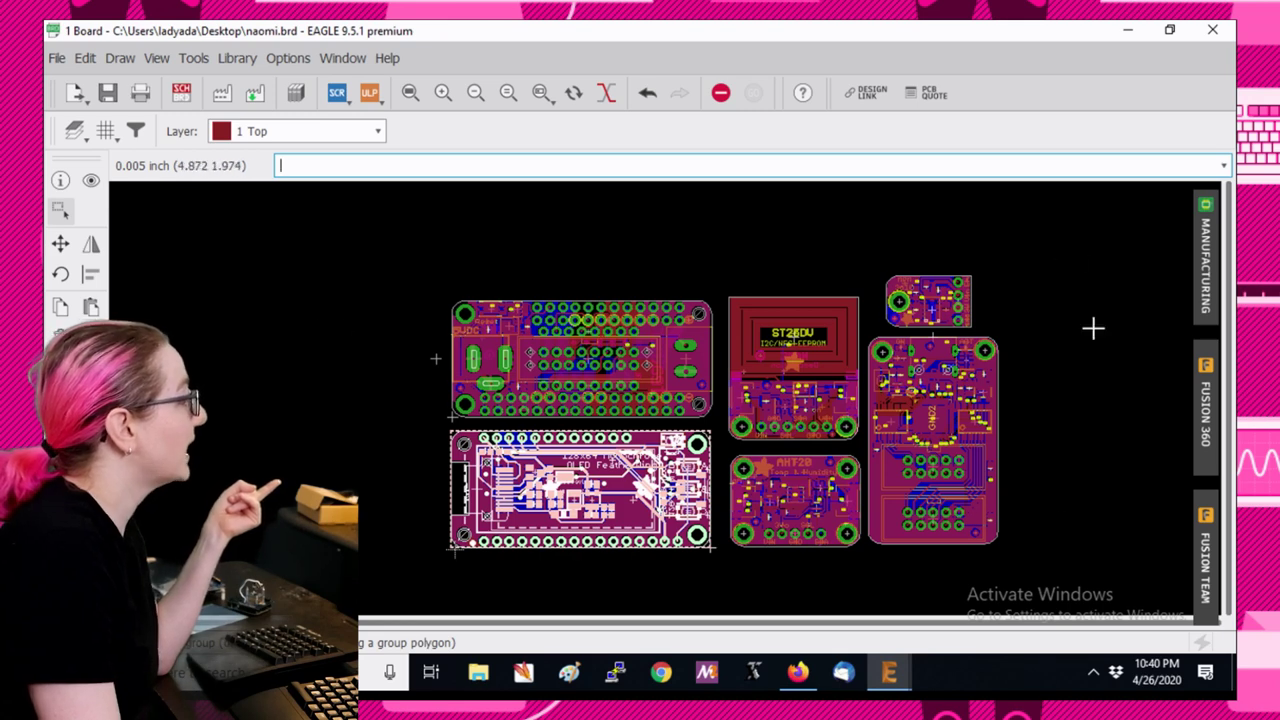
left_click(105, 131)
left_click(245, 131)
left_click(240, 163)
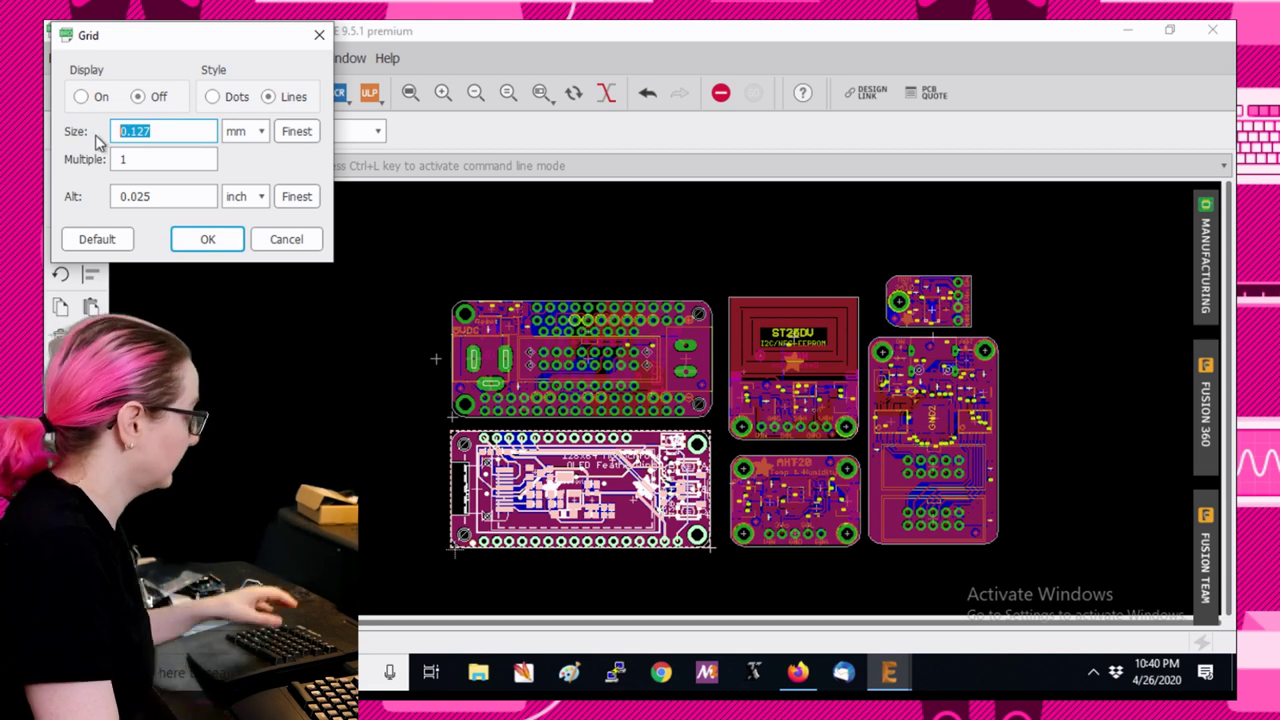
type("1")
left_click(207, 239)
scroll(369, 371, "down", 2)
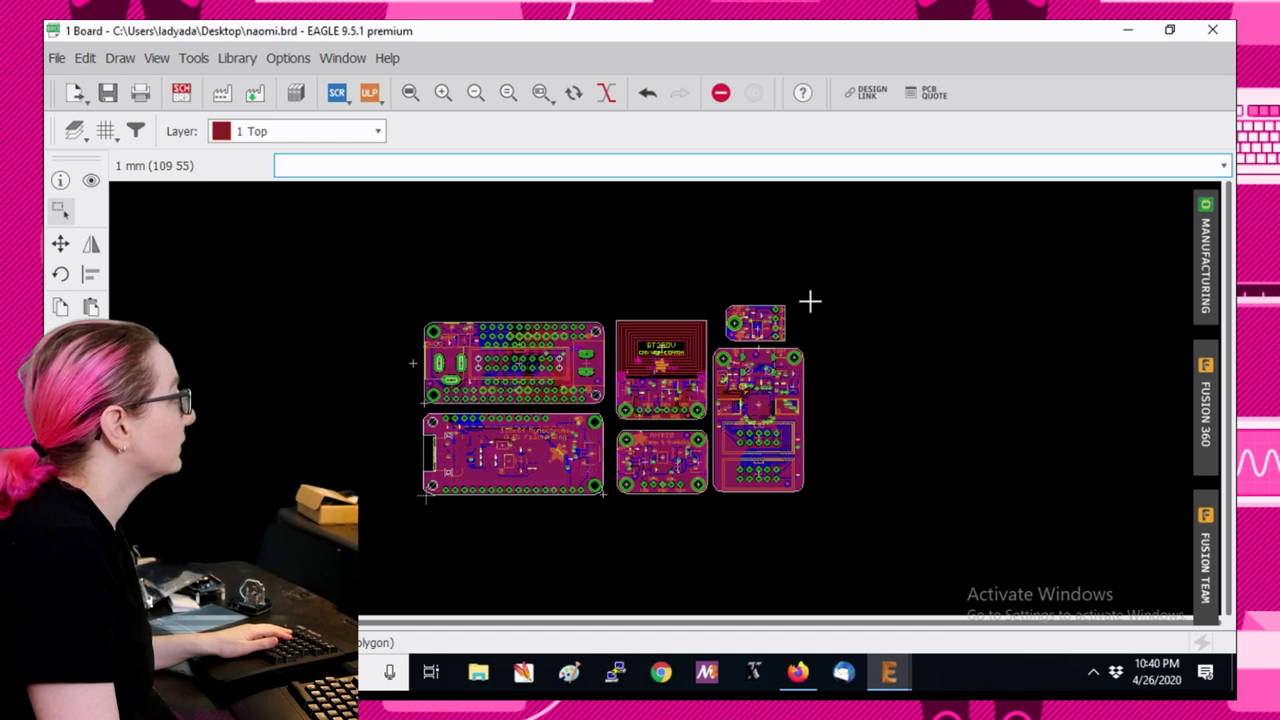
Return to the JLCPCB order in the browser and set the customized stencil size to 150 mm in x and 100 mm in y.
key("alt+Tab")
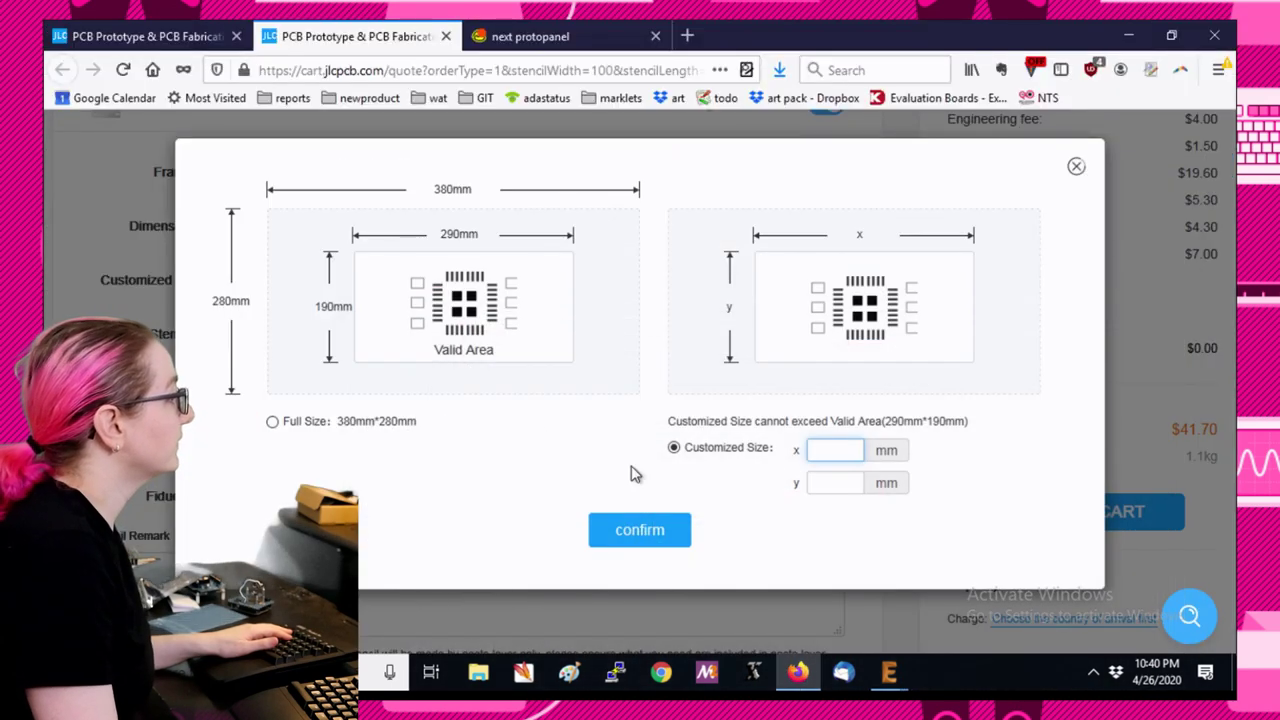
type("150")
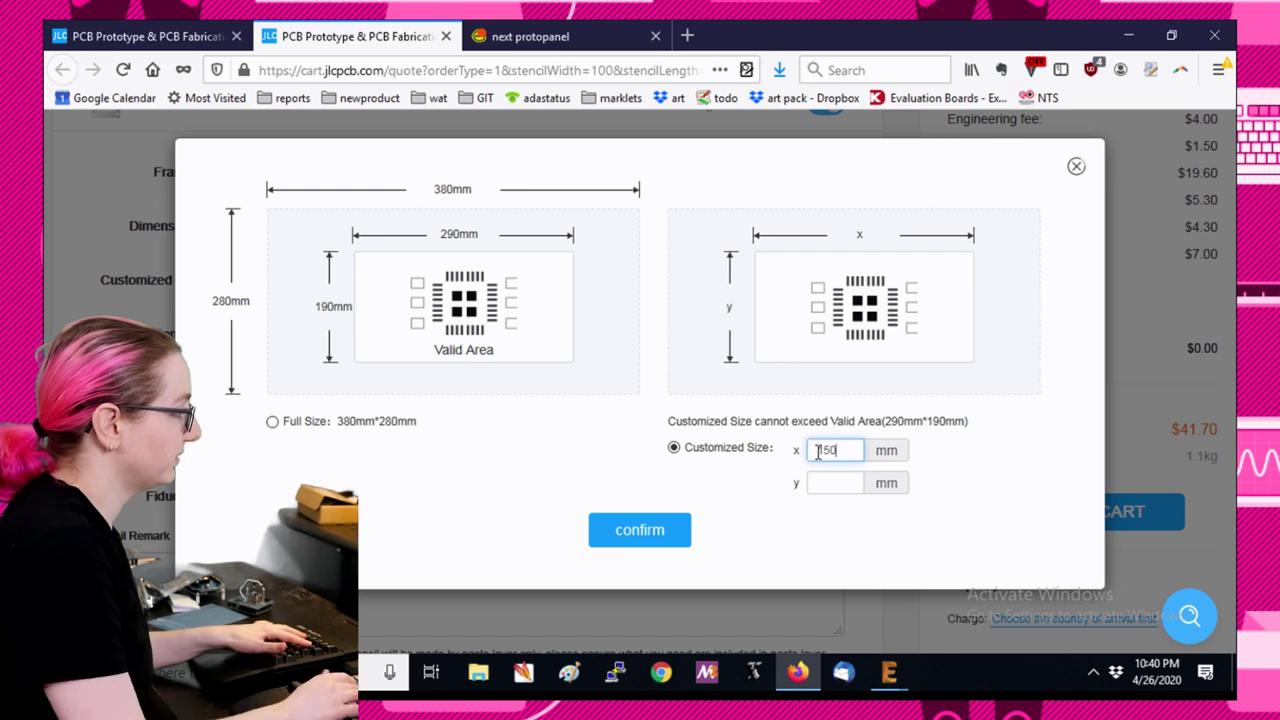
left_click(817, 484)
type("100")
left_click(643, 538)
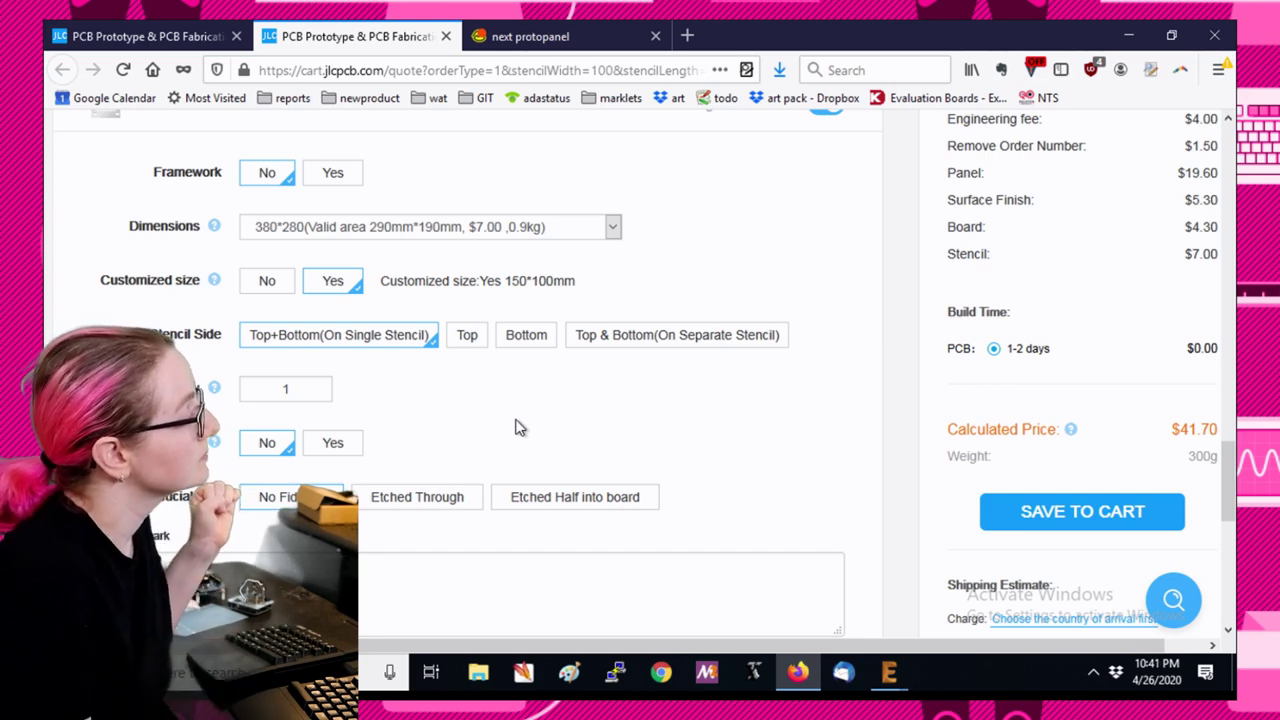
Review the stencil options and set the stencil side to Top.
scroll(617, 413, "down", 2)
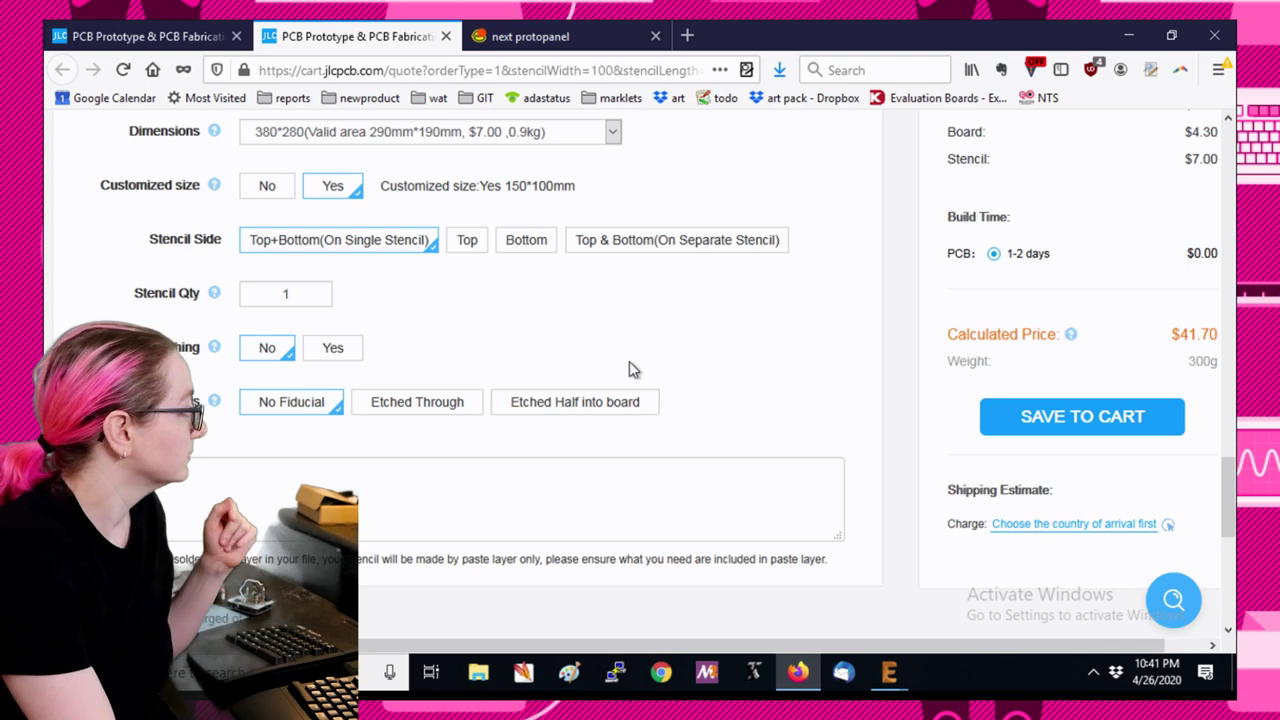
scroll(415, 315, "up", 1)
scroll(430, 325, "up", 1)
left_click(467, 338)
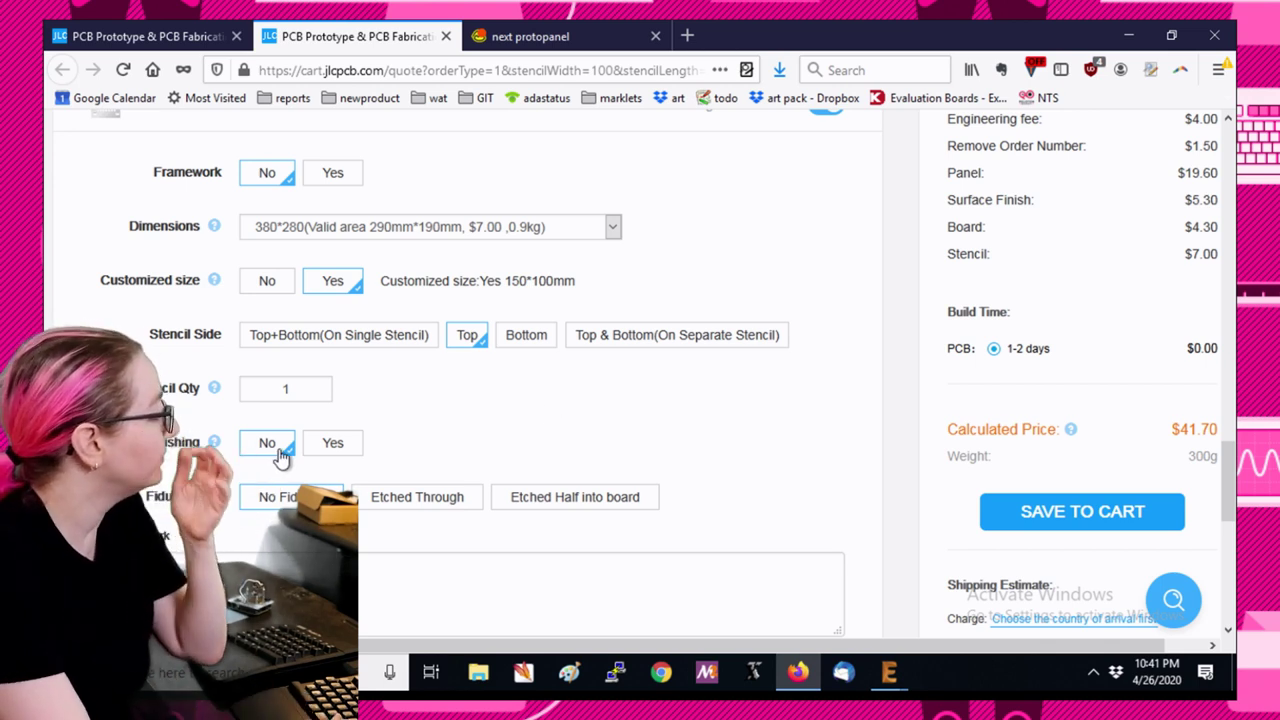
Save the configured PCB and stencil to the cart and proceed to the secure checkout.
left_click(726, 580)
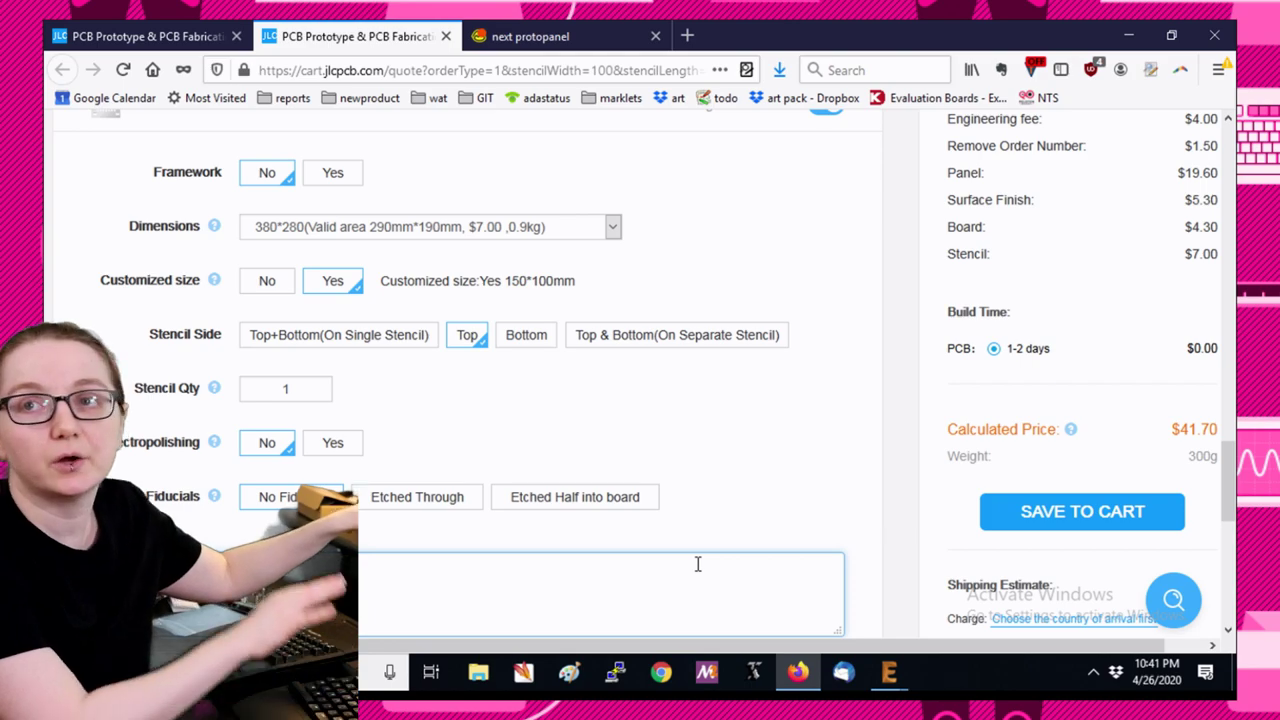
scroll(731, 454, "down", 3)
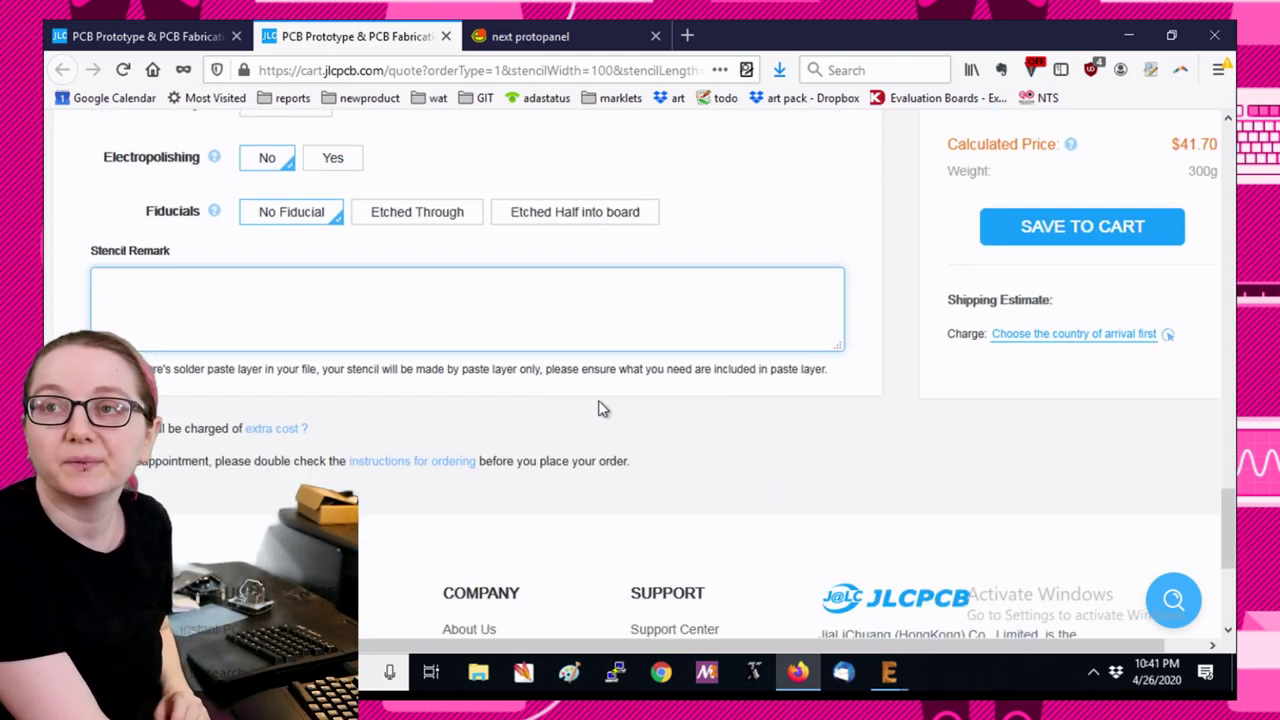
scroll(1100, 407, "up", 10)
scroll(1128, 403, "down", 10)
left_click(1082, 240)
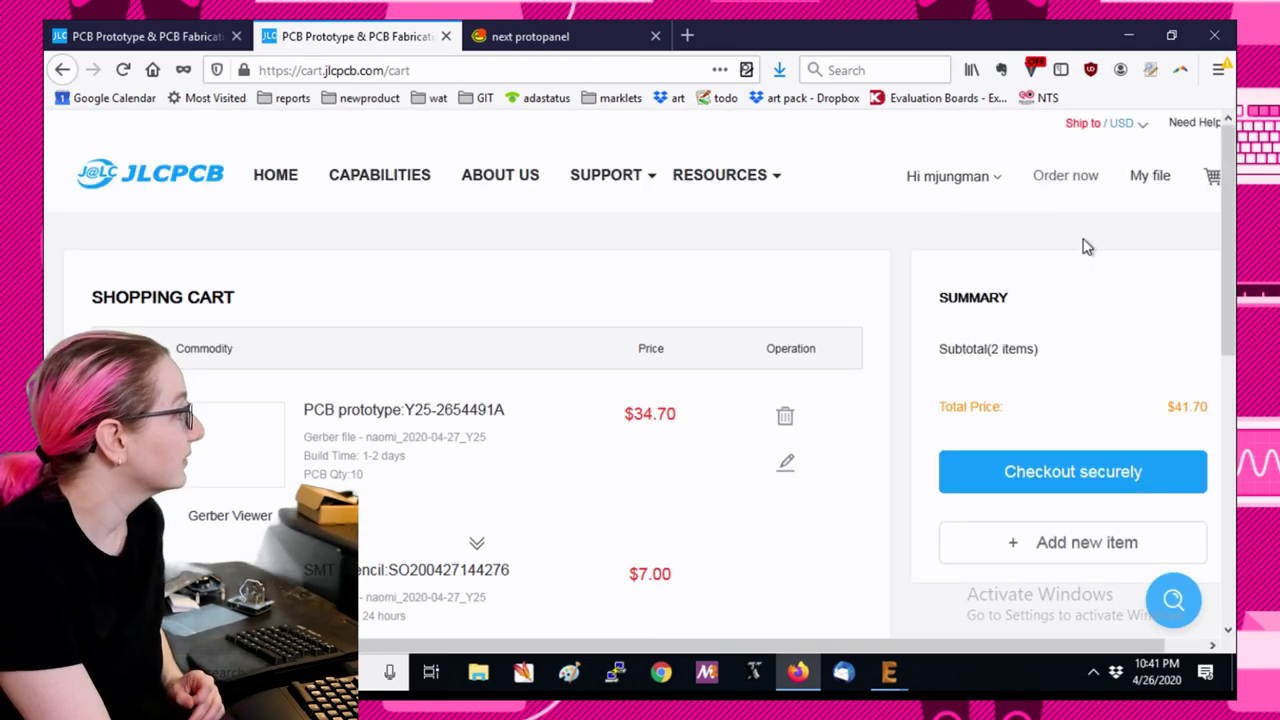
scroll(669, 291, "down", 2)
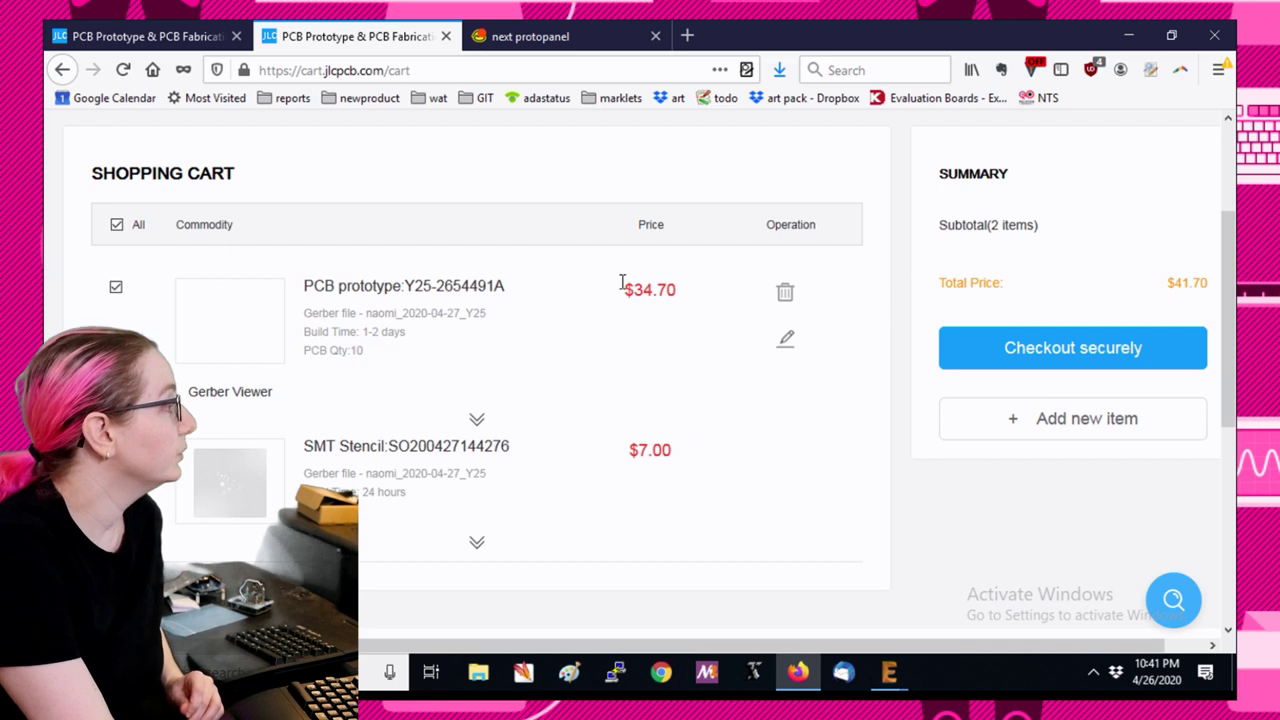
left_click(997, 360)
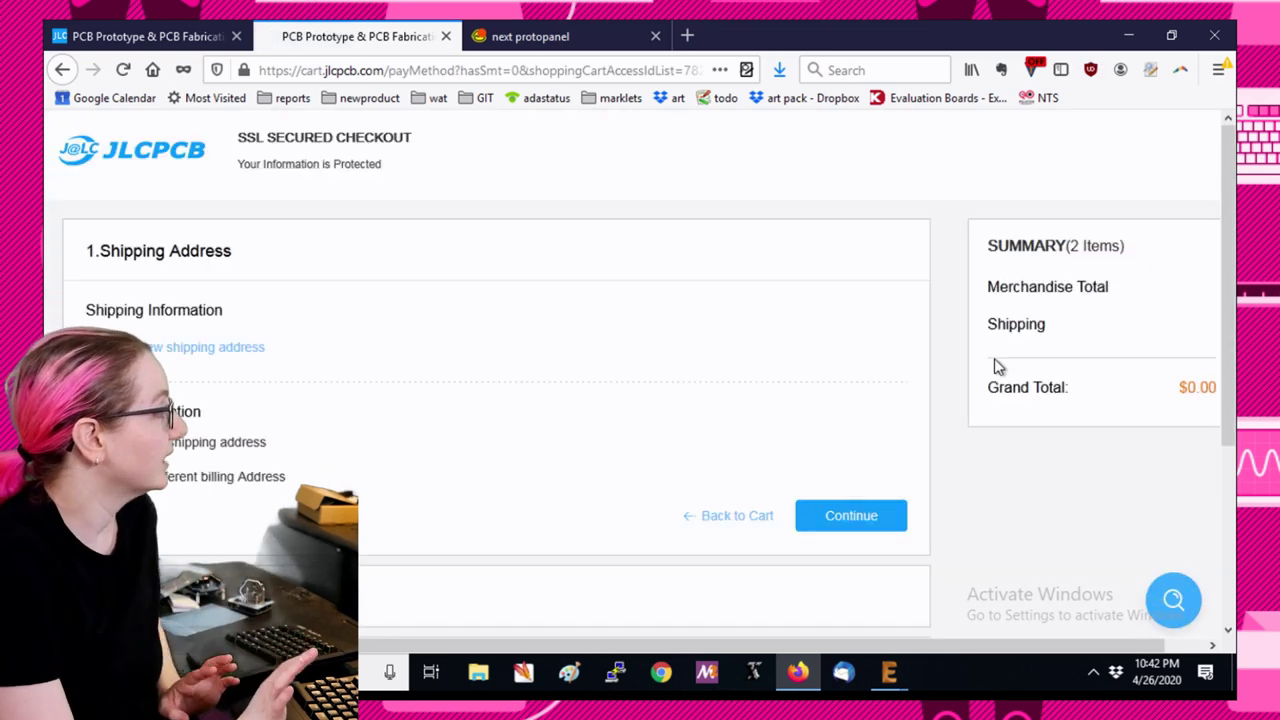